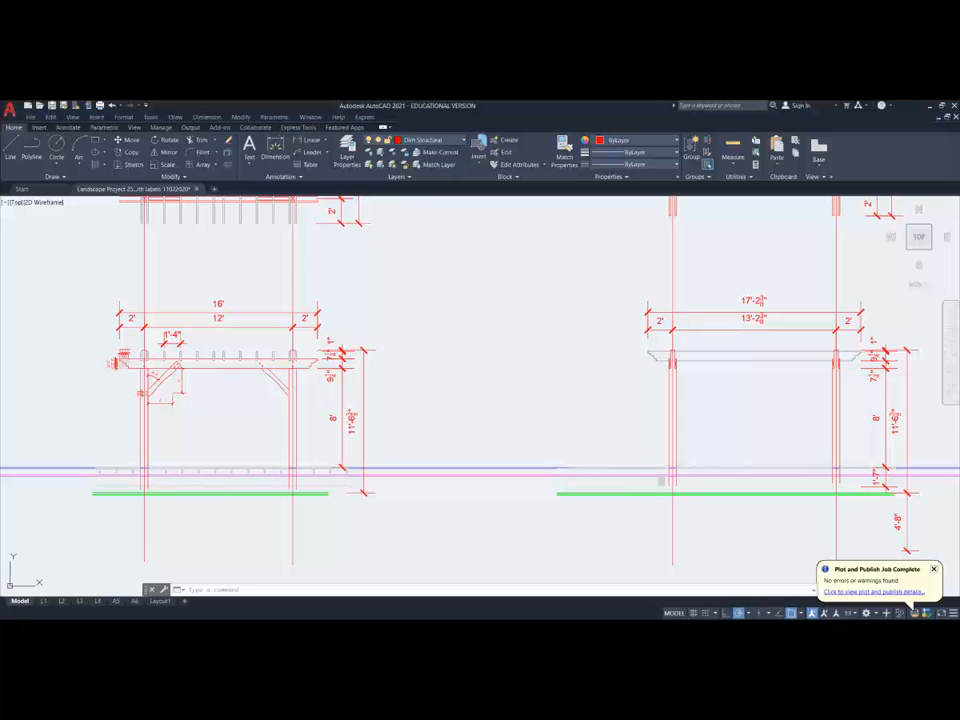
Step: Examine the pergola's footing plans, framing plans and front elevation, including the deck joists and the base of the 8' dimension
middle_drag(431, 298, 429, 520)
middle_drag(430, 330, 441, 478)
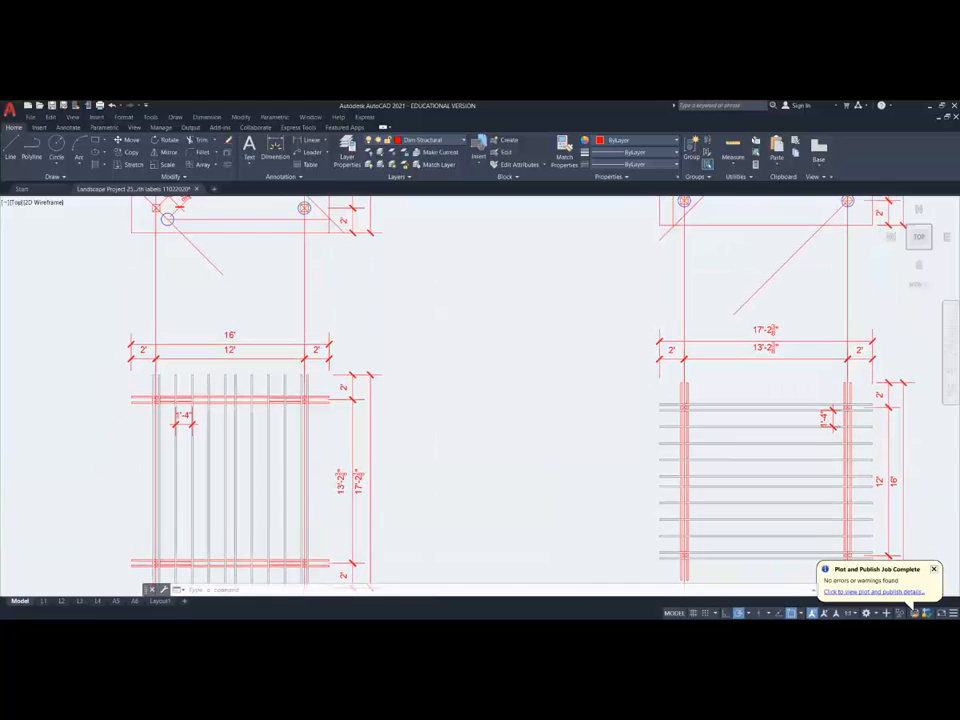
middle_drag(485, 283, 460, 506)
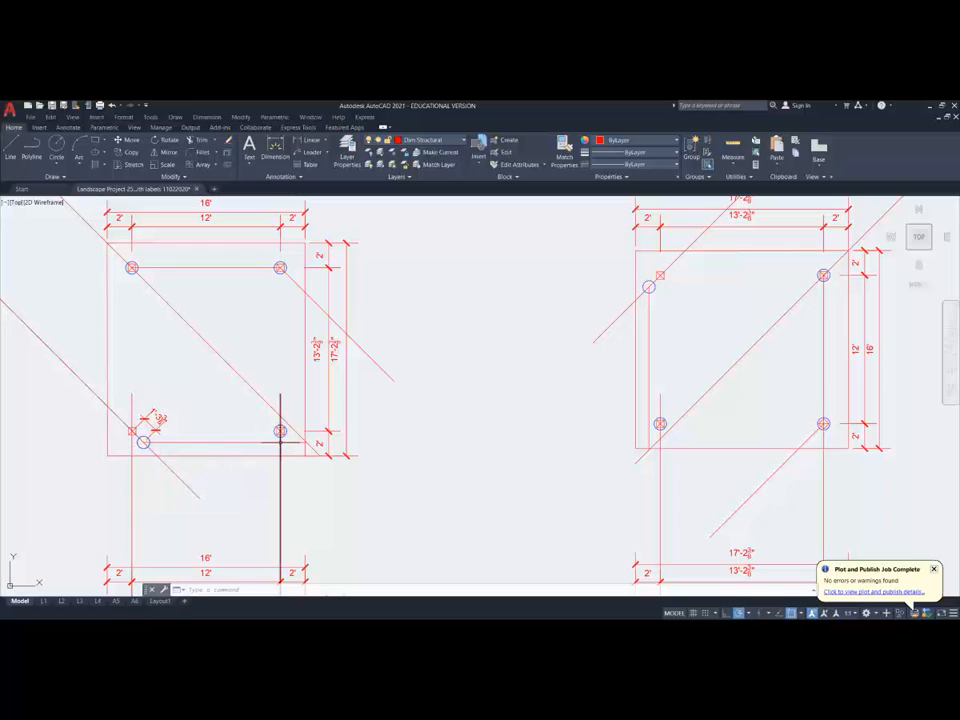
middle_drag(229, 493, 274, 180)
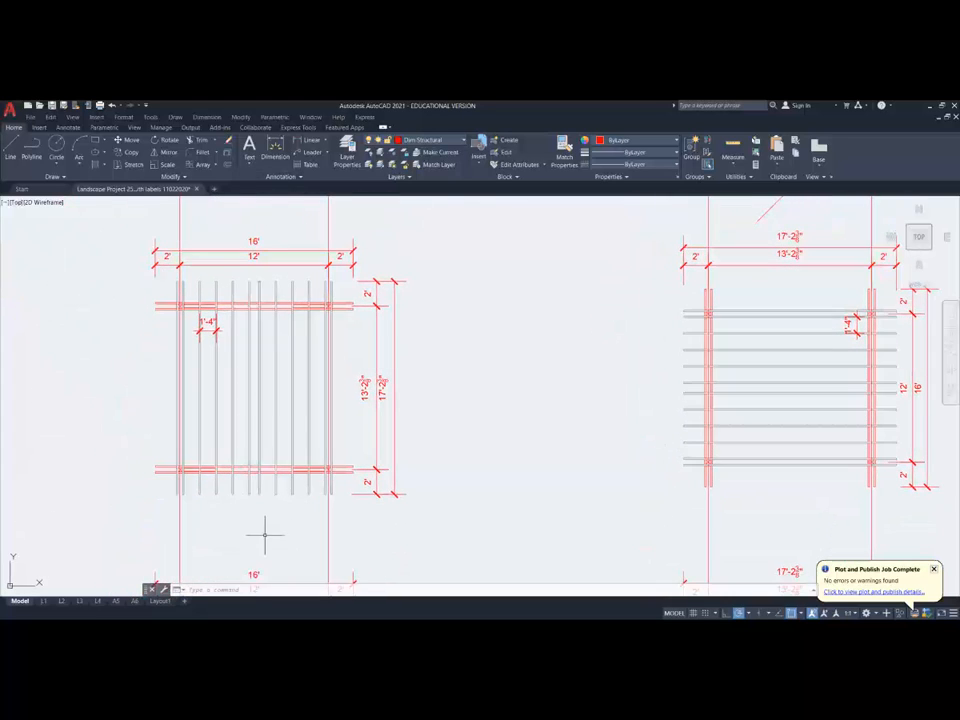
mouse_move(264, 531)
middle_down()
mouse_move(273, 352)
mouse_move(294, 246)
middle_up()
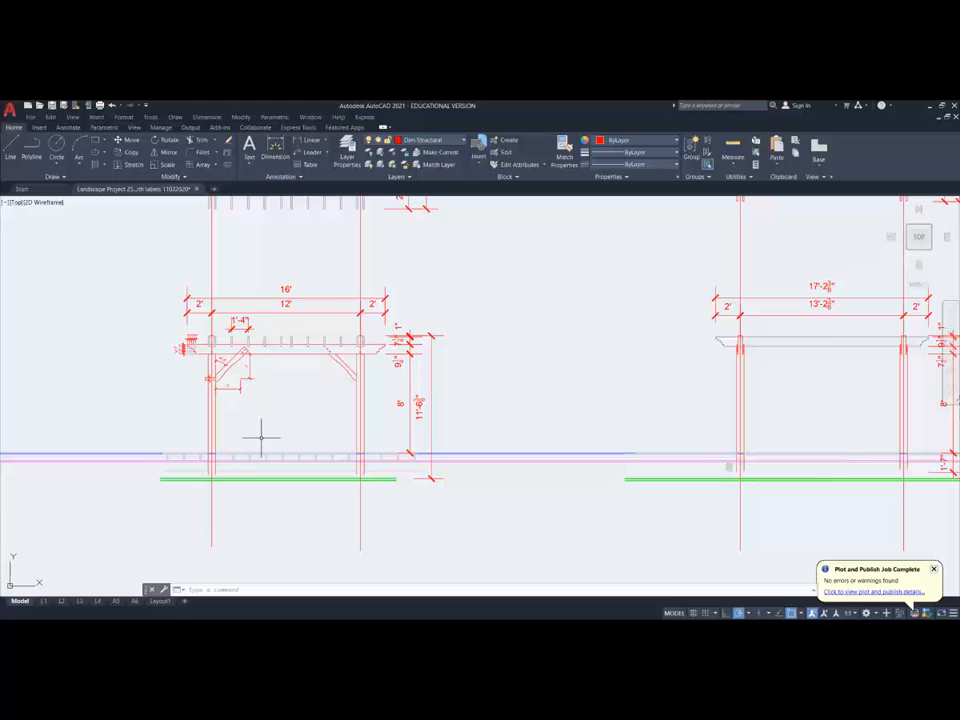
scroll(250, 457, up, 2)
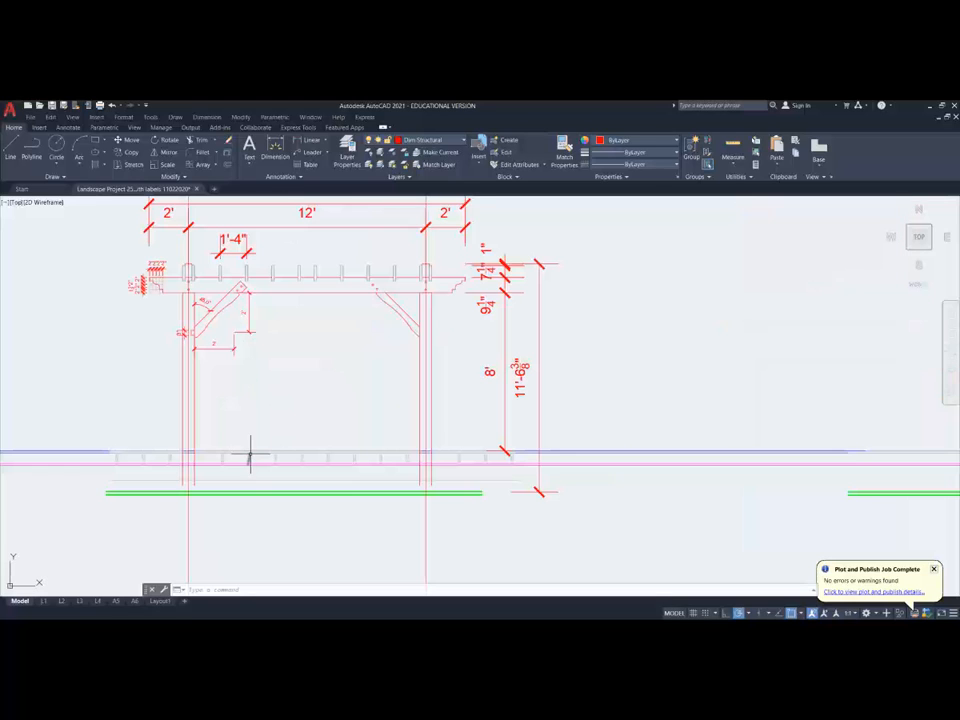
middle_drag(266, 420, 334, 424)
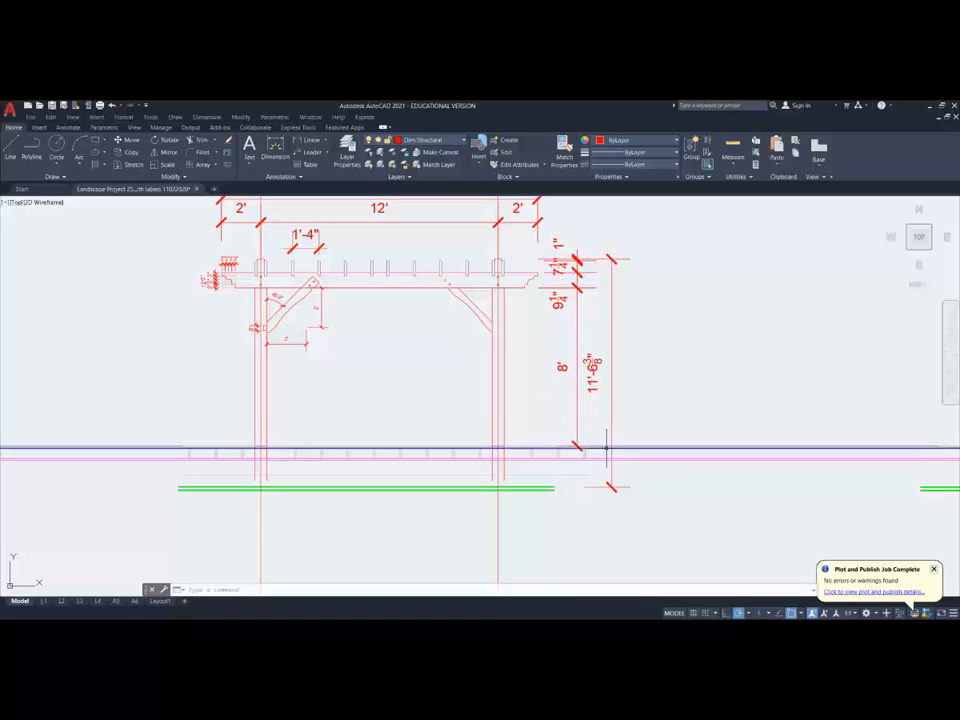
scroll(582, 449, up, 4)
scroll(582, 449, up, 3)
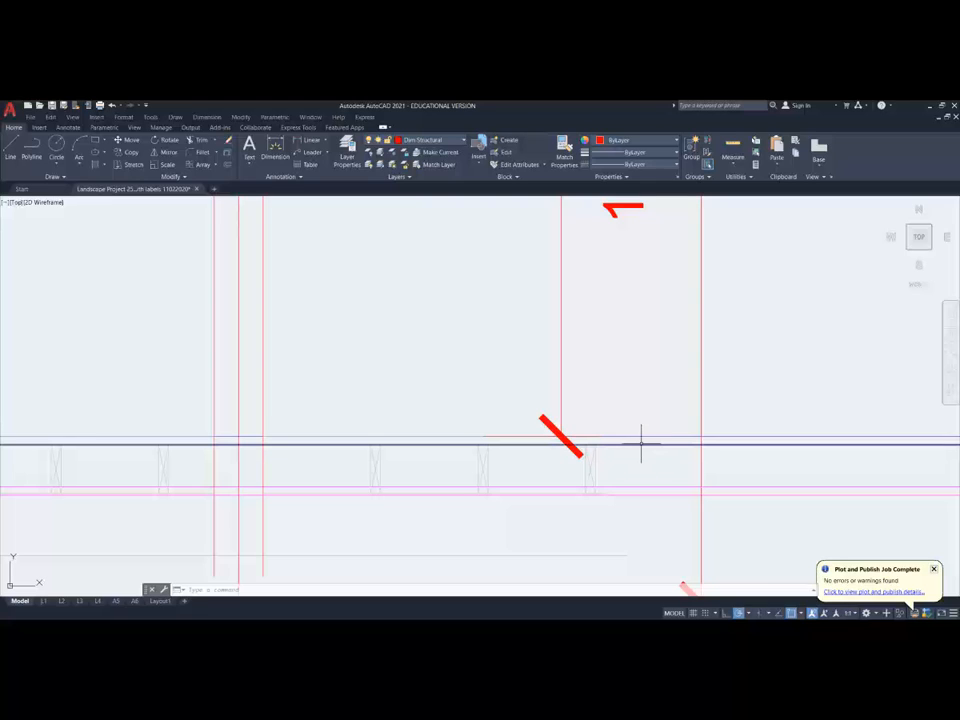
scroll(638, 407, down, 2)
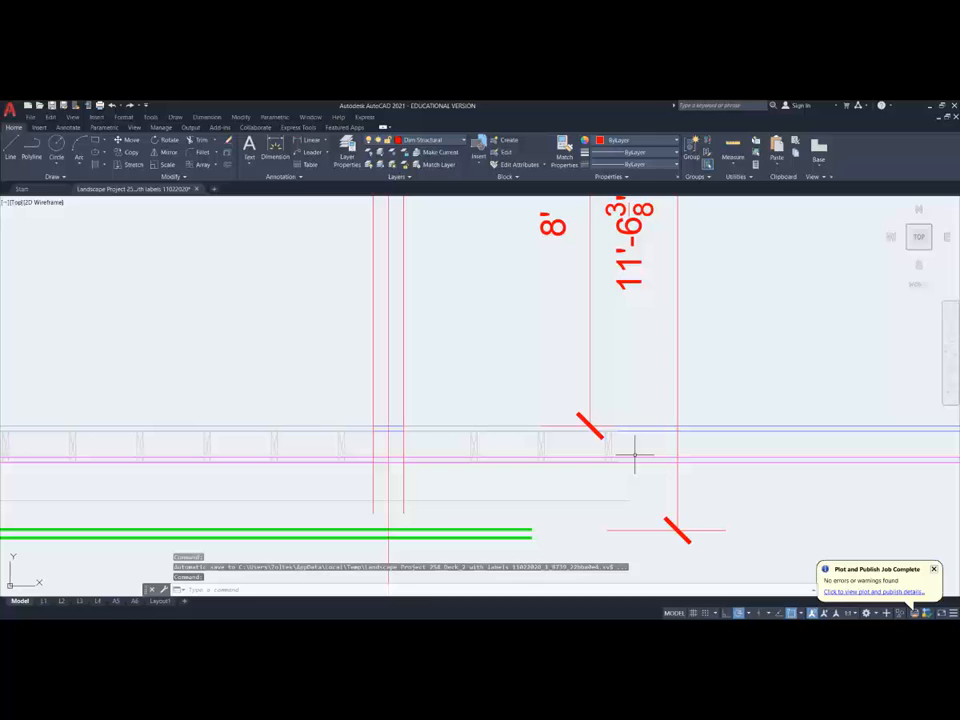
Step: Measure the vertical distance from the deck surface to the upper magenta line below it with a linear dimension
click(302, 141)
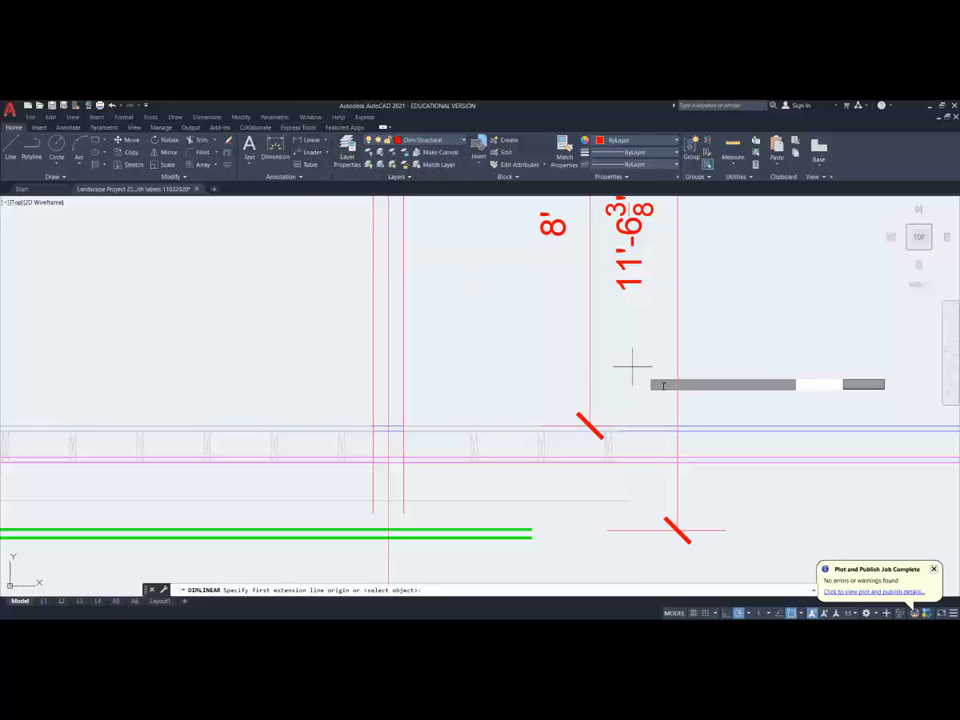
click(591, 426)
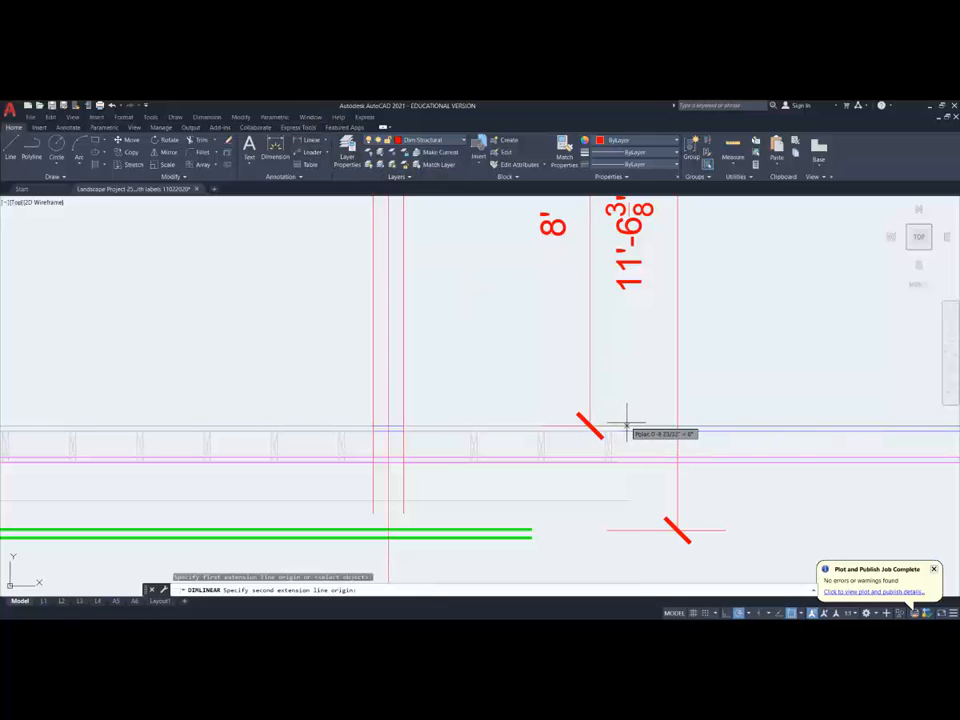
click(610, 458)
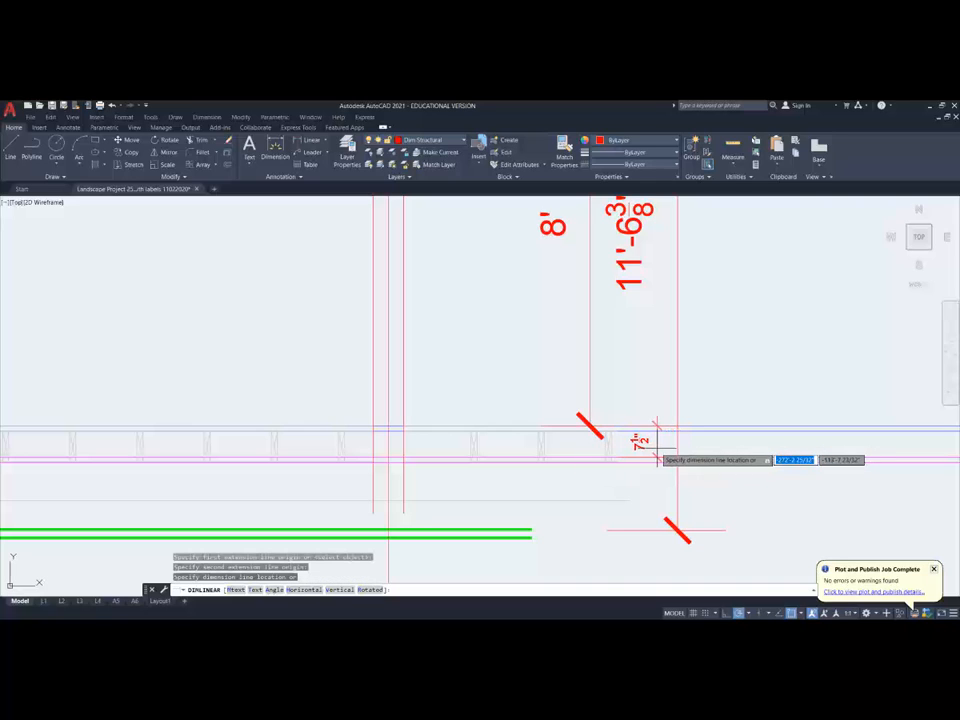
key(Escape)
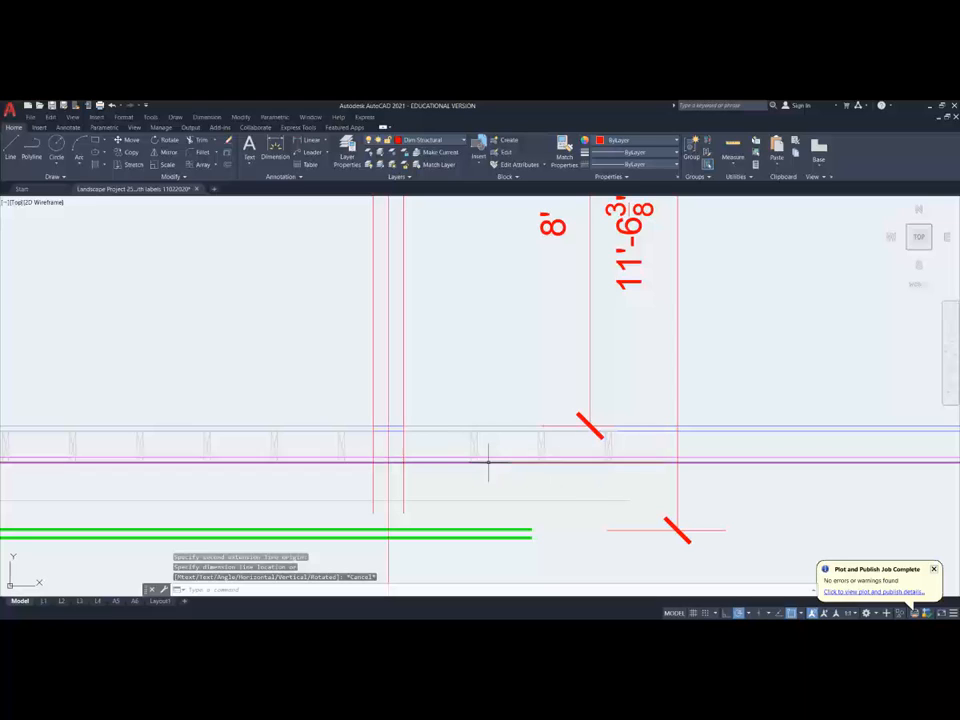
Step: Inspect the joist cross-sections and the two Pergola Decking lines beneath them in the front elevation
scroll(518, 445, down, 5)
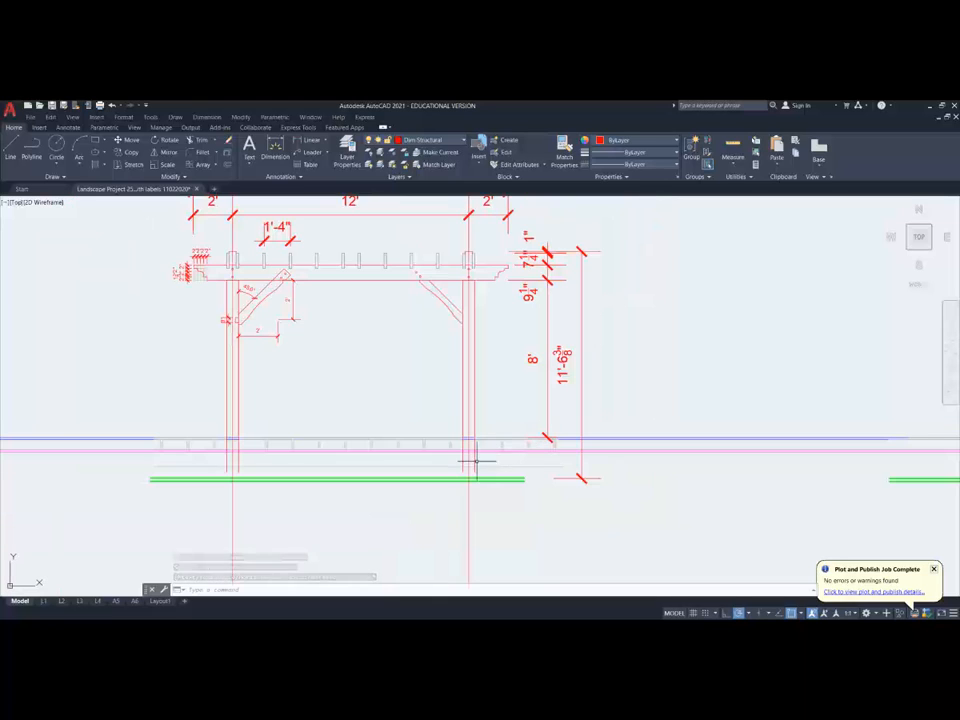
scroll(422, 443, up, 4)
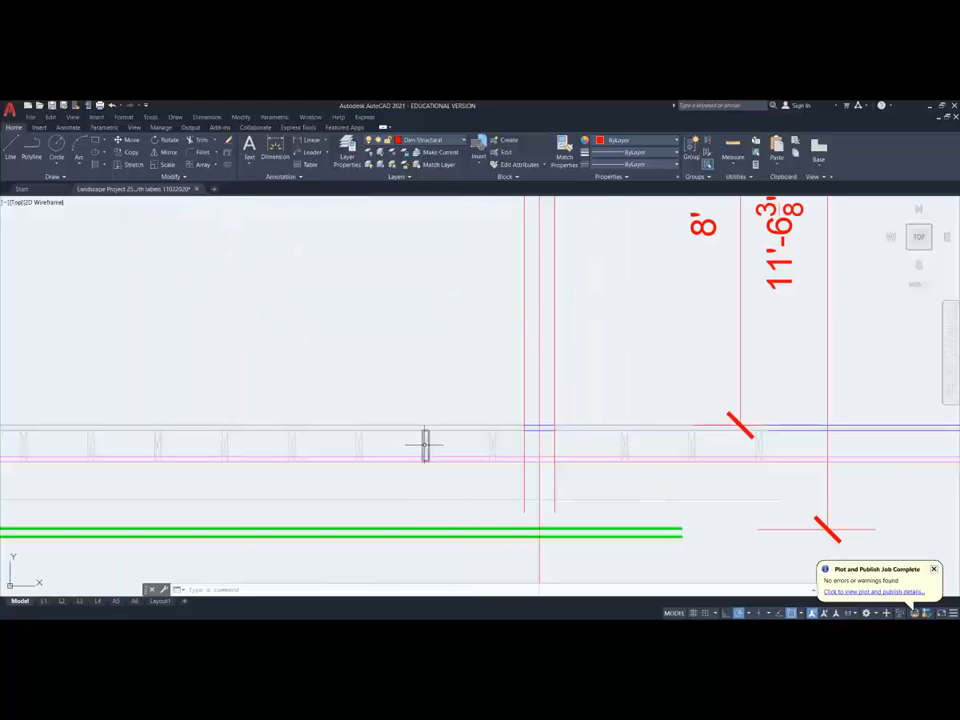
scroll(427, 450, up, 3)
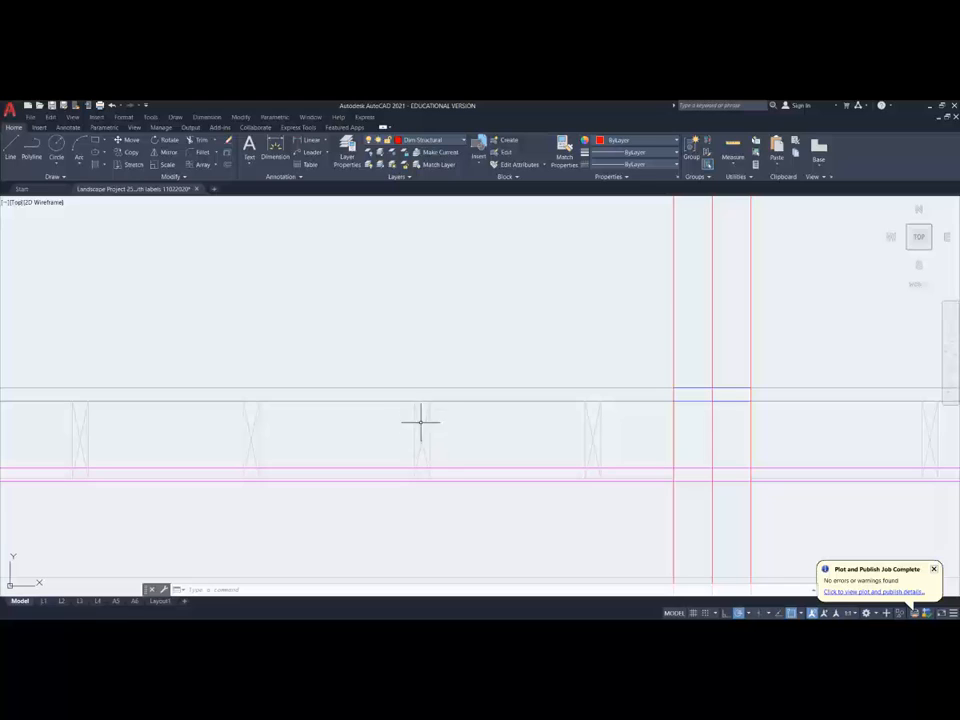
click(450, 476)
scroll(450, 476, down, 2)
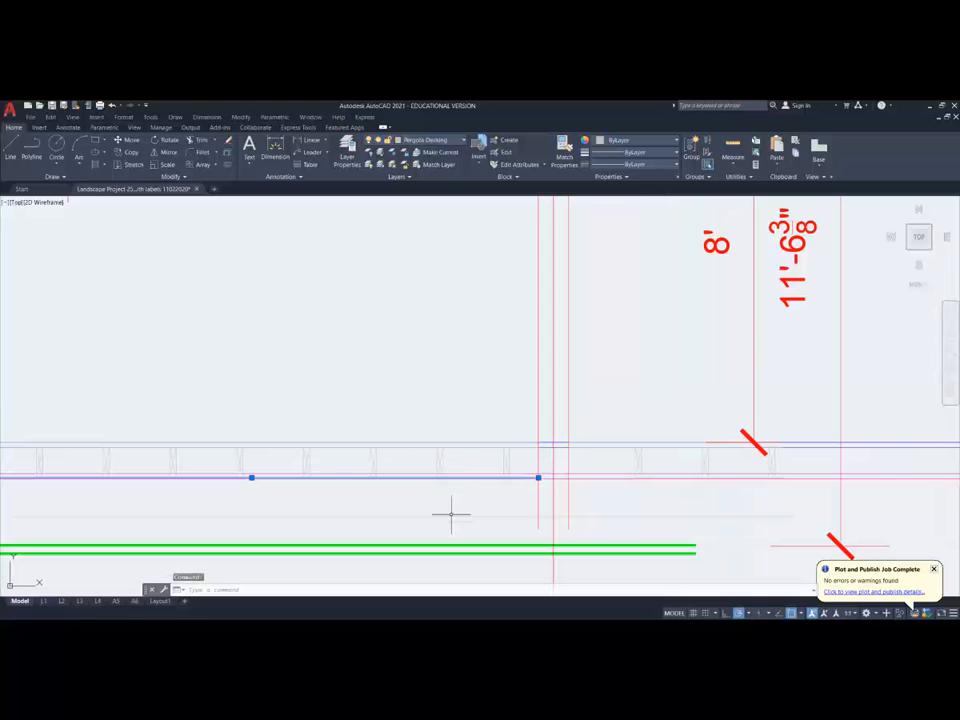
click(453, 516)
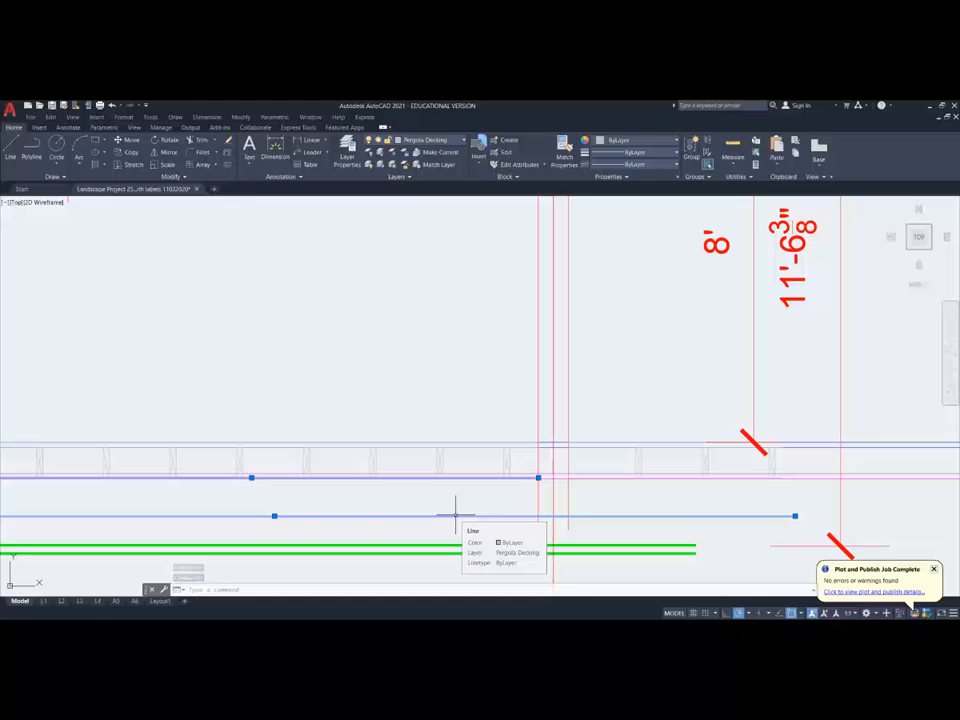
key(Escape)
scroll(493, 476, down, 3)
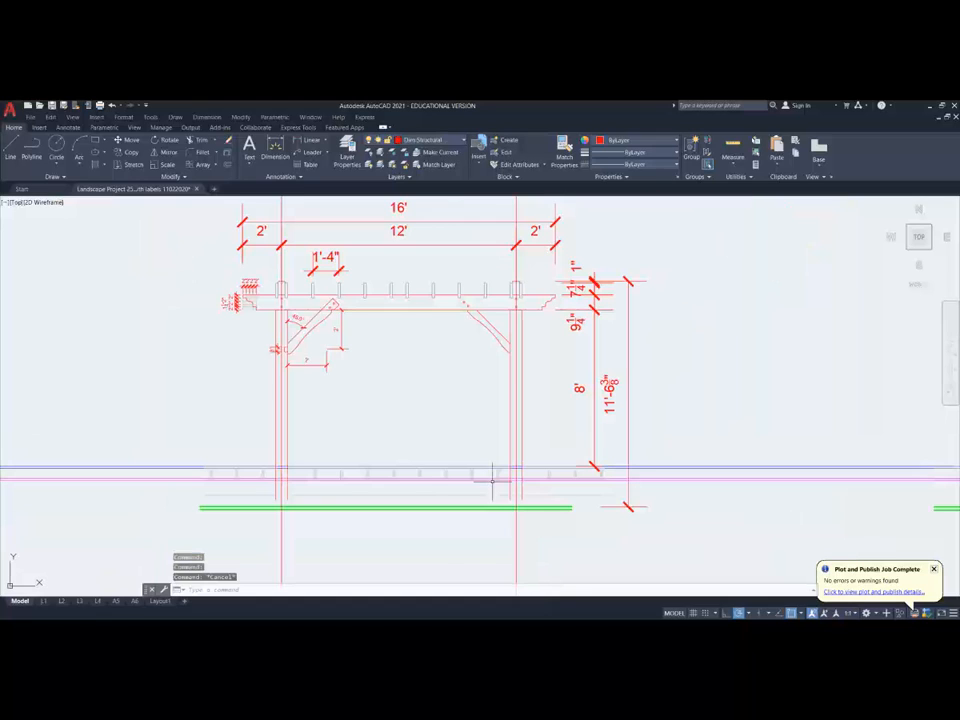
scroll(348, 474, down, 3)
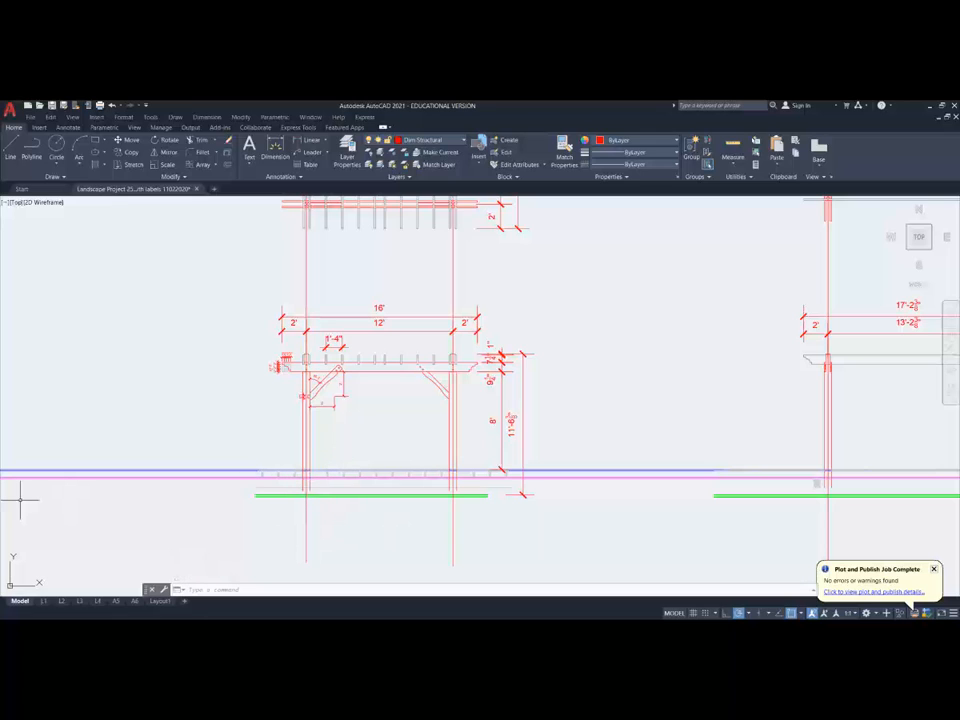
Step: Copy the two lower posts and their footing circles from the first footing plan about 54' straight down, below the front elevation
middle_drag(285, 536, 342, 514)
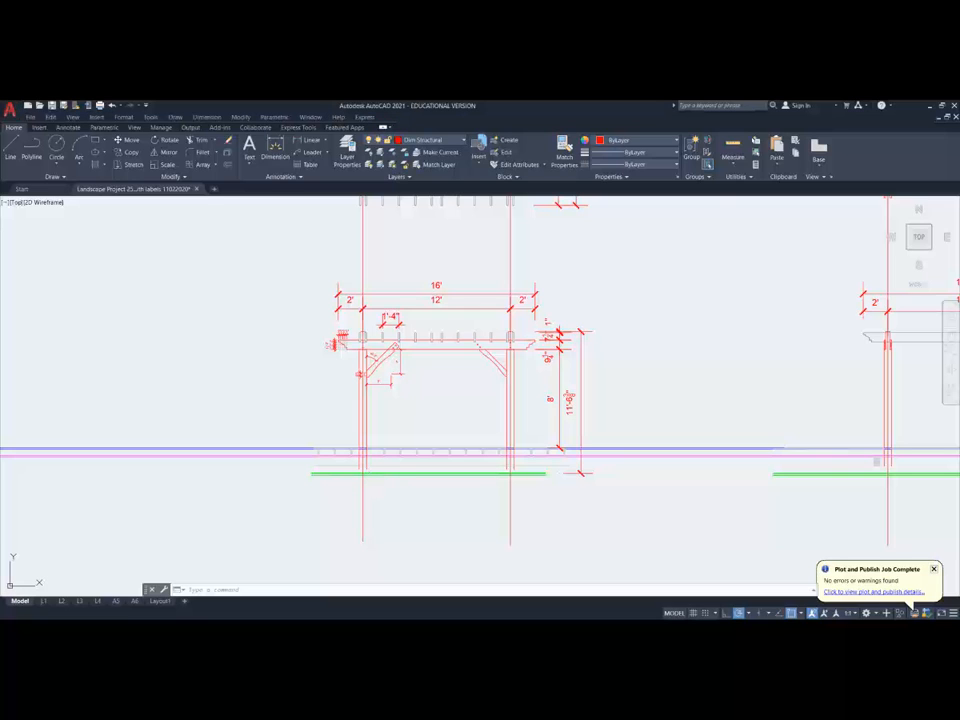
scroll(418, 395, down, 2)
middle_drag(429, 388, 407, 579)
middle_drag(405, 470, 401, 533)
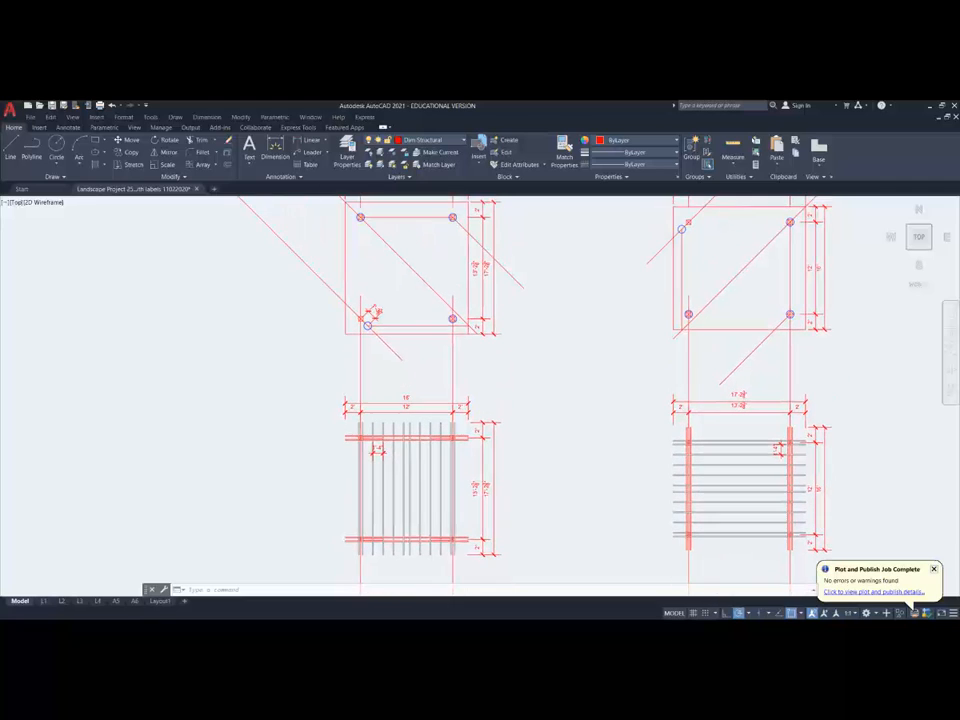
scroll(414, 343, up, 4)
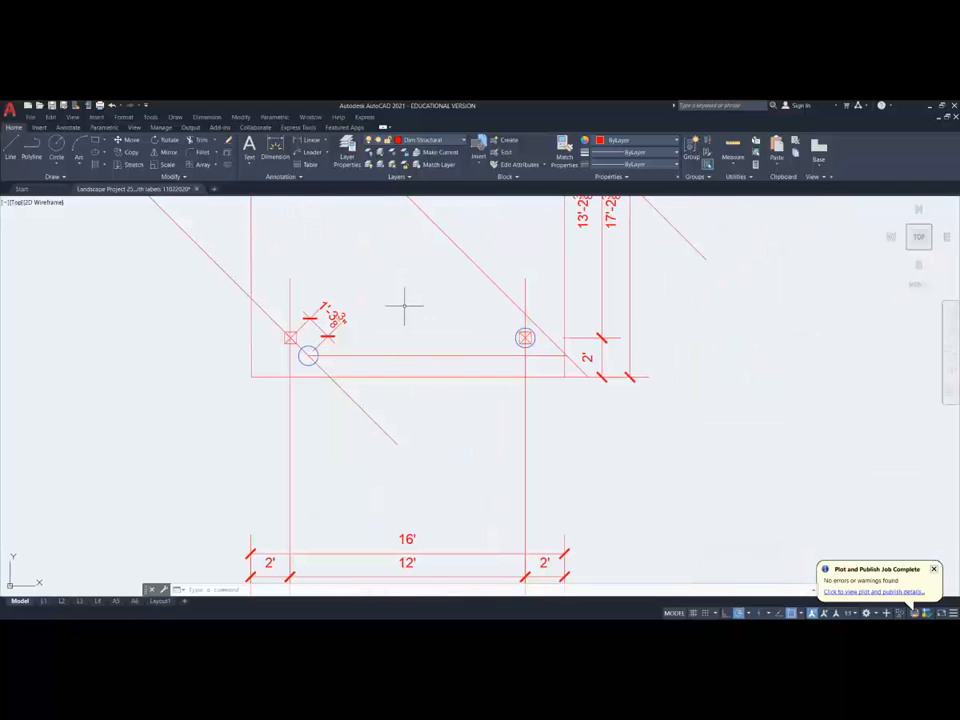
click(137, 153)
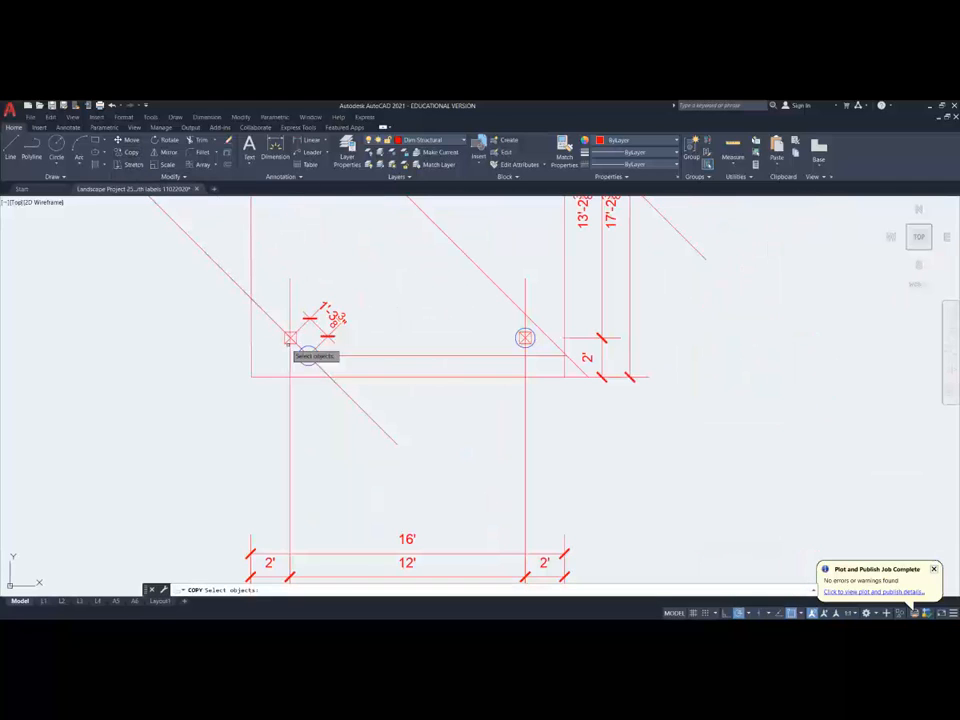
click(279, 315)
click(298, 356)
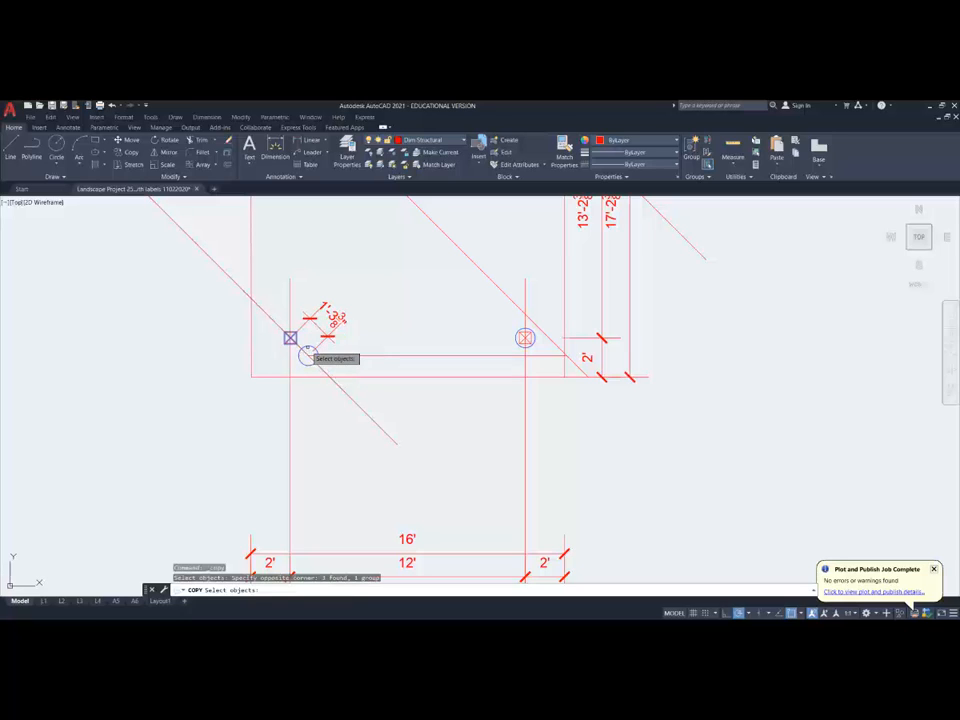
click(307, 355)
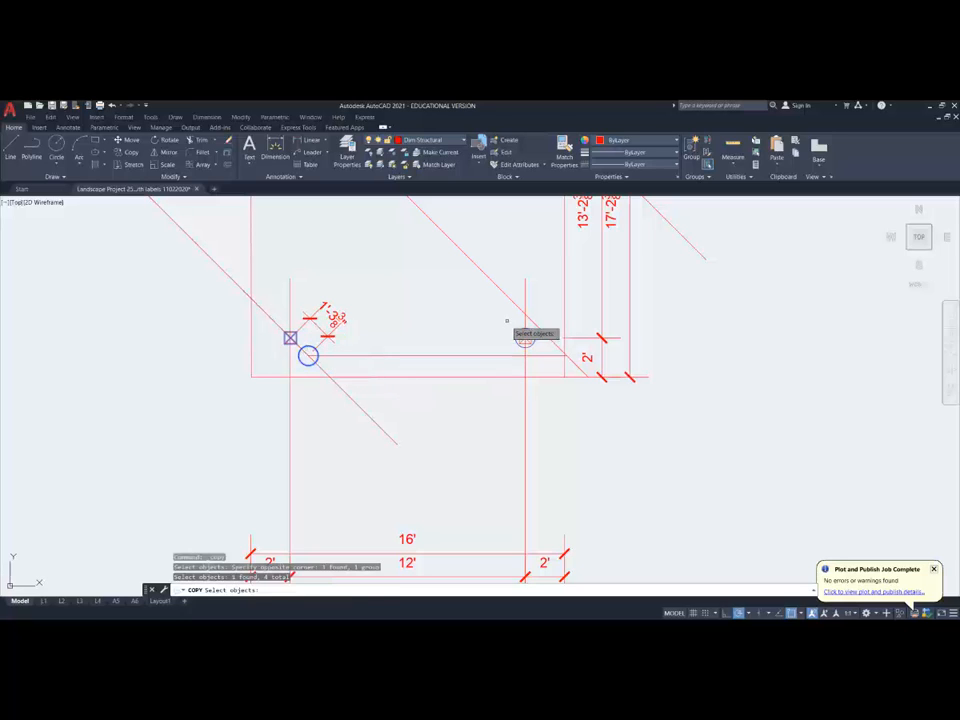
click(507, 318)
click(537, 349)
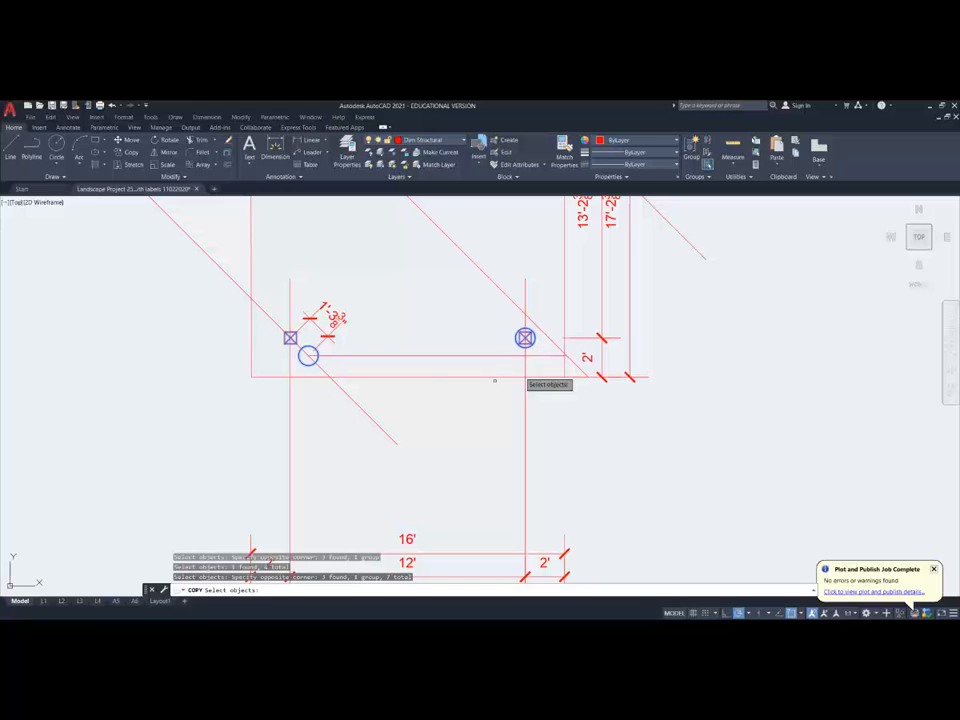
key(Return)
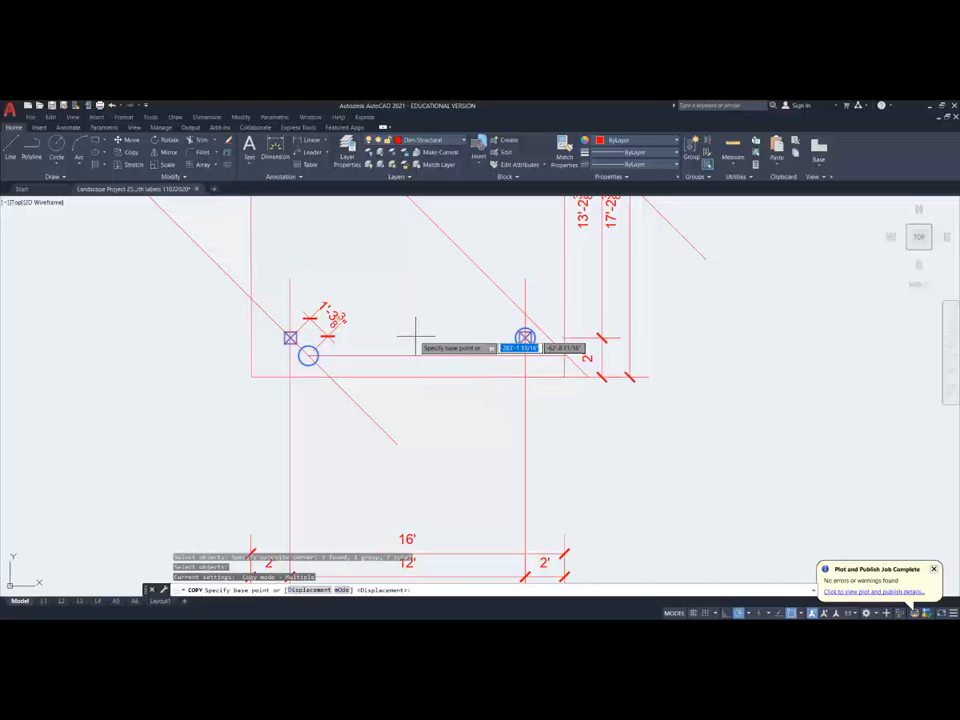
click(415, 334)
scroll(416, 336, down, 5)
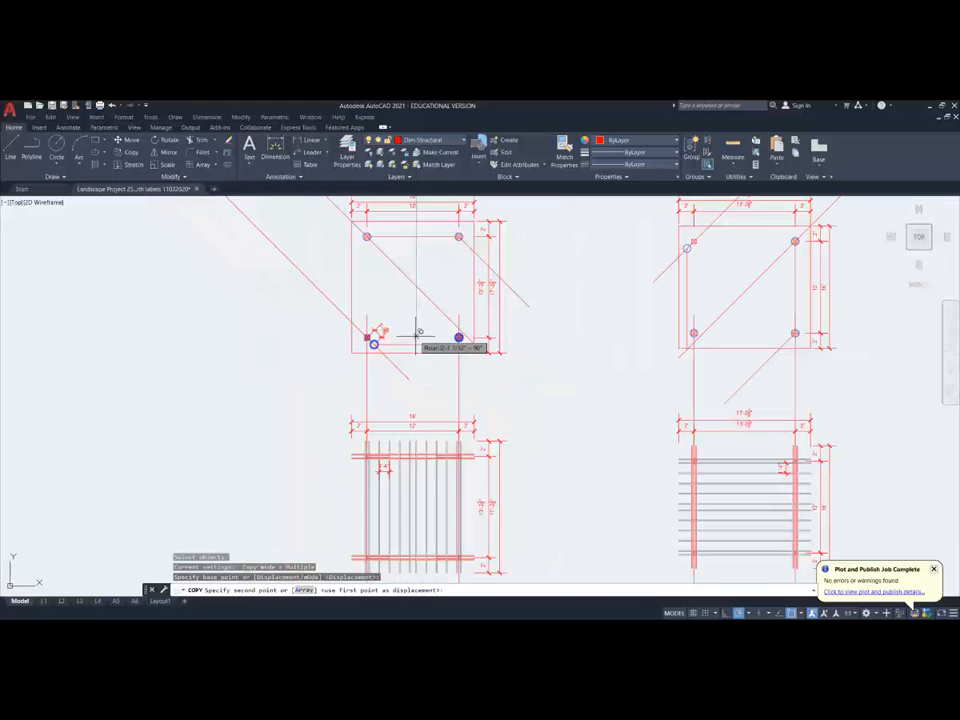
middle_drag(423, 446, 390, 236)
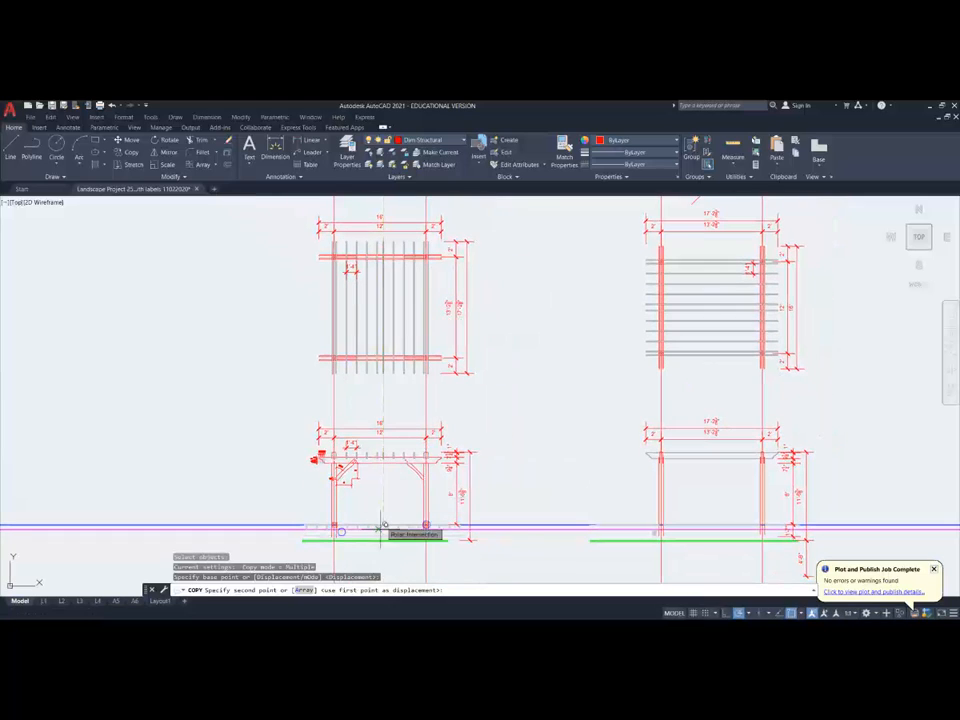
middle_drag(381, 525, 371, 396)
scroll(366, 393, up, 4)
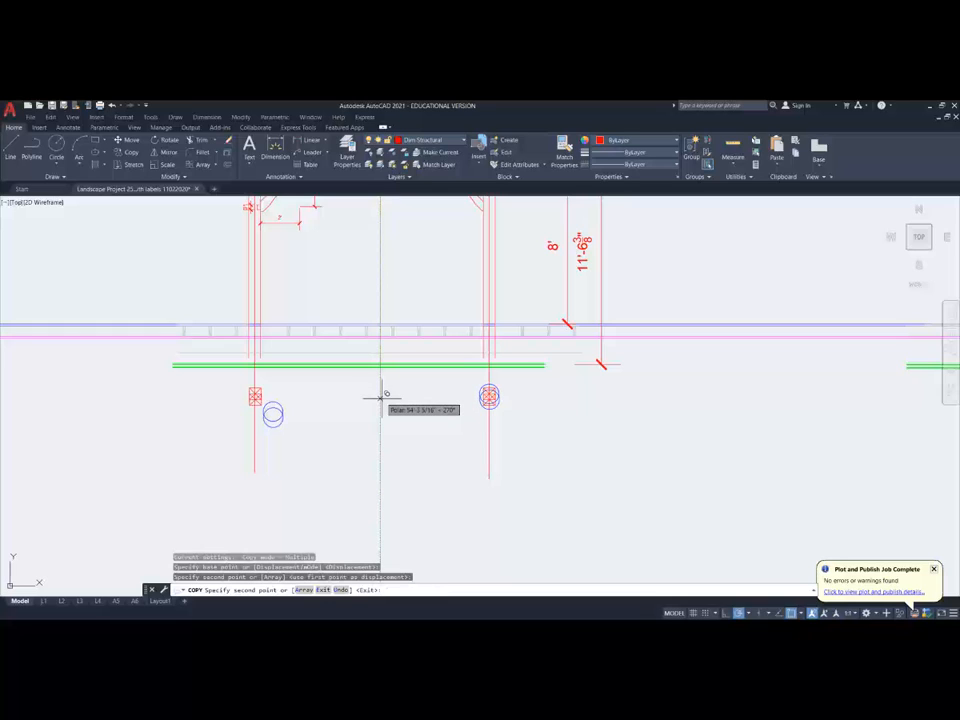
click(380, 394)
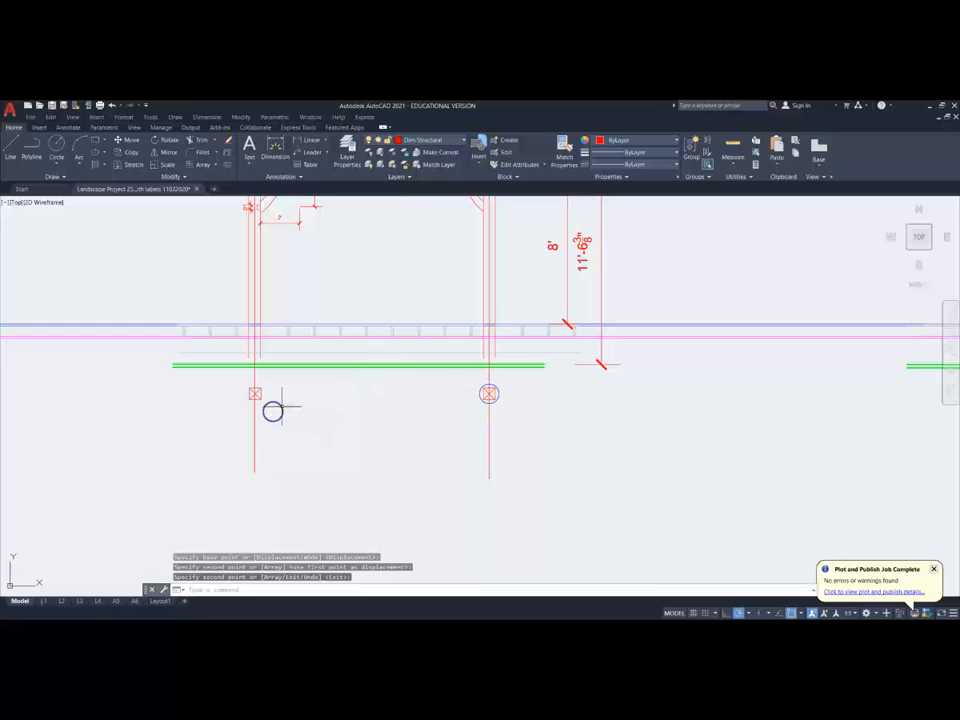
key(Return)
Step: Draw a vertical line about 6'-7" long straight up from the right quadrant of the left footing circle
click(281, 406)
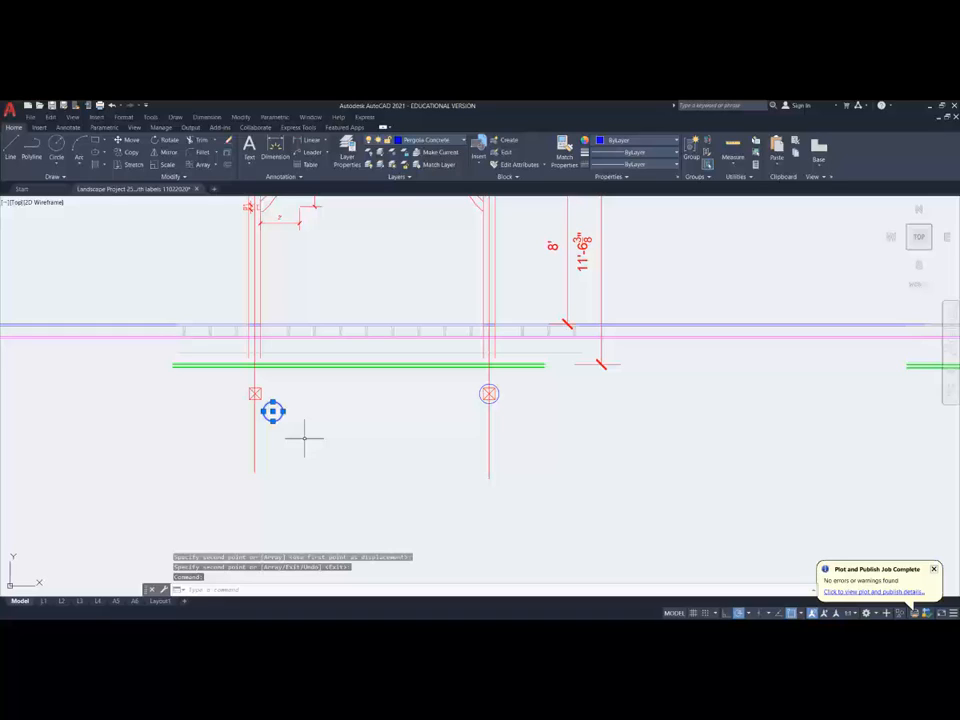
key(Escape)
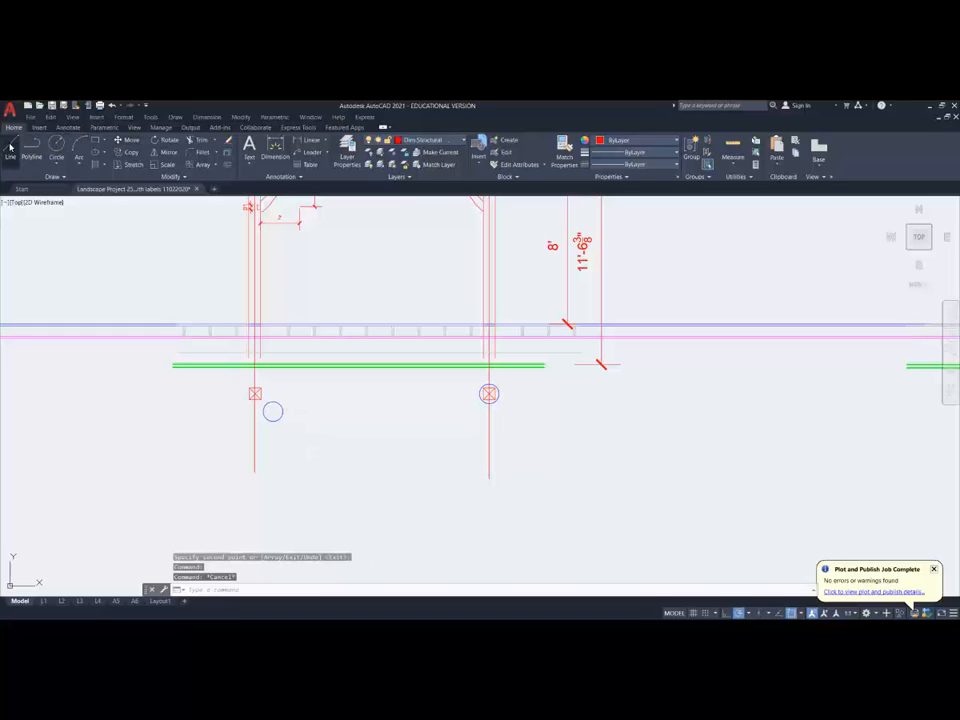
click(10, 147)
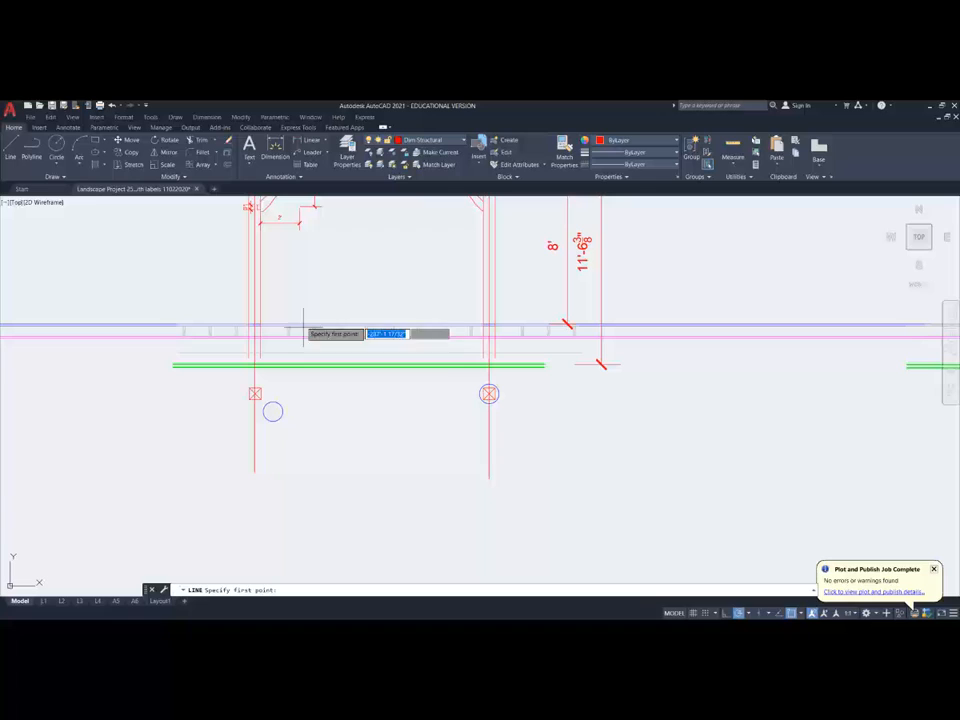
shift+right_click(262, 411)
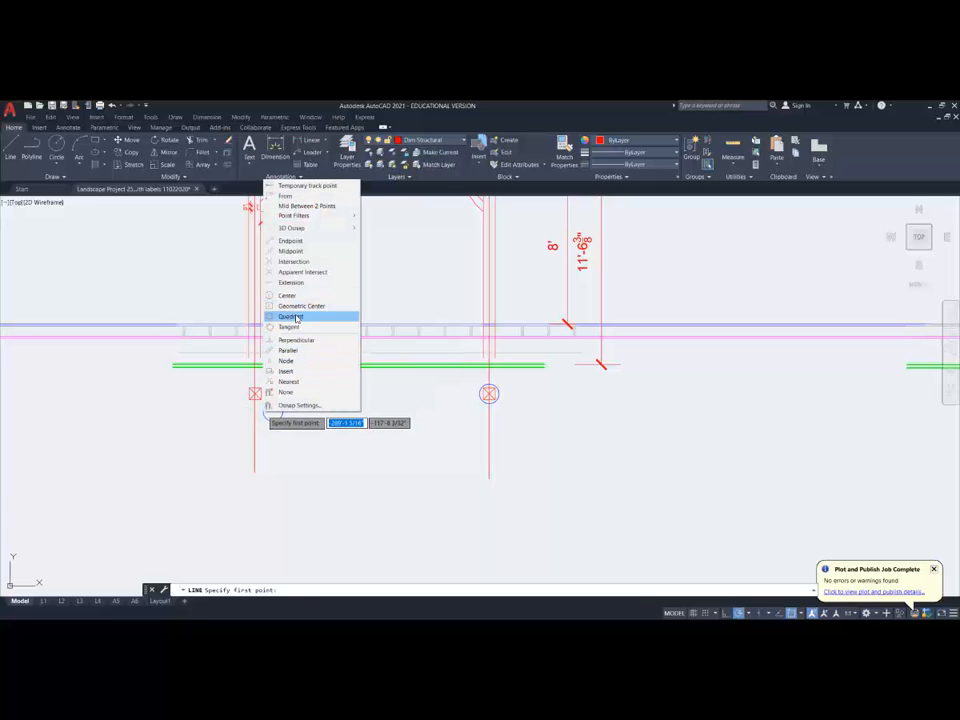
click(292, 317)
click(282, 411)
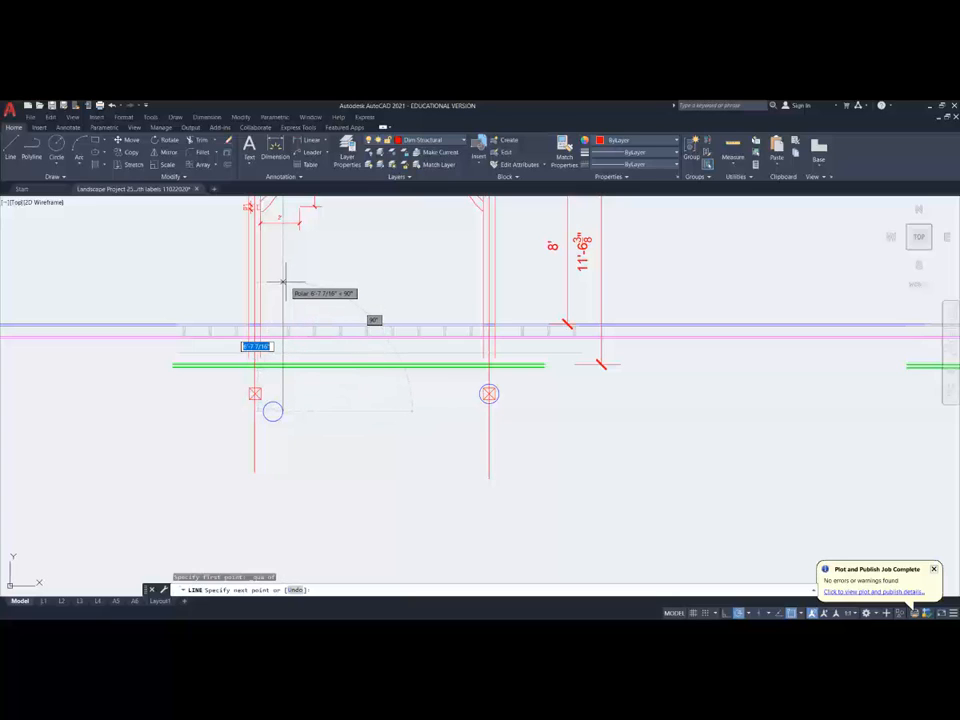
key(Escape)
Step: Put the new vertical line on the Pergola Concrete layer and make that layer current
click(282, 300)
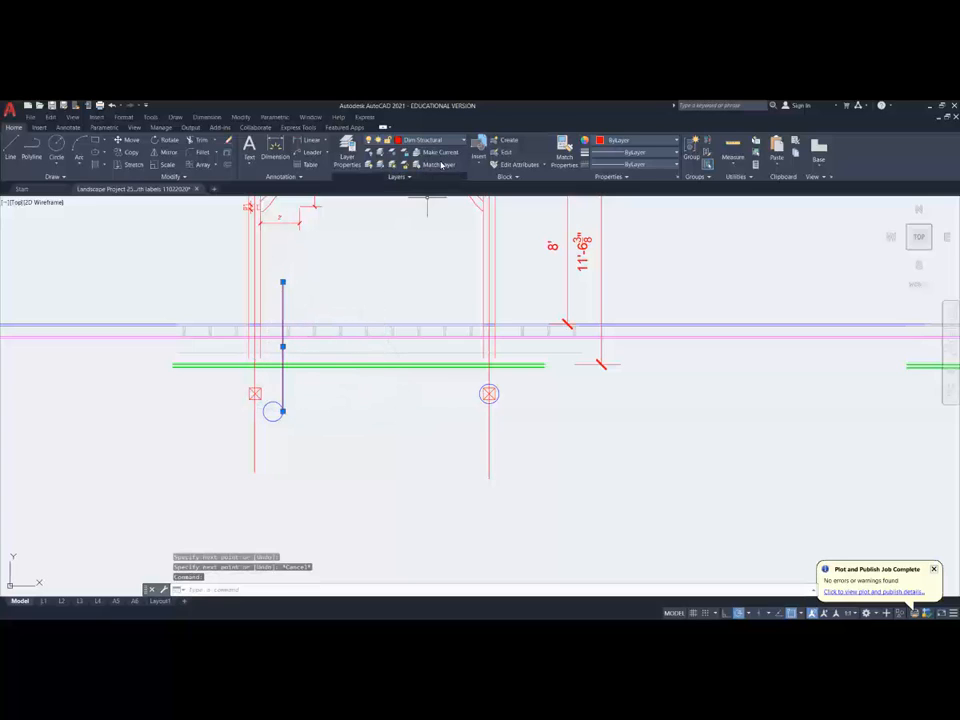
click(464, 139)
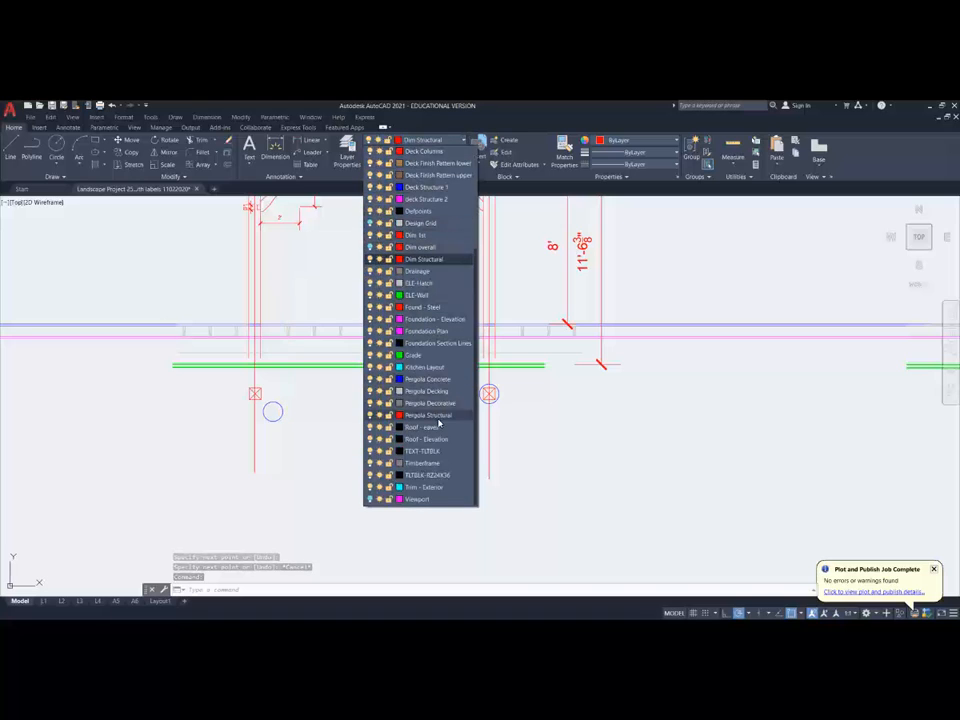
click(433, 380)
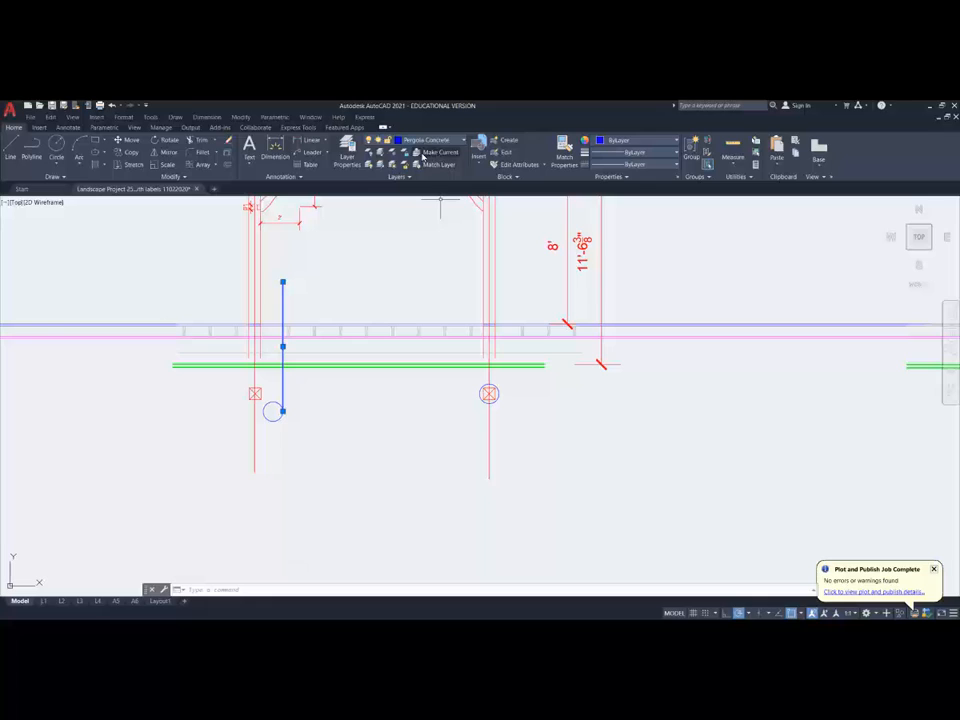
click(440, 152)
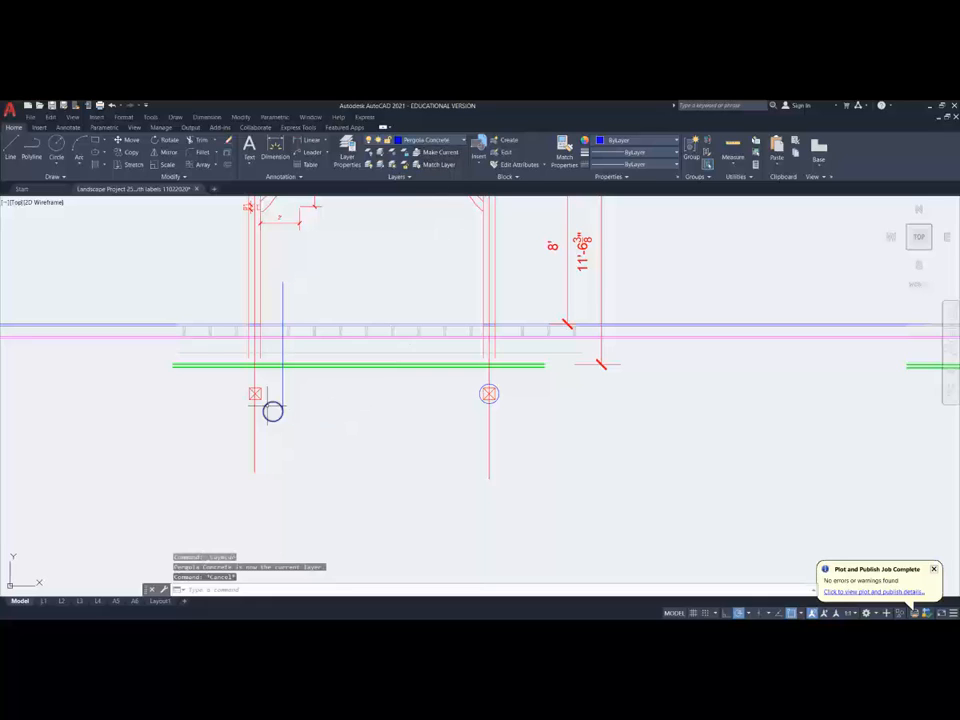
Step: Copy the vertical footing line from the right side of the left footing circle to its left quadrant
click(131, 152)
click(283, 405)
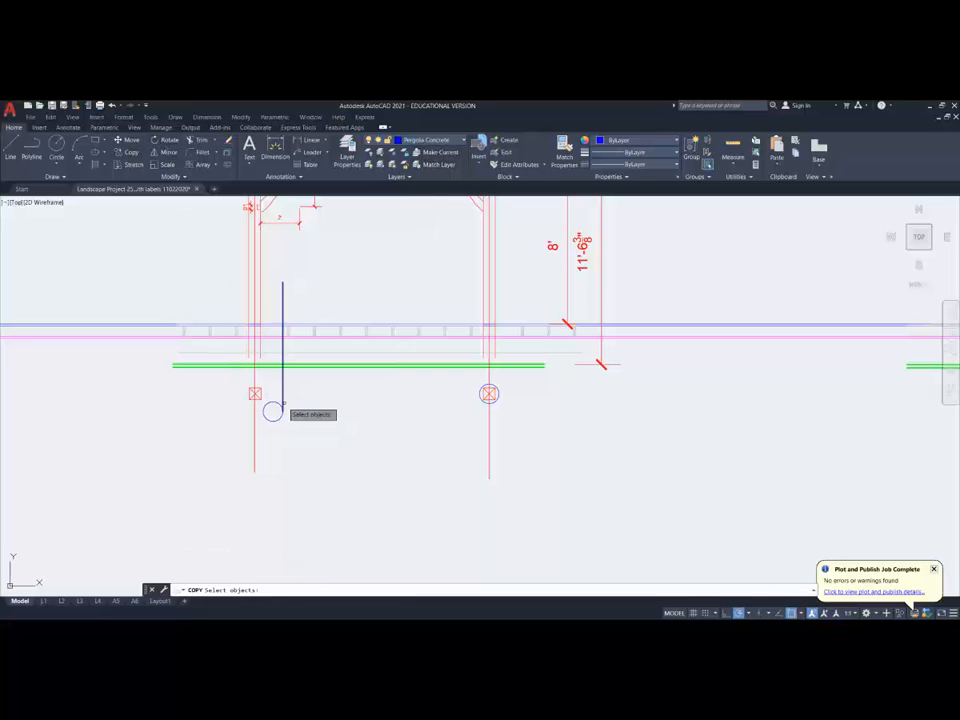
key(Return)
click(270, 408)
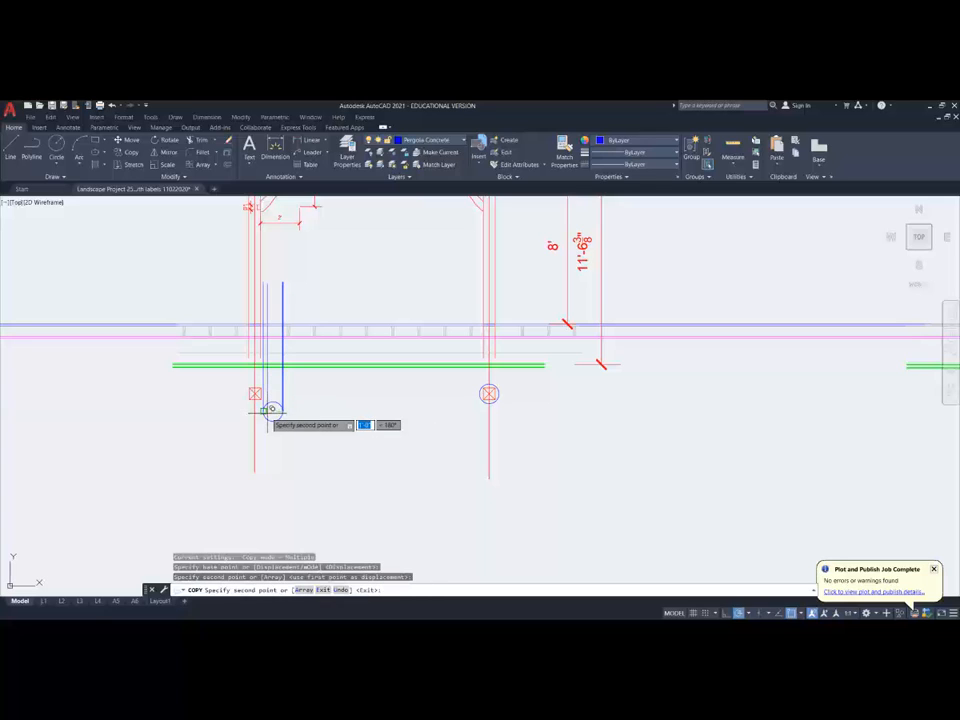
click(254, 408)
key(Return)
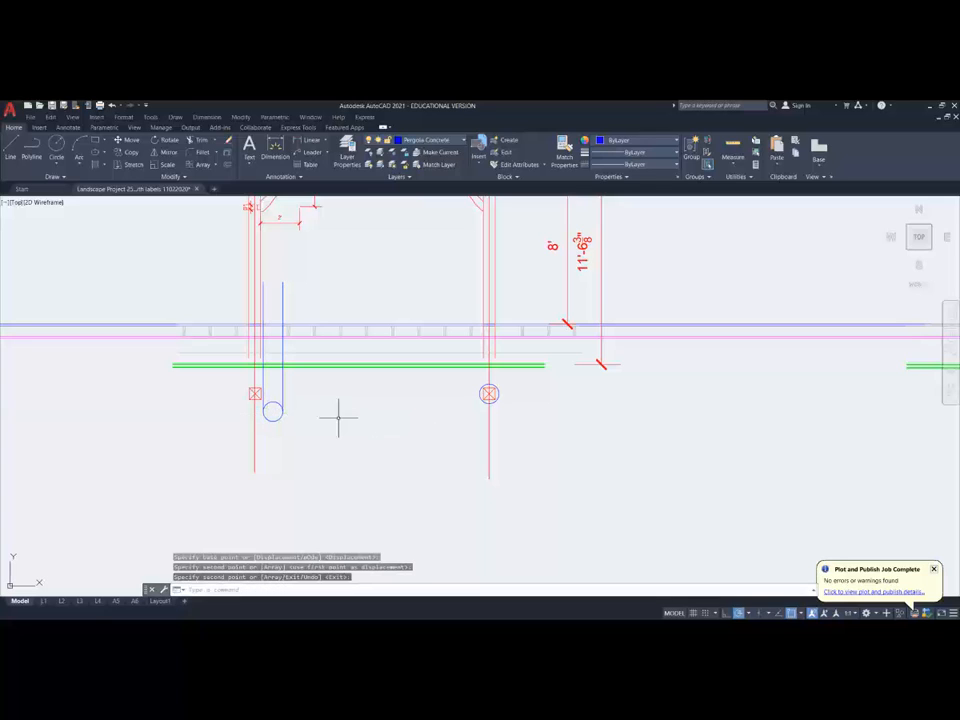
click(281, 406)
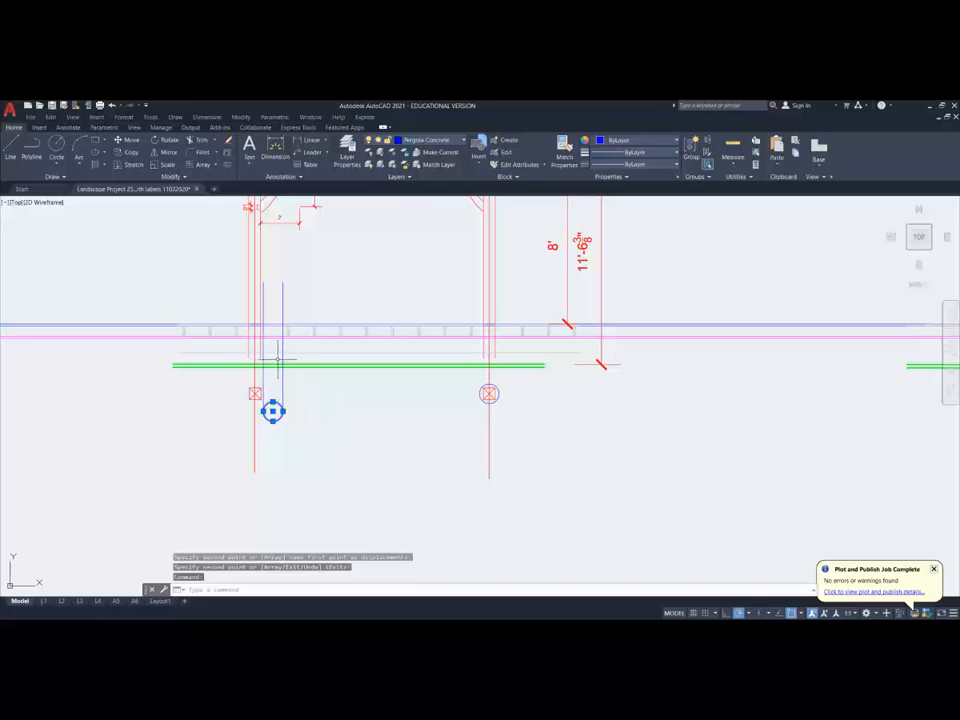
key(Escape)
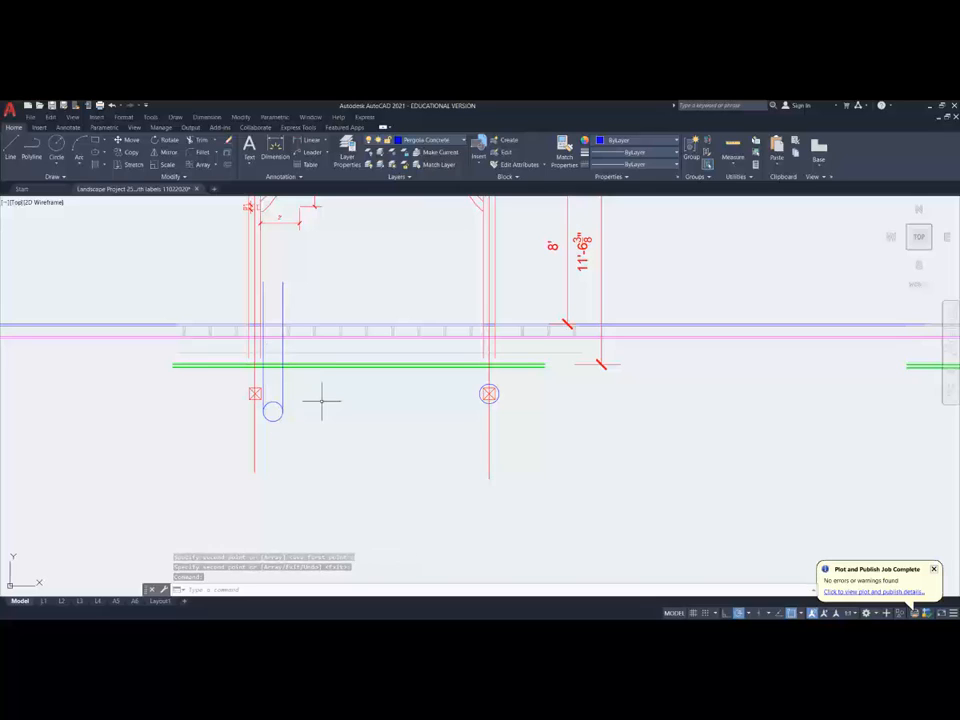
Step: Copy both vertical footing lines from the center of the left footing circle to the center of the right one
click(131, 152)
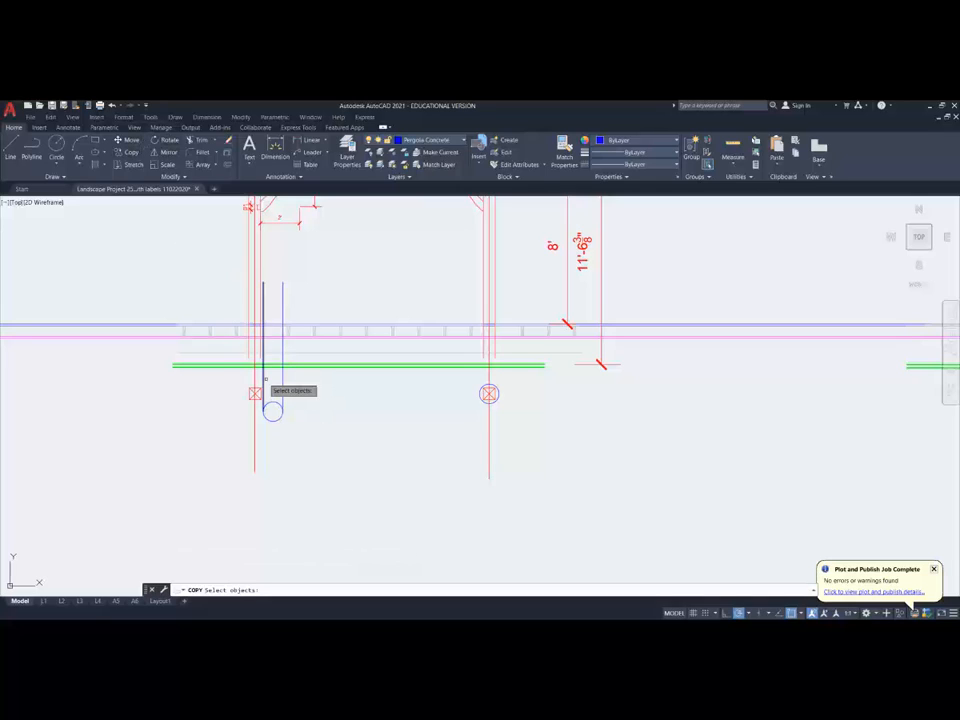
click(264, 379)
click(282, 386)
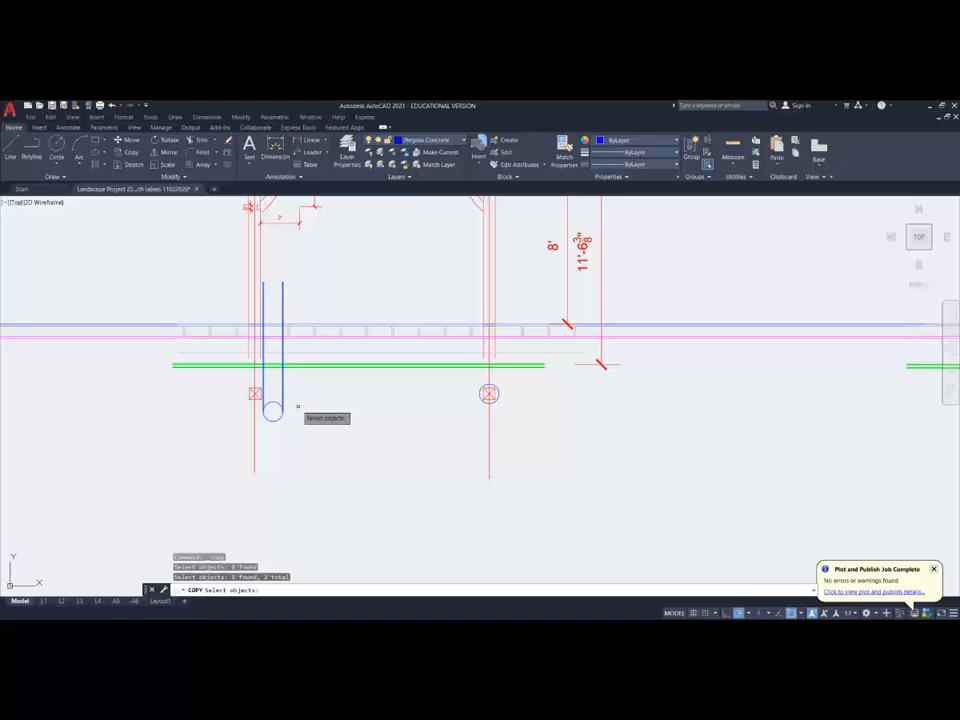
key(Return)
shift+right_click(276, 412)
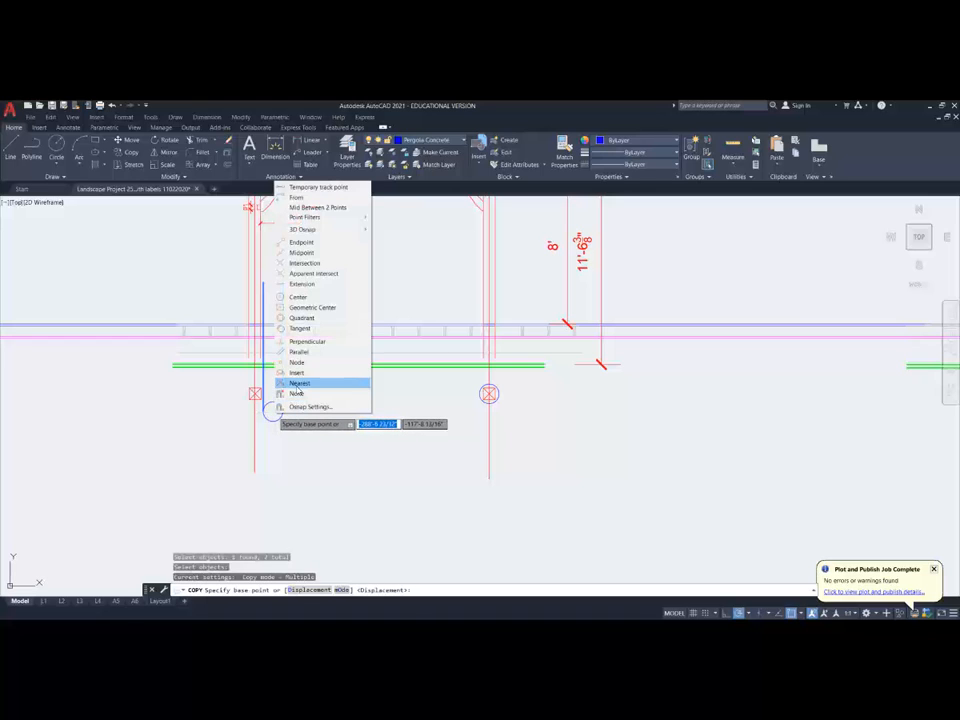
click(300, 298)
click(272, 404)
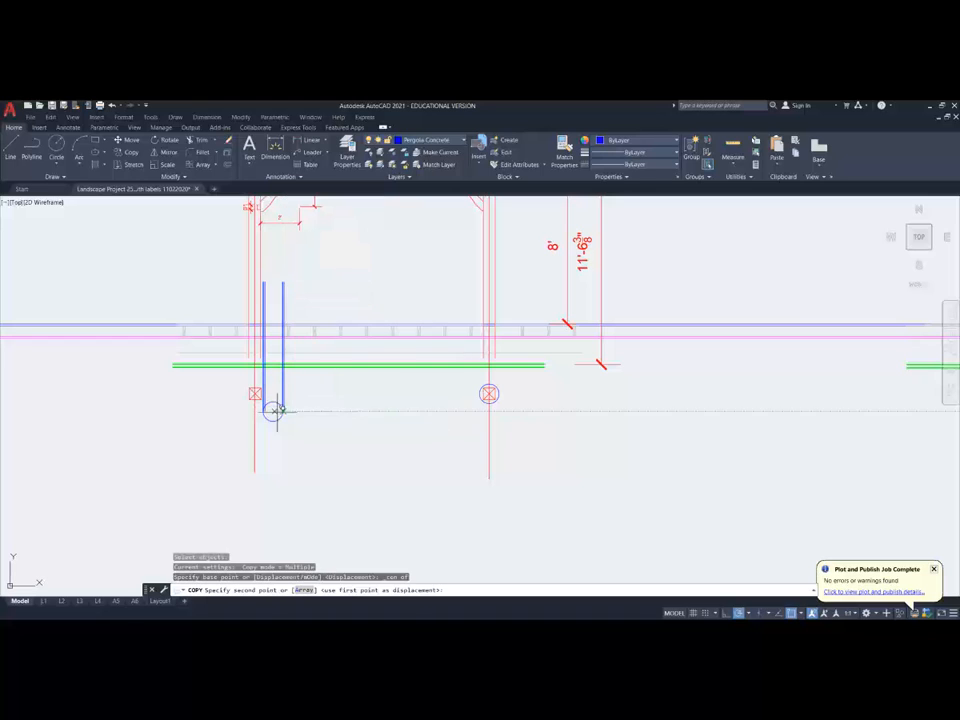
click(488, 393)
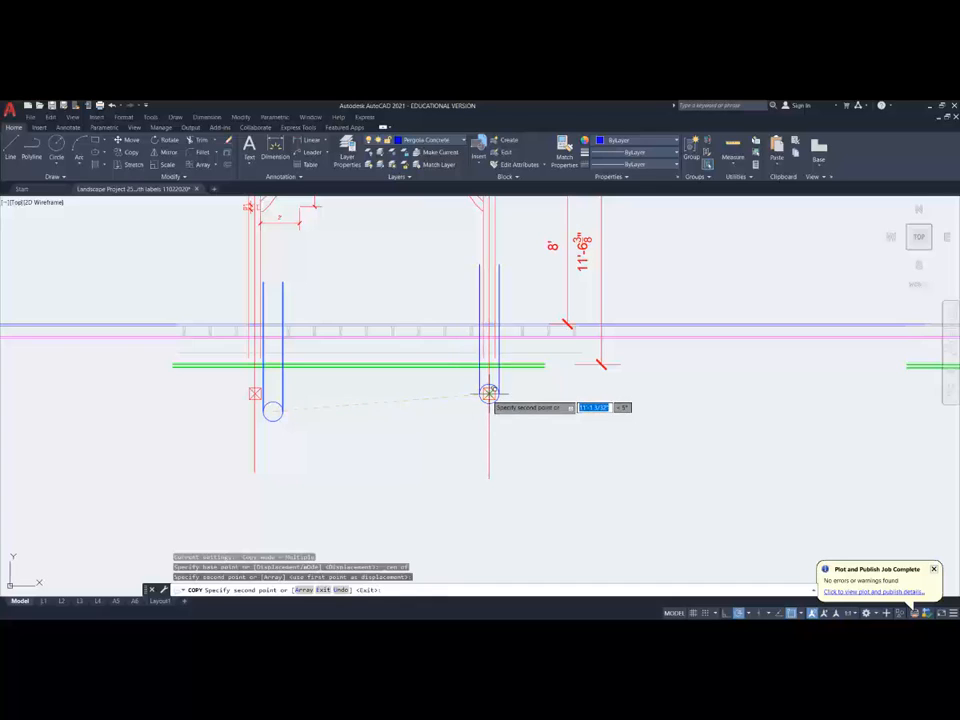
key(Escape)
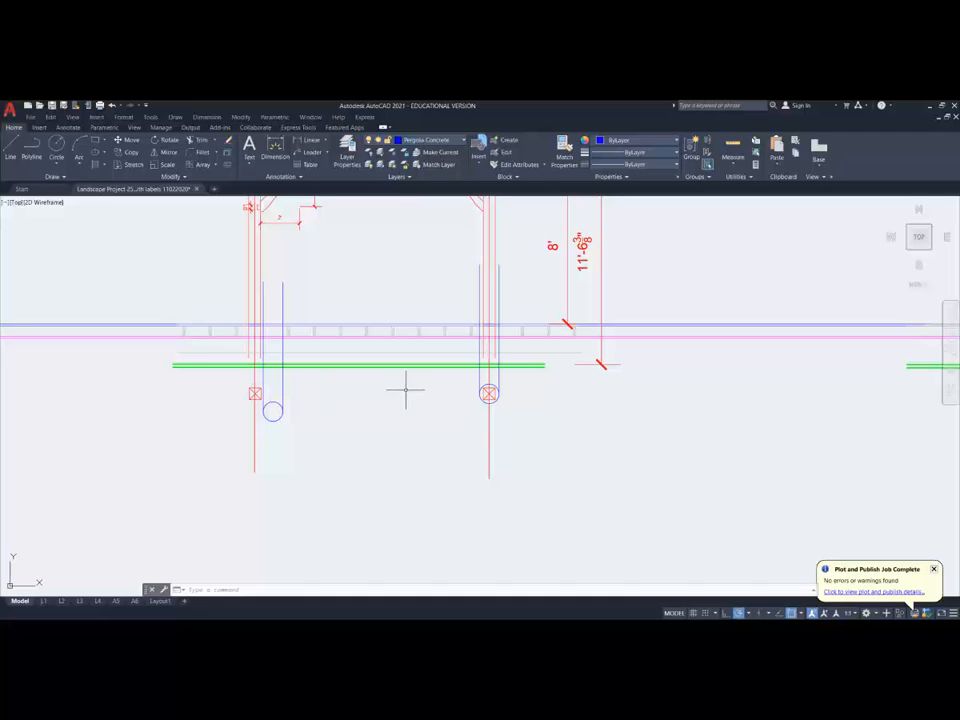
Step: Offset the upper green grade line 4' downward to mark the footing depth
click(229, 165)
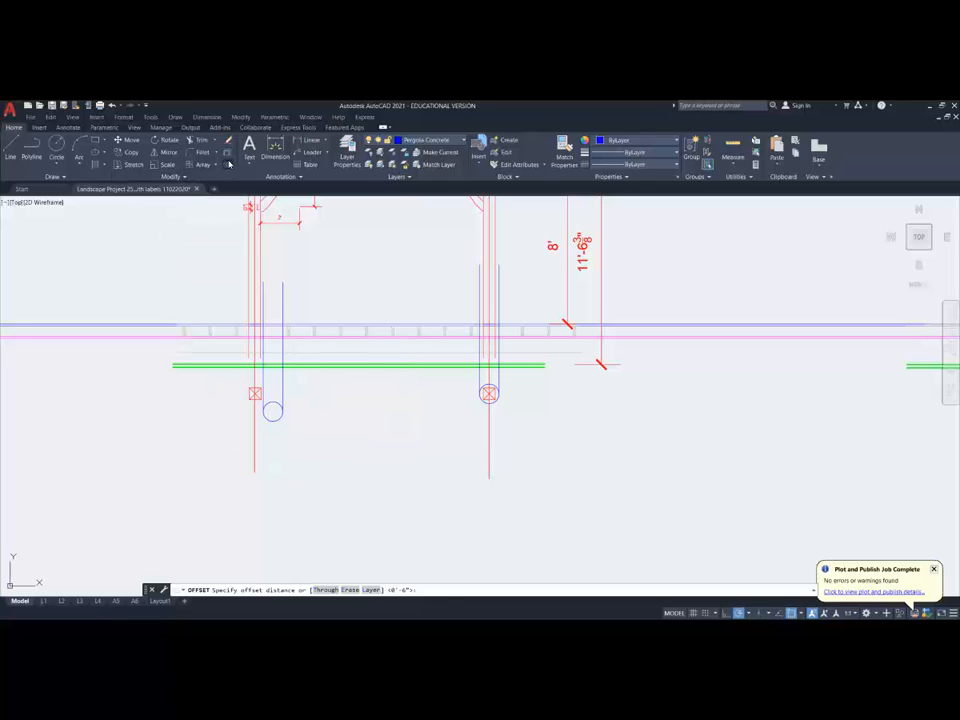
click(229, 164)
key(Return)
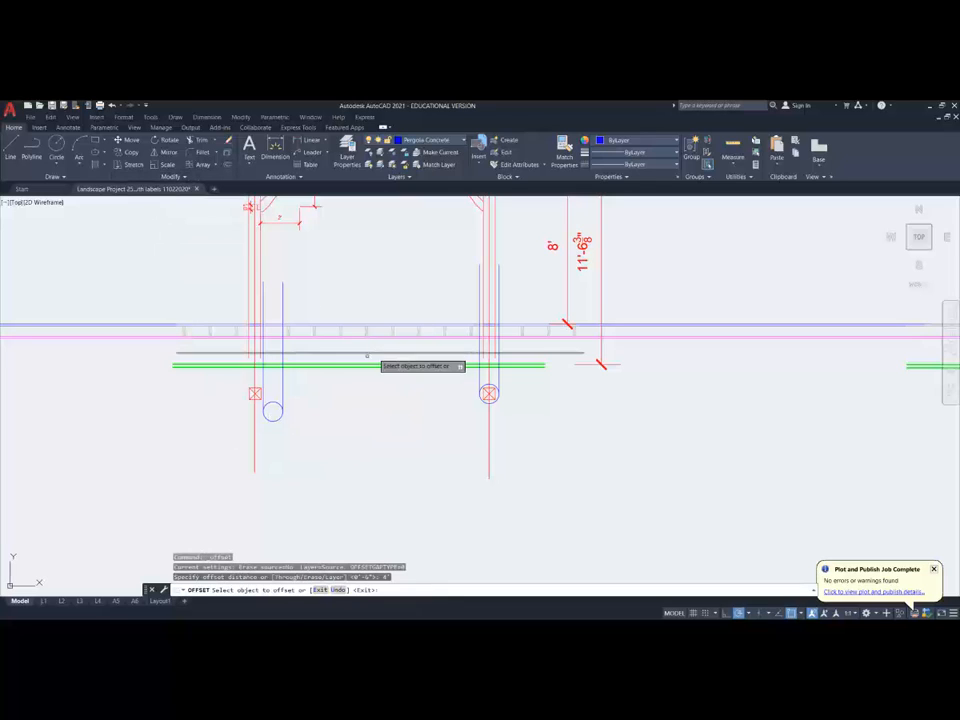
click(358, 365)
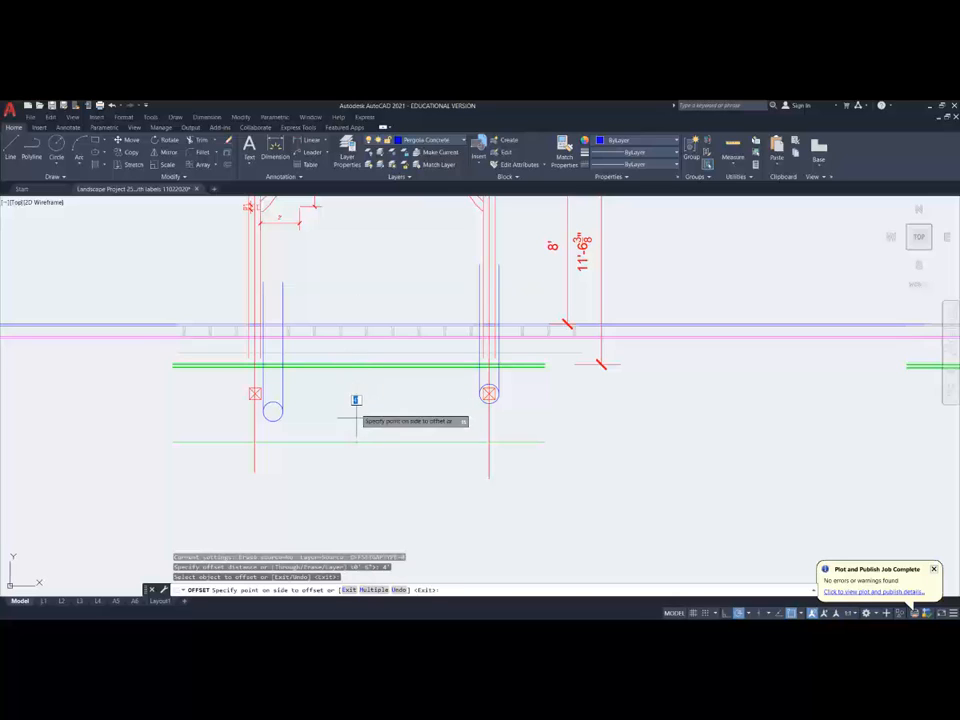
click(356, 400)
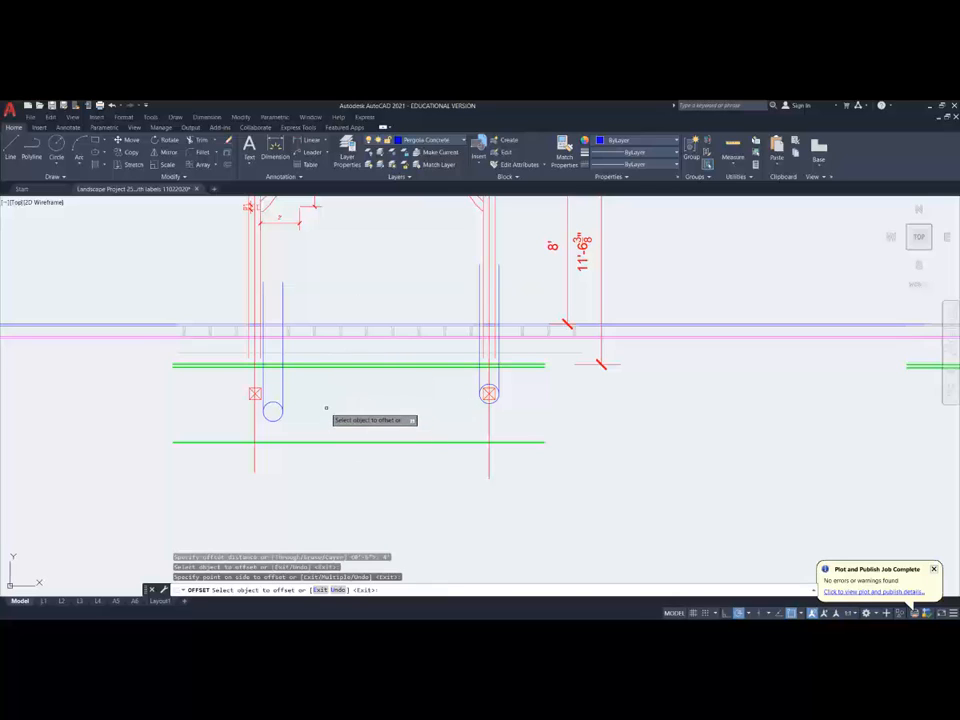
key(Escape)
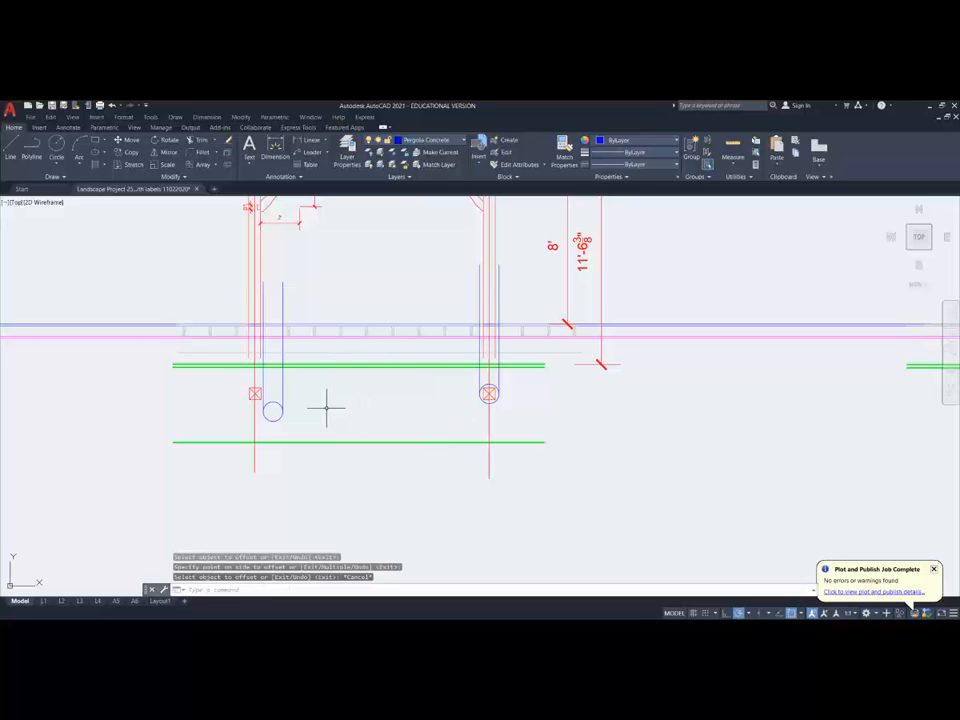
Step: Extend the four vertical footing lines down to the green line 4' below grade
click(215, 141)
click(203, 162)
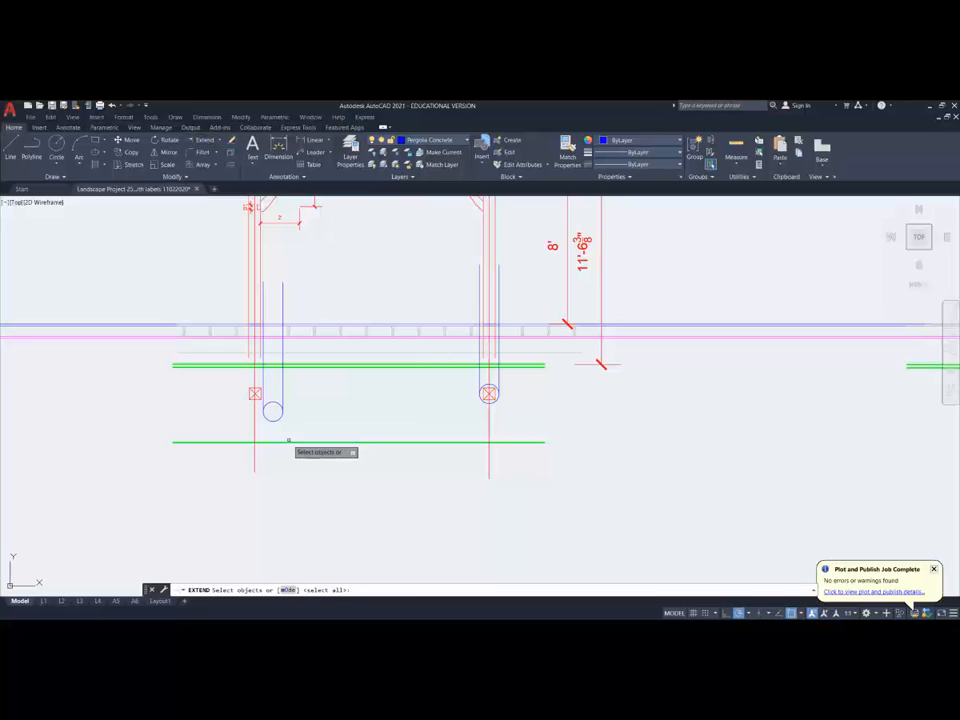
click(287, 442)
key(Return)
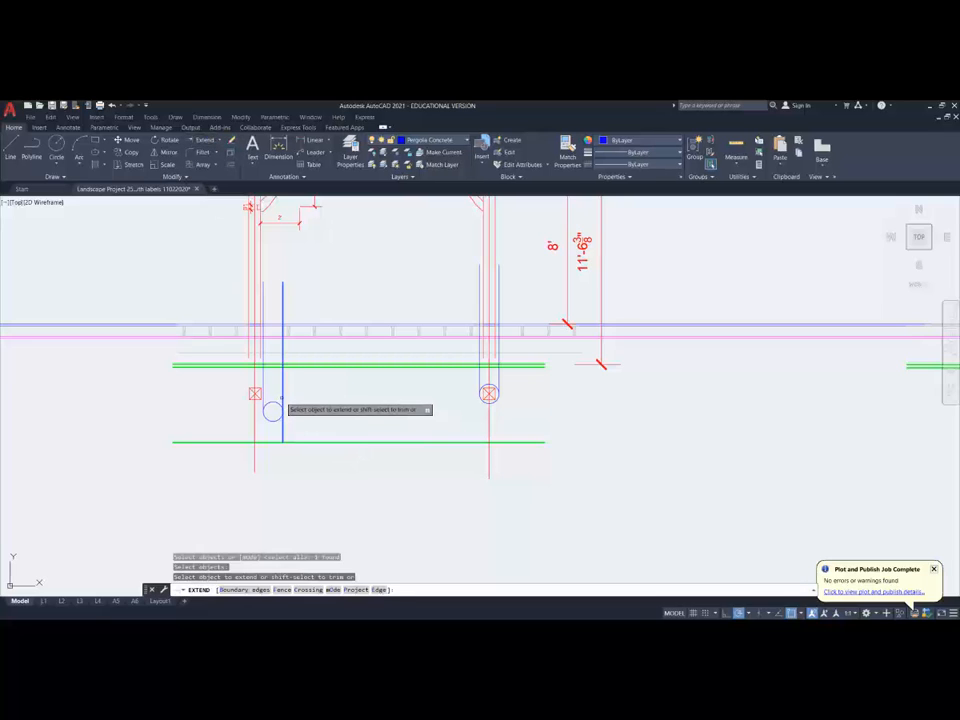
click(282, 396)
click(263, 390)
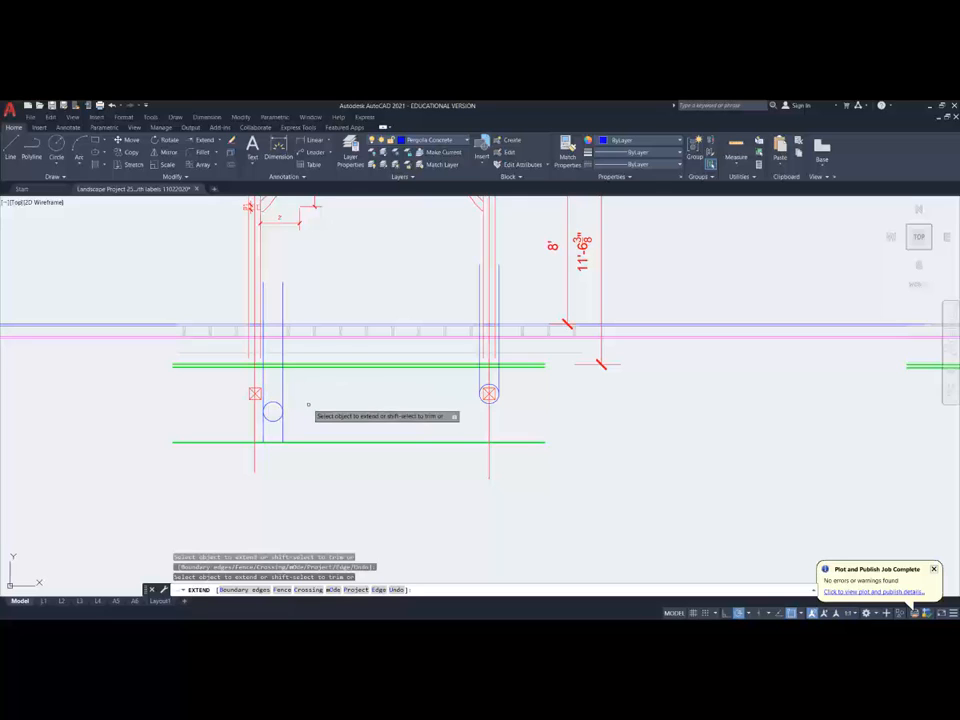
click(480, 386)
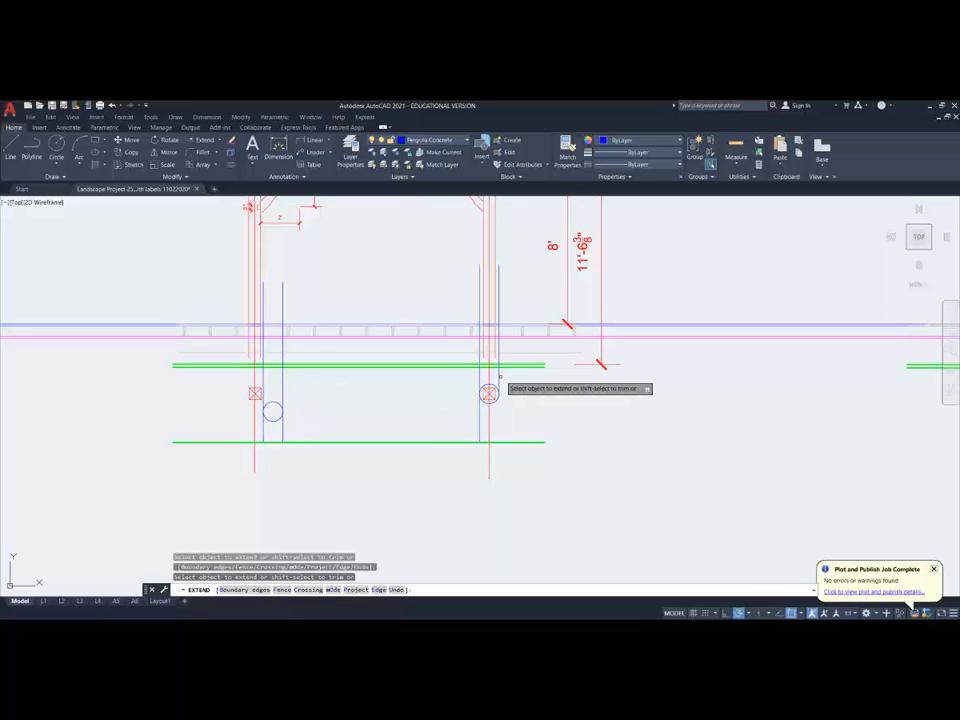
key(Escape)
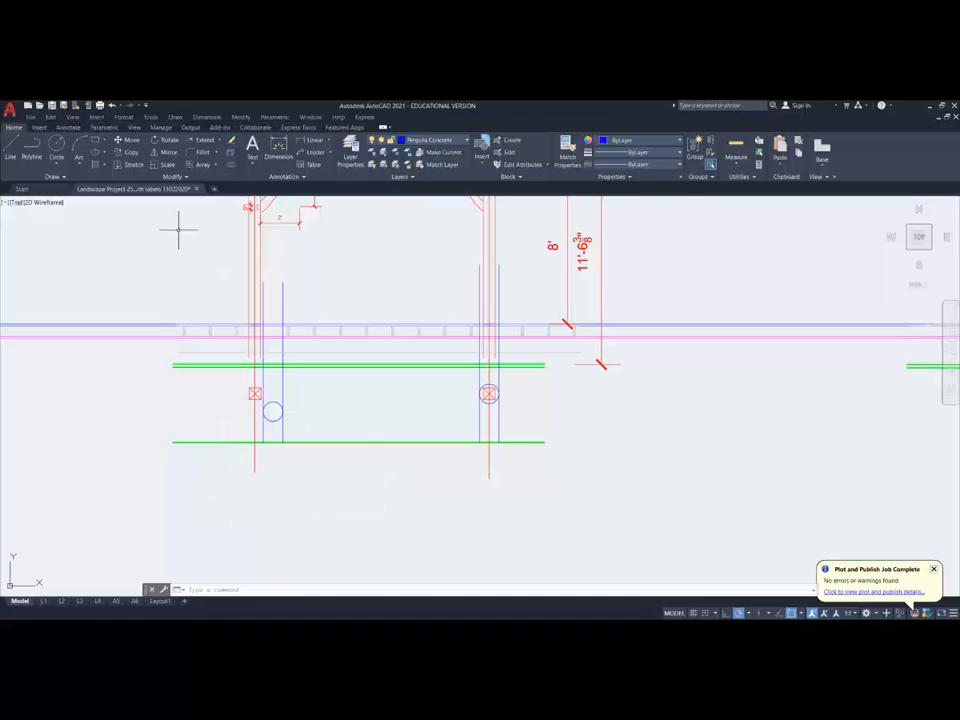
Step: Offset the green footing-depth line 8" downward
click(96, 142)
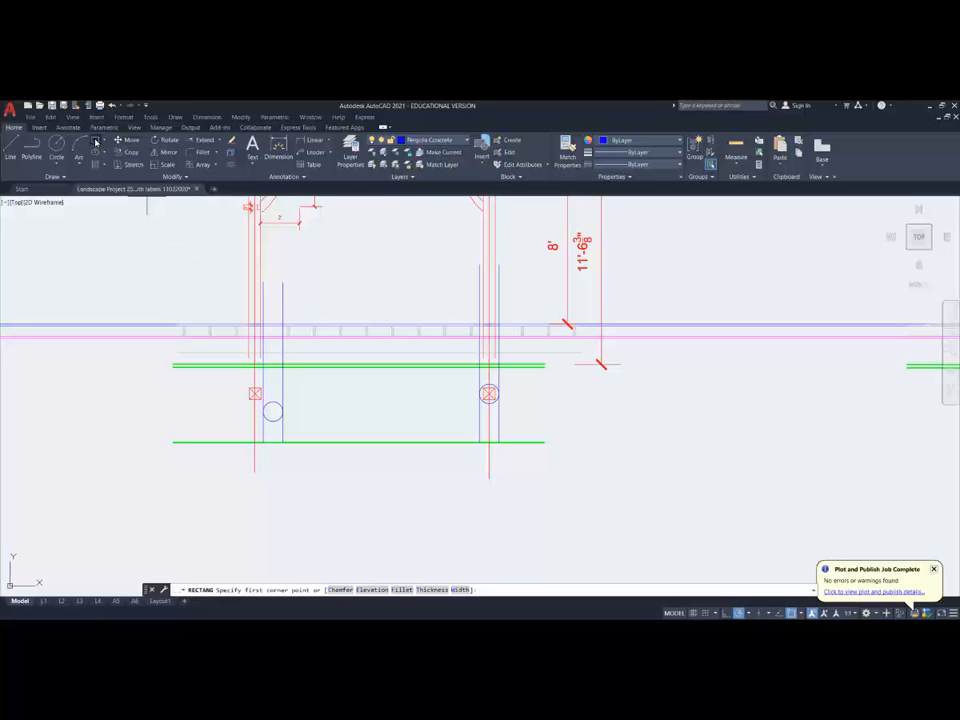
key(Escape)
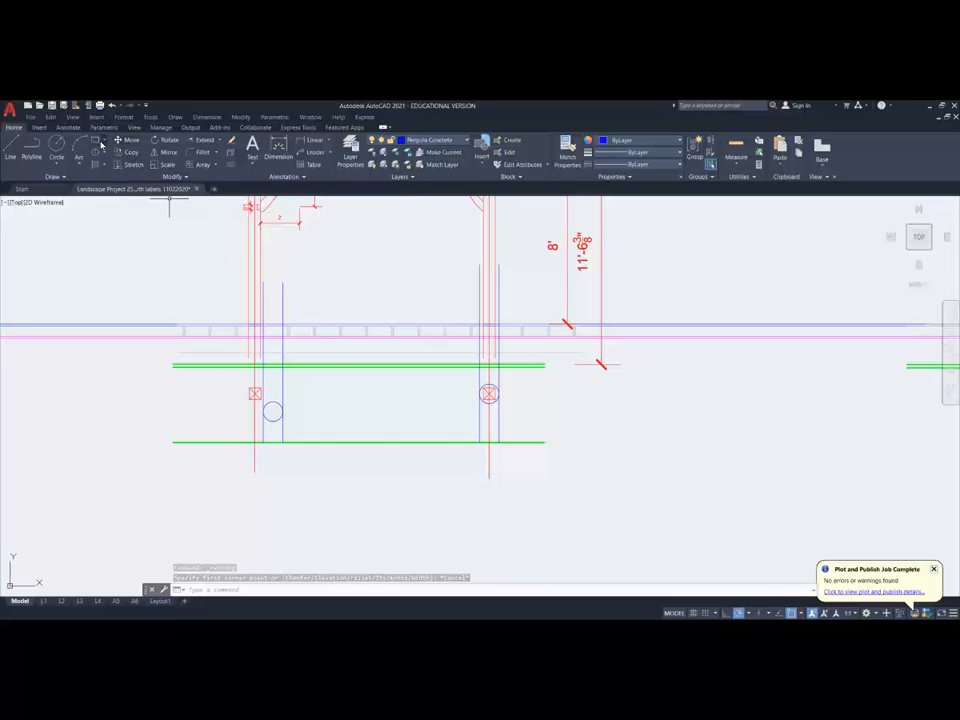
click(231, 165)
text(8)
key(Return)
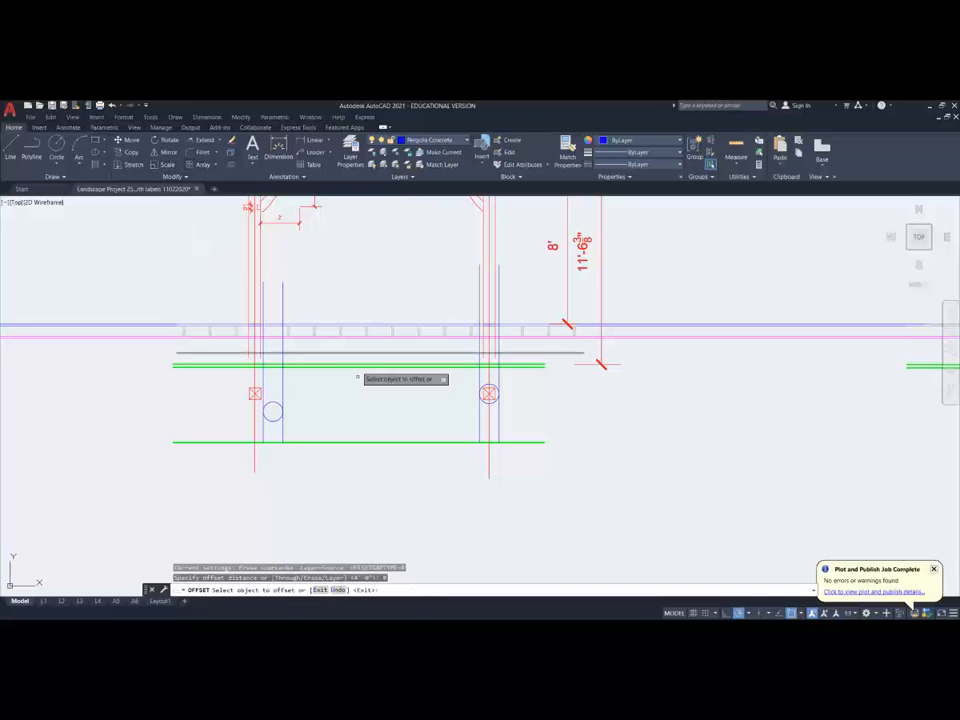
click(326, 441)
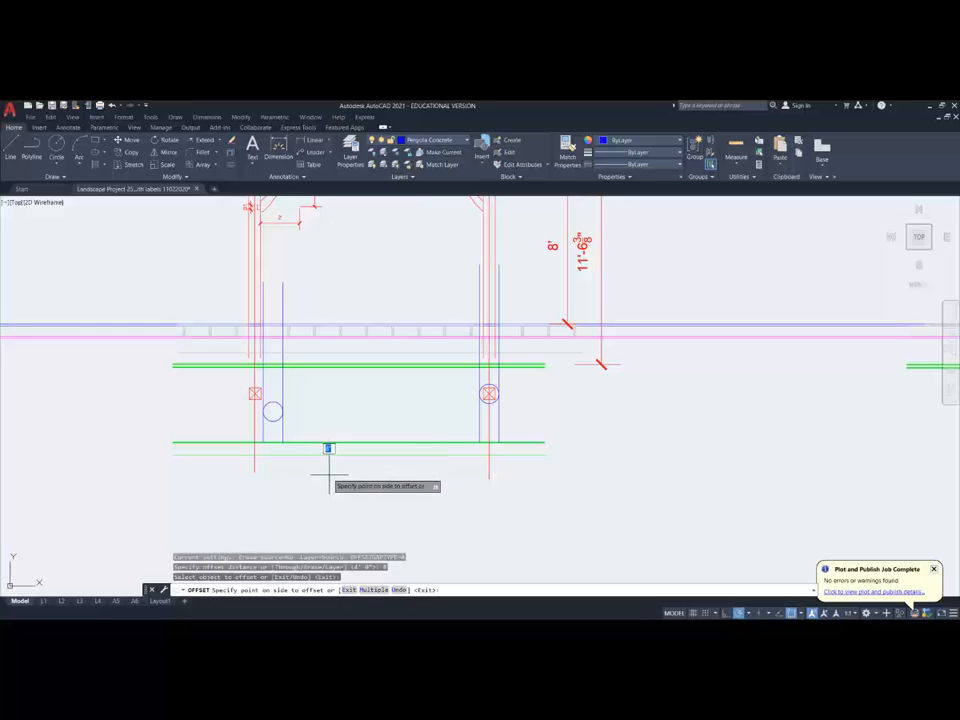
click(330, 478)
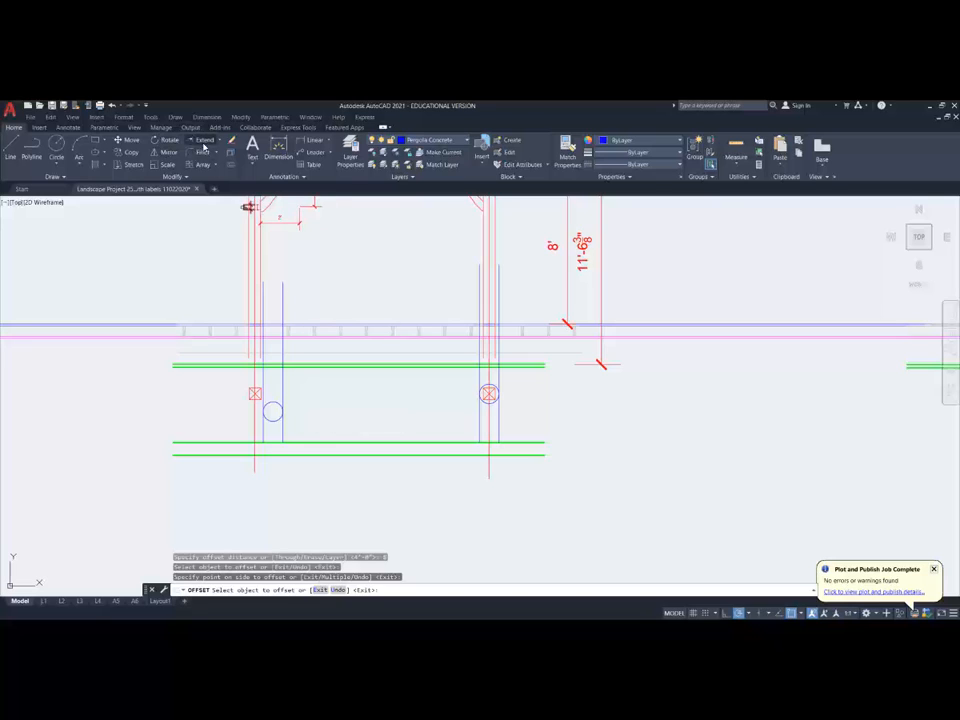
Step: Draw a vertical line from the center of the left footing circle down past the lower green line
click(12, 147)
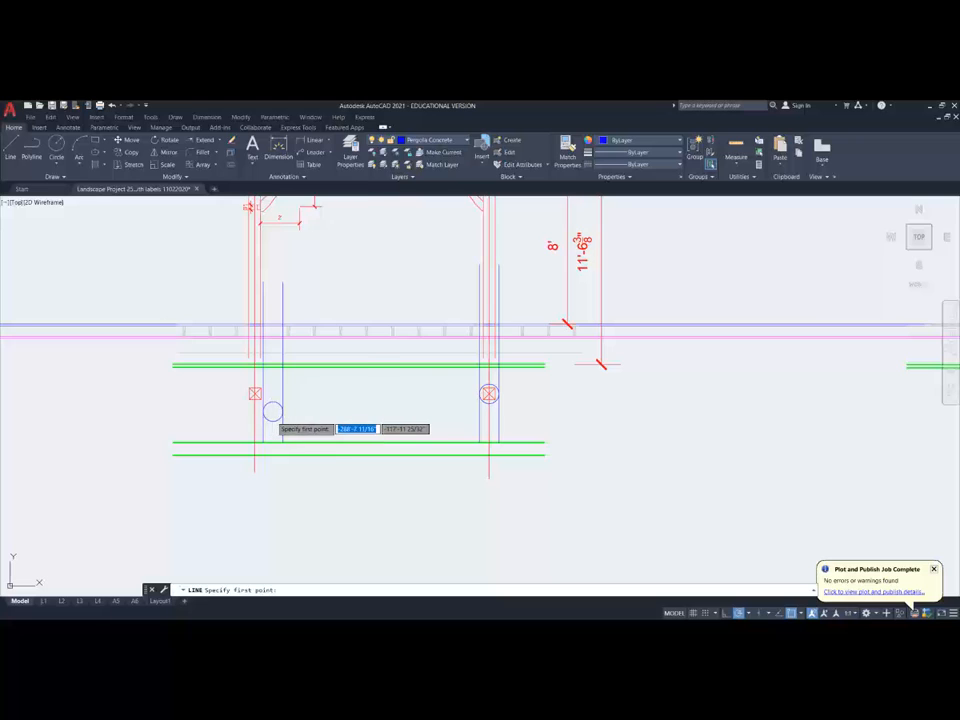
shift+right_click(272, 418)
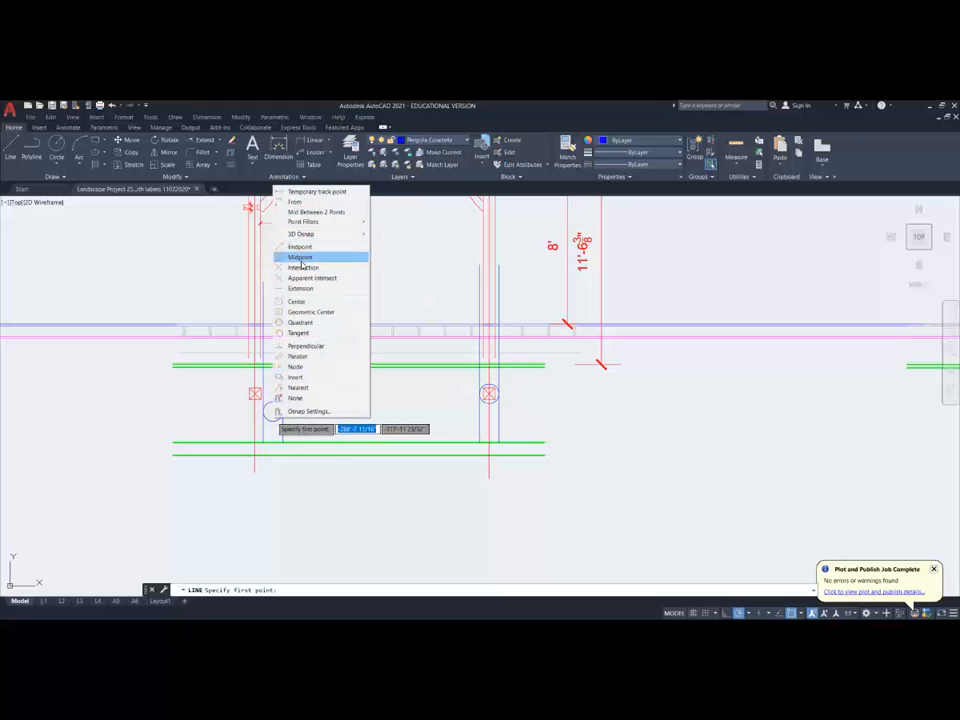
click(296, 301)
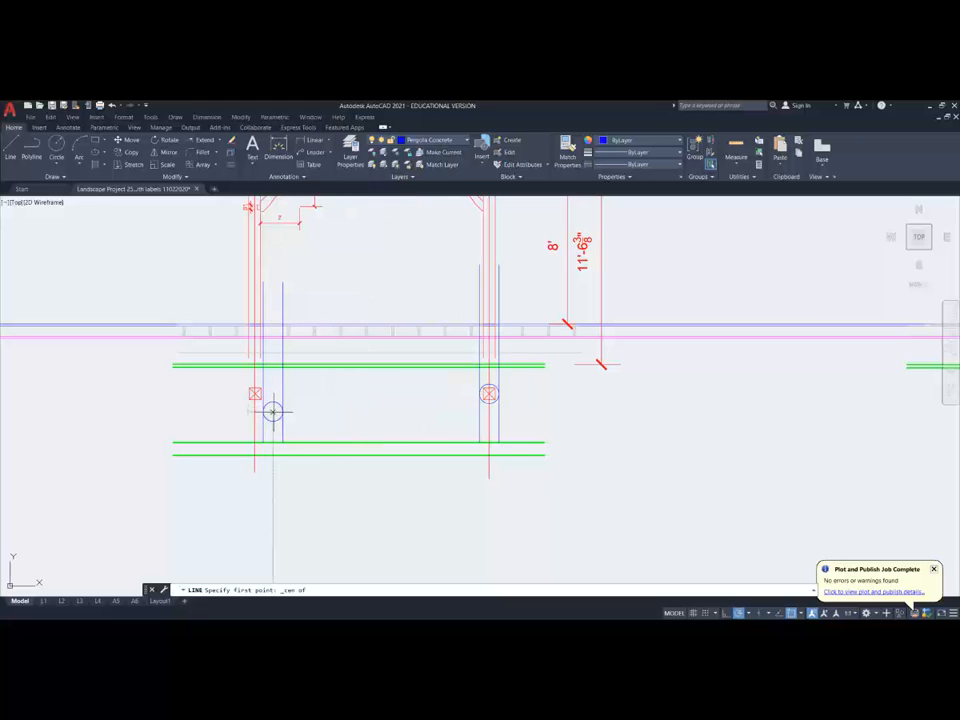
click(272, 410)
click(274, 444)
key(Return)
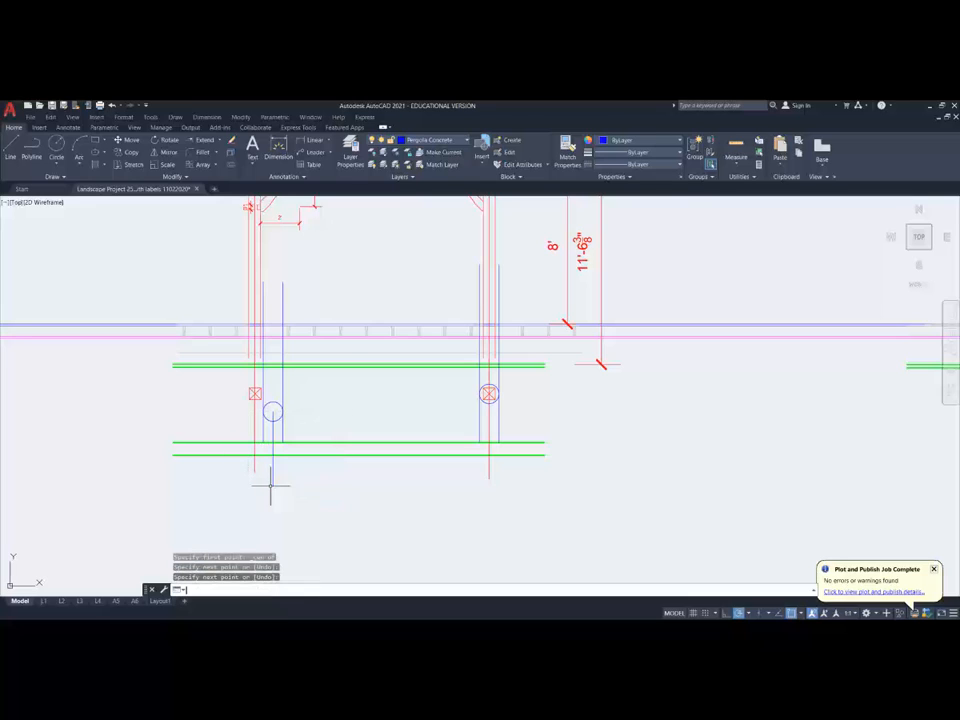
Step: Offset the left footing's vertical center line 1'1" to both sides to mark the base width
click(230, 166)
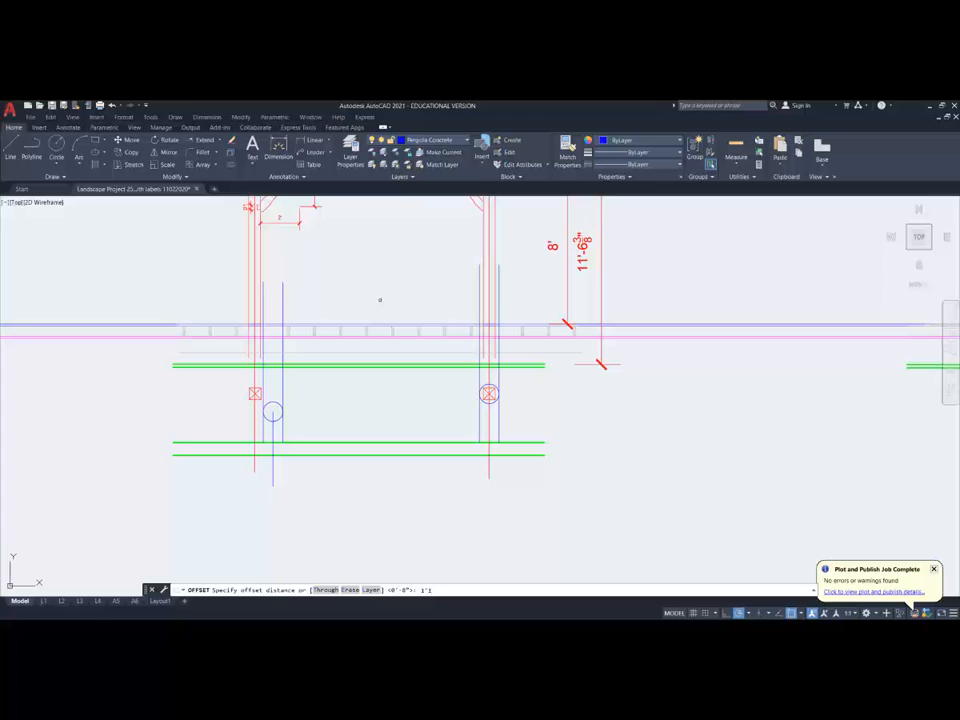
key(Return)
click(274, 466)
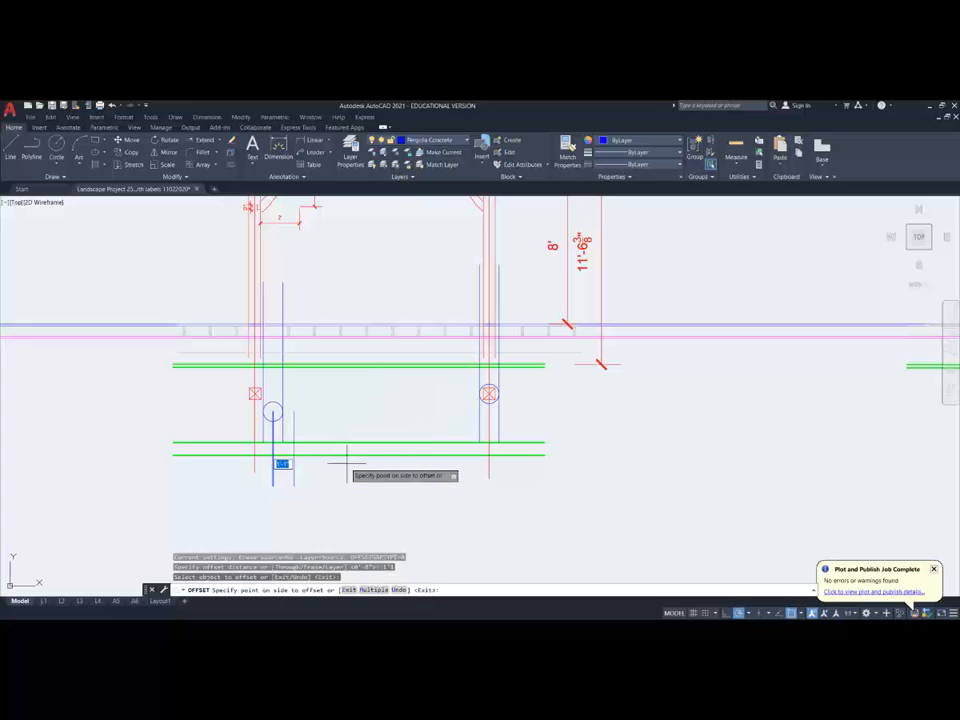
click(346, 464)
click(274, 465)
click(226, 468)
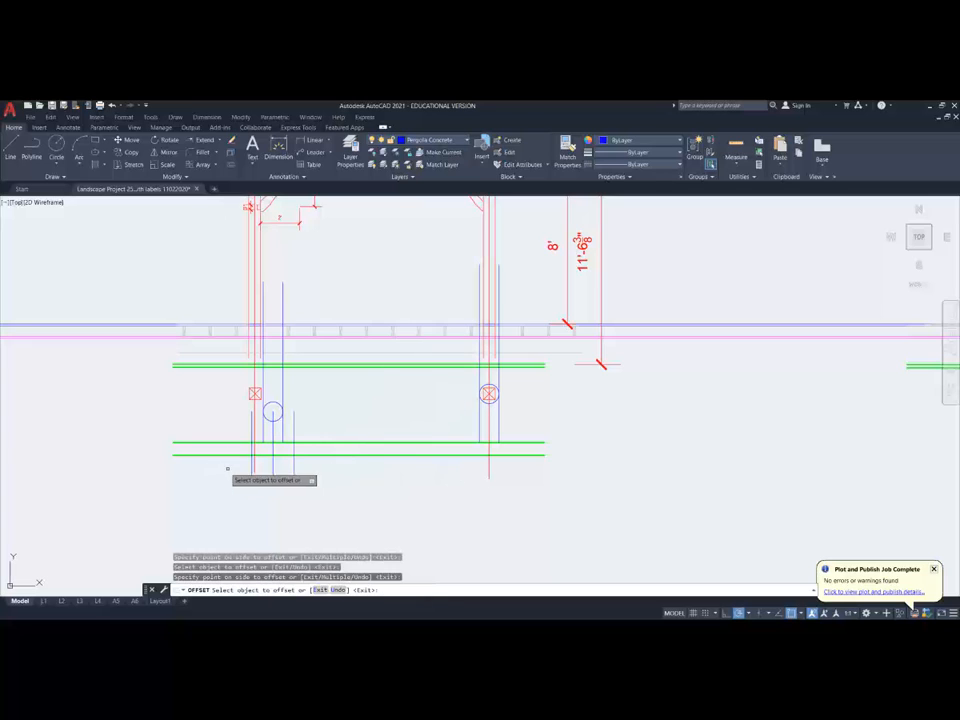
key(Escape)
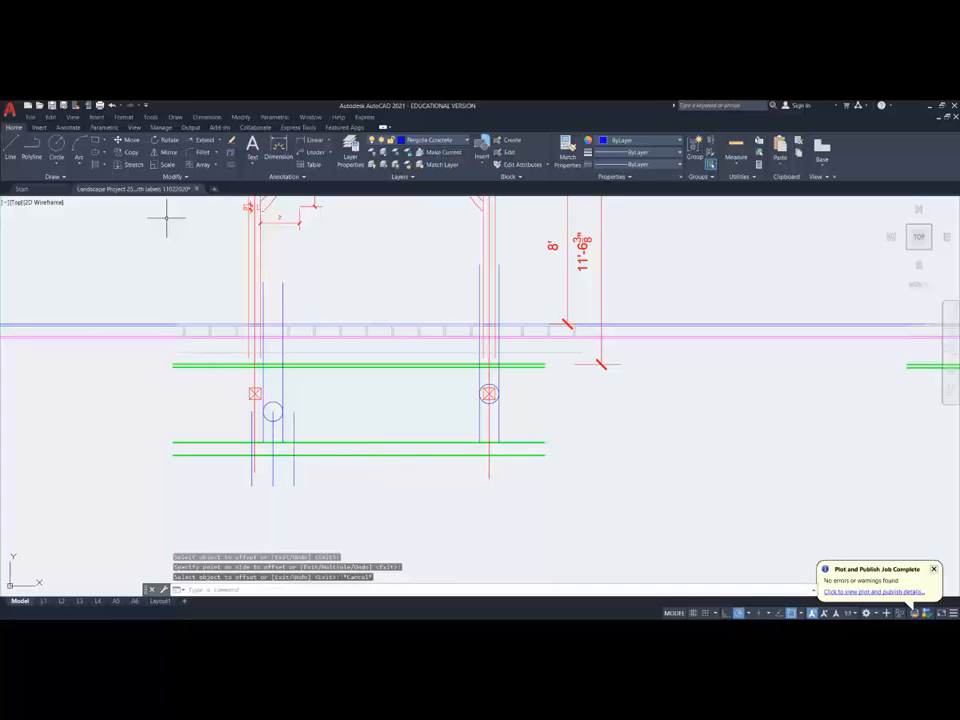
Step: Draw the left footing's base as a rectangle between the two offset lines and the two lower green lines
click(96, 140)
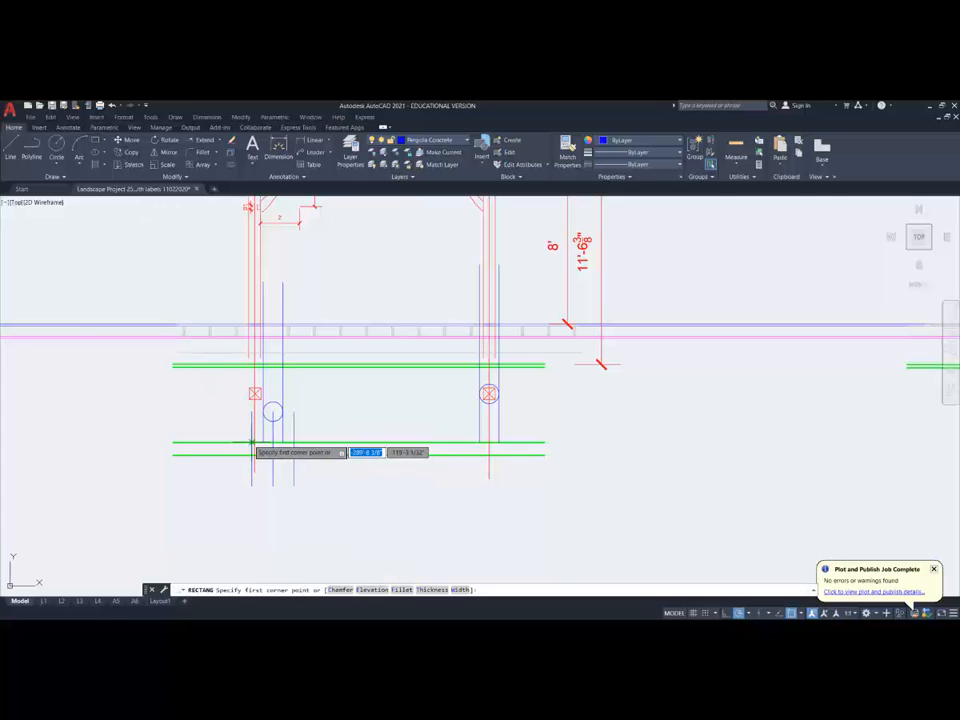
click(252, 443)
click(292, 456)
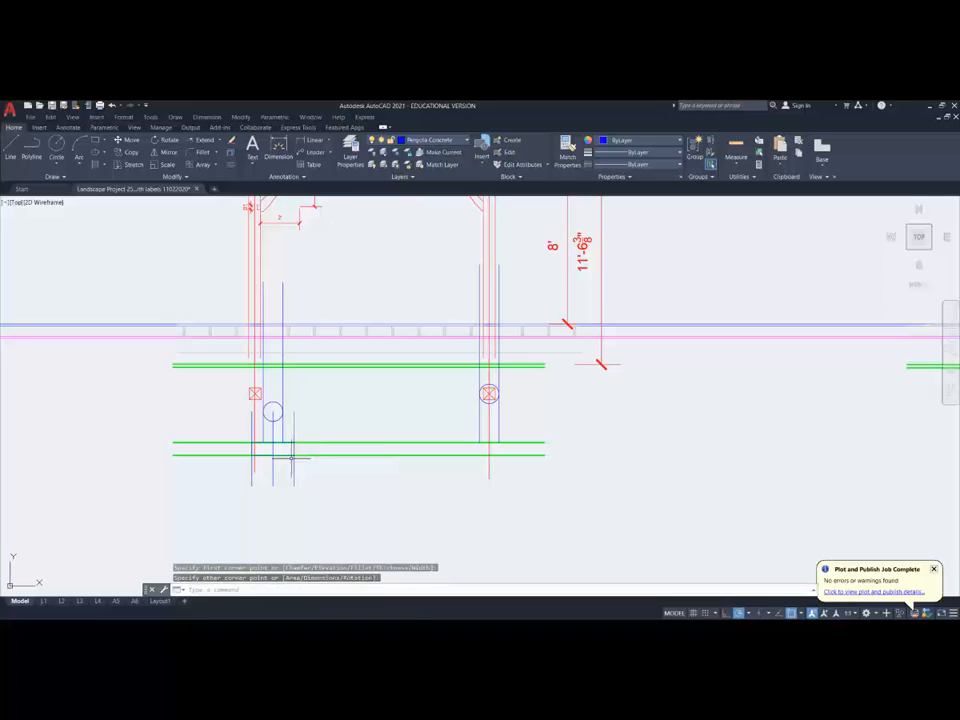
key(Escape)
Step: Delete the left footing's vertical center line and the two lower green construction lines
click(307, 486)
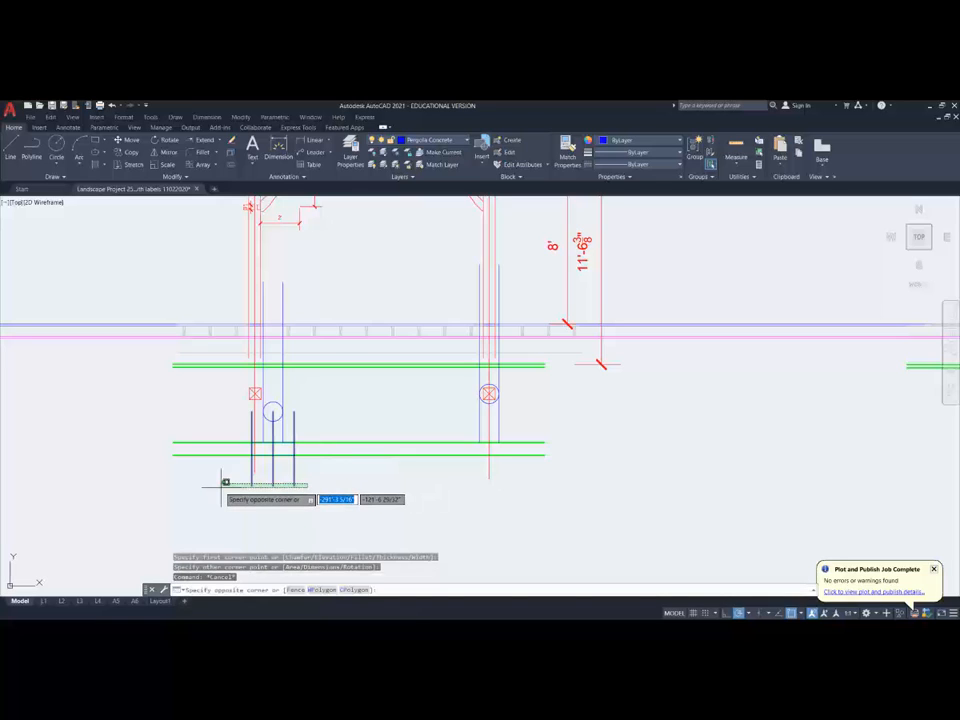
key(Escape)
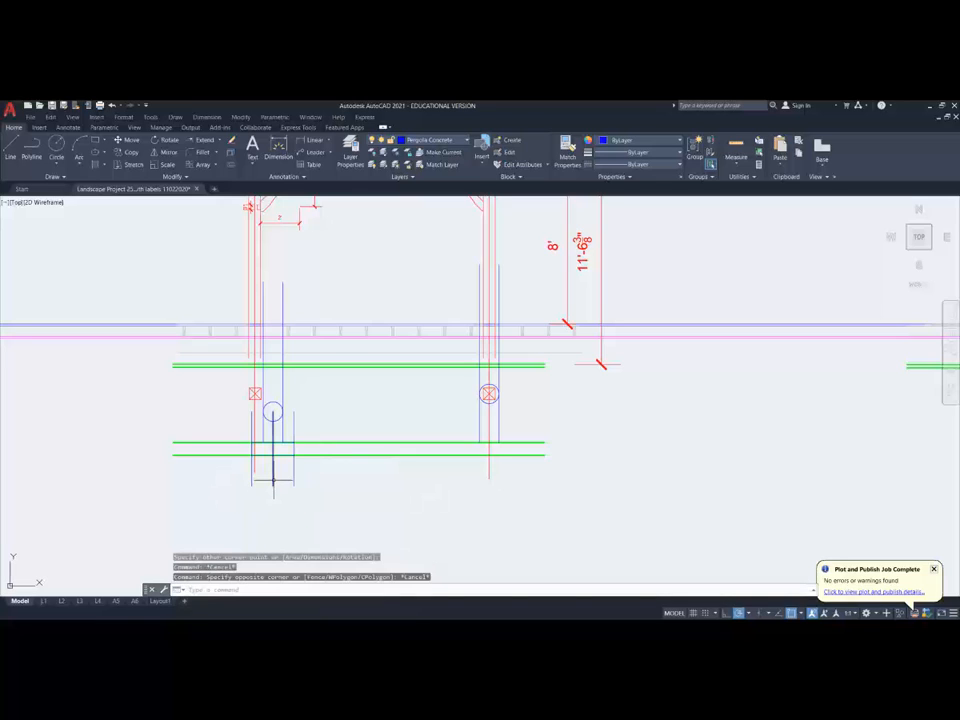
click(273, 479)
click(364, 461)
click(345, 421)
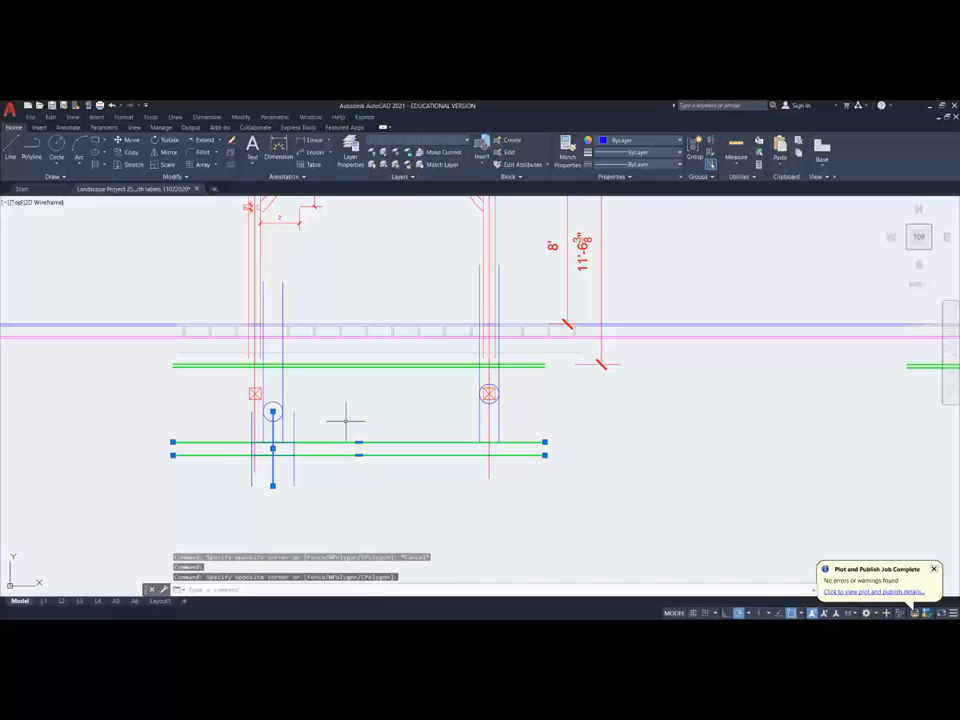
key(Delete)
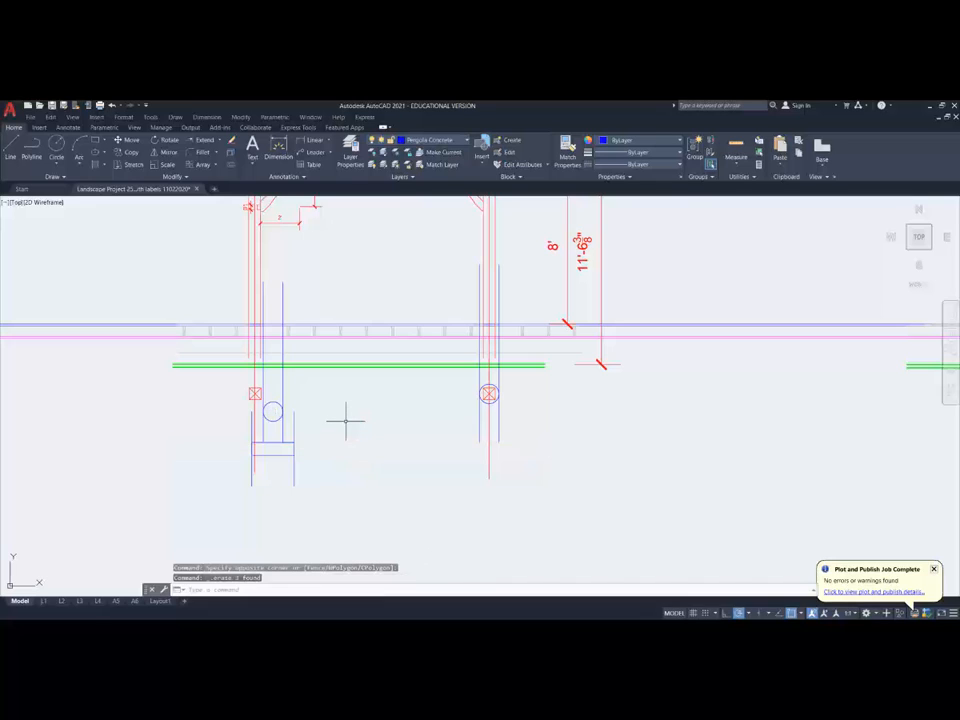
click(205, 153)
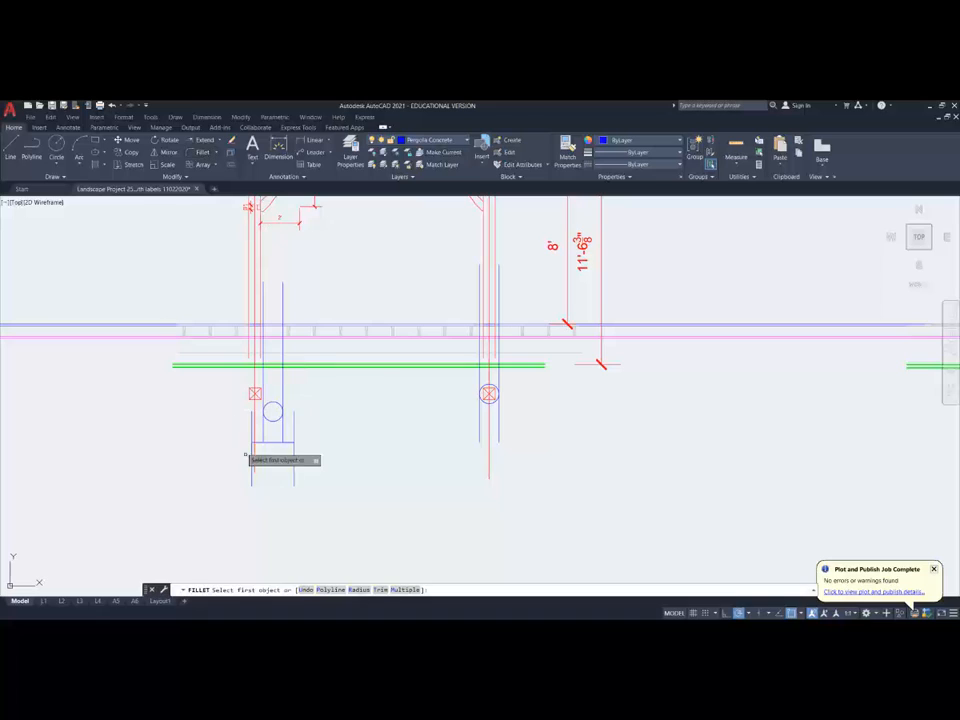
click(253, 444)
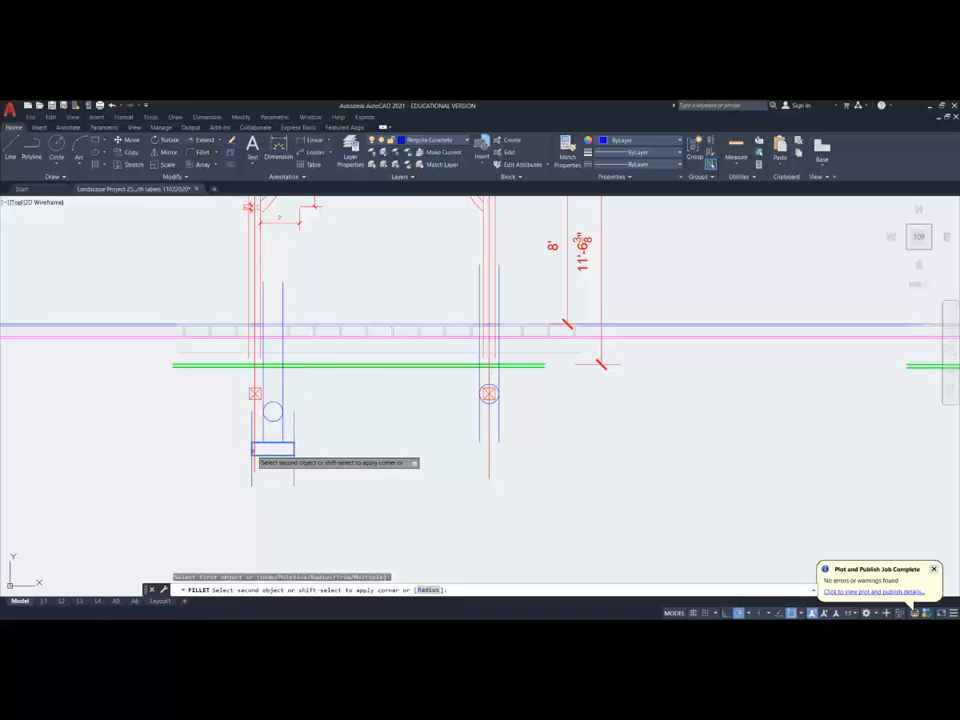
click(251, 450)
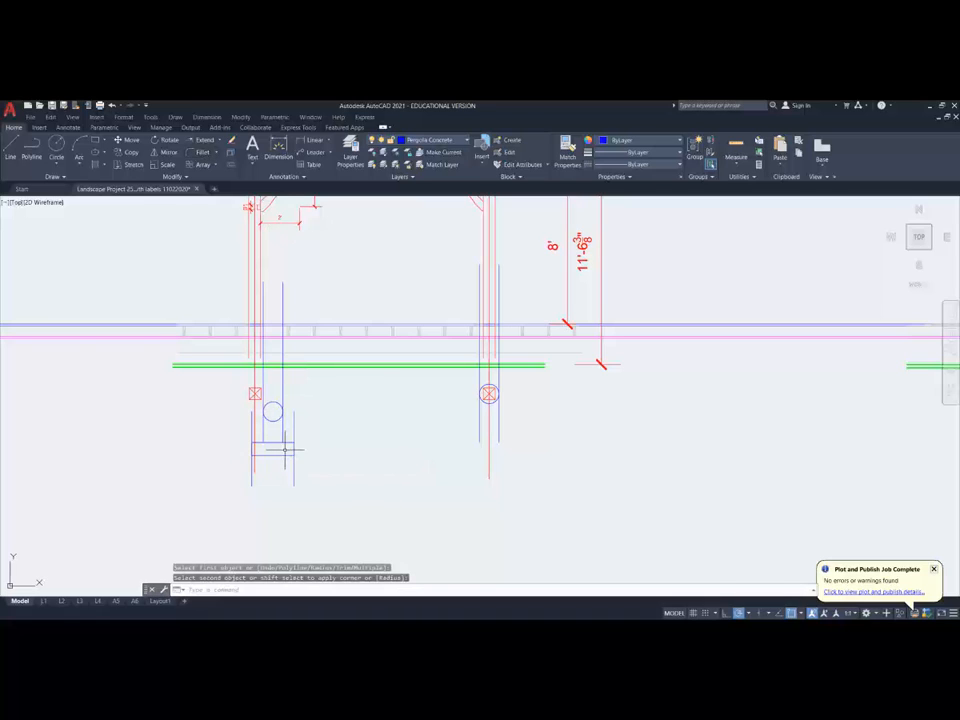
key(Return)
click(258, 444)
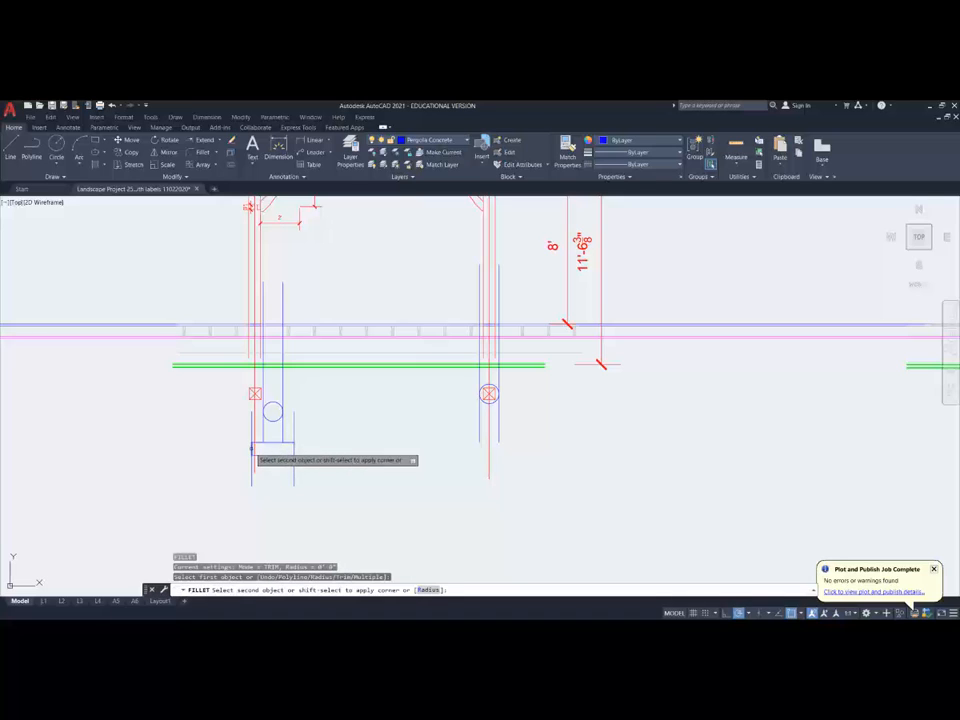
key(Escape)
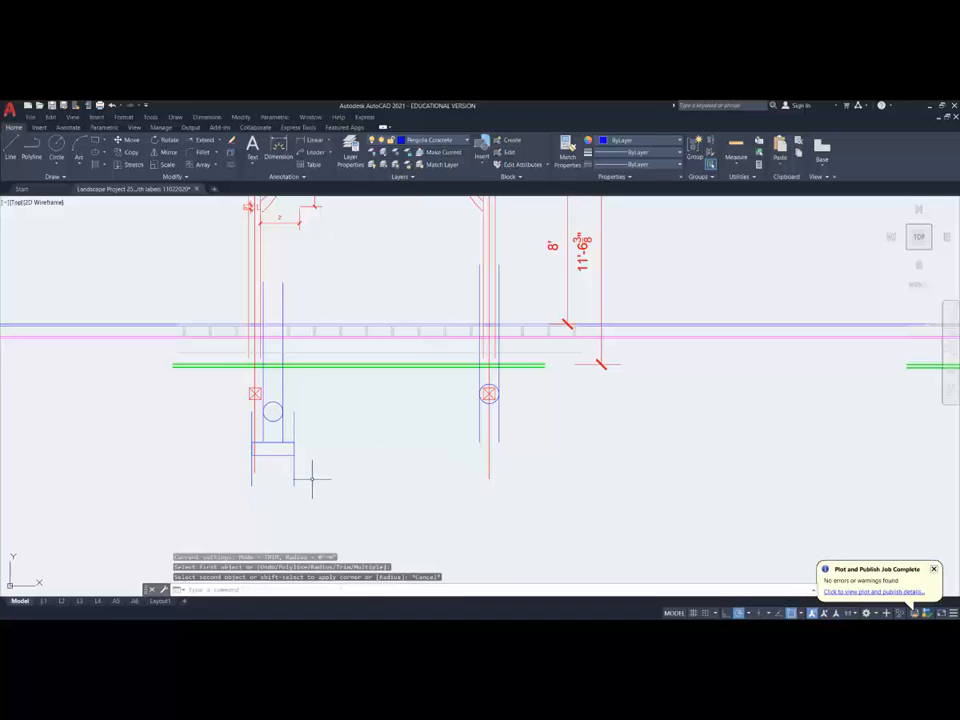
Step: Delete the two vertical offset lines on either side of the left footing's base
click(311, 478)
click(245, 484)
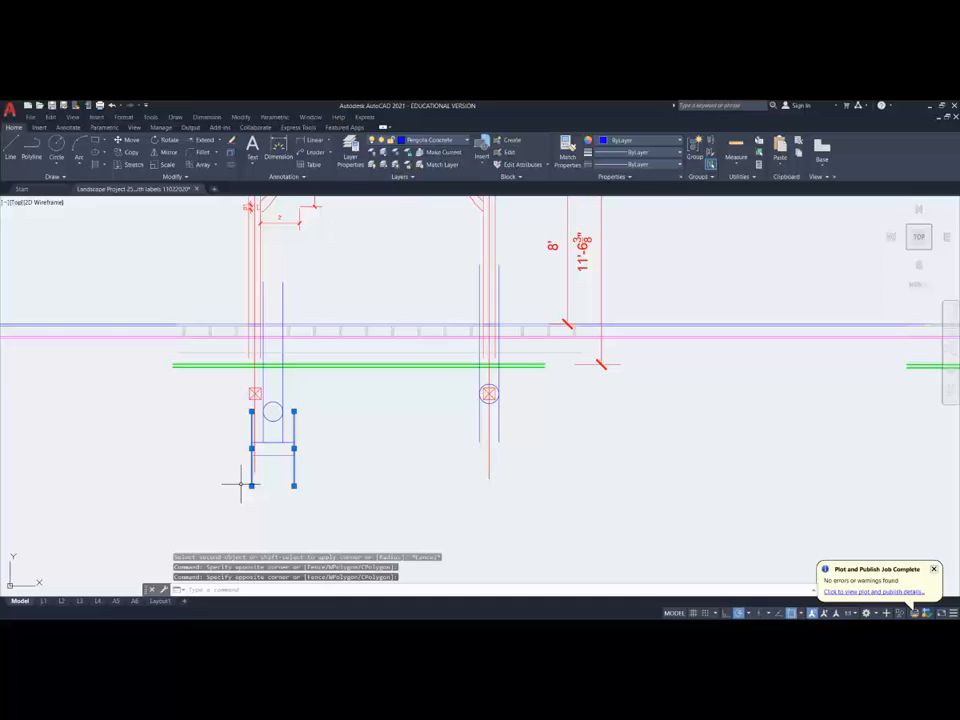
key(Delete)
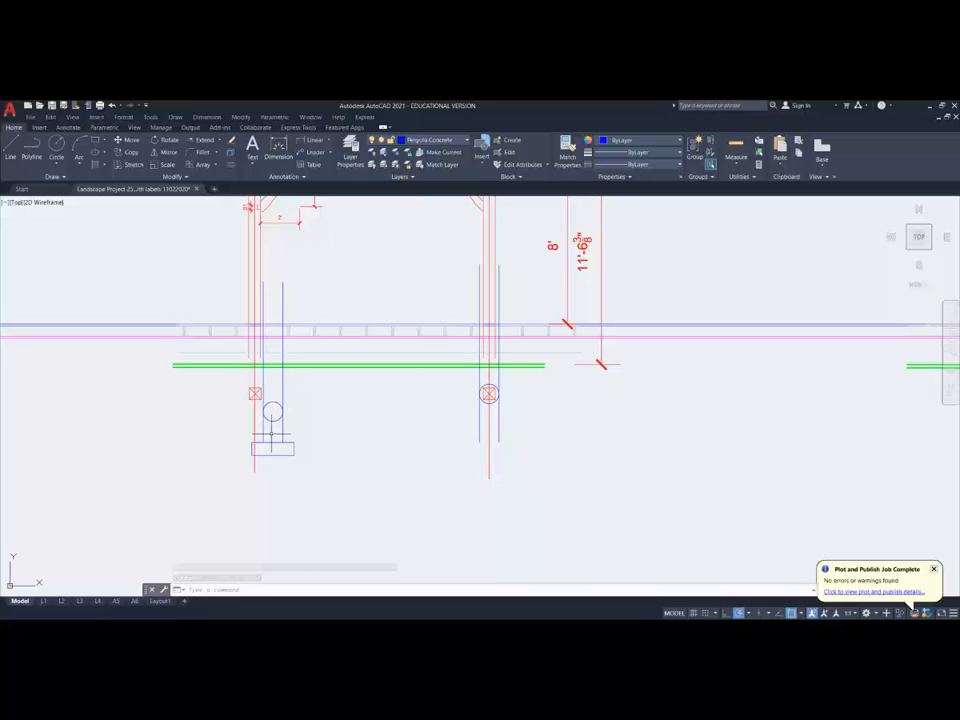
Step: Copy the base rectangle from the lower end of the left pier's right edge to the right pier's right edge, using a perpendicular snap
click(133, 153)
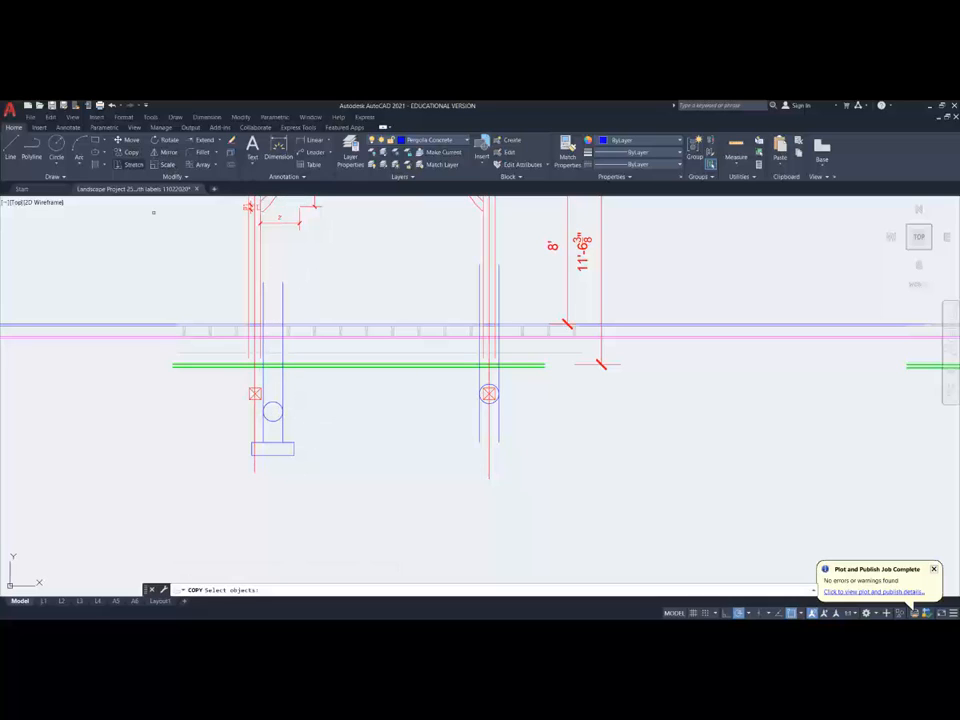
click(292, 442)
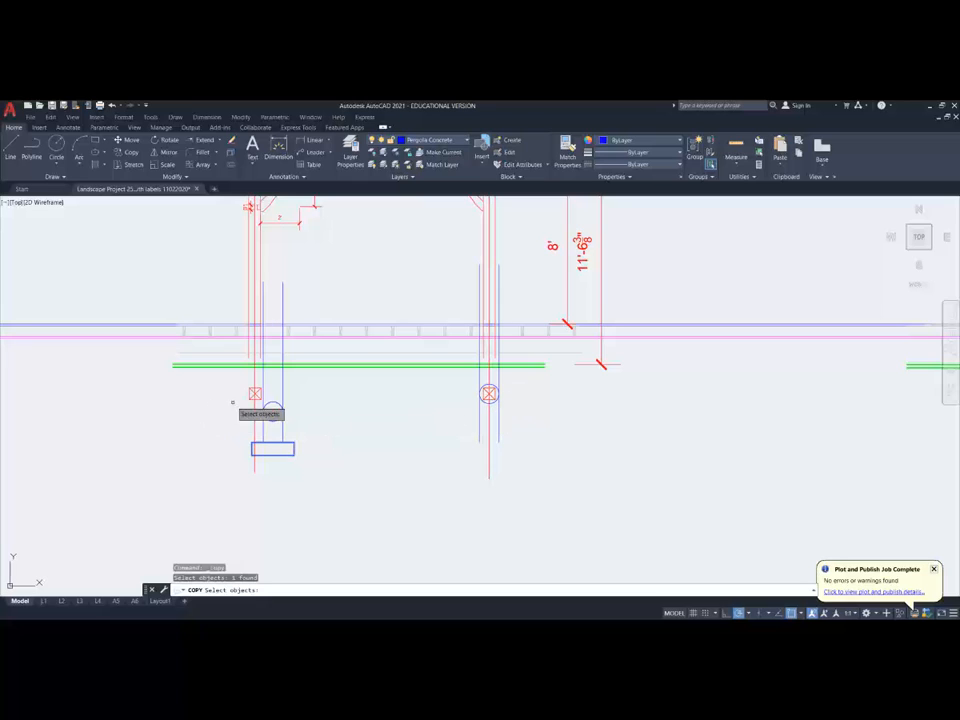
key(Return)
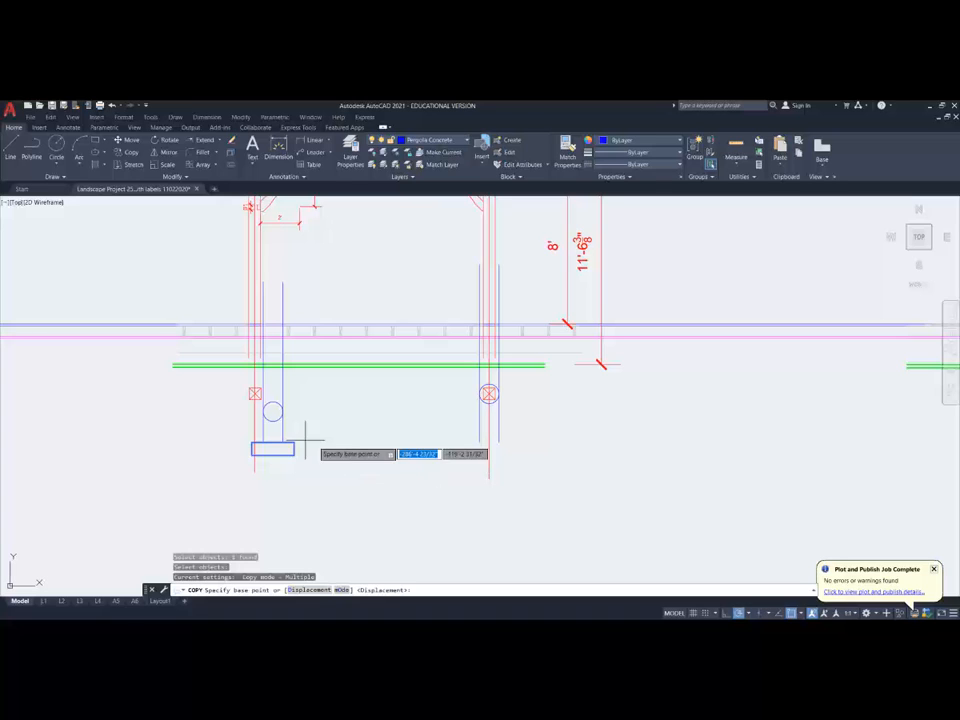
click(283, 442)
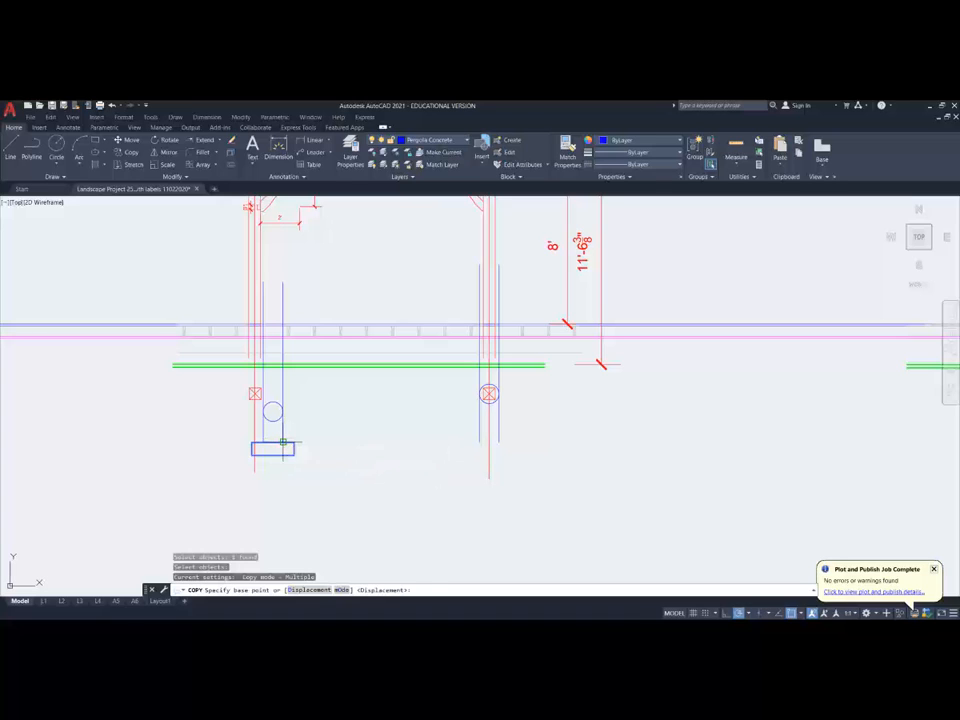
shift+right_click(386, 439)
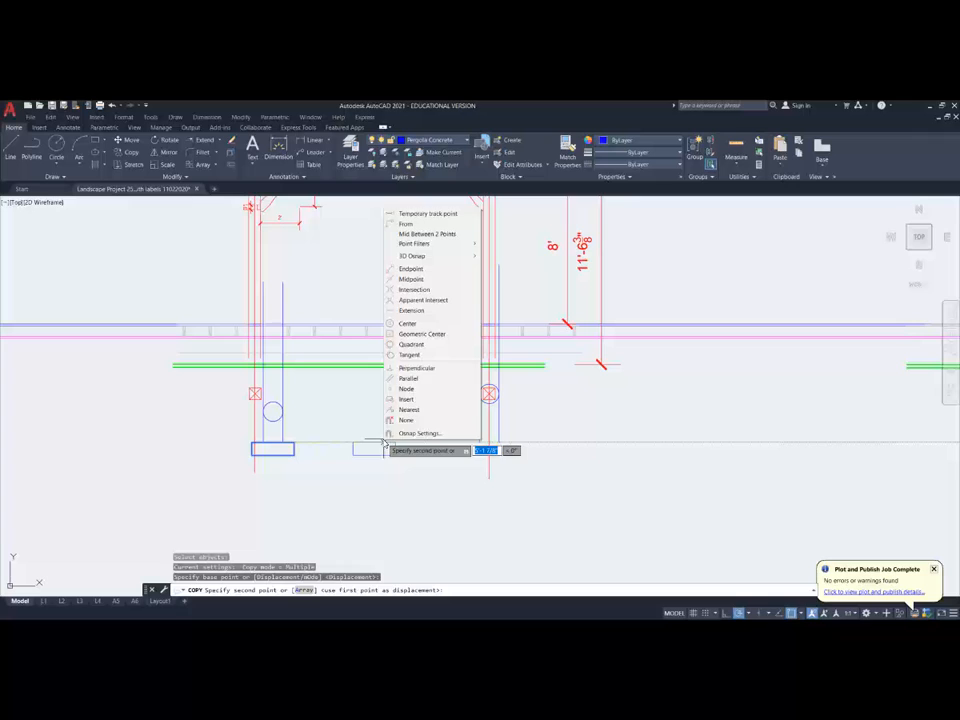
click(422, 367)
click(498, 435)
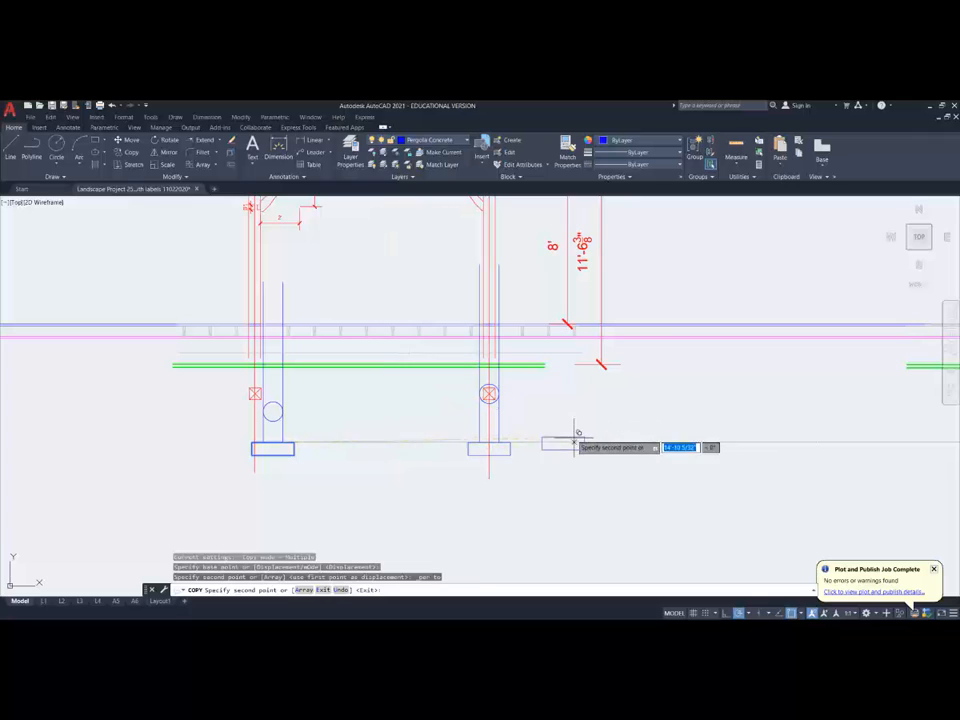
key(Escape)
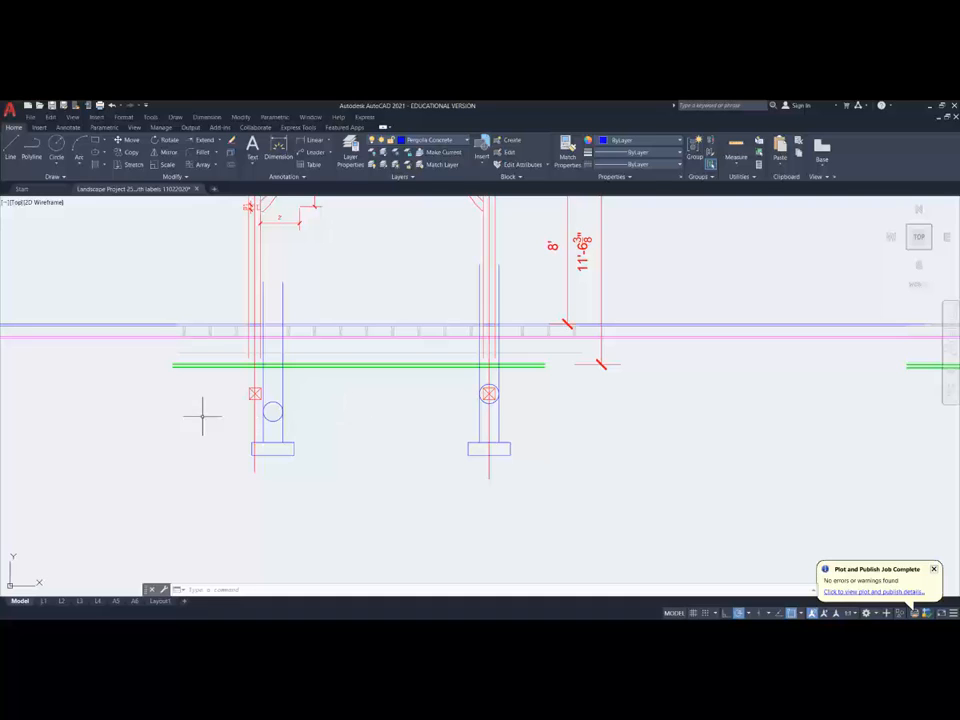
Step: Copy both metal post connectors from the center line's intersection with the lower magenta line to midway between the left pier's edges on that line
mouse_move(147, 406)
middle_down()
mouse_move(508, 433)
mouse_move(897, 373)
middle_up()
middle_drag(144, 392, 744, 407)
scroll(210, 311, up, 6)
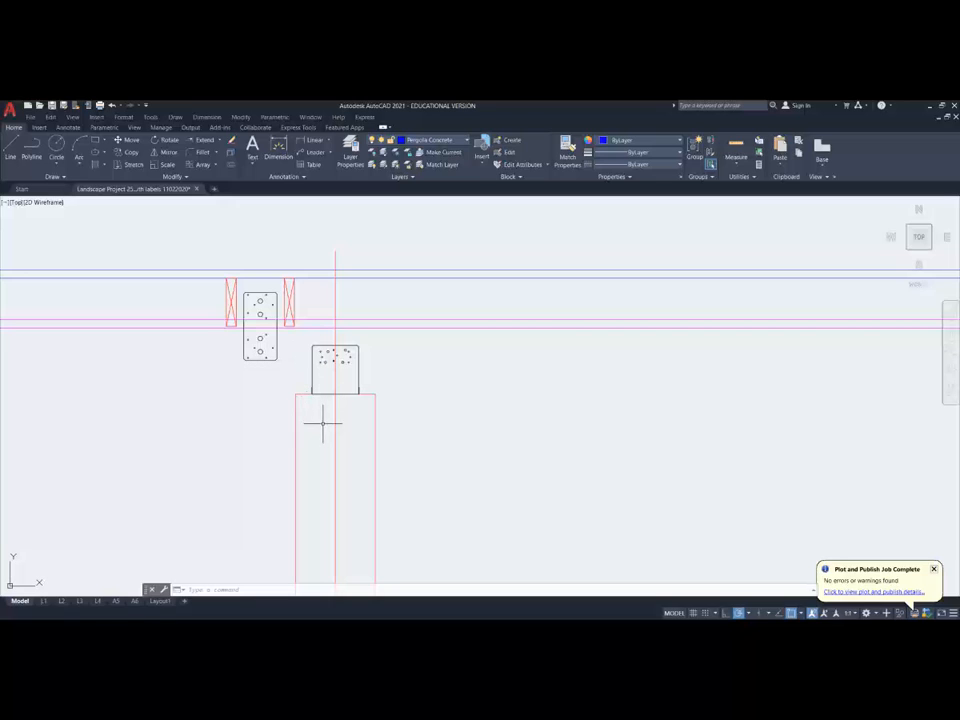
click(131, 153)
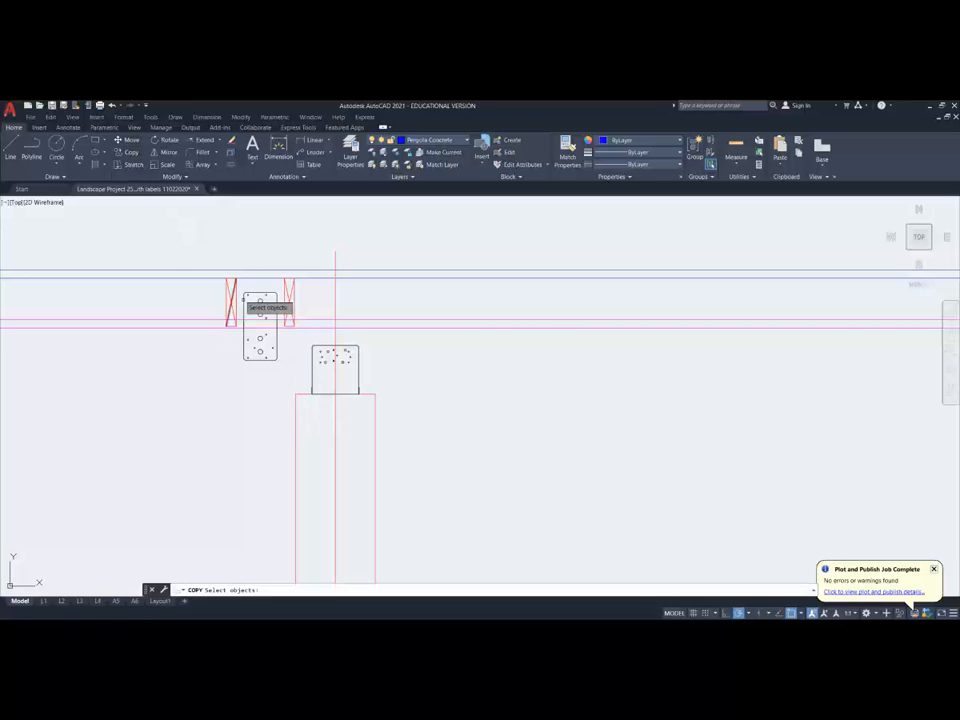
click(258, 308)
click(313, 356)
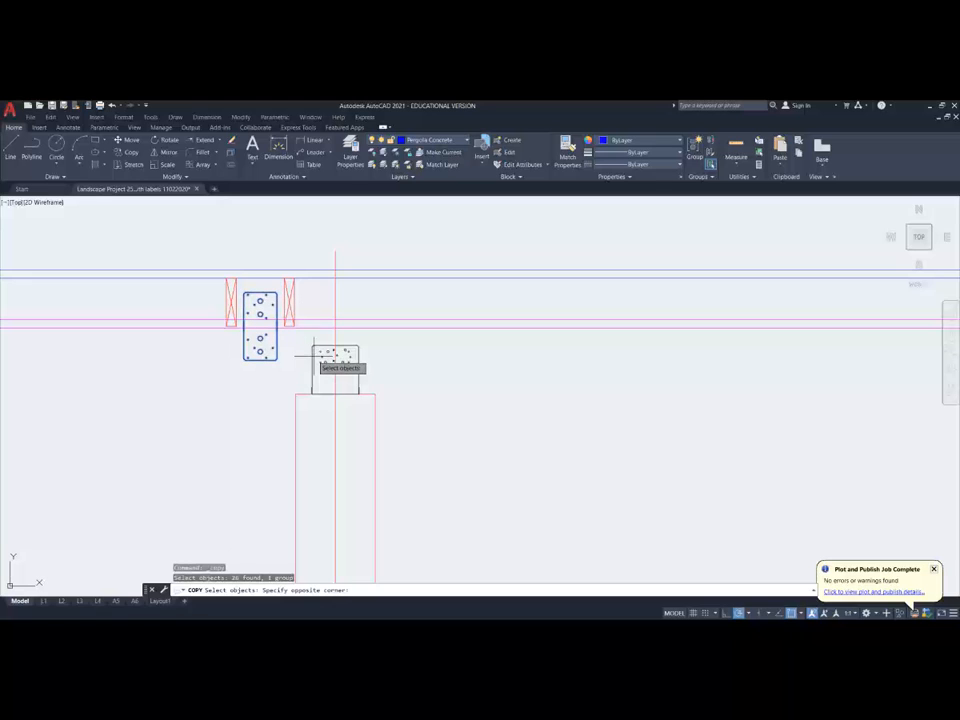
click(311, 354)
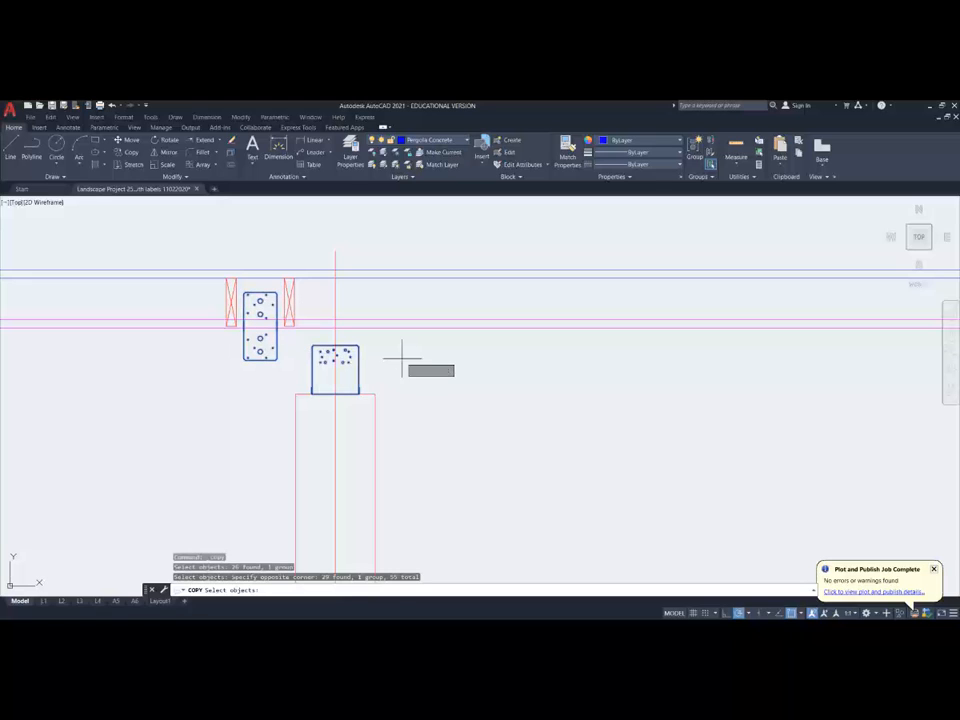
key(Return)
click(336, 328)
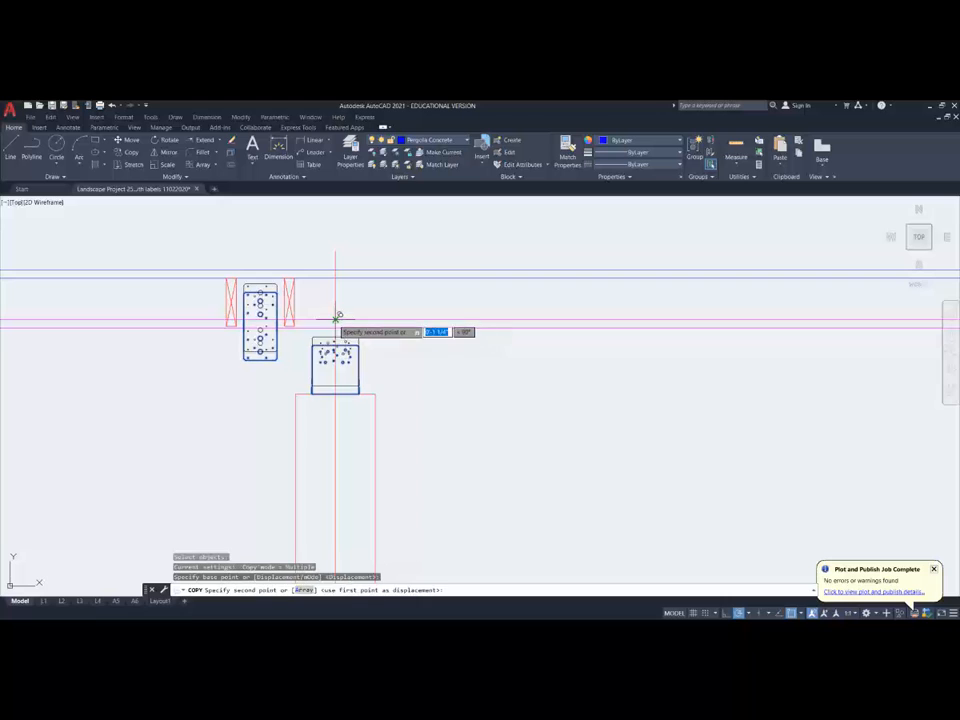
scroll(335, 320, down, 7)
middle_drag(549, 341, 229, 394)
middle_drag(868, 382, 364, 315)
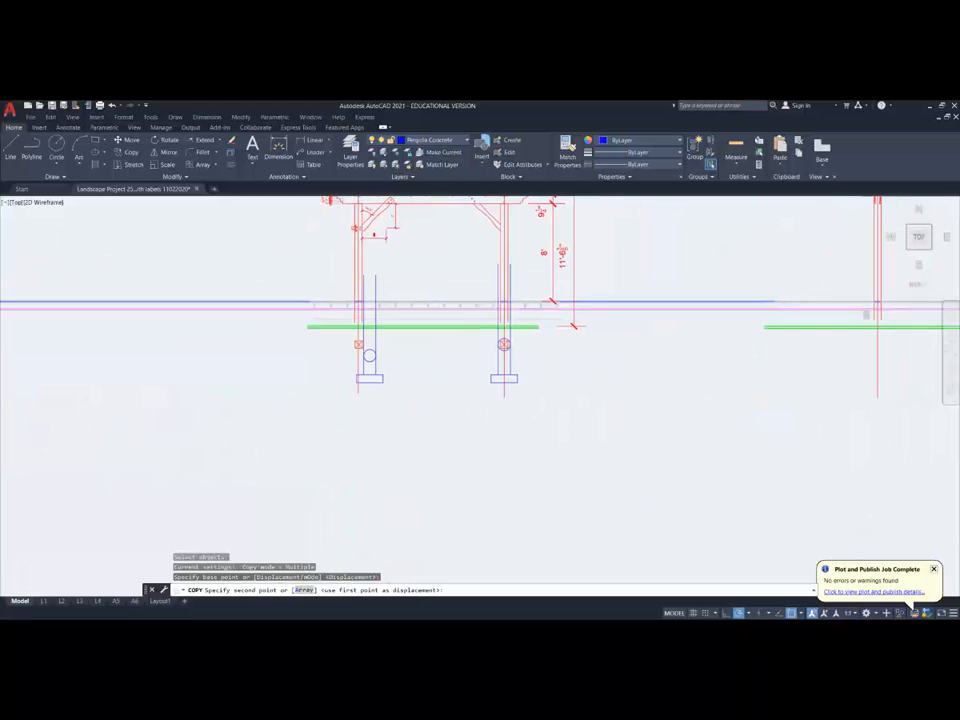
scroll(372, 315, up, 5)
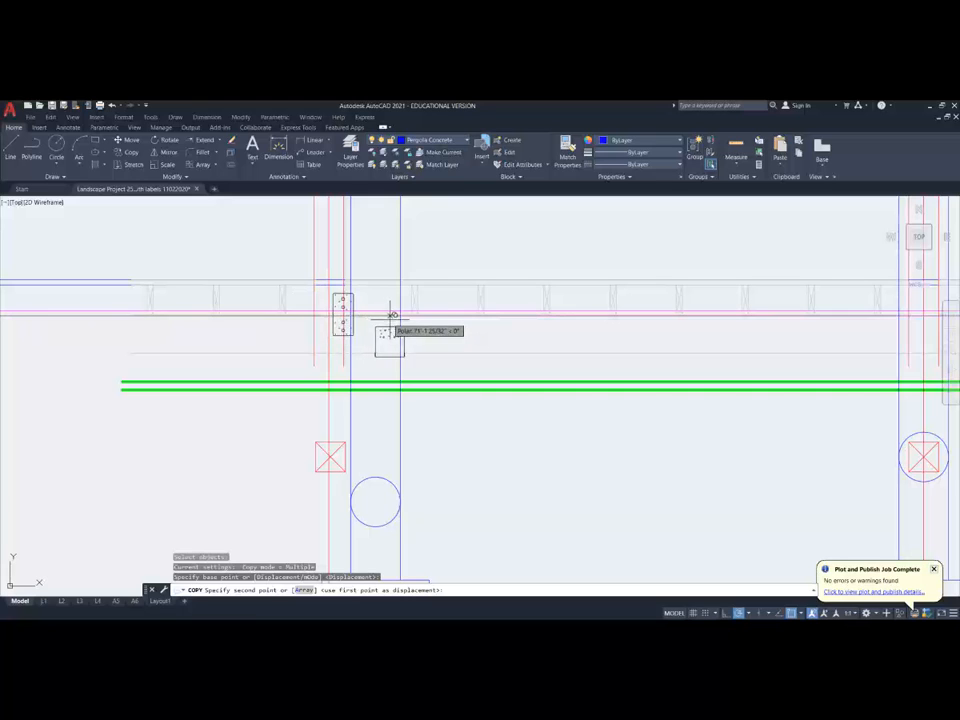
shift+right_click(387, 318)
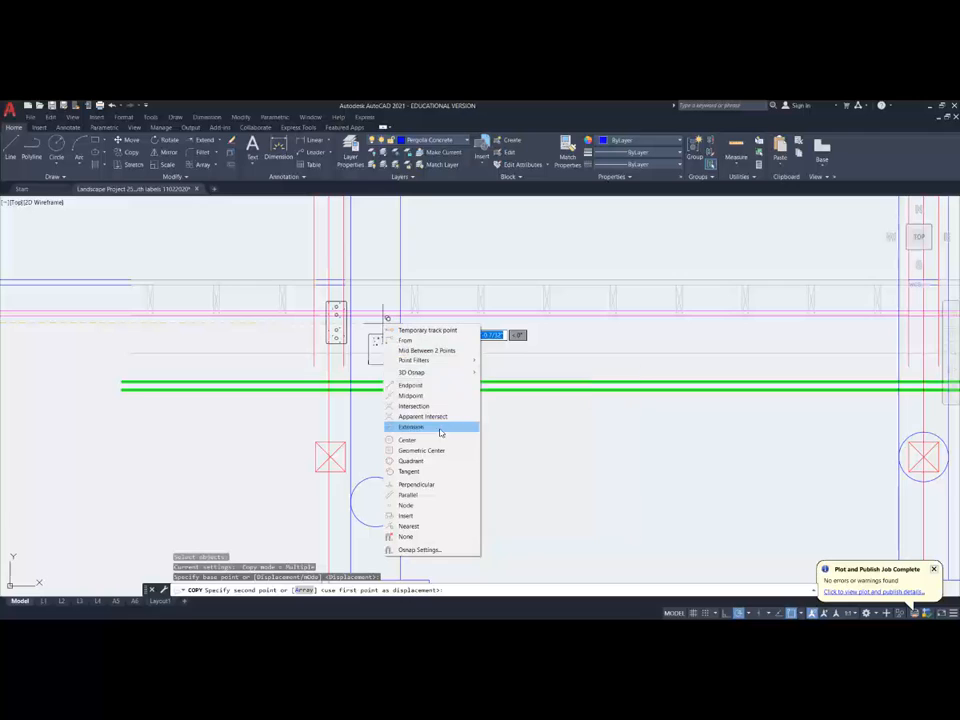
click(415, 350)
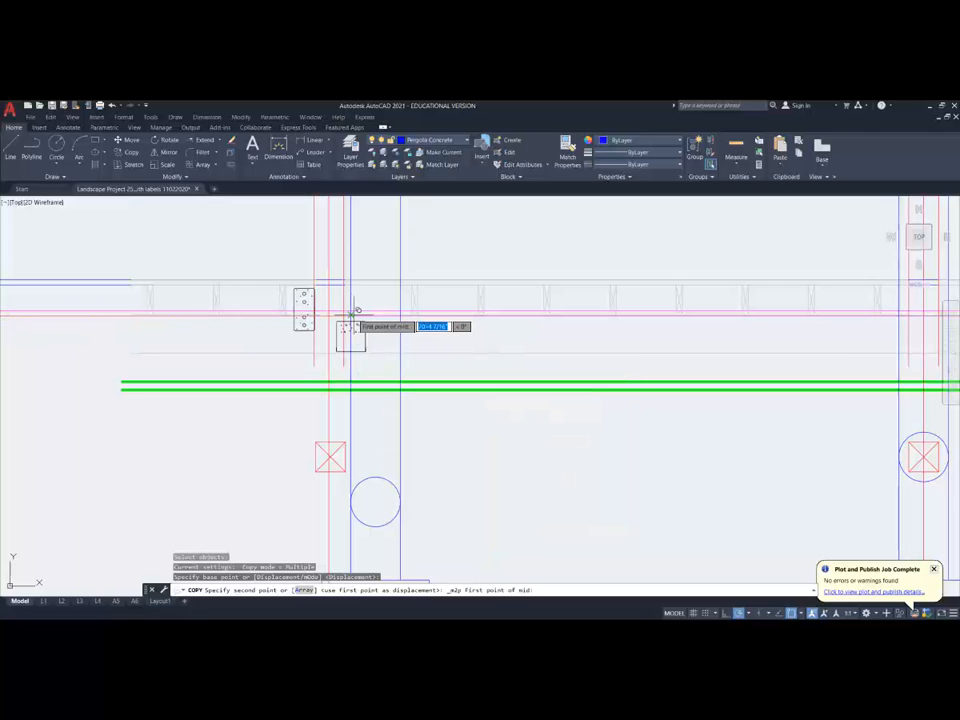
click(356, 315)
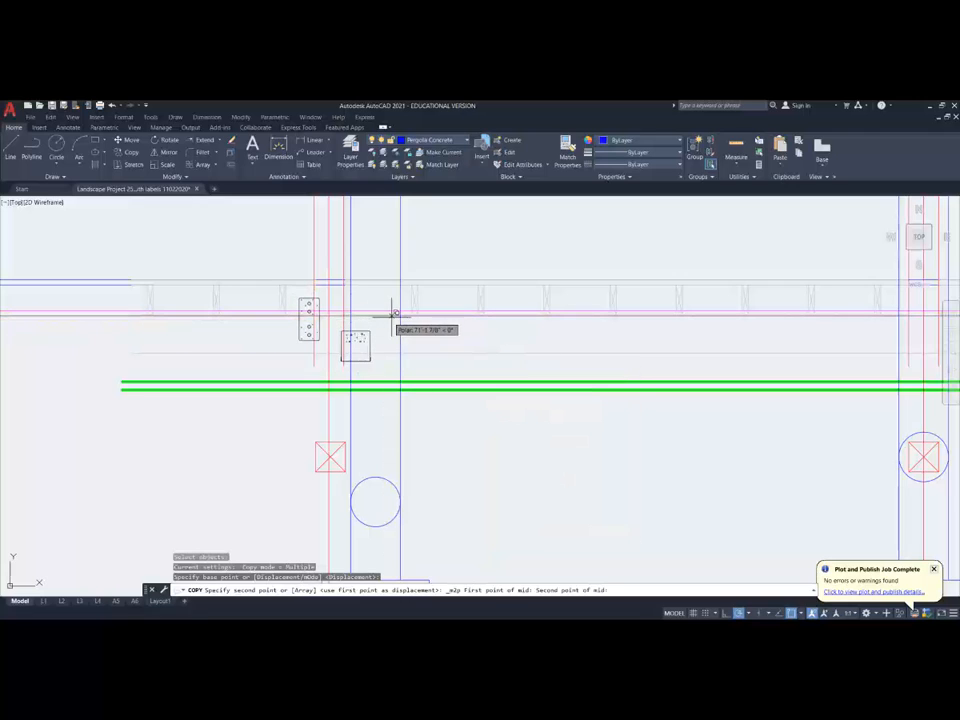
click(401, 315)
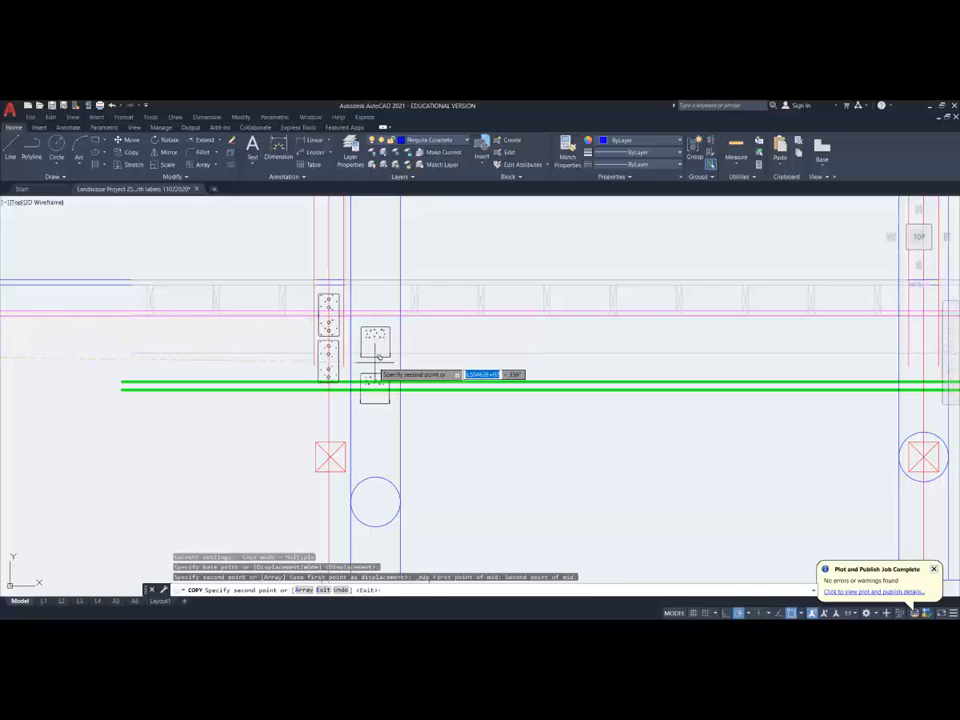
key(Escape)
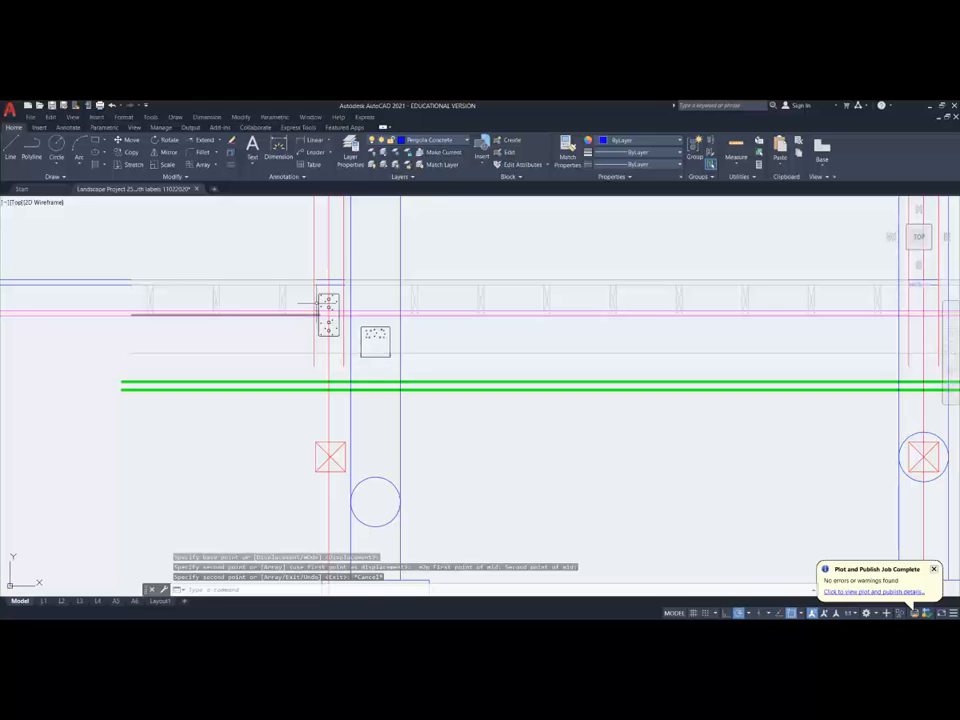
Step: Trim the lower ends of the left post's two red edge lines back to the gray decking line beside the tall connector
scroll(325, 285, up, 2)
scroll(340, 302, up, 2)
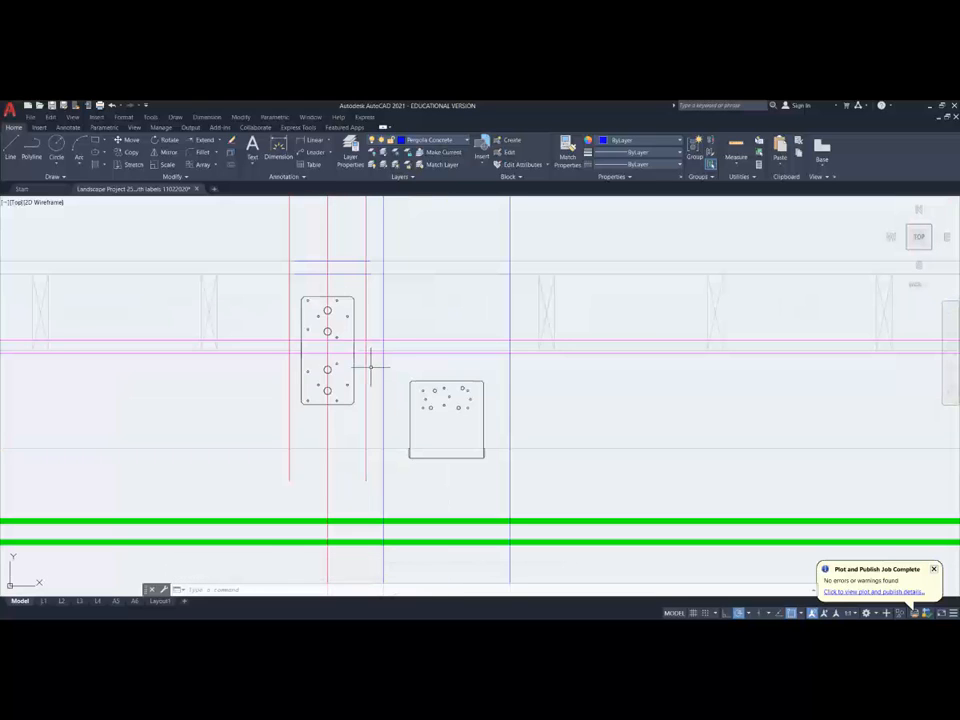
click(220, 141)
click(200, 152)
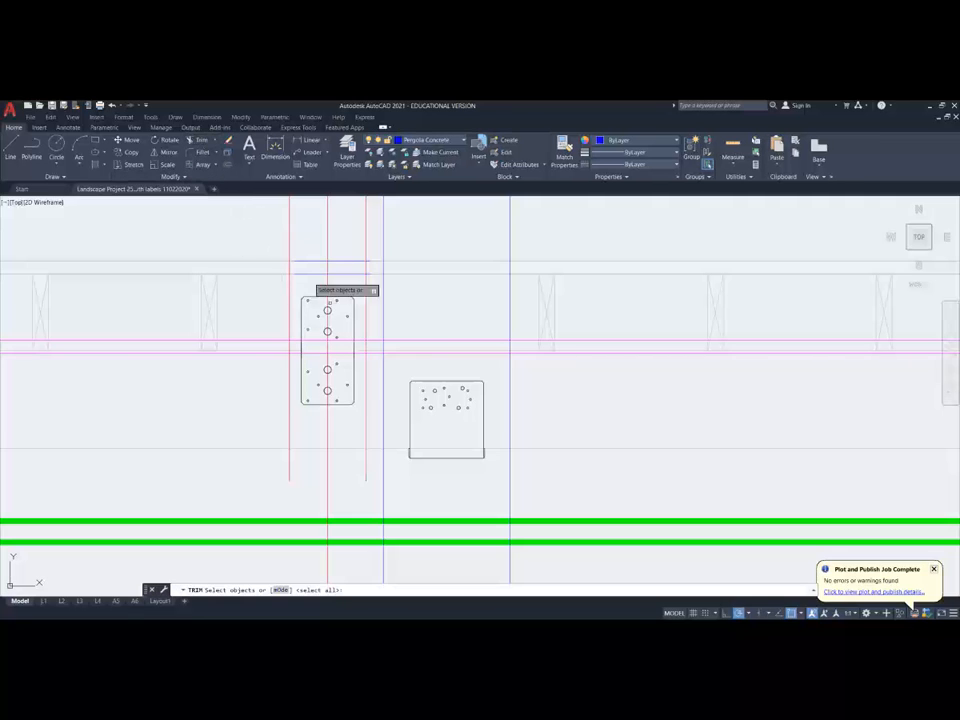
click(355, 352)
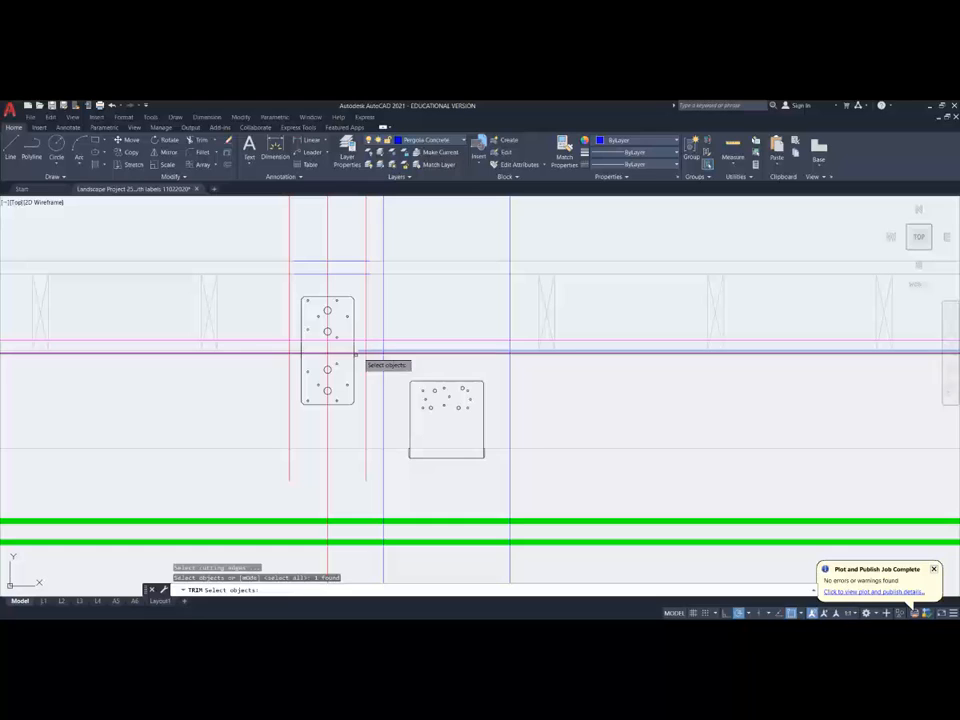
click(355, 395)
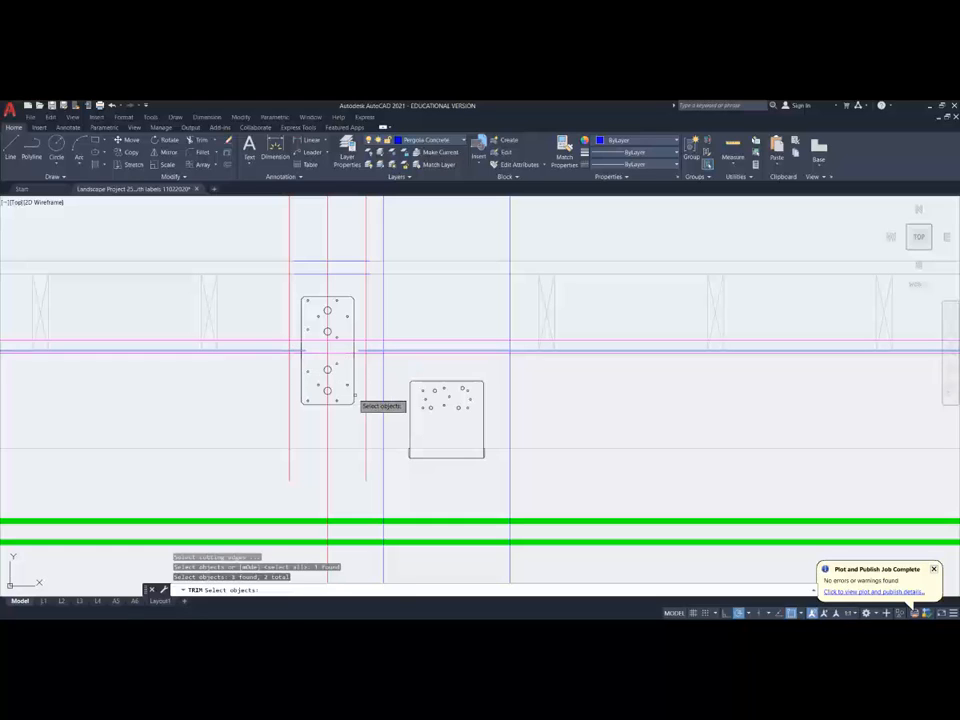
key(Return)
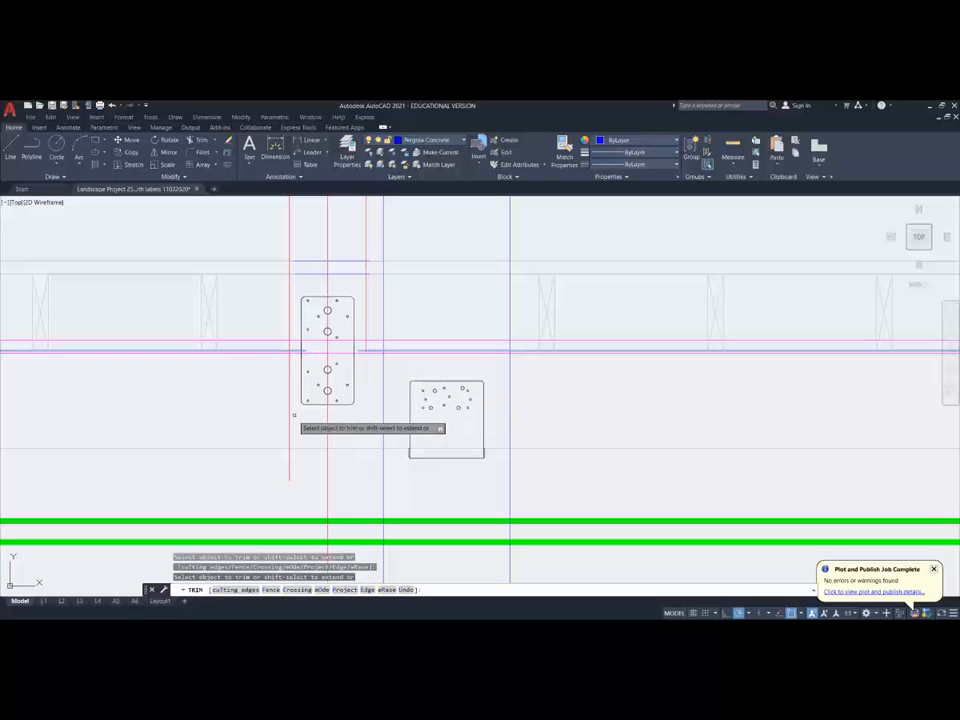
click(290, 410)
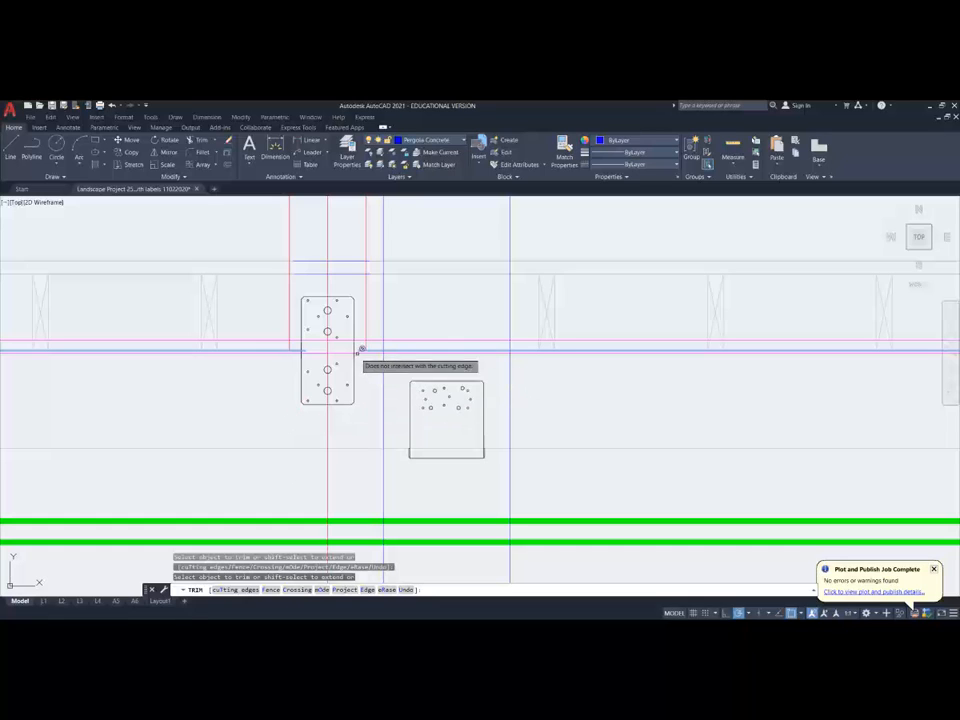
key(Escape)
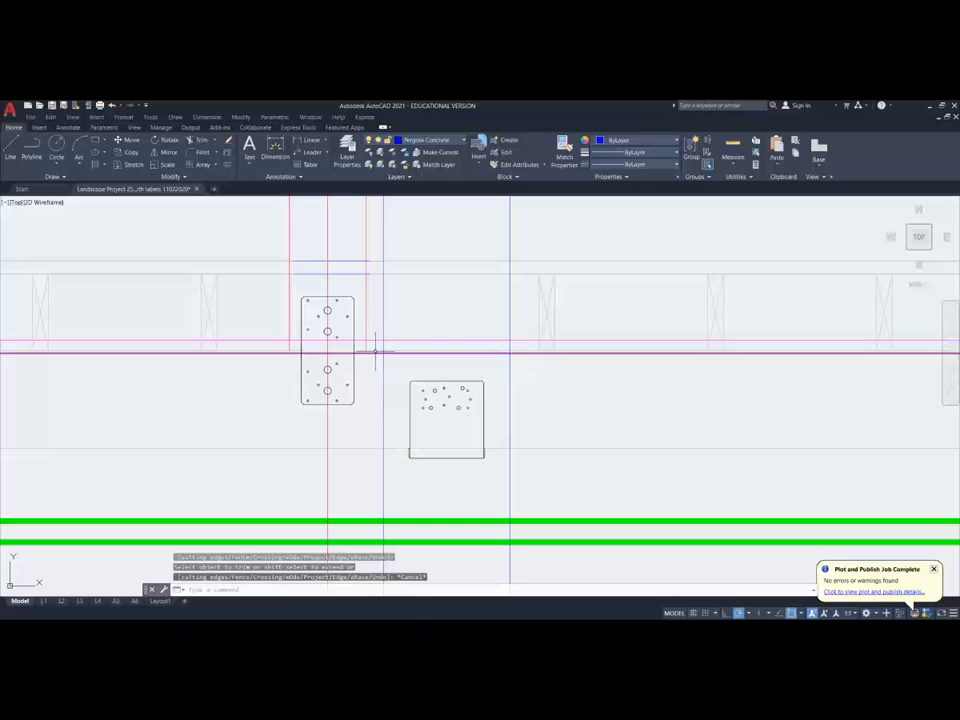
click(362, 350)
click(357, 349)
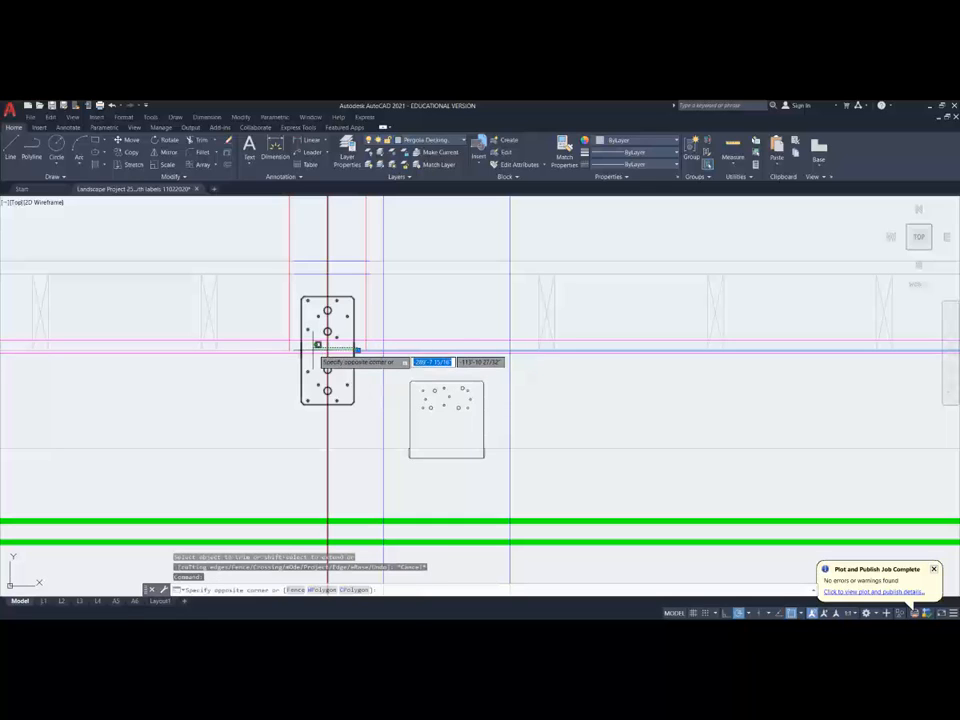
key(Escape)
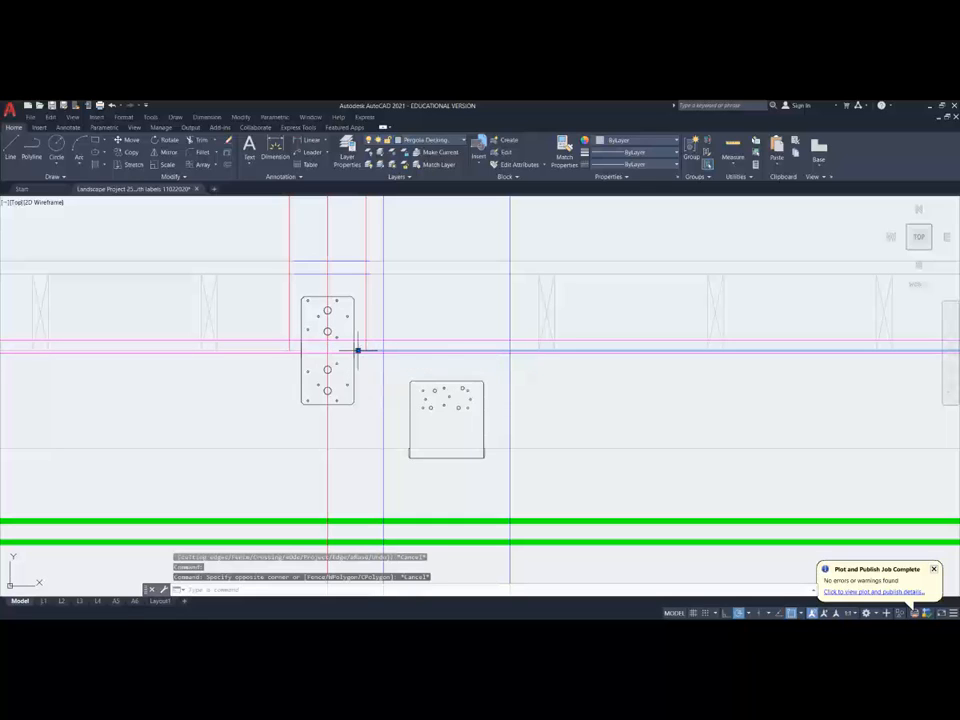
click(358, 349)
key(Escape)
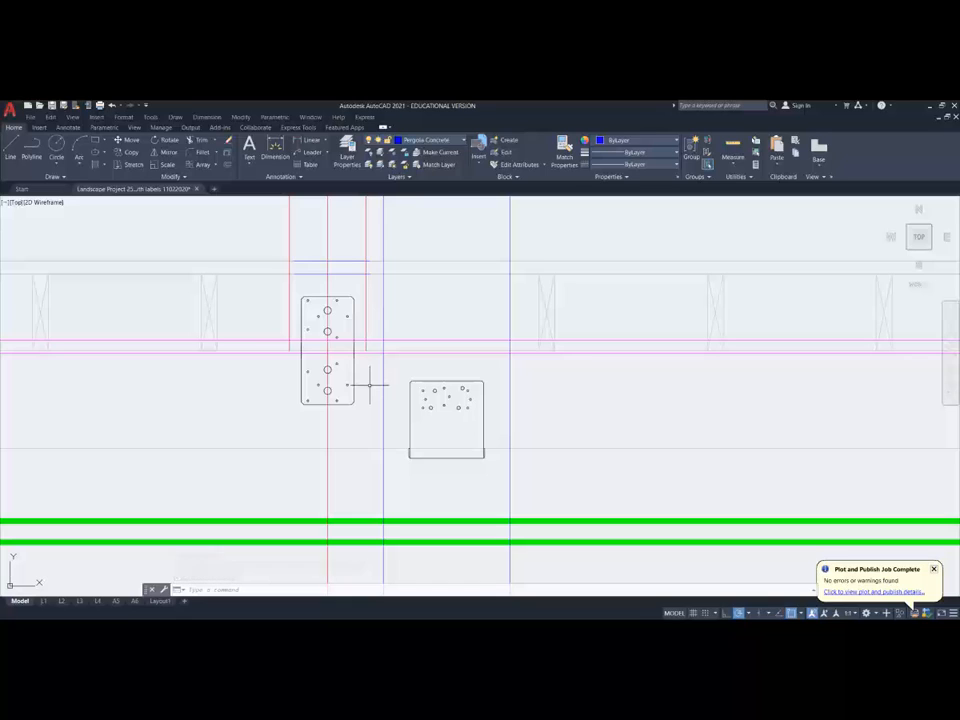
Step: Try to delete the gray decking line crossing the lower part of the pier's connector
scroll(369, 385, down, 2)
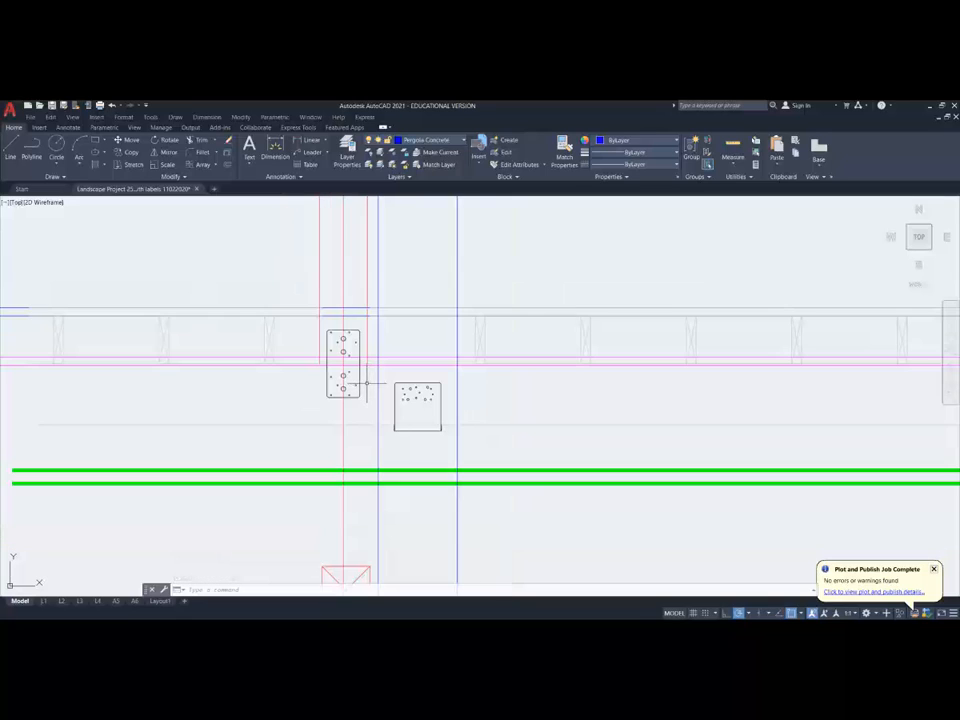
scroll(414, 421, down, 2)
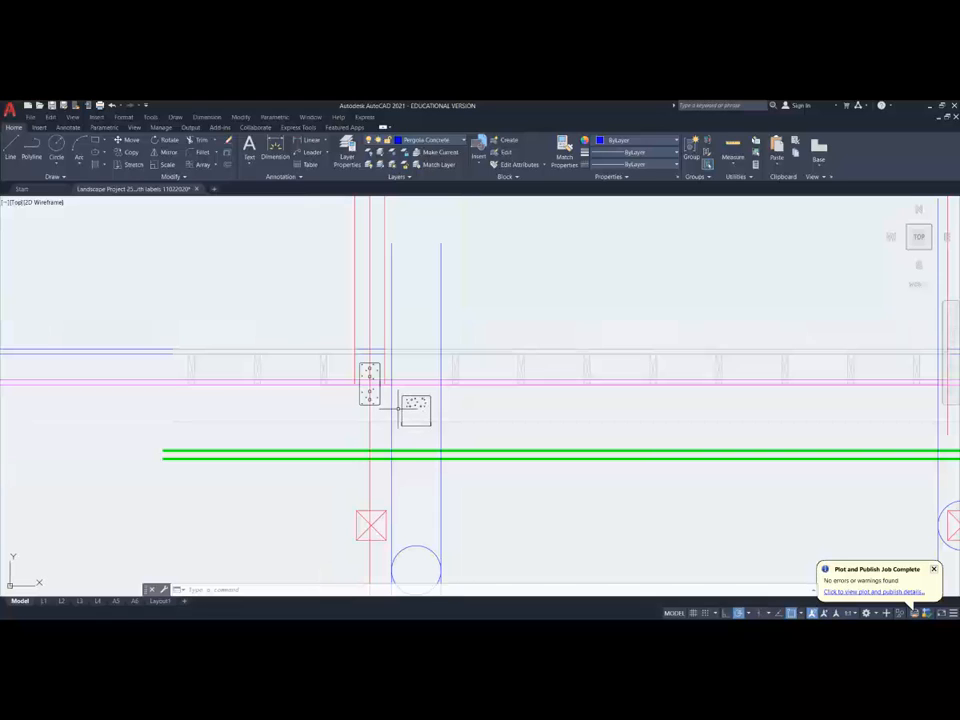
scroll(415, 435, up, 2)
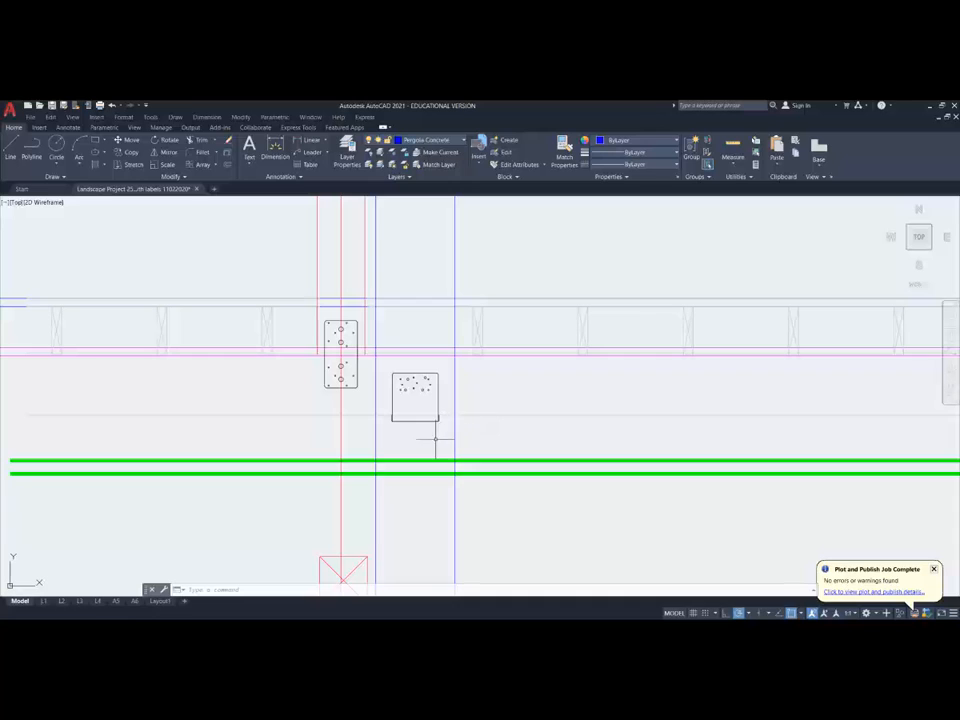
scroll(436, 430, up, 4)
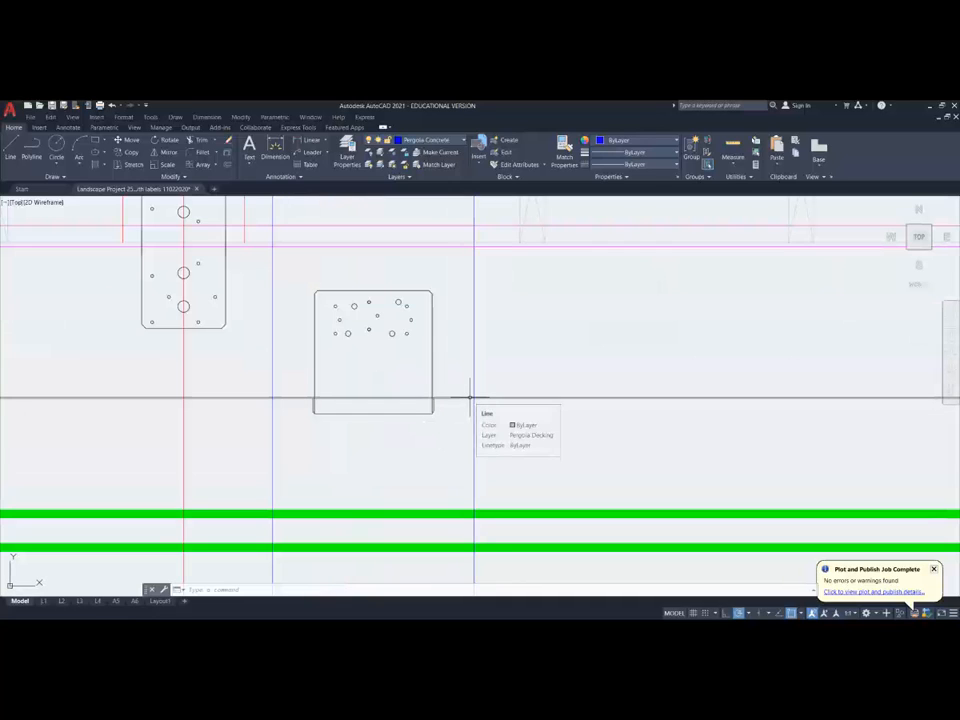
click(466, 398)
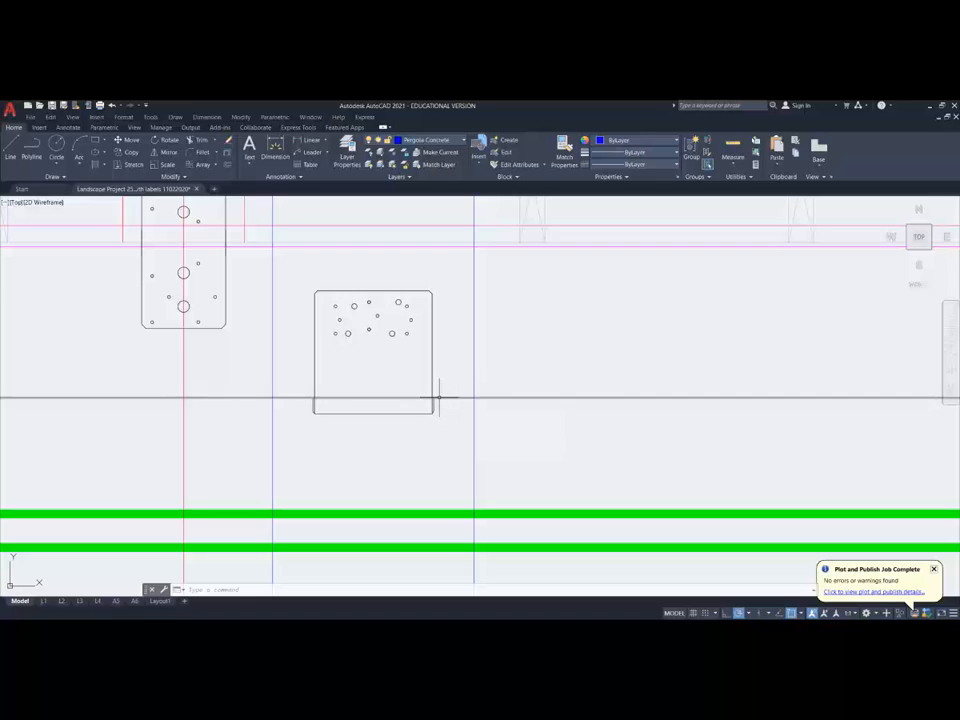
key(Delete)
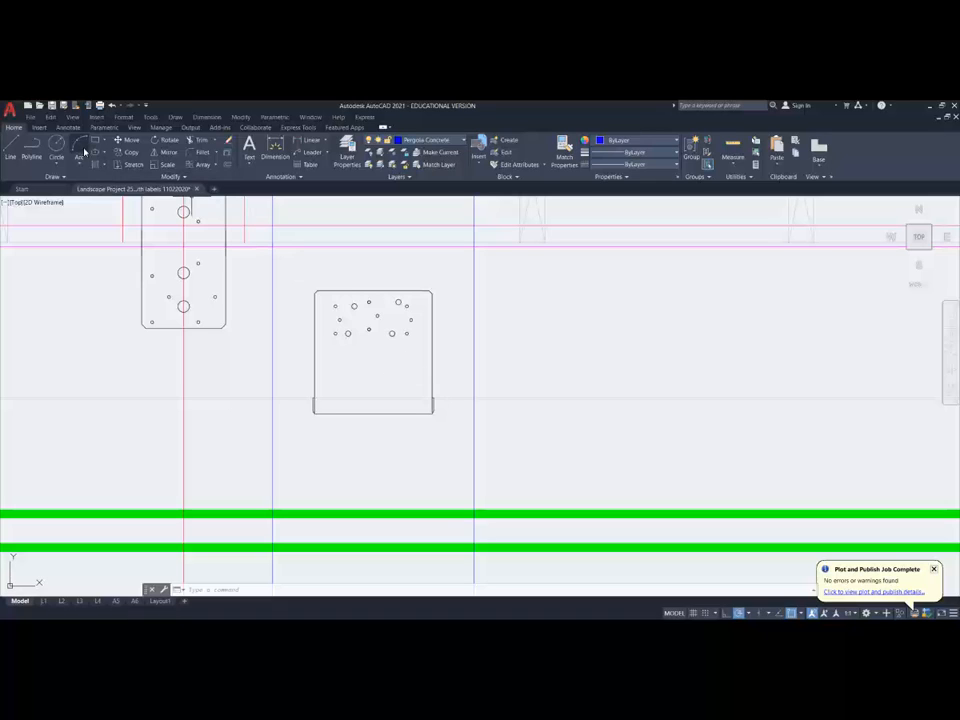
Step: Draw a line from the midpoint of the pier connector's bottom edge to the pier's right edge, and stretch its other end to the left edge
click(15, 145)
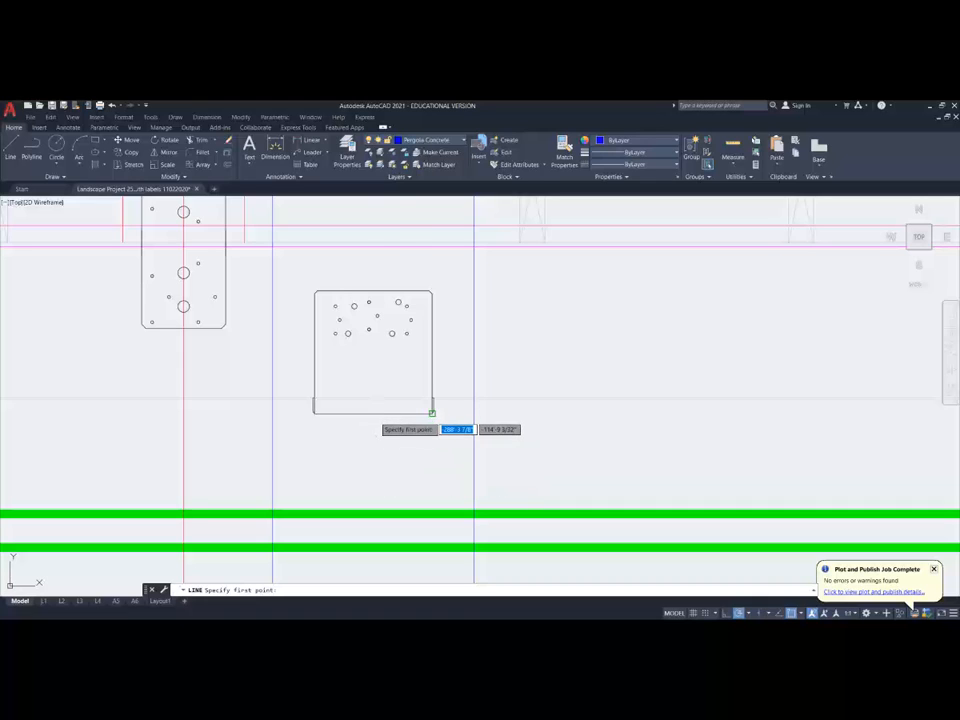
shift+right_click(431, 410)
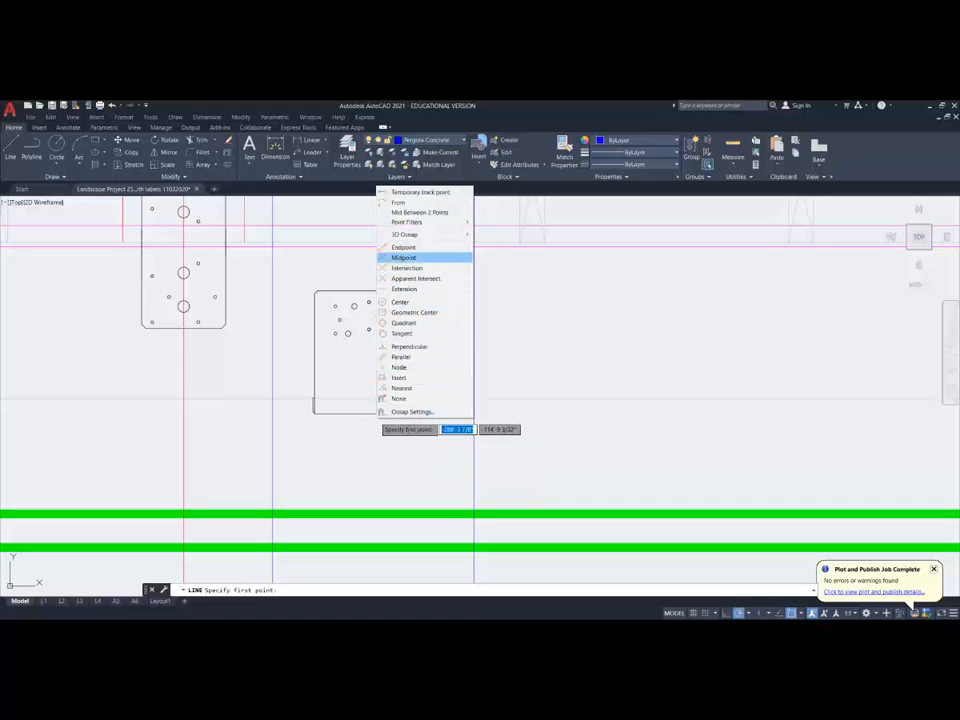
click(401, 257)
click(372, 410)
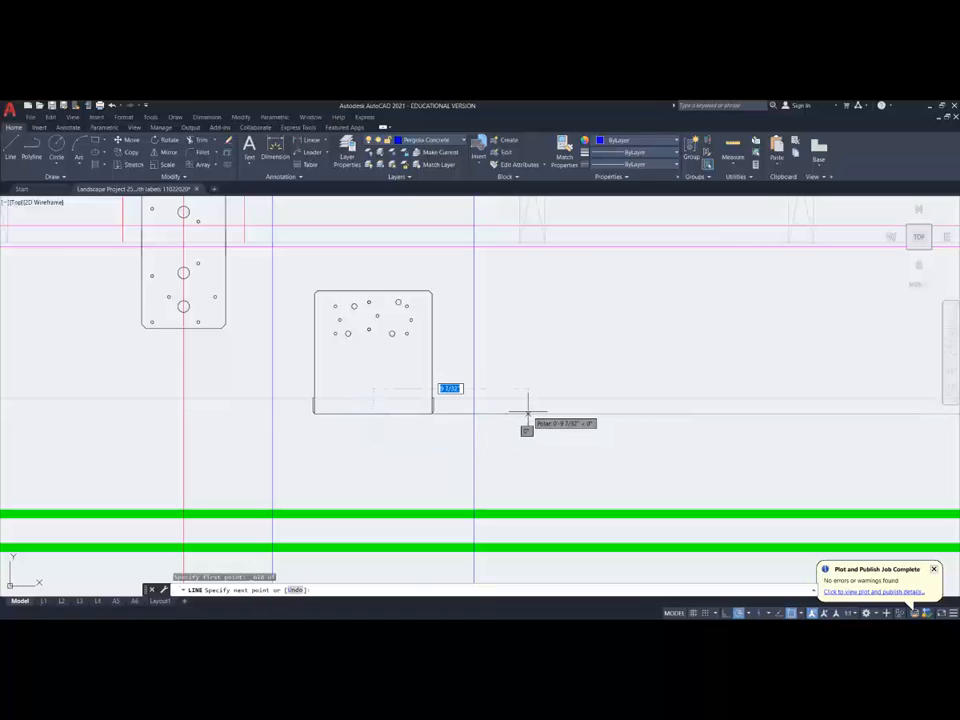
click(473, 413)
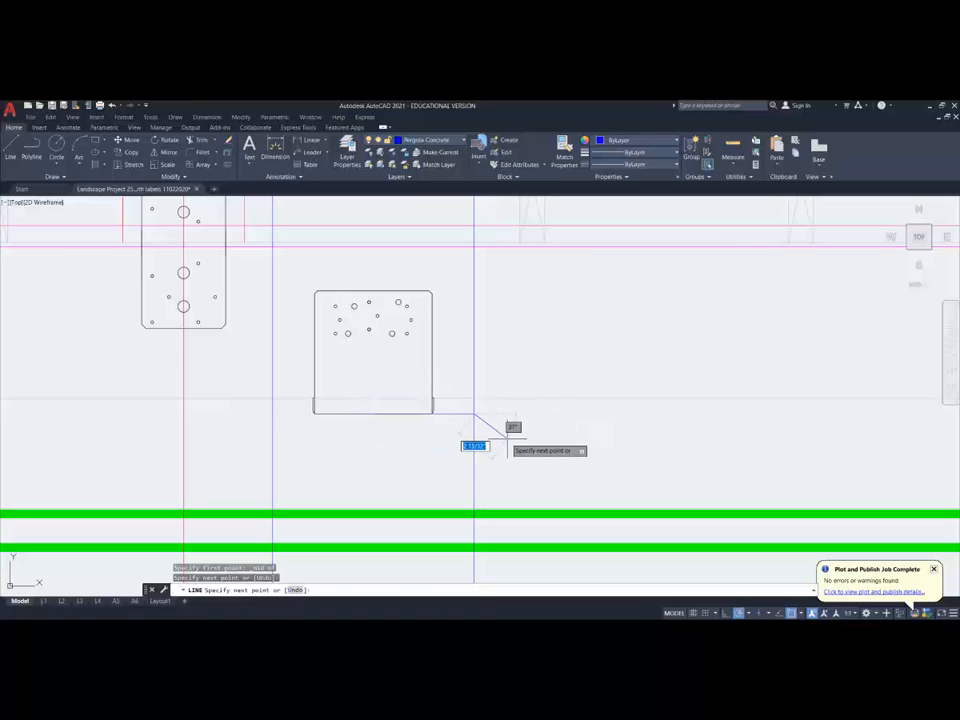
key(Return)
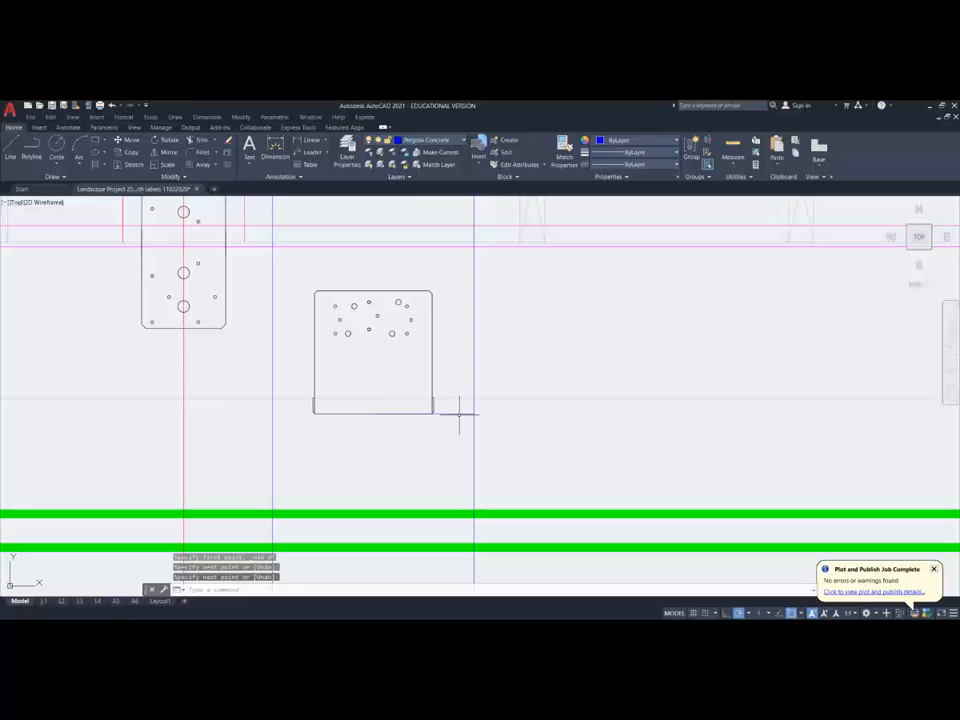
click(460, 413)
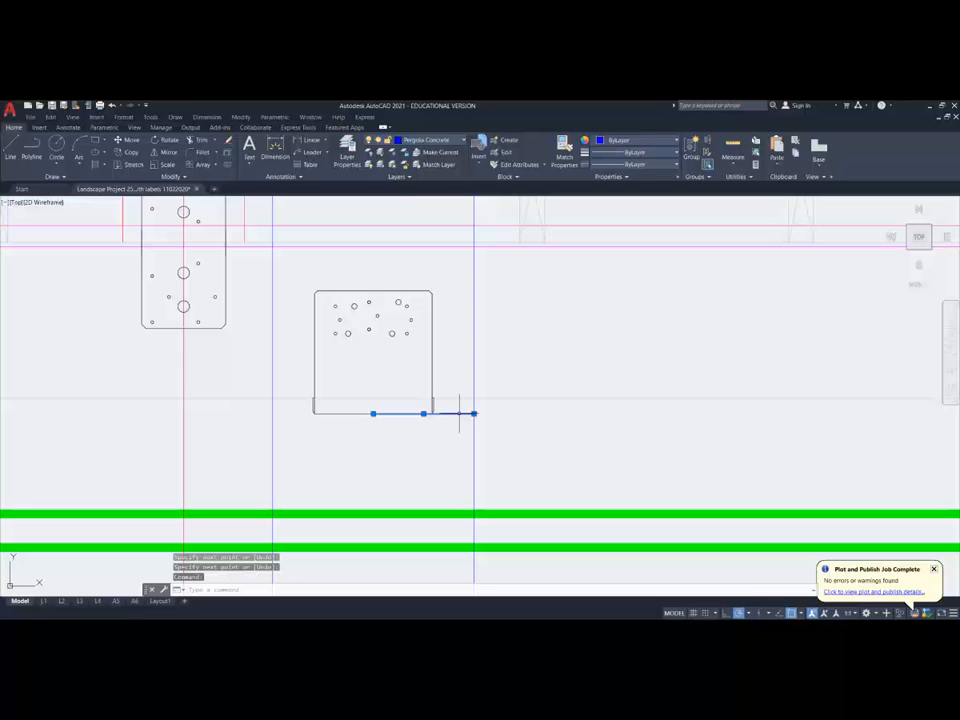
click(372, 413)
click(274, 411)
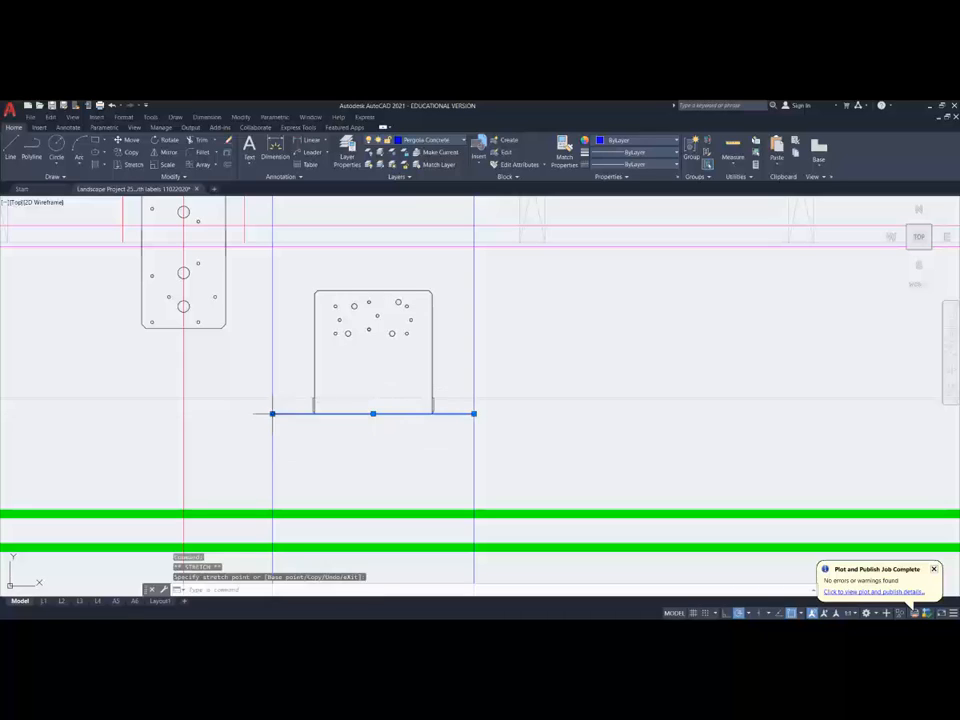
Step: Trim the left pier's two edges back to the line across the connector's base and delete the circle inside the pier
key(Escape)
text(tr)
key(Return)
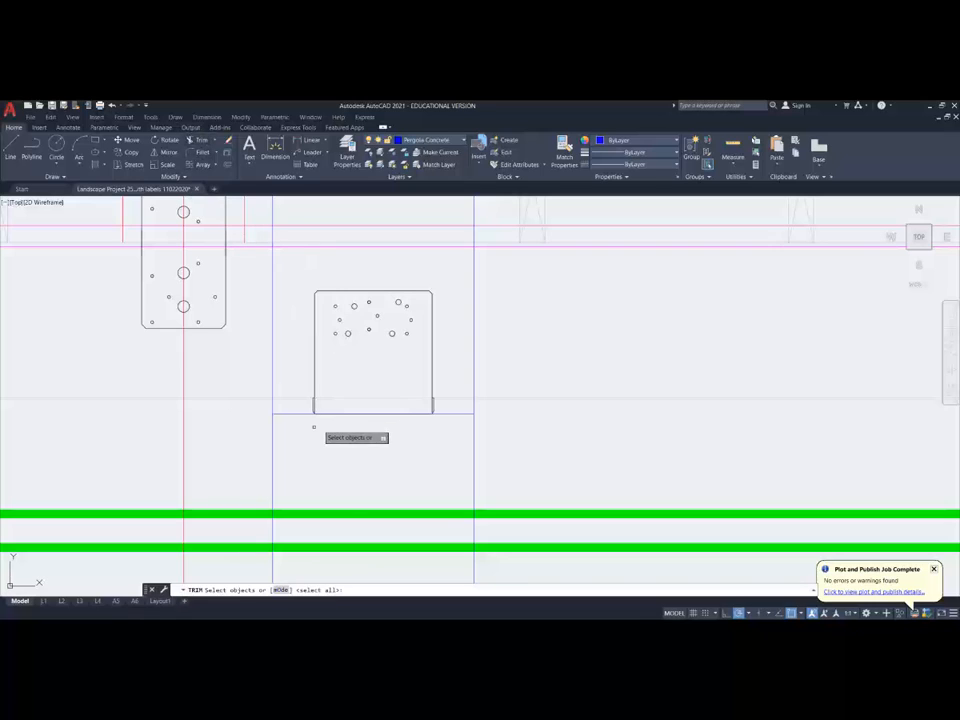
click(302, 413)
key(Return)
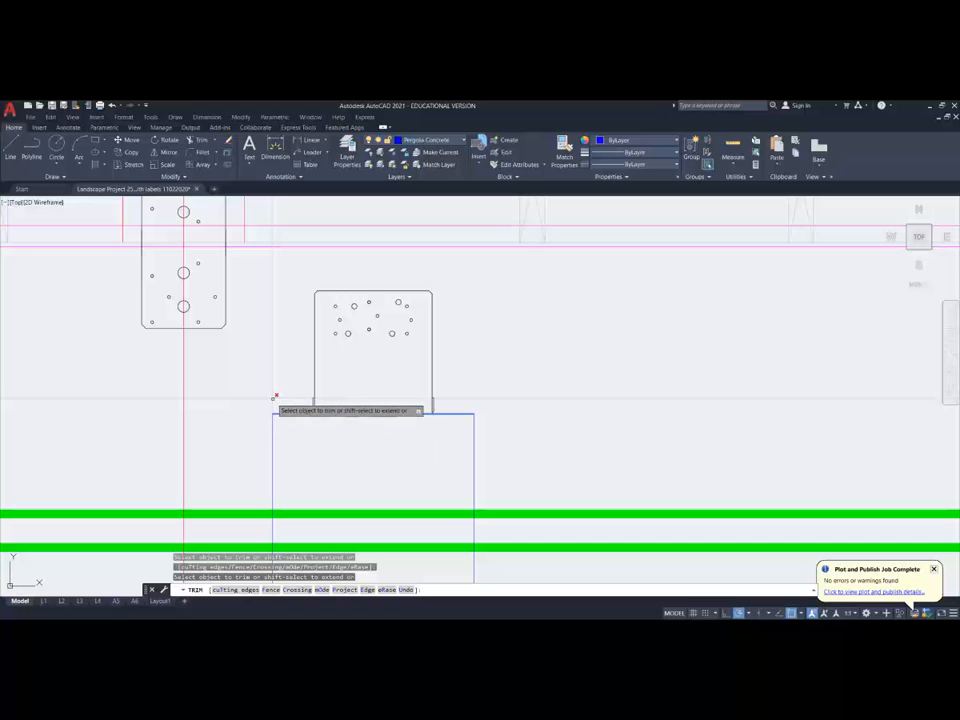
scroll(360, 429, down, 6)
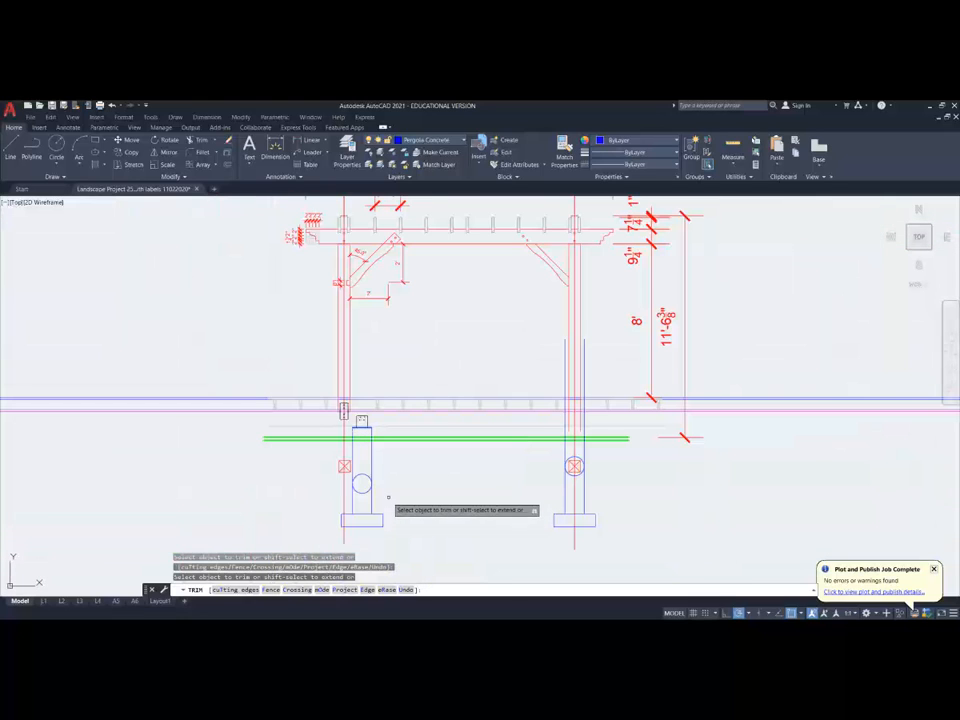
key(Escape)
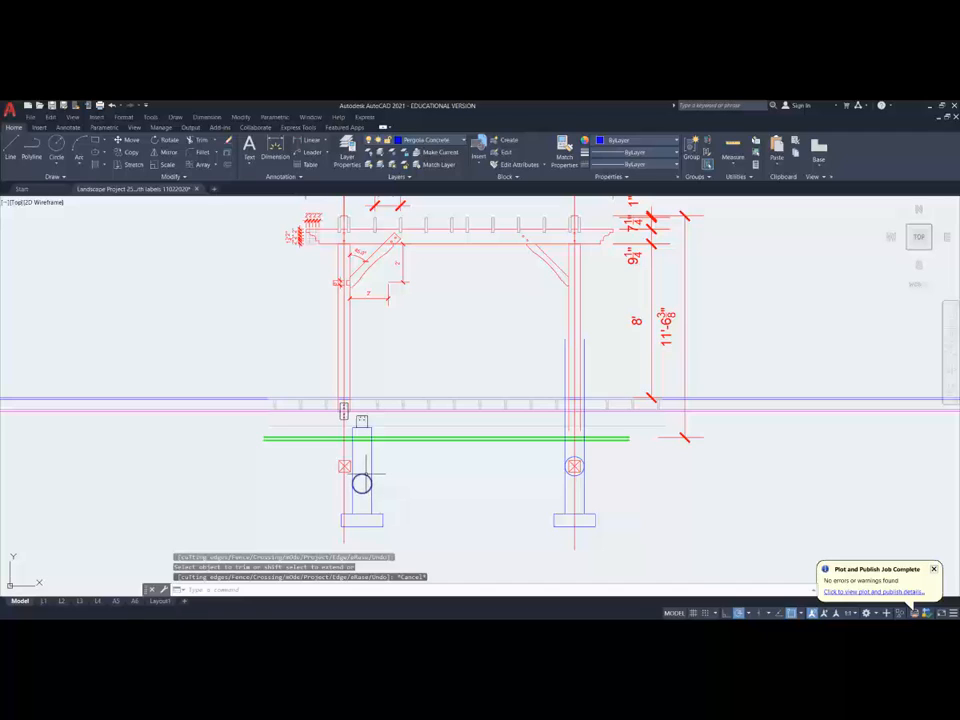
click(367, 473)
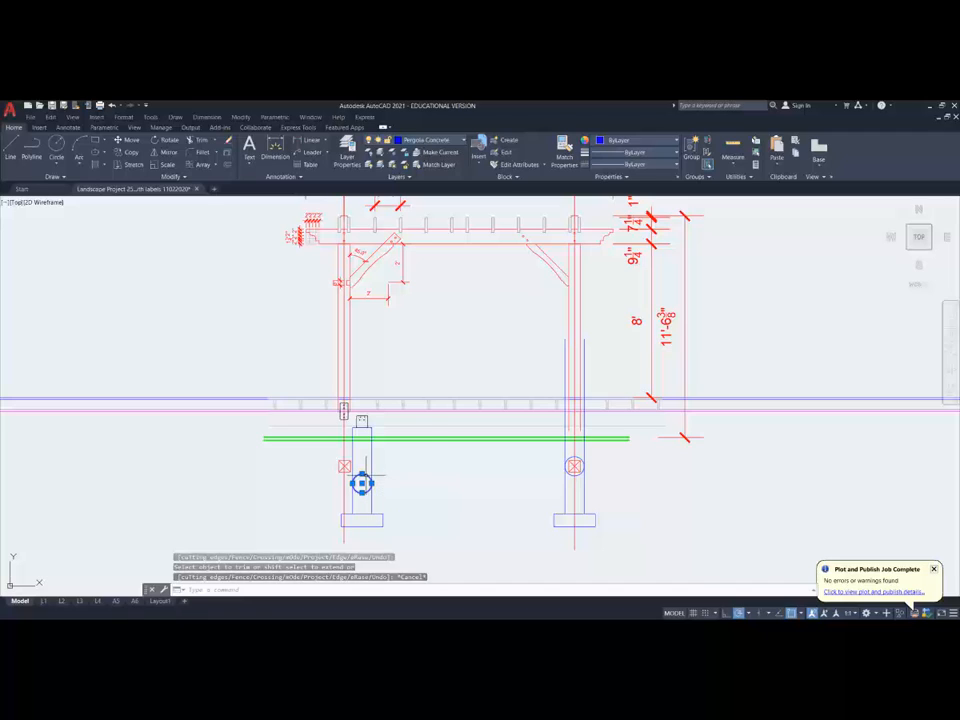
key(Delete)
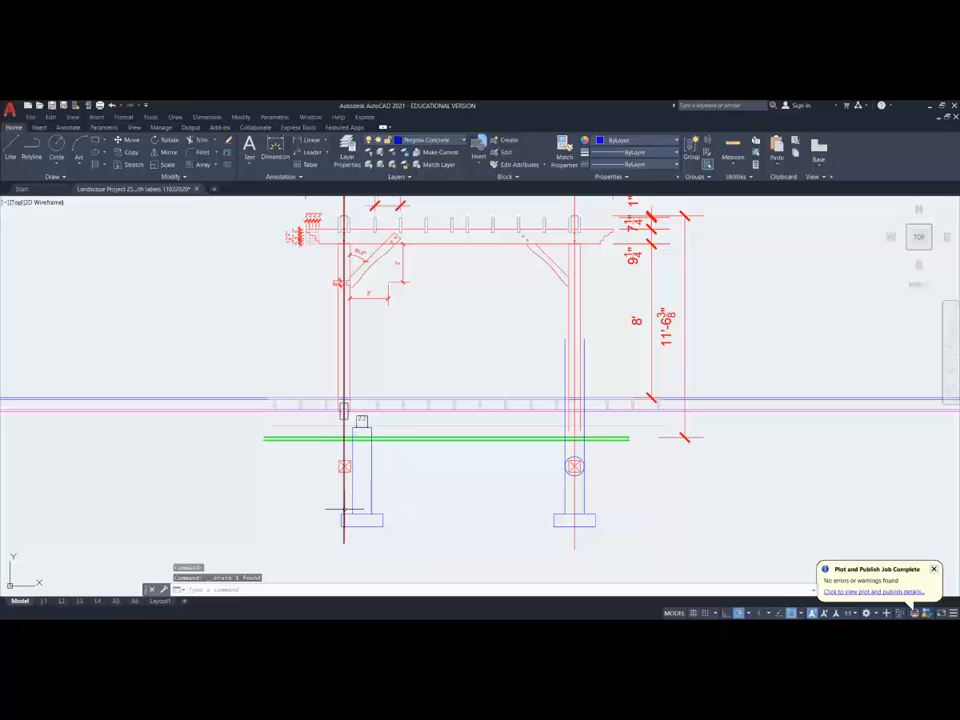
Step: Make Pergola Structural the current layer and draw a line closing the left post's lower end between its two edges
scroll(350, 405, up, 5)
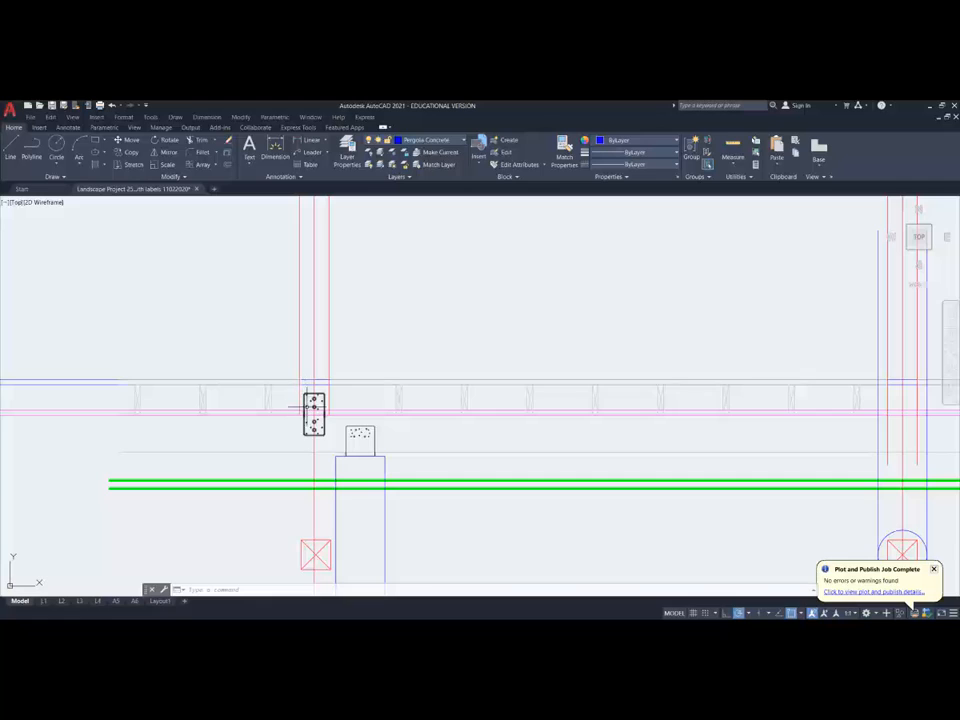
scroll(304, 407, up, 8)
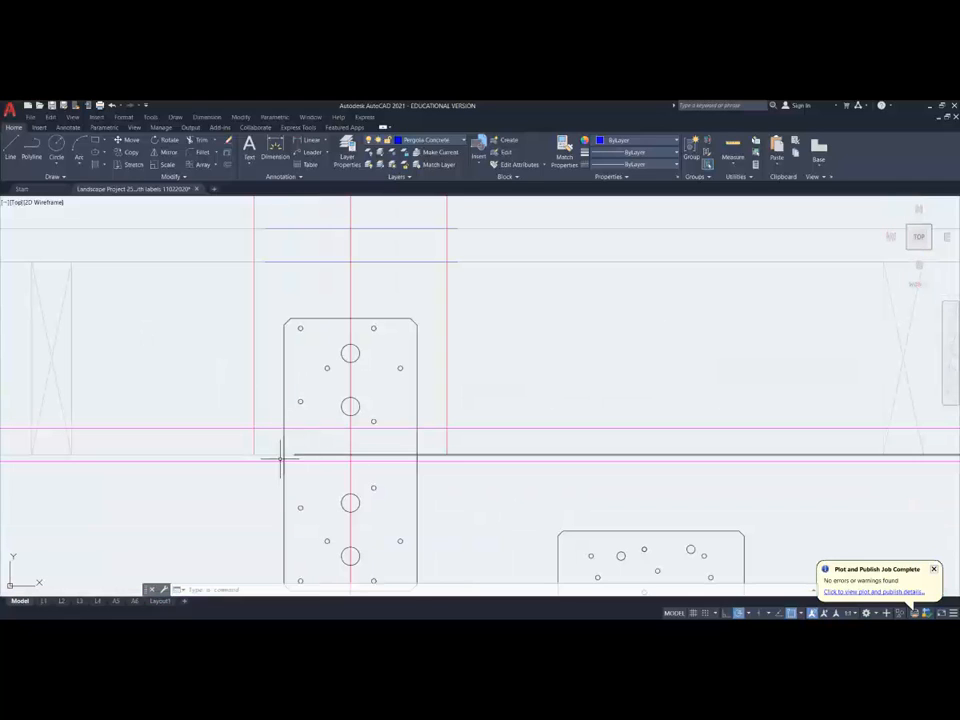
click(253, 443)
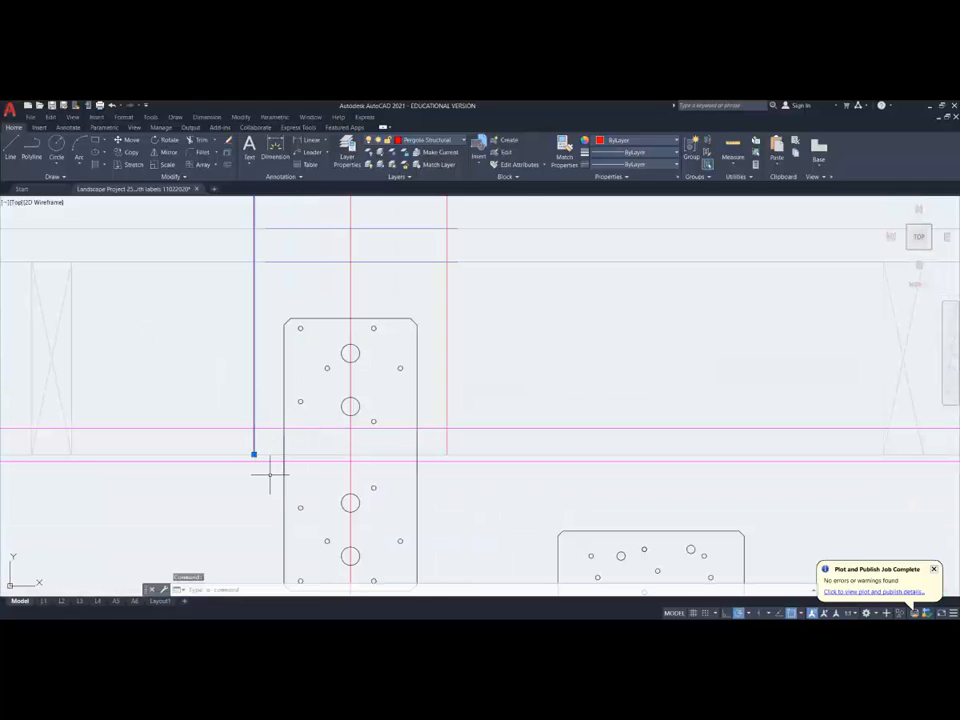
click(438, 152)
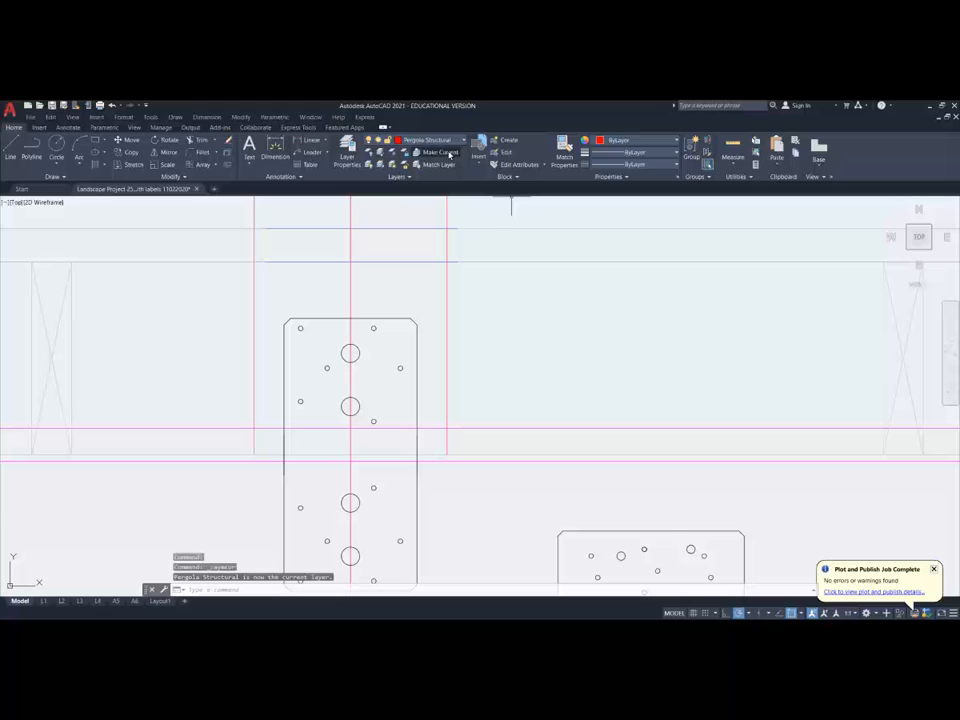
click(11, 146)
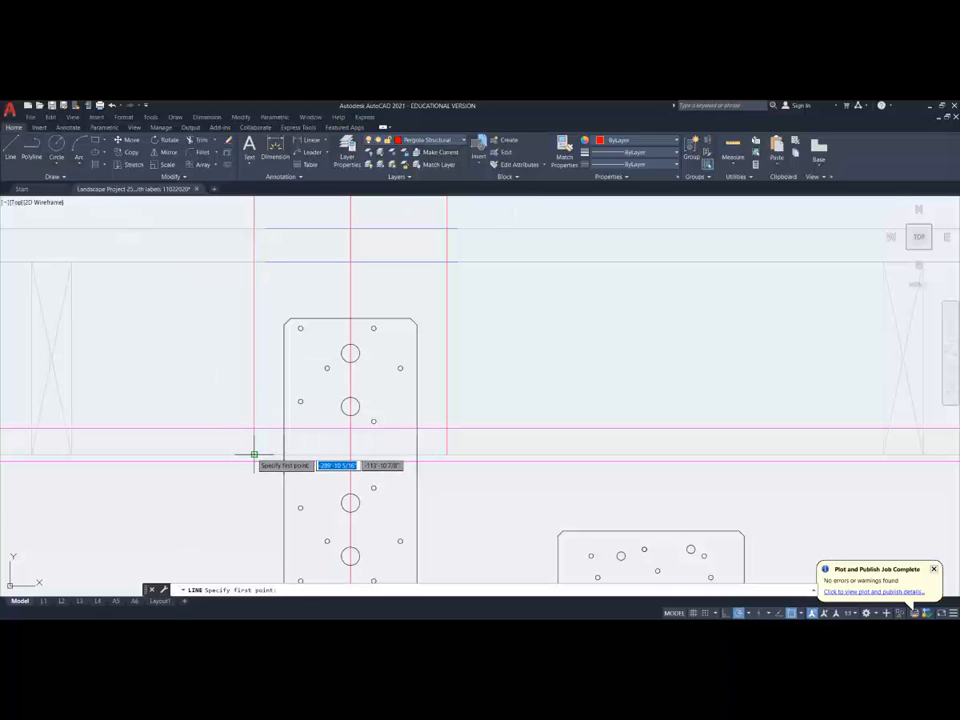
click(254, 455)
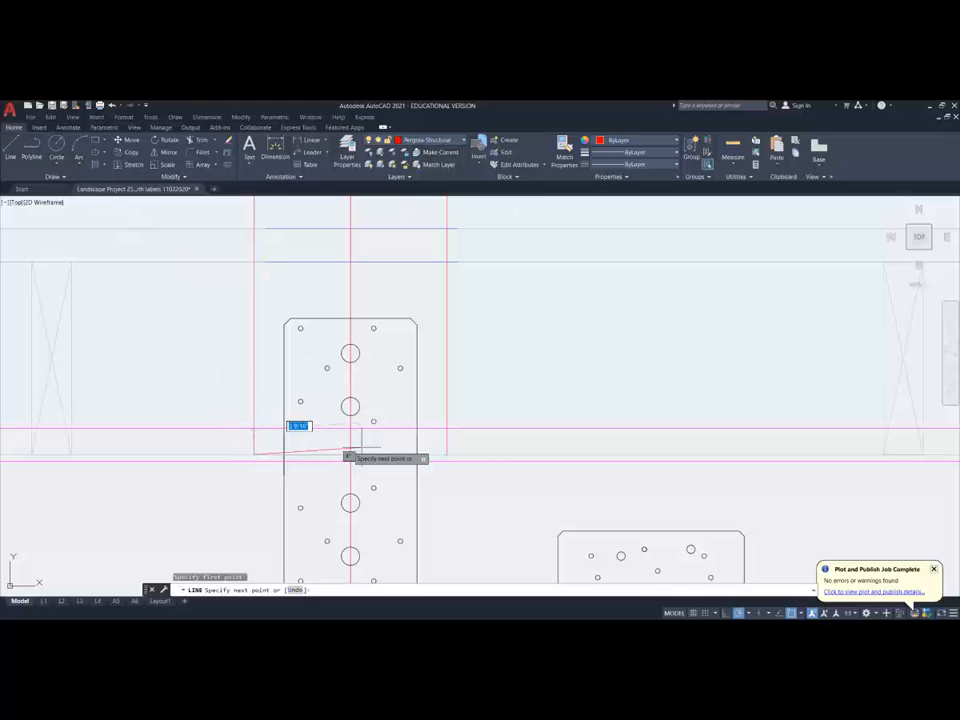
click(446, 455)
key(Return)
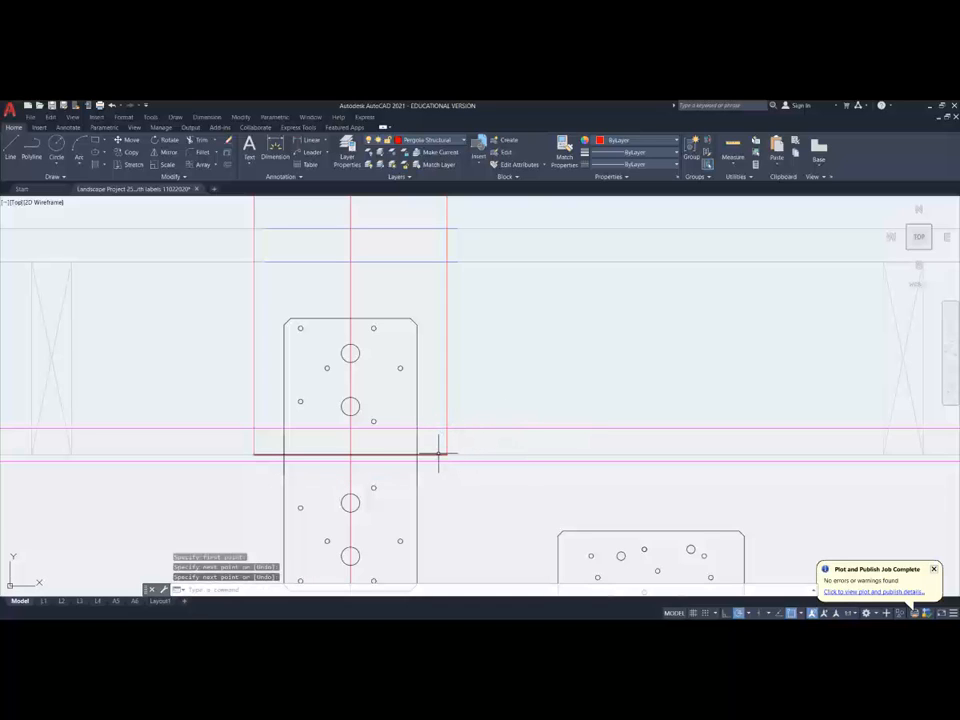
Step: Bring the left post's new bottom line to the front of the draw order
click(437, 455)
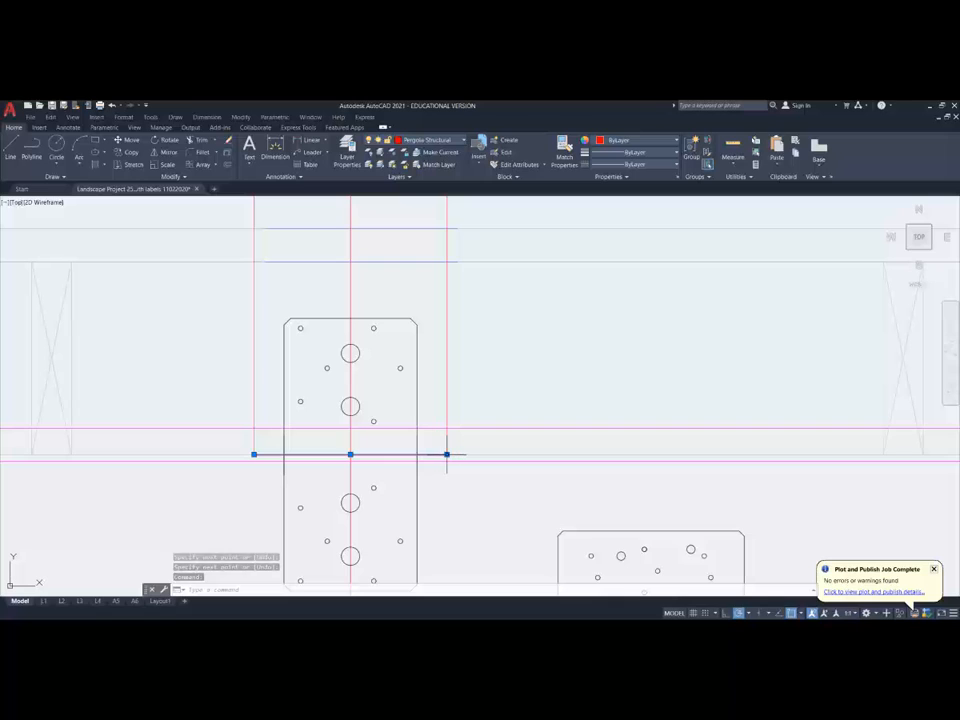
right_click(446, 455)
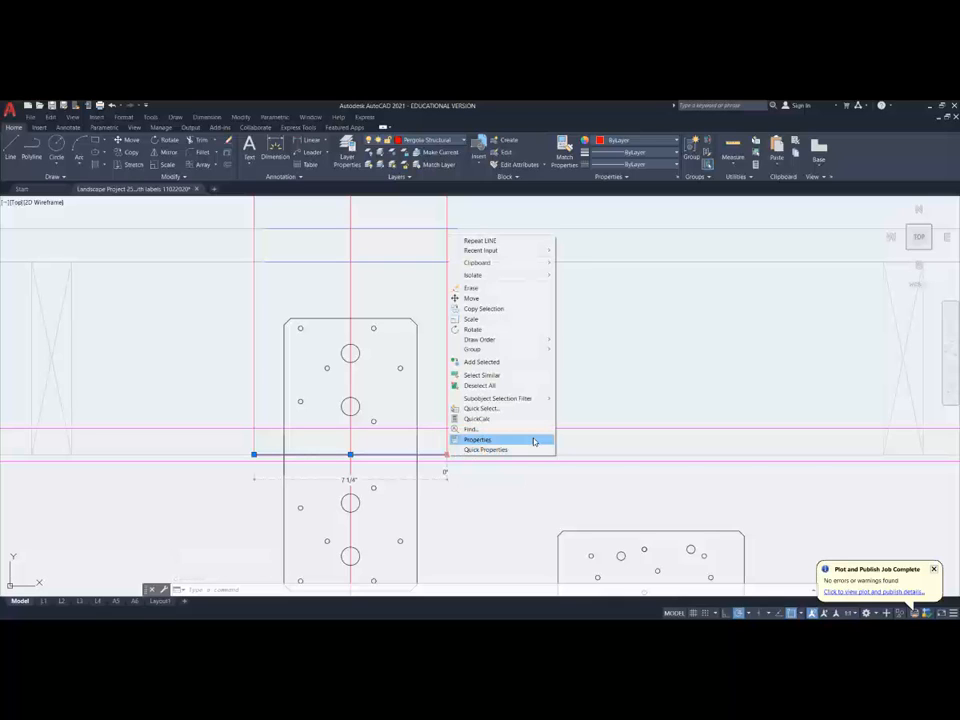
mouse_move(493, 345)
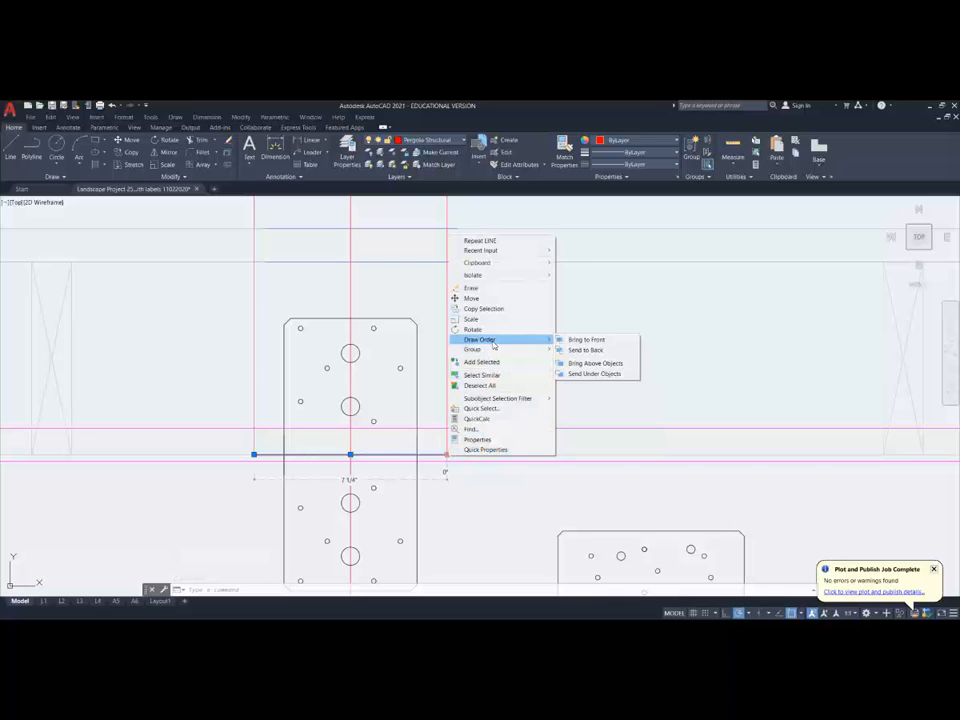
click(589, 341)
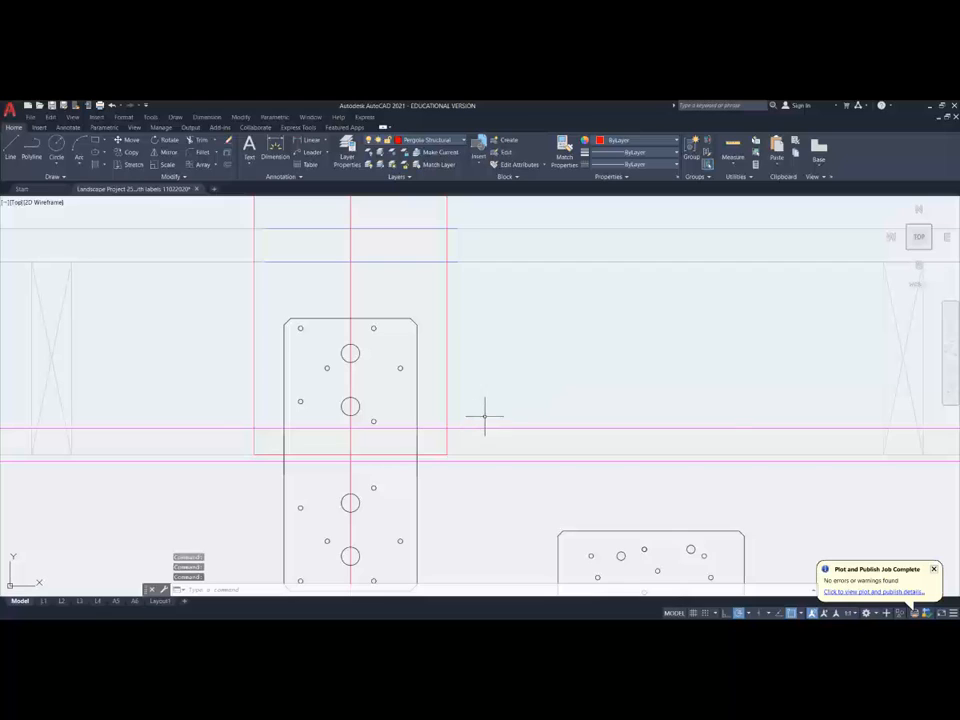
Step: Delete the red crossed square on the left post's center line beside the pier
scroll(484, 415, down, 4)
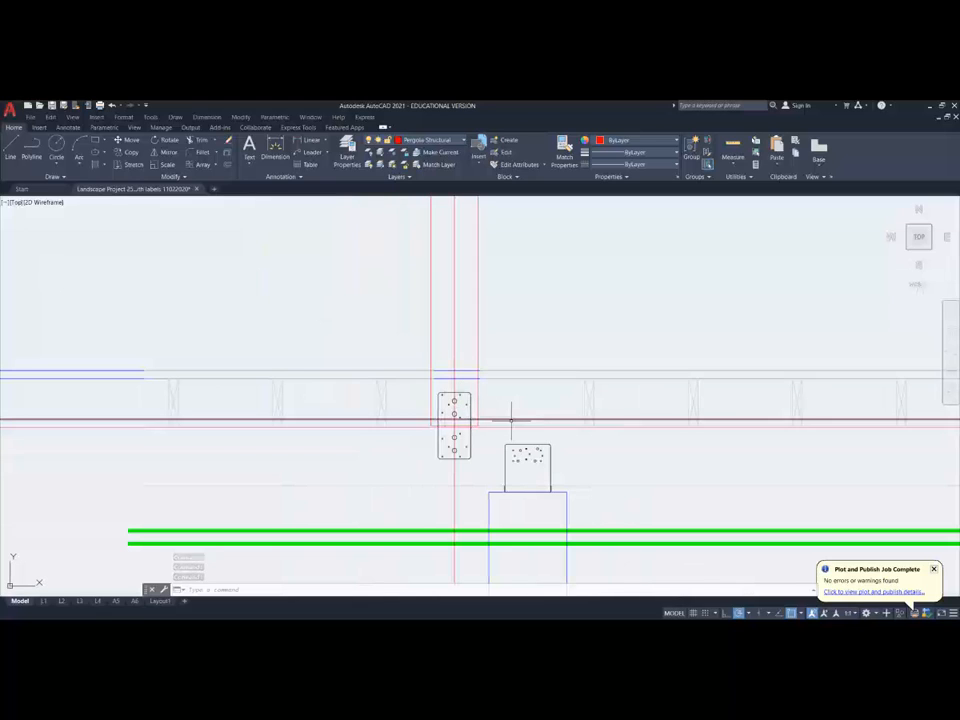
scroll(511, 420, down, 2)
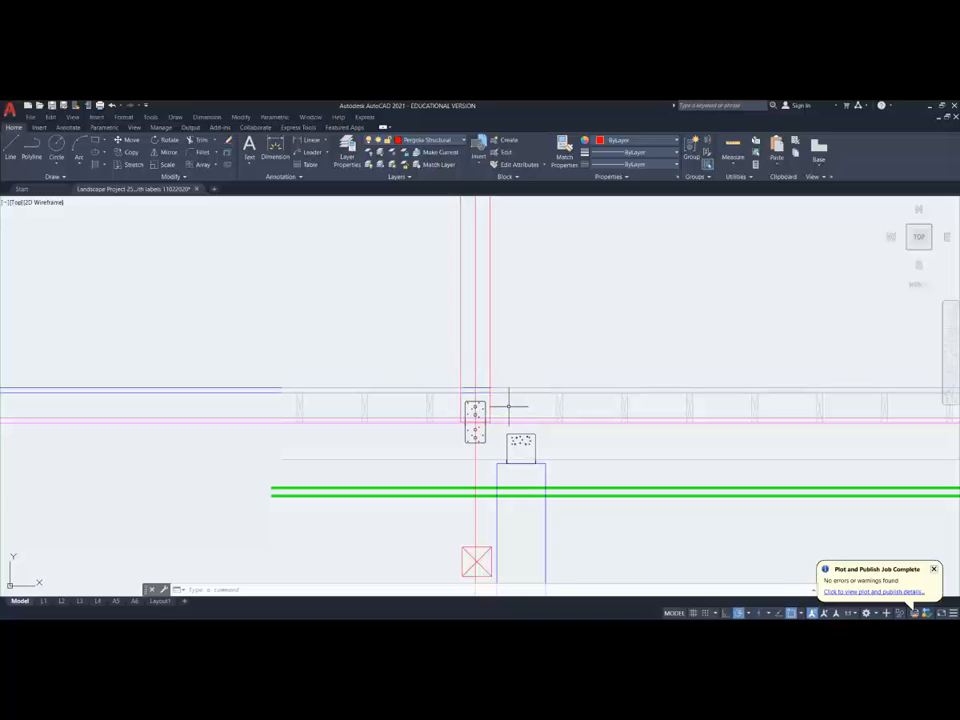
middle_drag(509, 408, 415, 408)
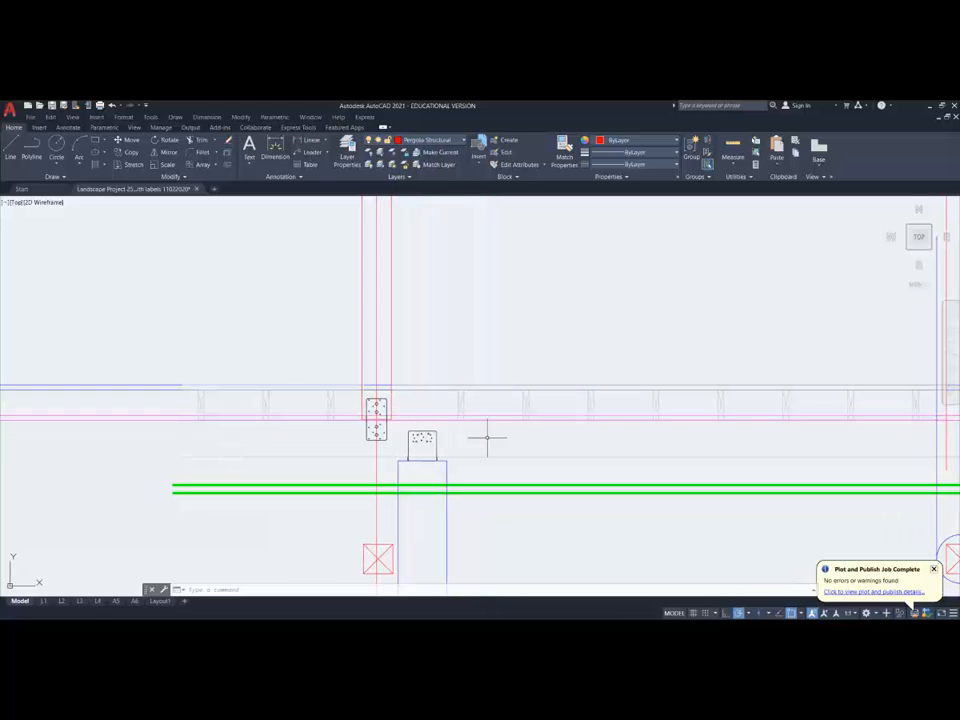
scroll(458, 436, down, 3)
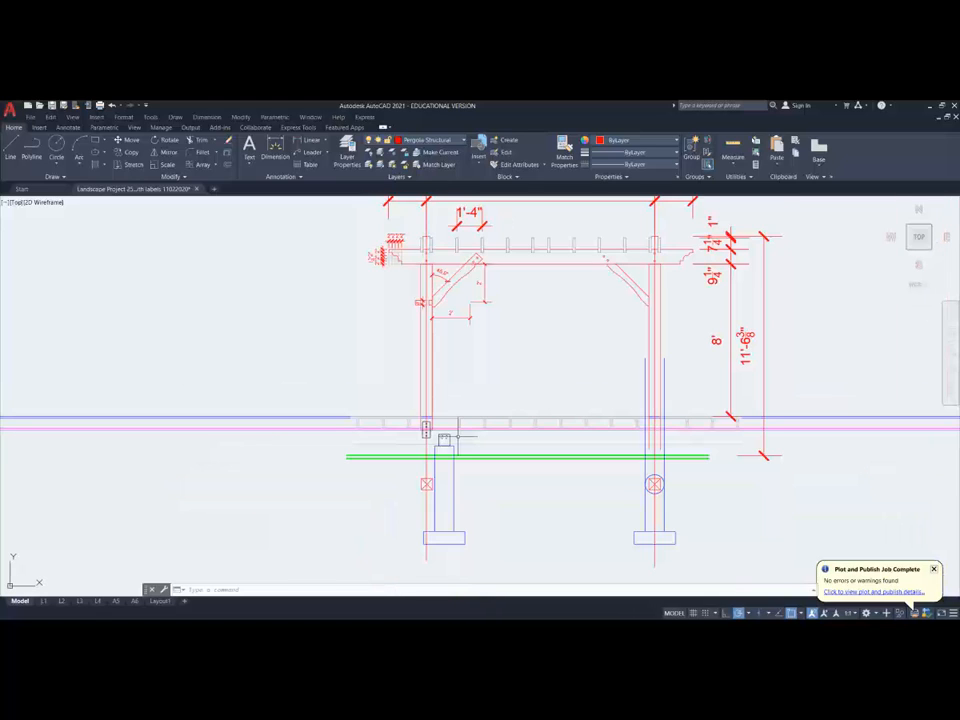
click(423, 480)
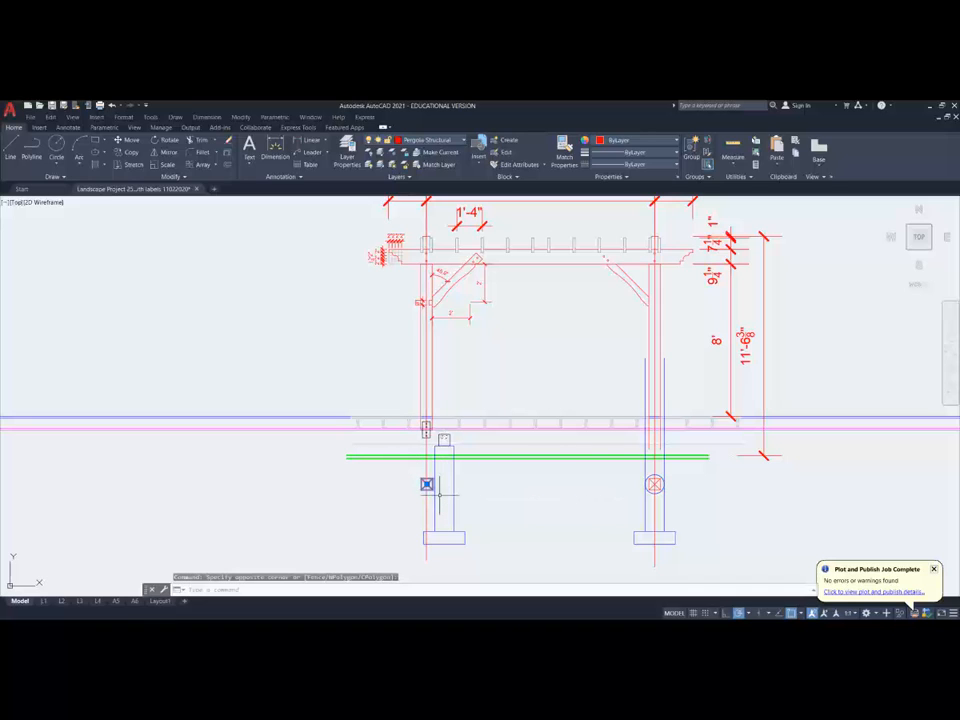
click(438, 493)
key(Delete)
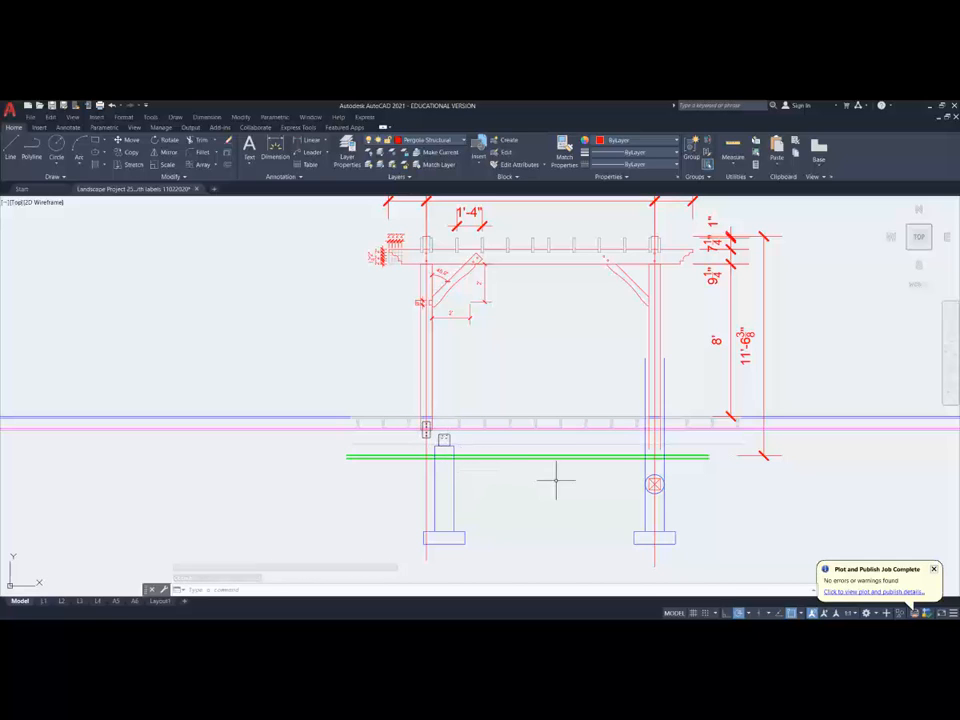
Step: Offset the upper green grade line 6 inches upward toward the left pier's top
middle_drag(643, 461, 394, 466)
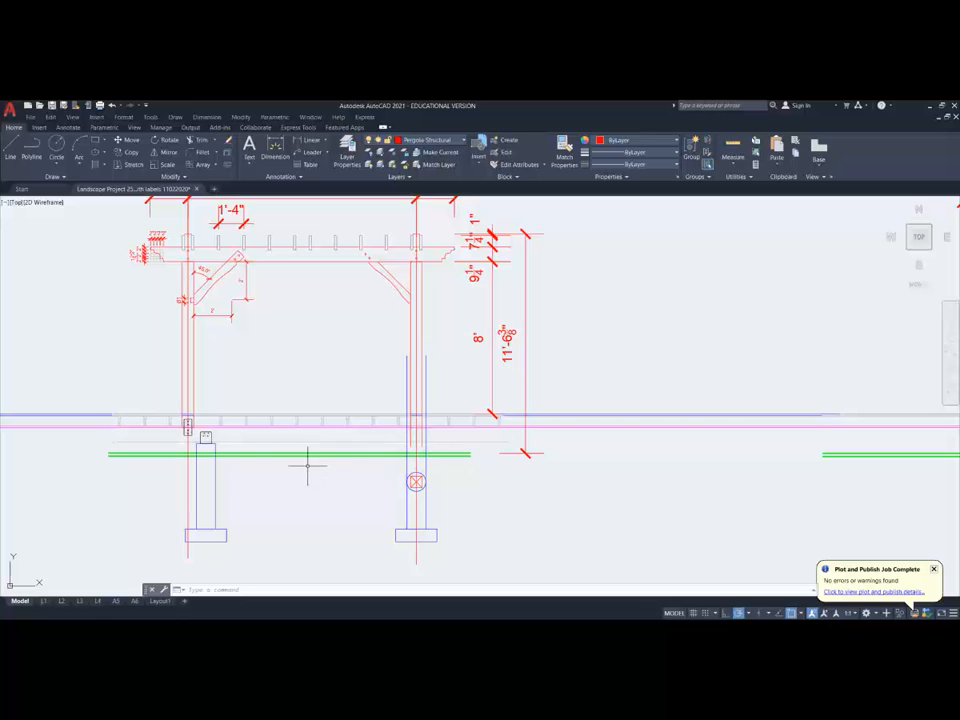
middle_drag(260, 477, 316, 487)
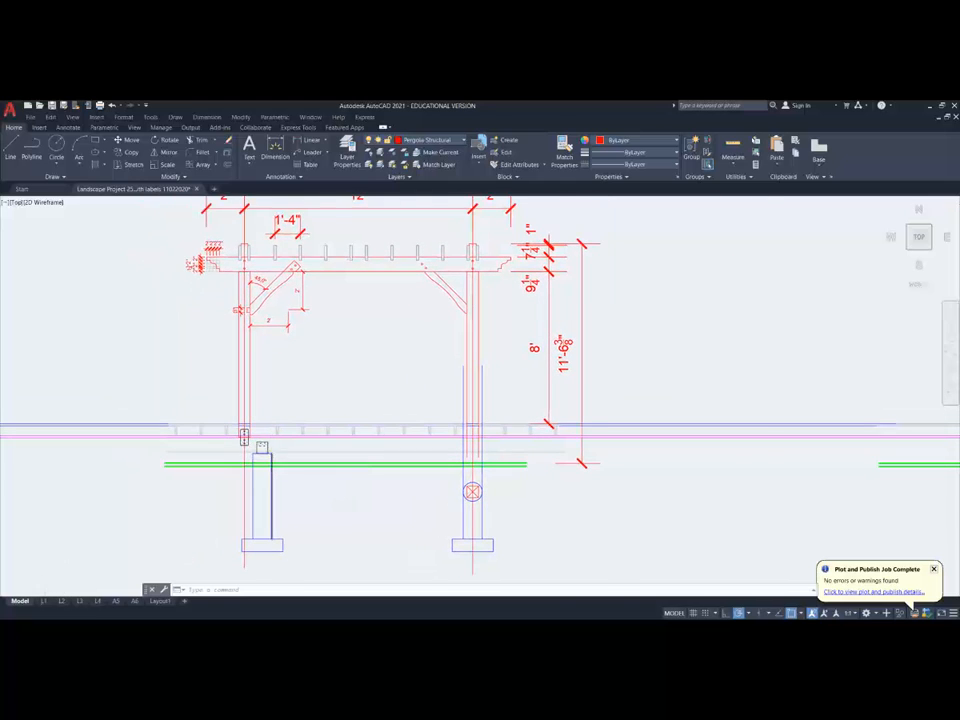
scroll(275, 457, up, 2)
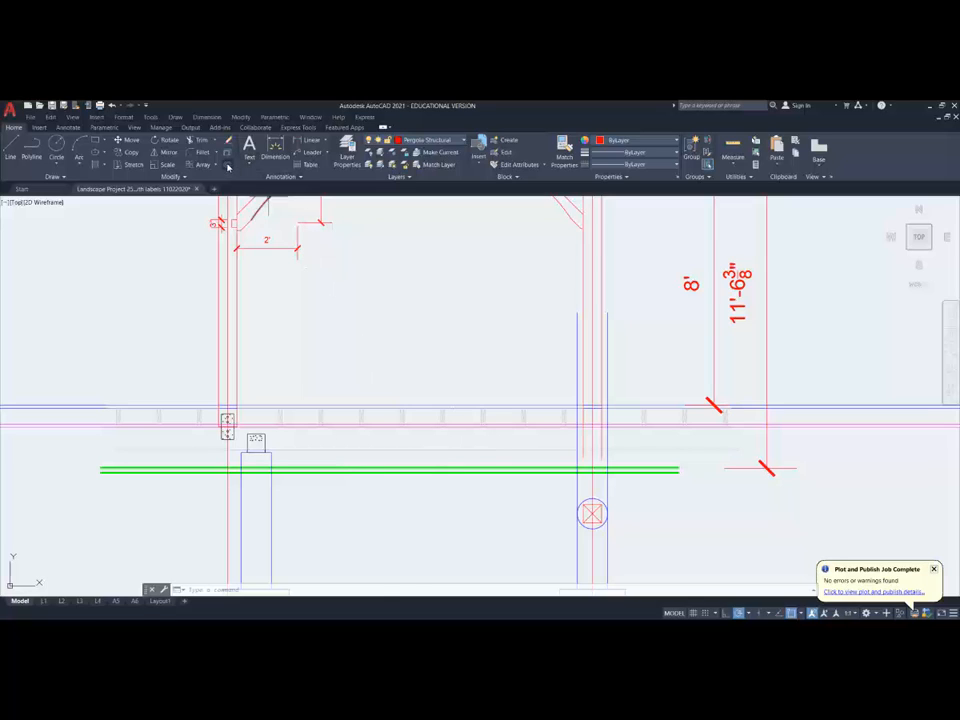
click(228, 166)
text(6)
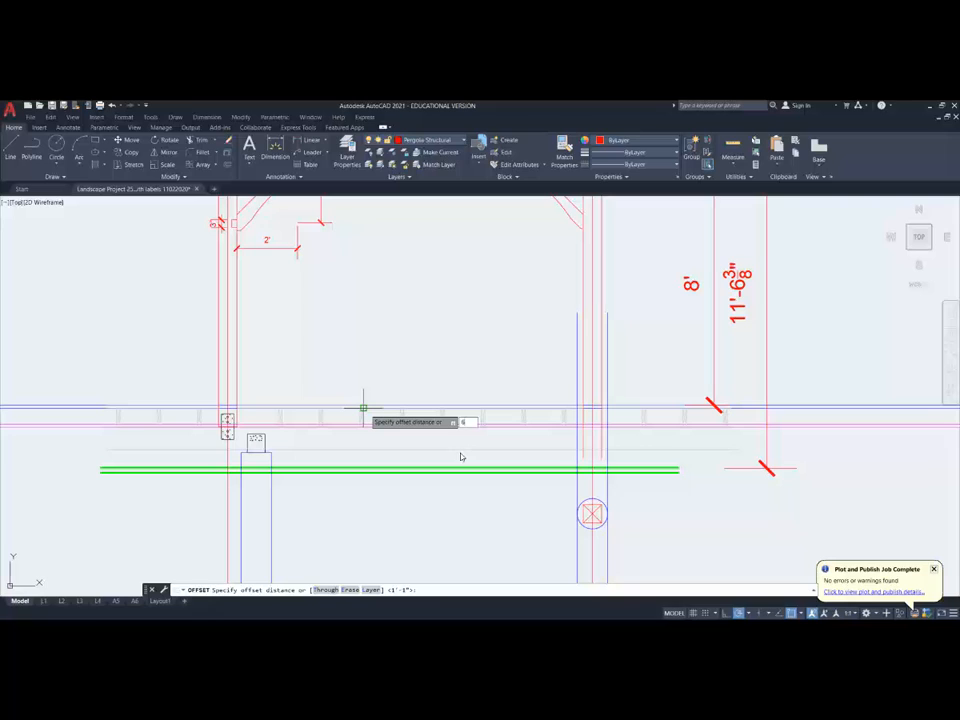
key(Return)
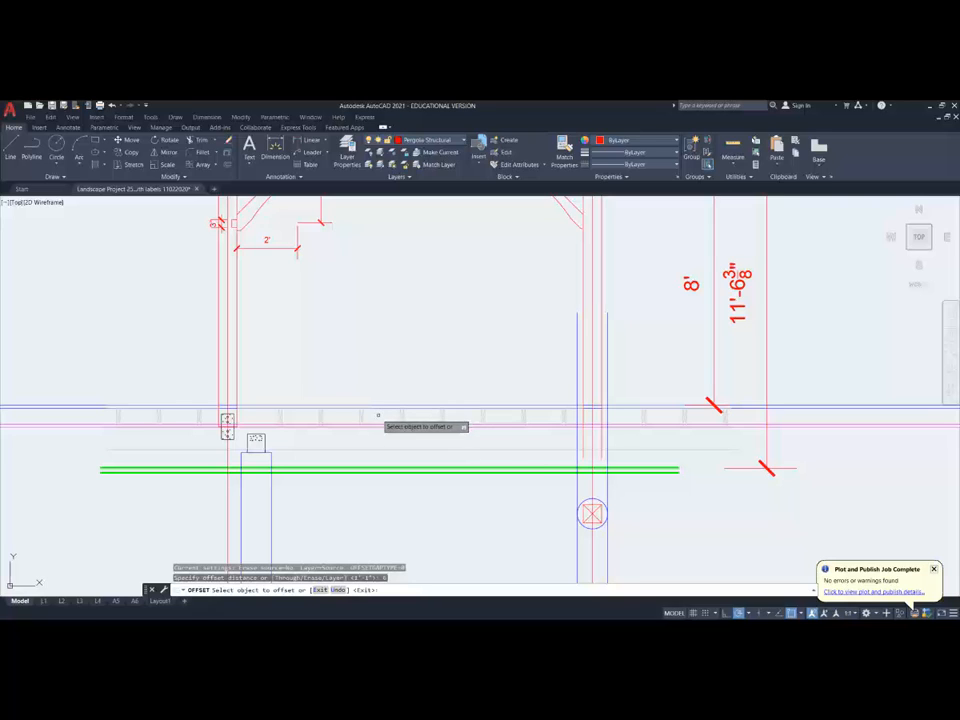
click(461, 469)
click(461, 450)
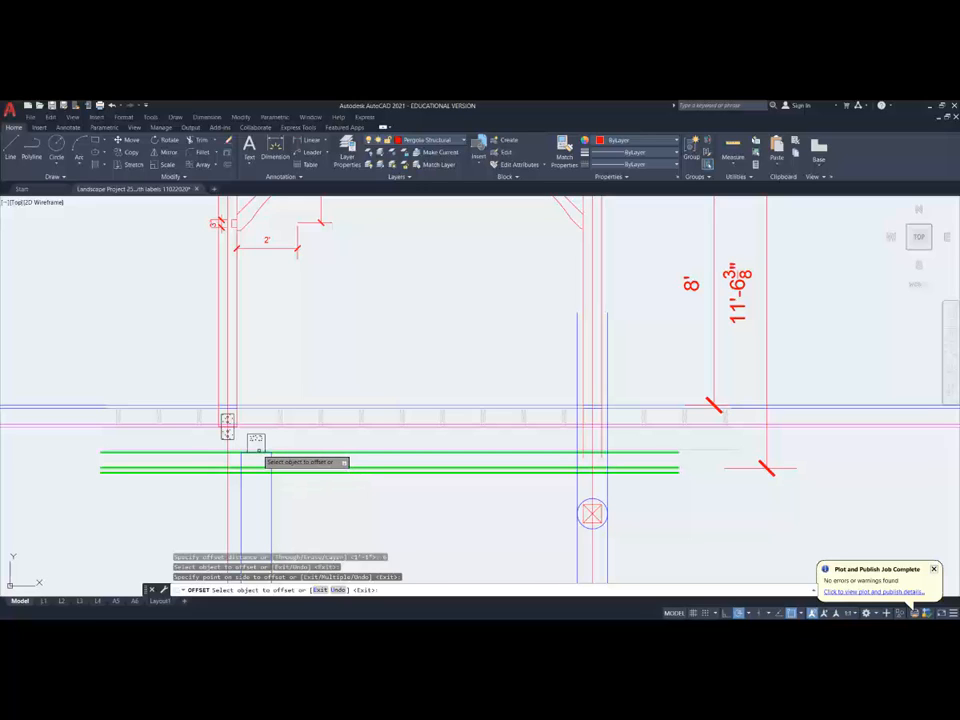
key(Escape)
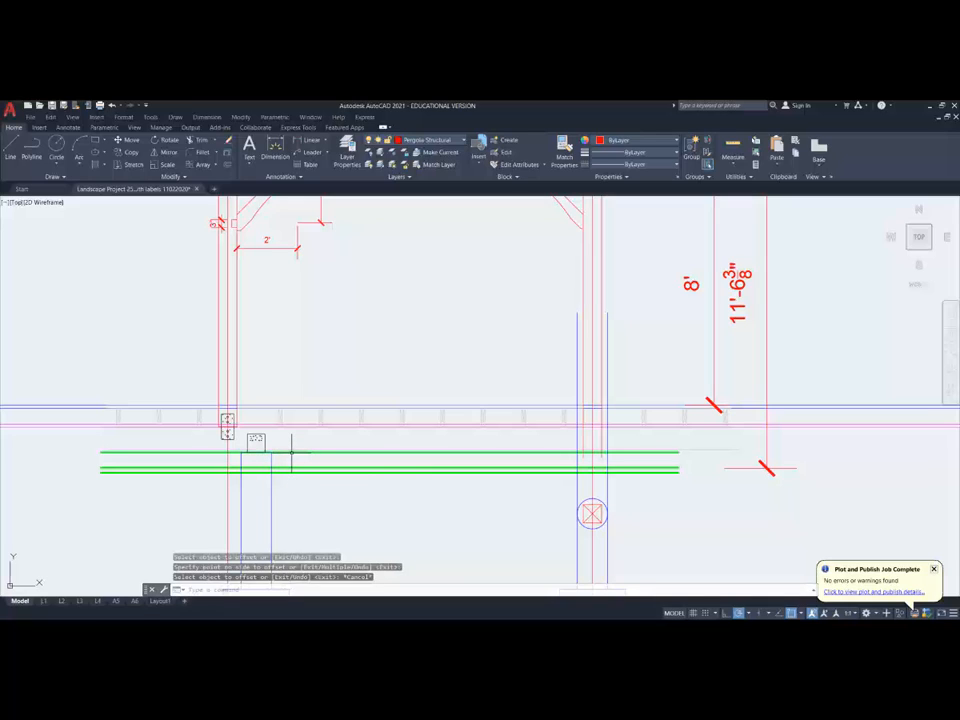
Step: Delete the offset copy of the green grade line at the pier's top
click(291, 452)
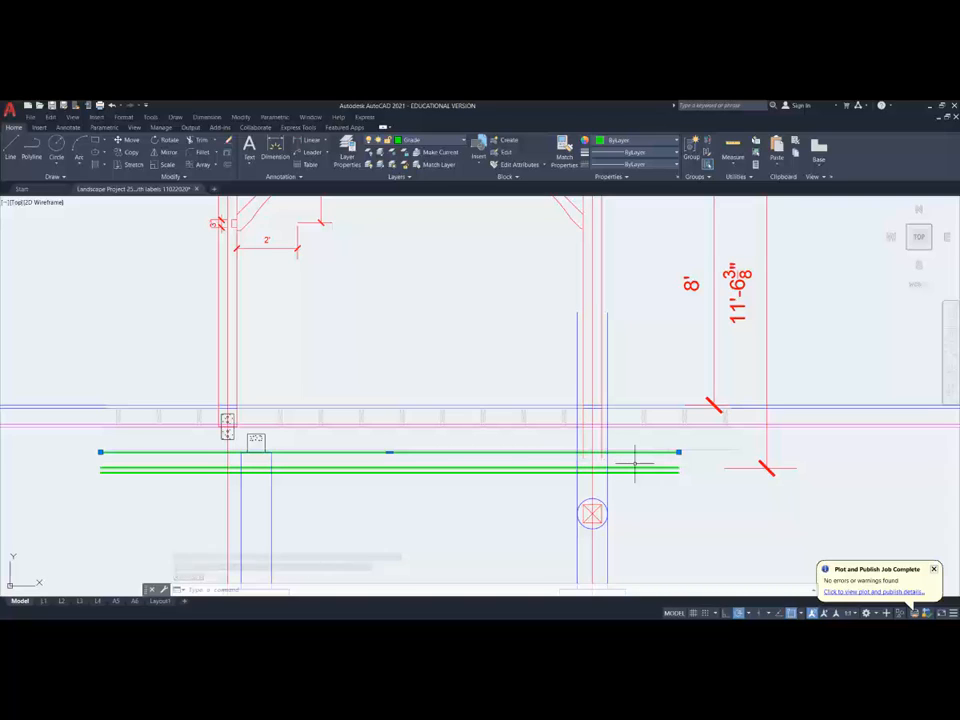
key(Escape)
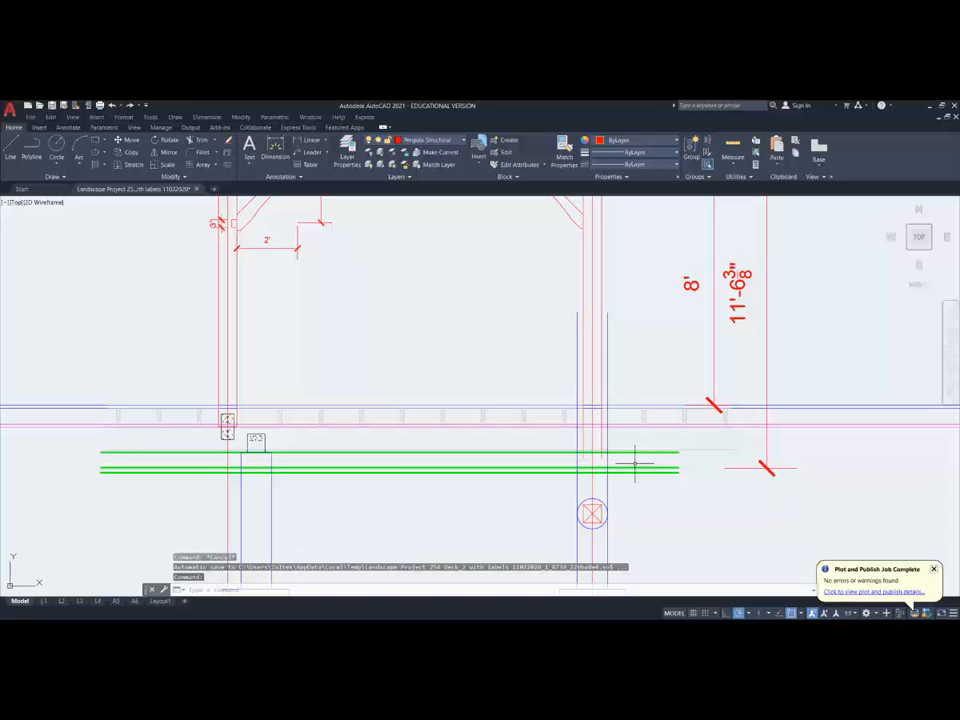
click(350, 452)
key(Delete)
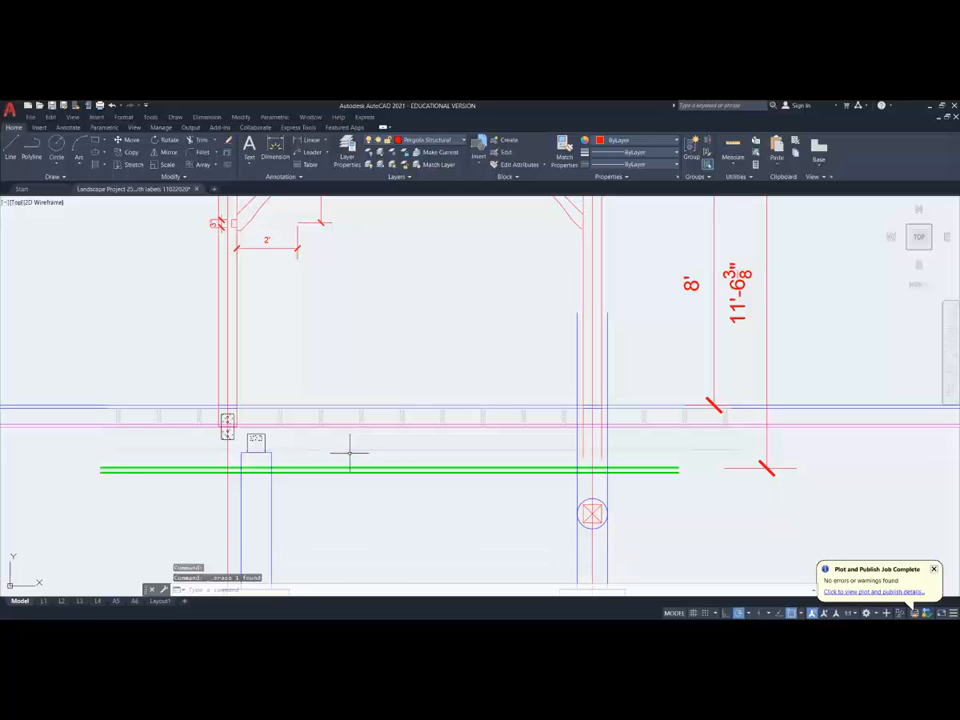
Step: Copy the left pier's top line straight across to the right pier, placing it perpendicular to the pier's side
text(co)
key(space)
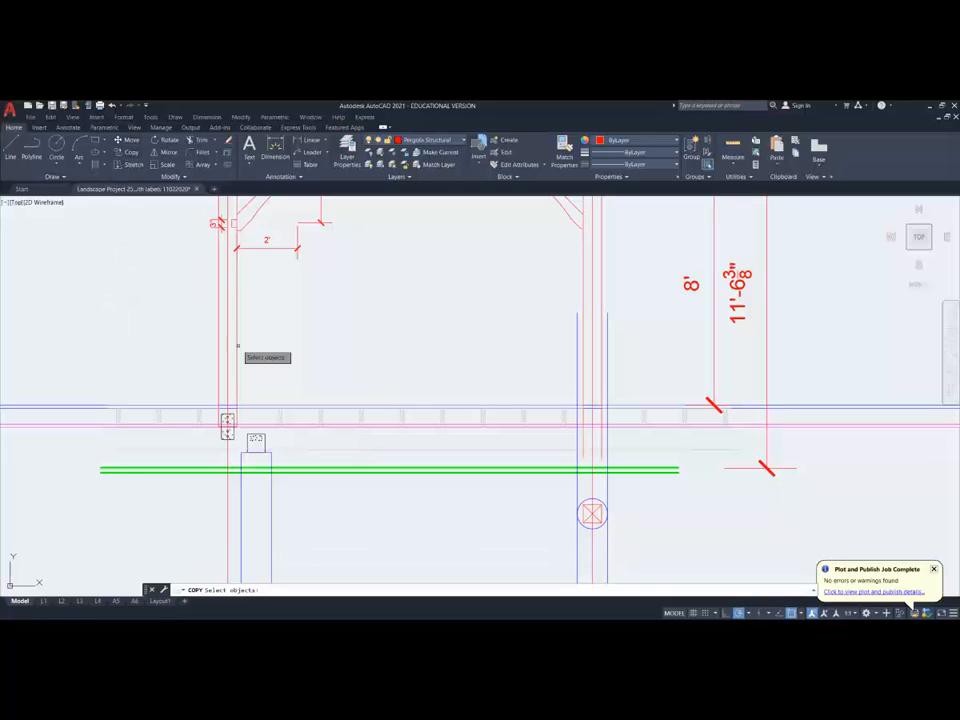
click(251, 466)
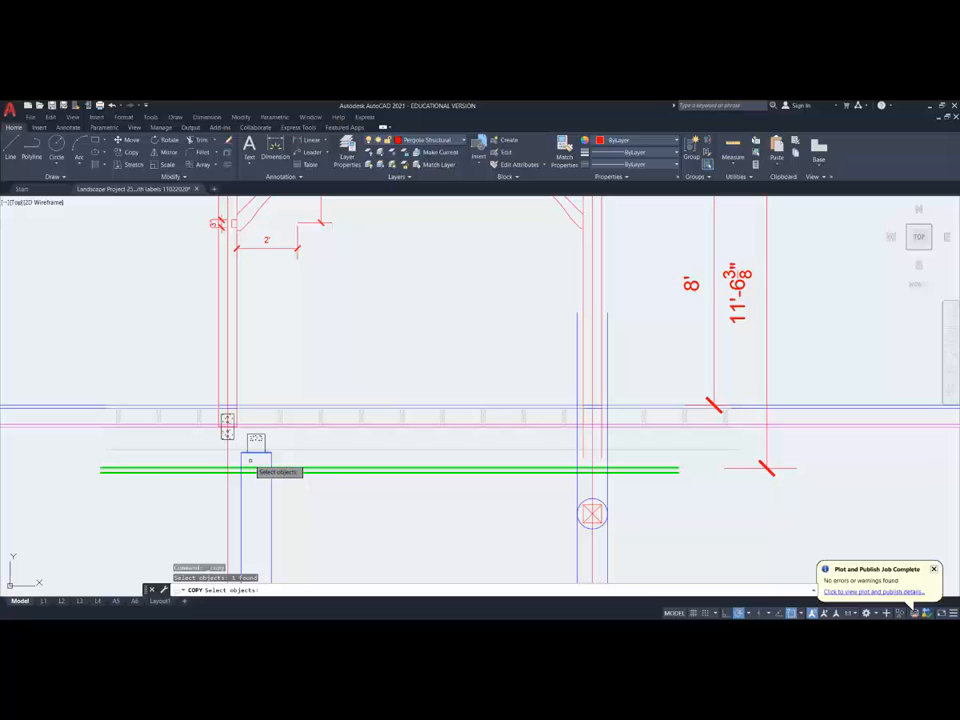
key(space)
click(251, 457)
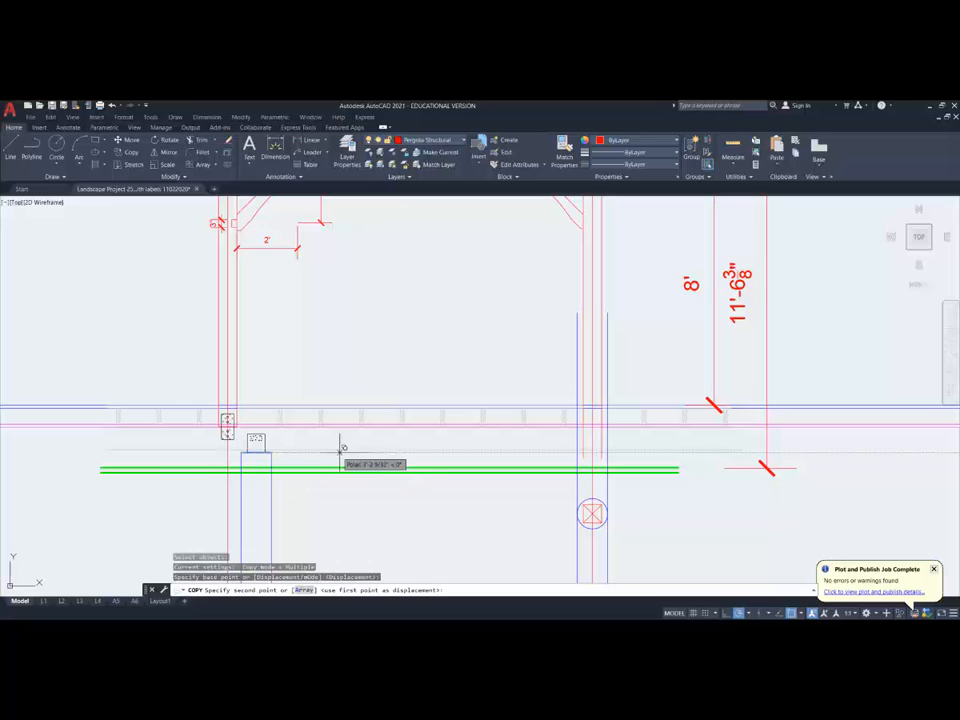
shift+right_click(352, 460)
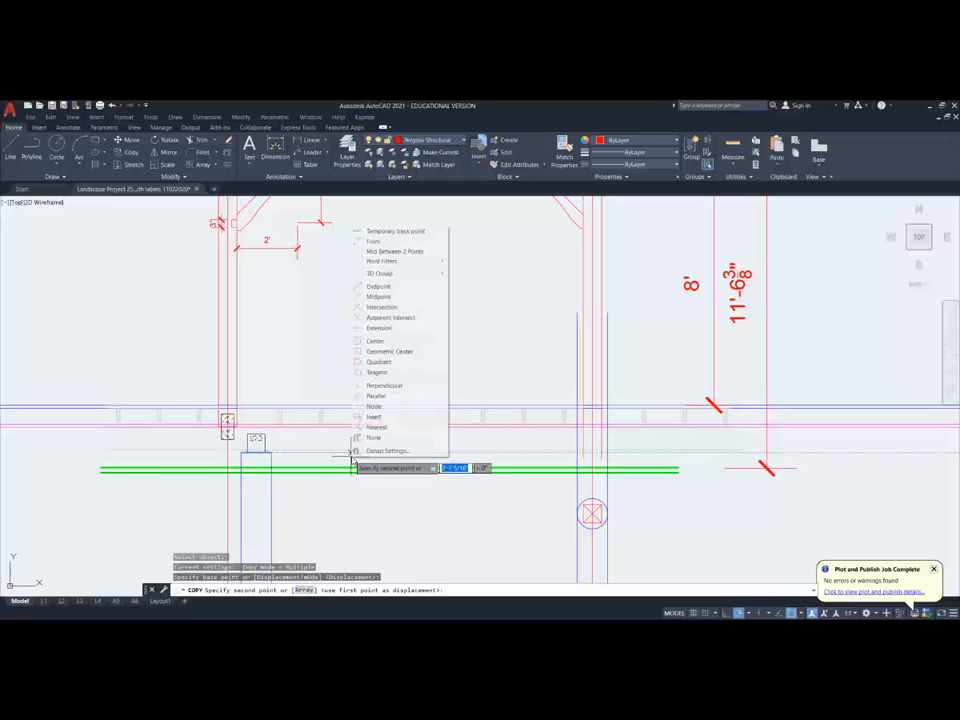
click(395, 388)
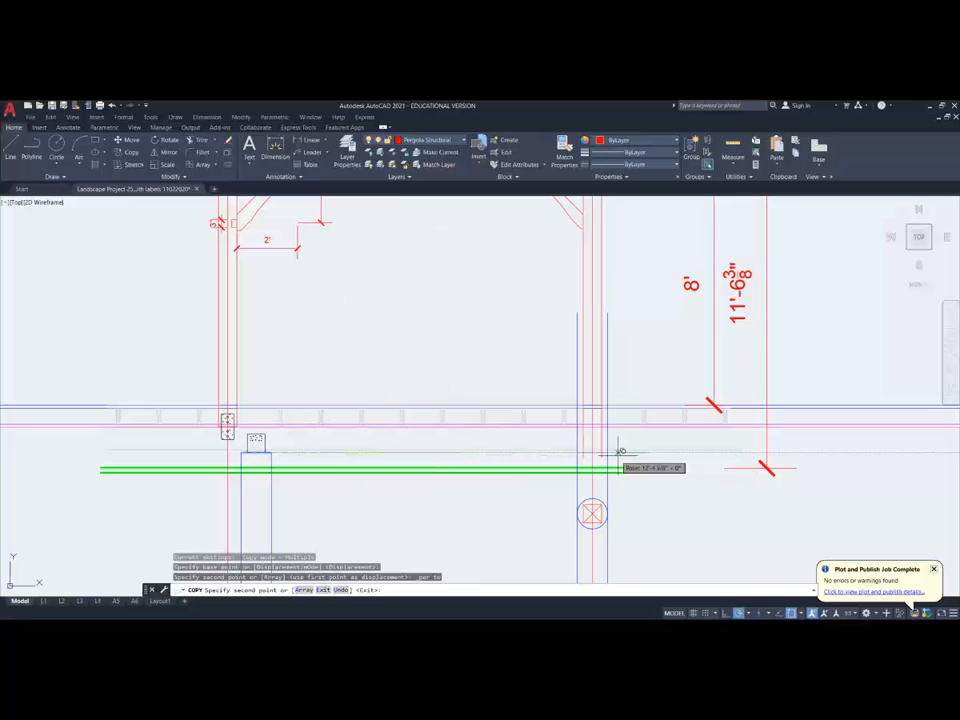
key(Escape)
Step: Copy the post connector from the pier beside the footing detail's dimensions onto the front elevation's right pier top
scroll(617, 454, down, 2)
scroll(617, 454, down, 2)
middle_drag(639, 476, 439, 476)
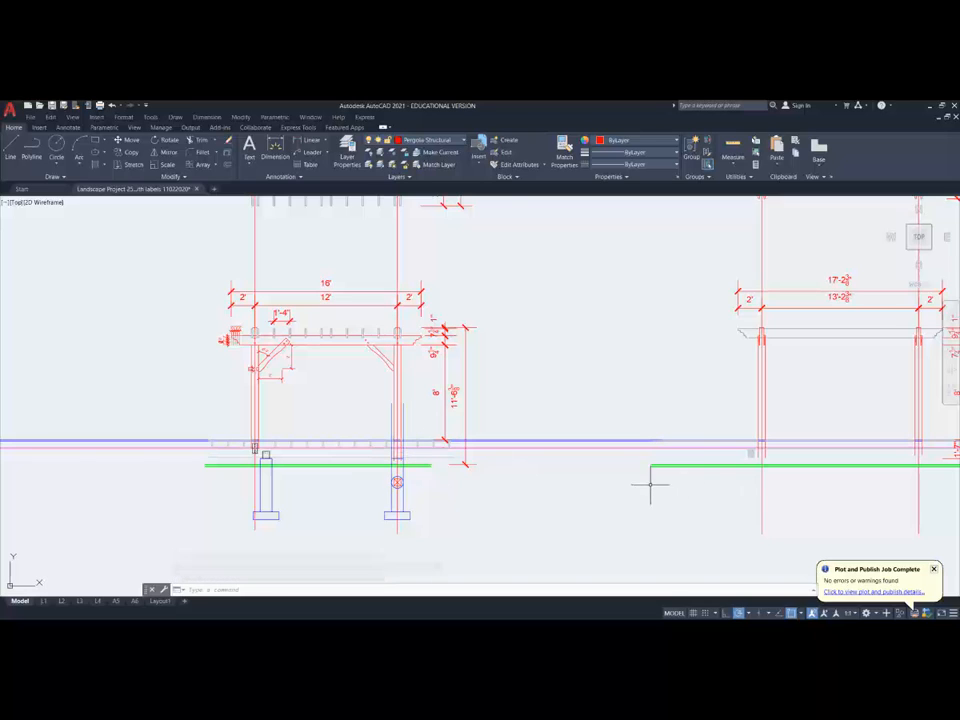
scroll(602, 486, down, 3)
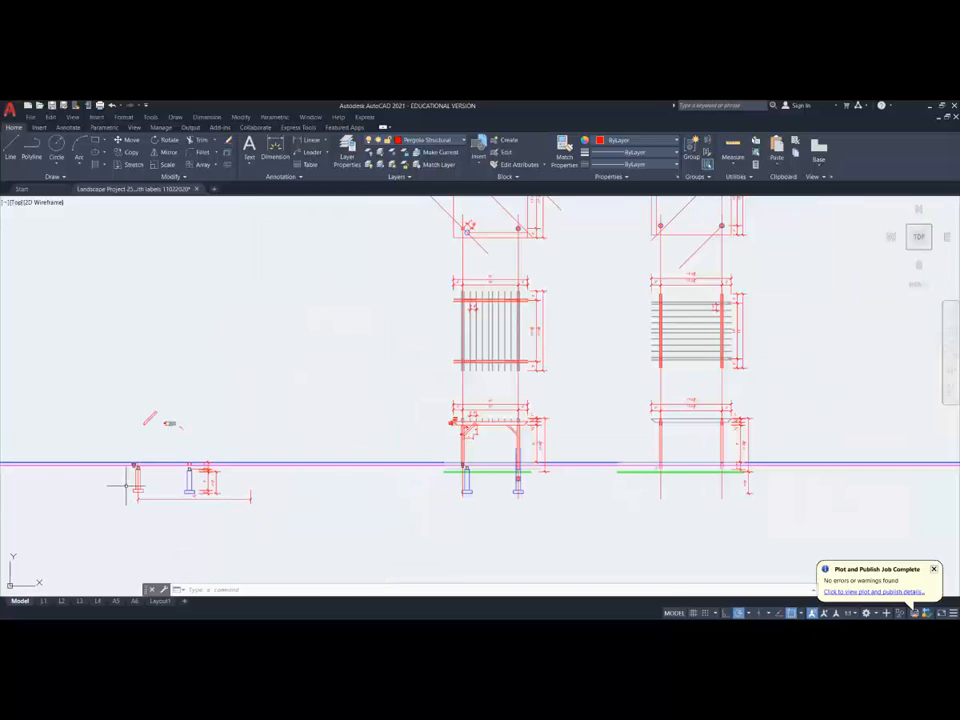
scroll(190, 478, up, 5)
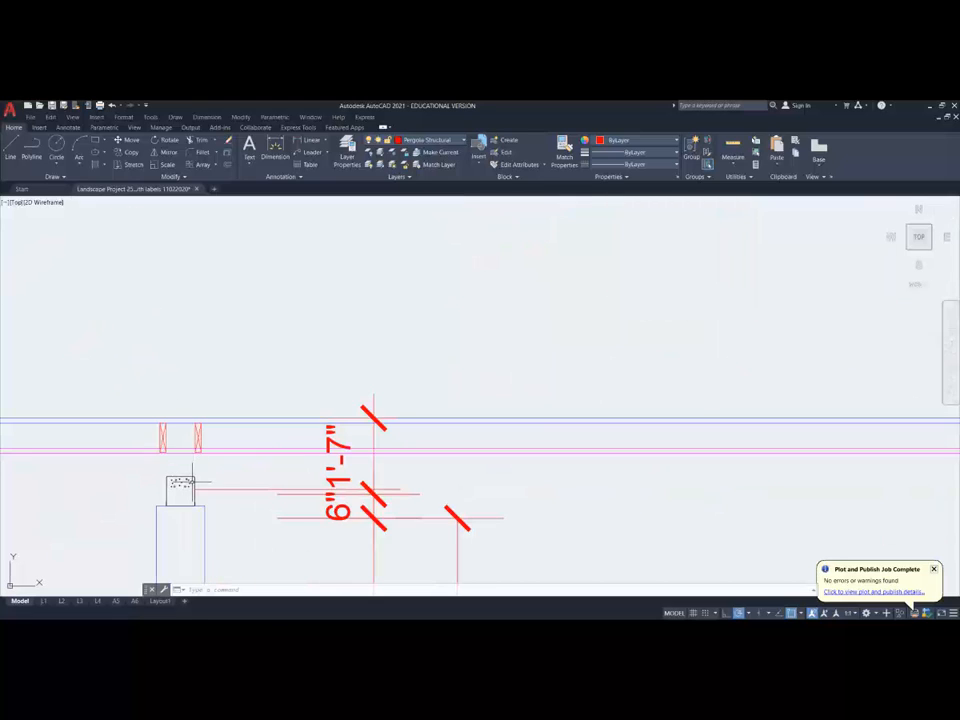
scroll(180, 484, up, 2)
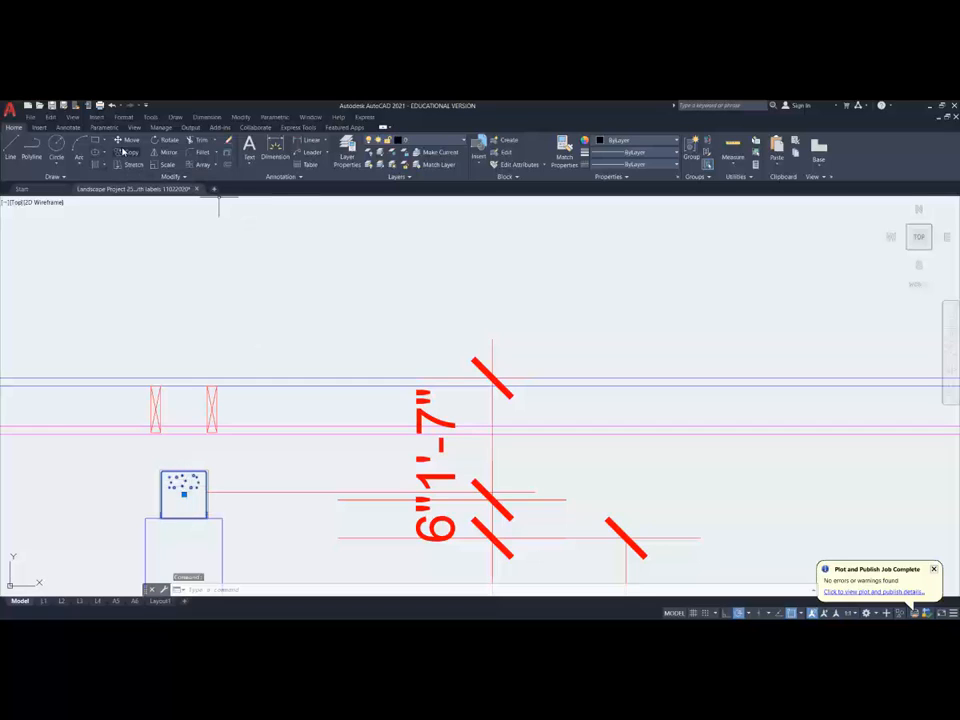
click(131, 153)
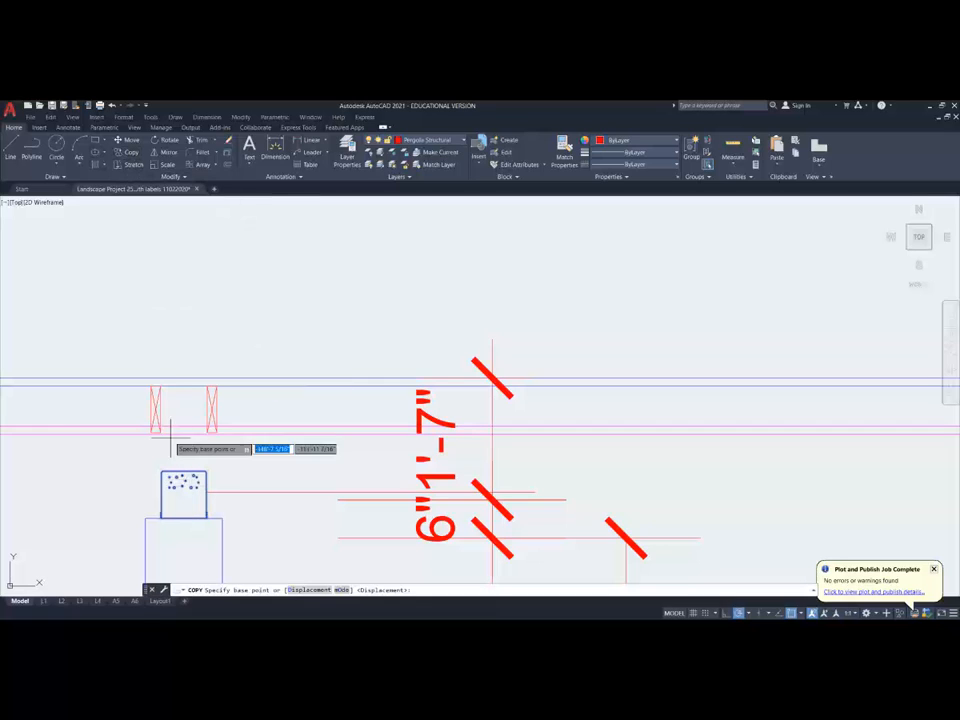
click(147, 516)
scroll(147, 516, down, 4)
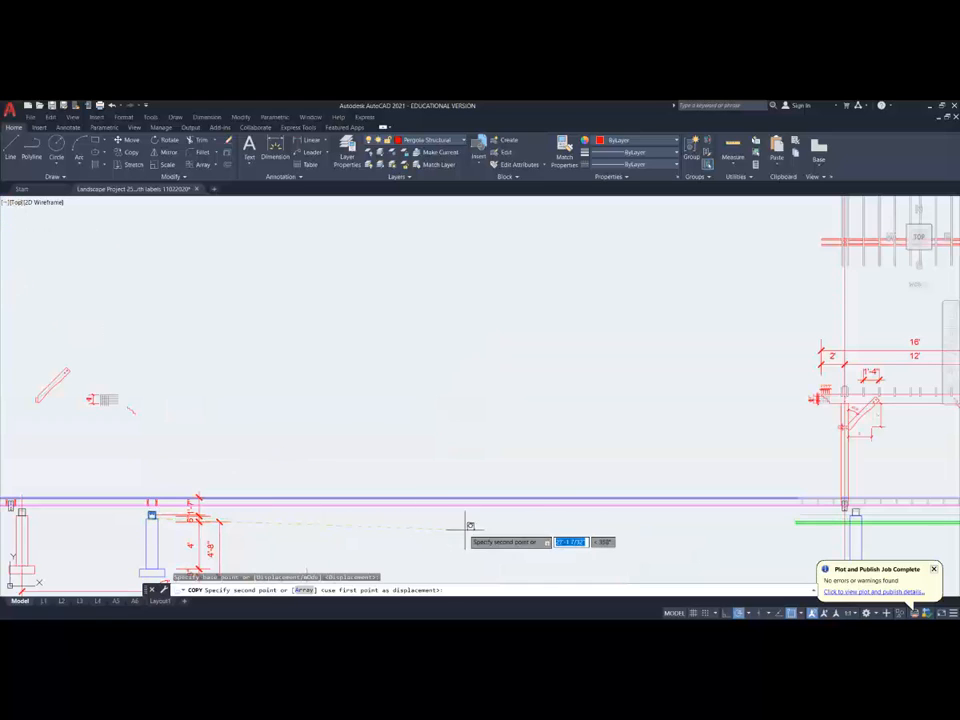
mouse_move(430, 514)
middle_down()
mouse_move(378, 485)
mouse_move(39, 424)
mouse_move(0, 372)
middle_up()
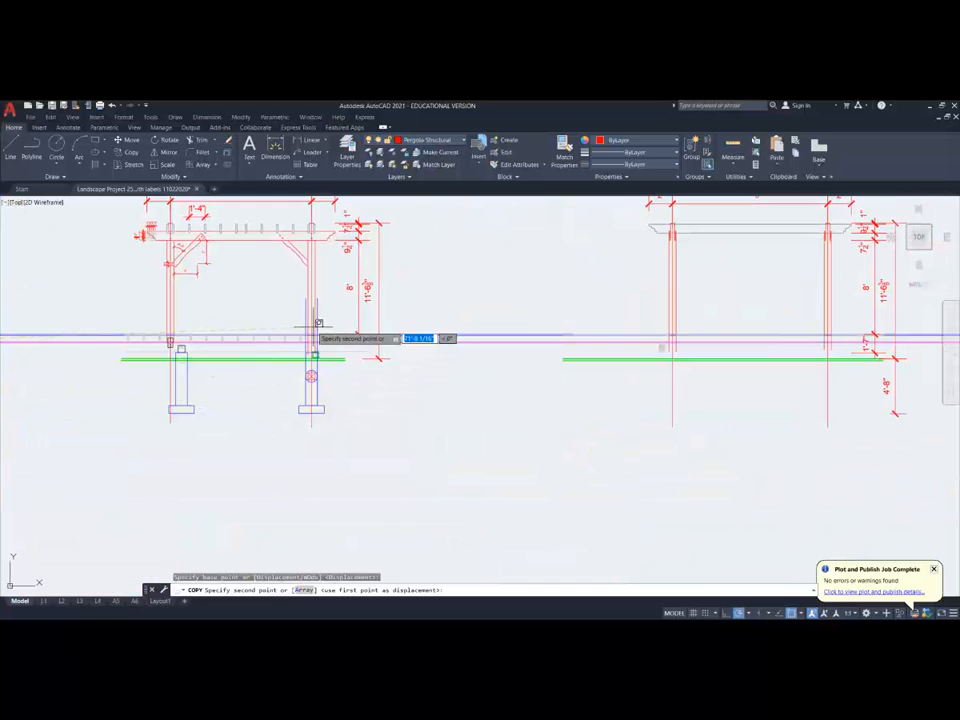
scroll(301, 349, up, 5)
scroll(303, 345, up, 4)
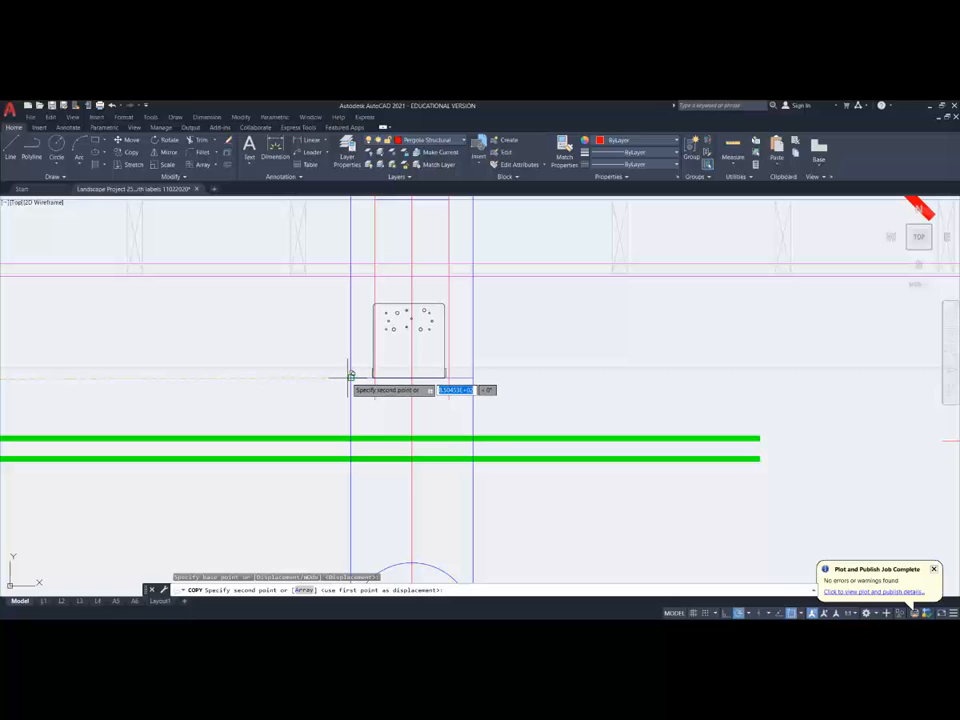
click(353, 375)
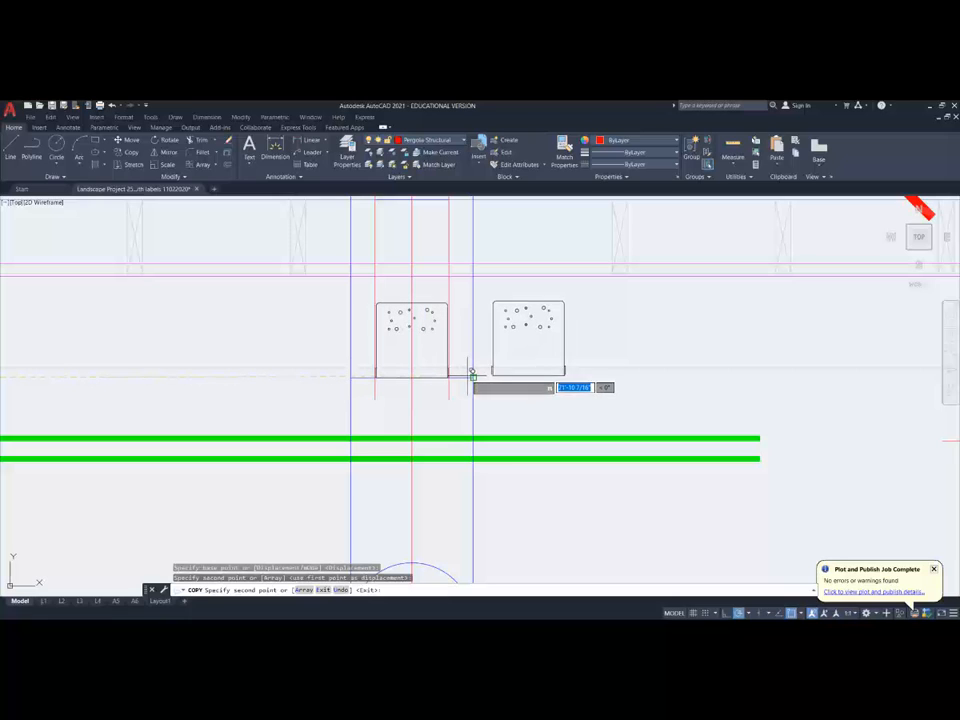
key(Escape)
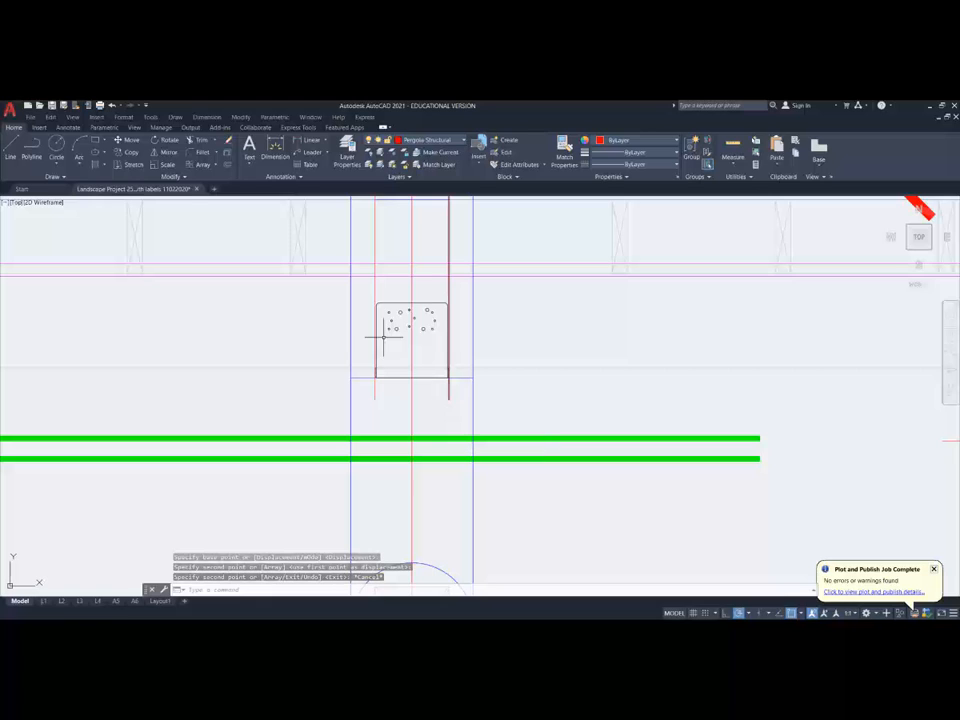
Step: Draw a horizontal line between the right post's two edges, level with the top of the connector's base
text(l)
key(Return)
scroll(432, 360, up, 5)
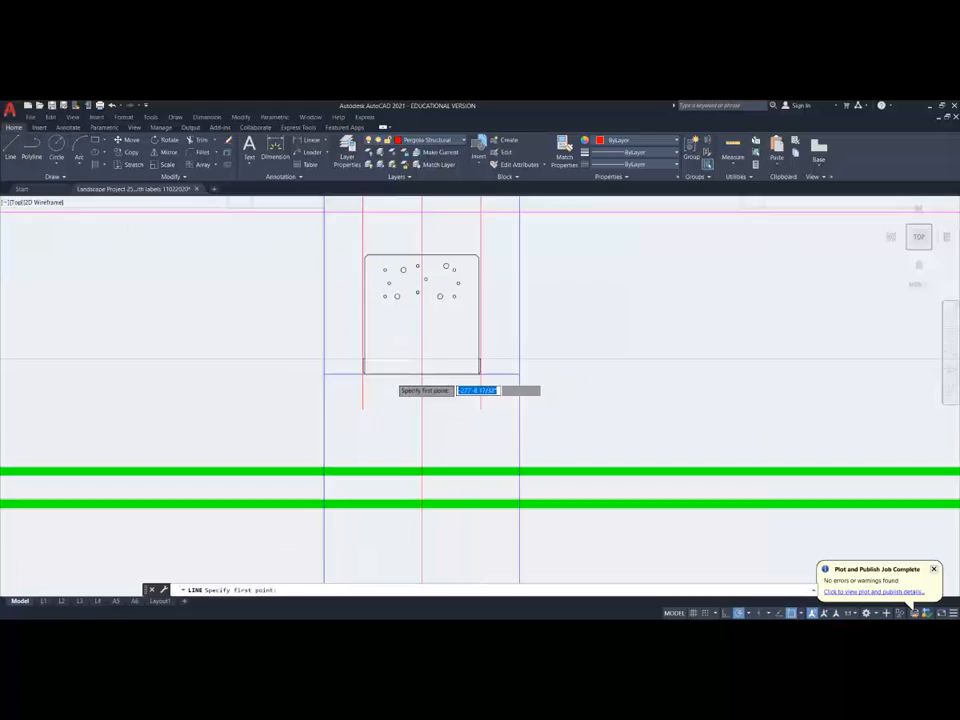
click(314, 325)
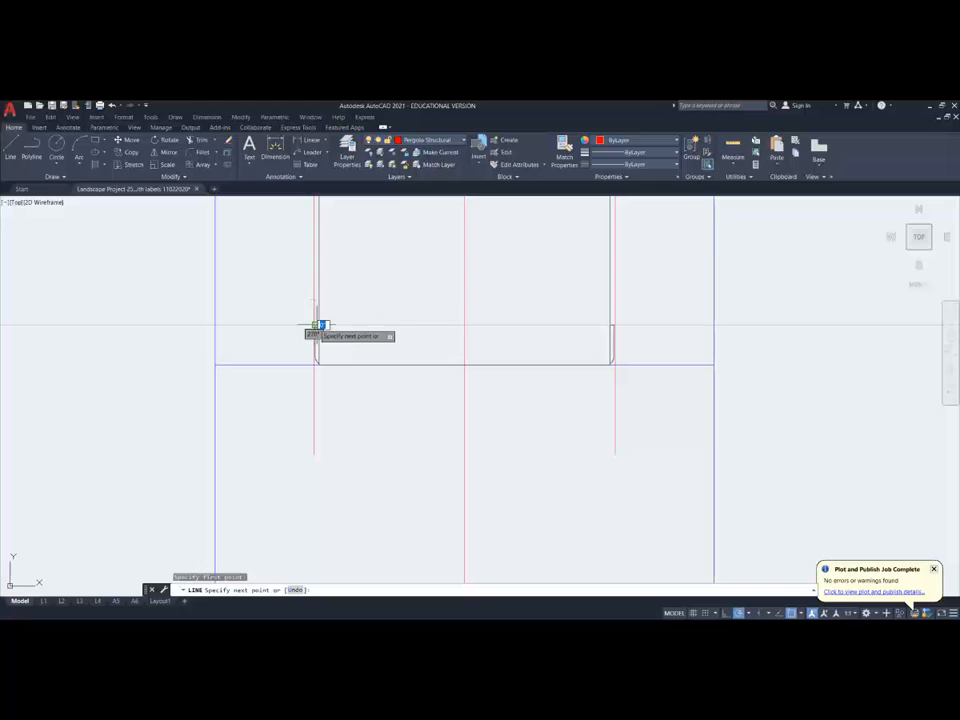
click(614, 325)
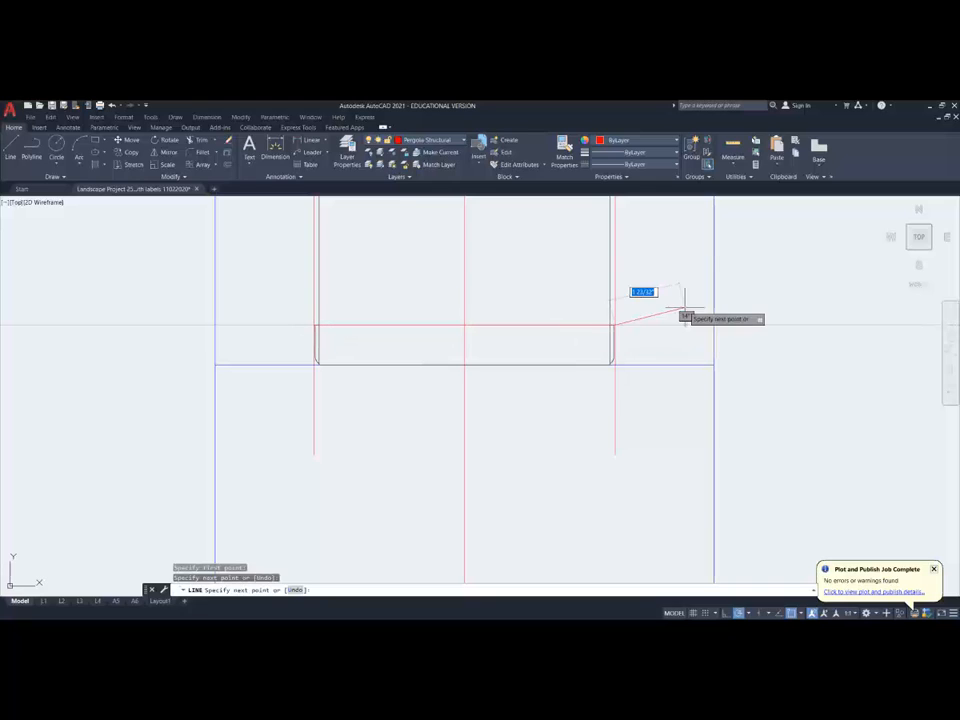
key(Return)
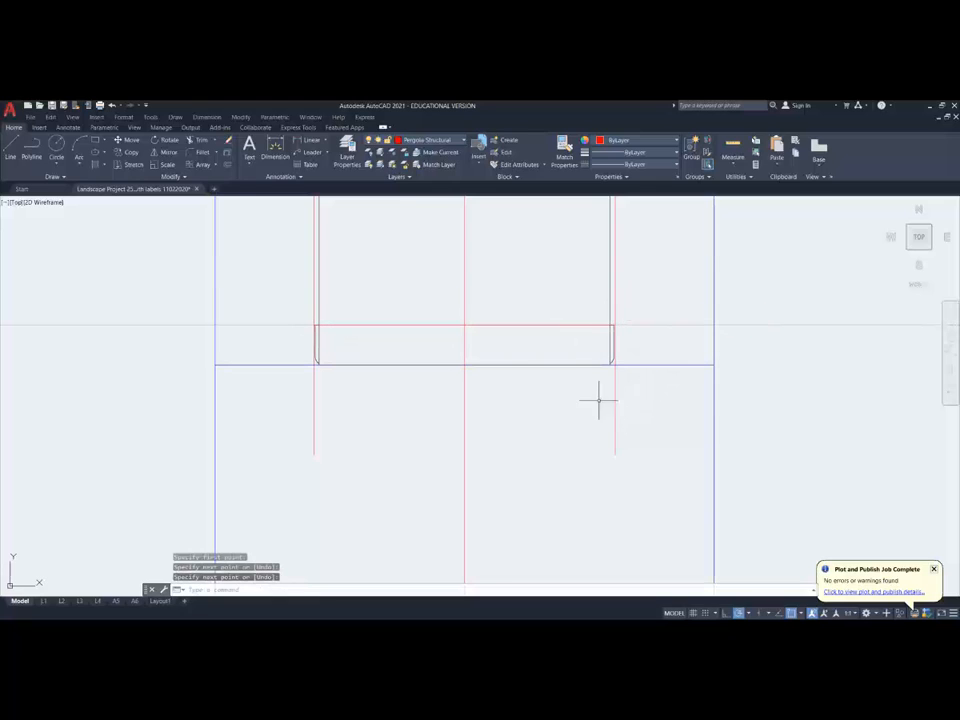
Step: Fillet both side lines of the right post to its new bottom line with square corners
click(205, 151)
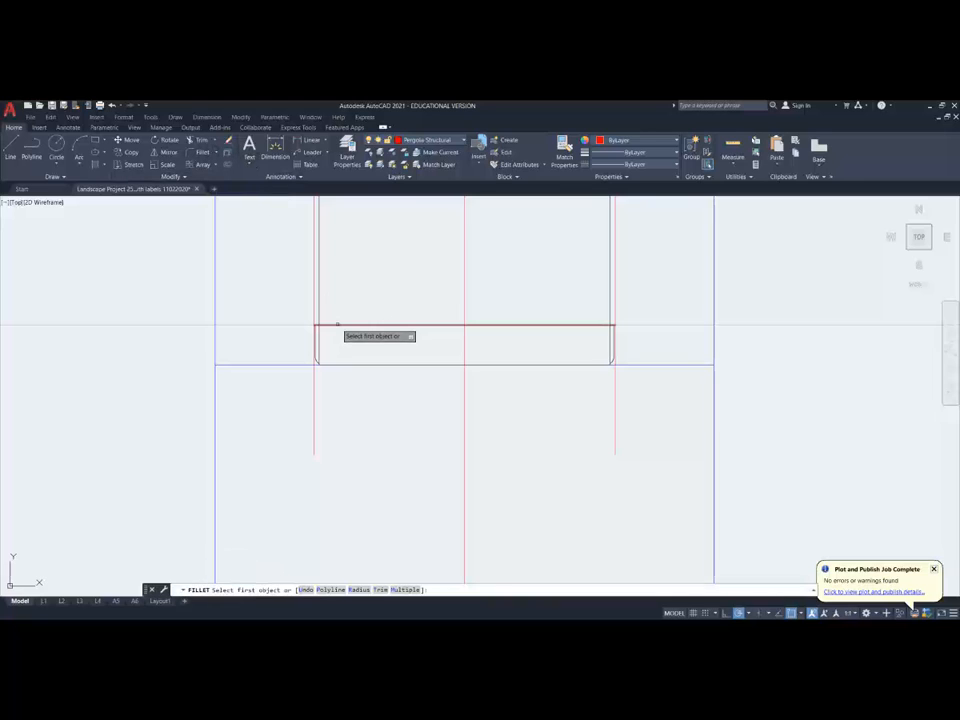
click(336, 326)
click(314, 308)
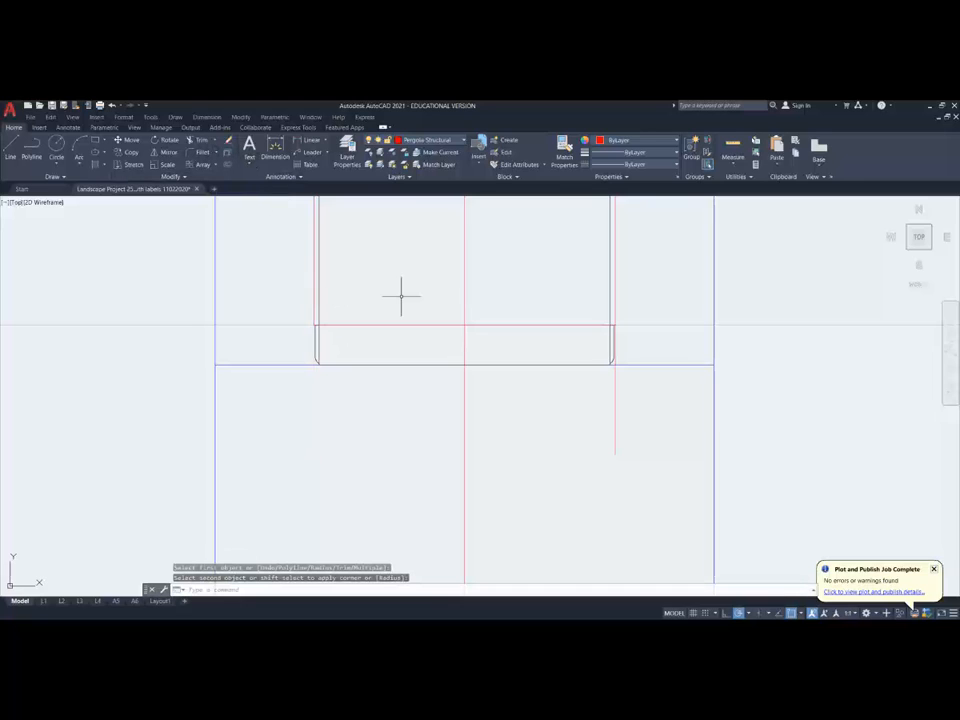
key(Return)
click(610, 326)
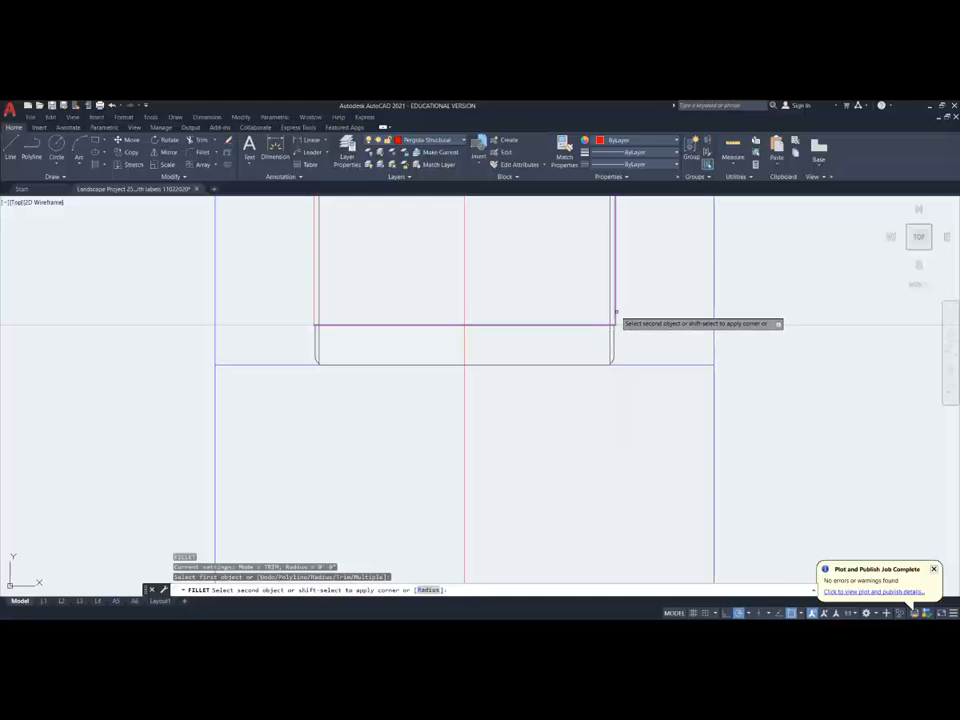
click(615, 312)
Step: Fillet the right pier's side lines to its top line with square corners, removing the excess above
key(Return)
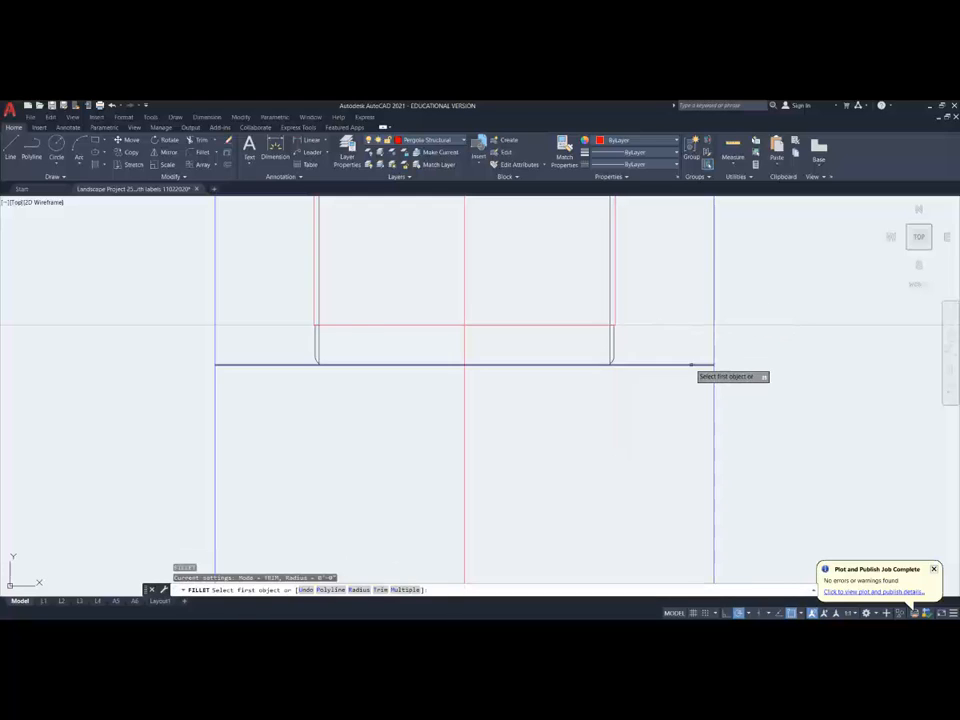
click(700, 366)
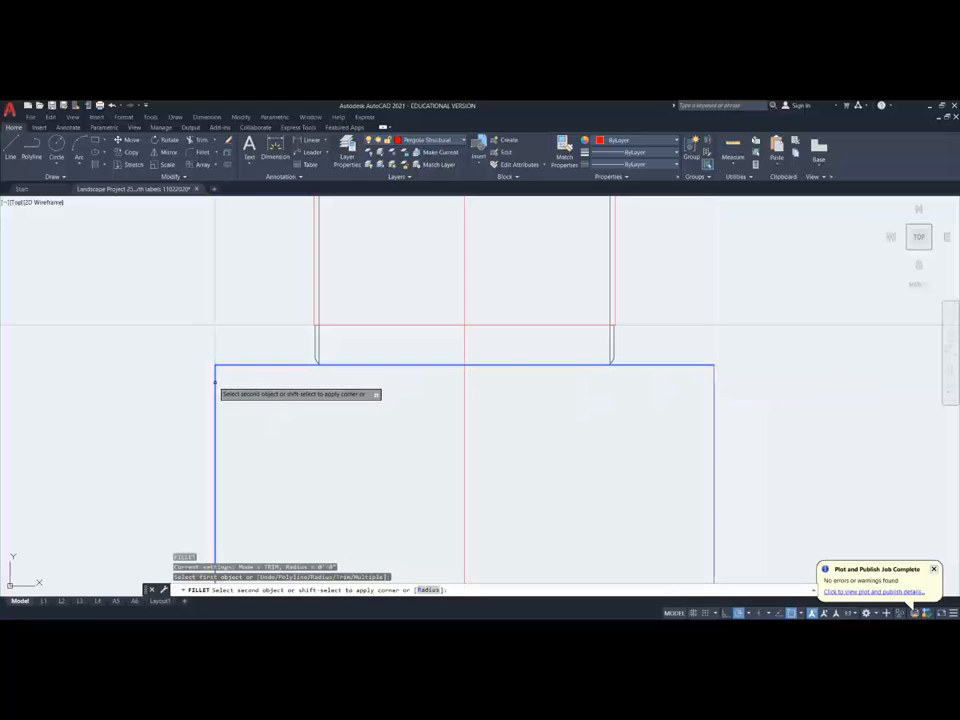
click(216, 385)
Step: Measure the width of the red crossed square inside the right pier's circle with a linear dimension
scroll(392, 380, down, 2)
scroll(392, 380, down, 8)
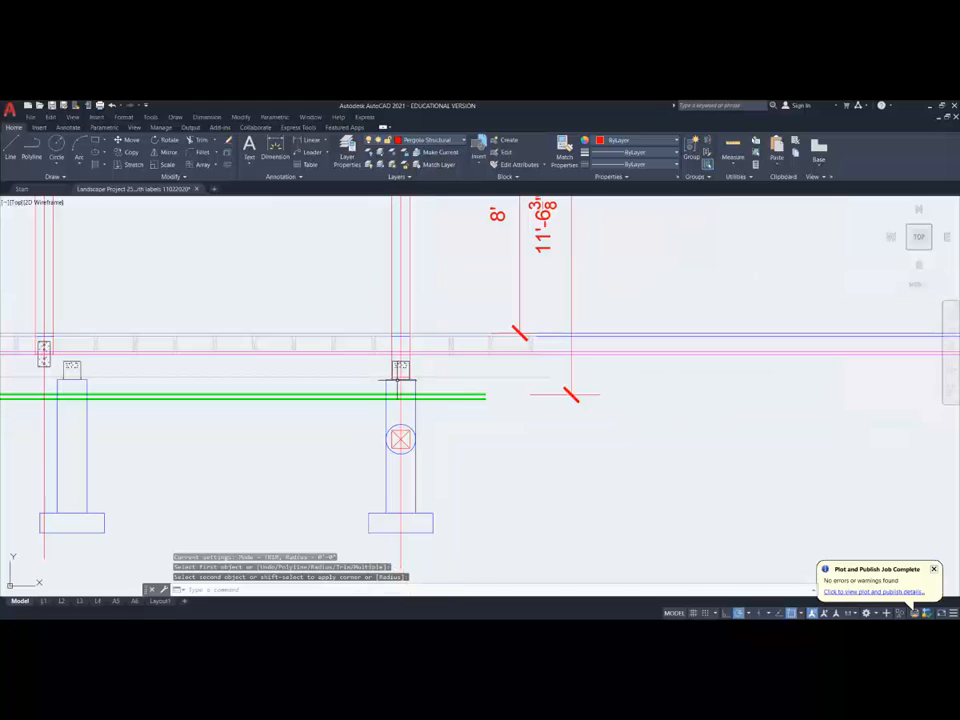
click(370, 417)
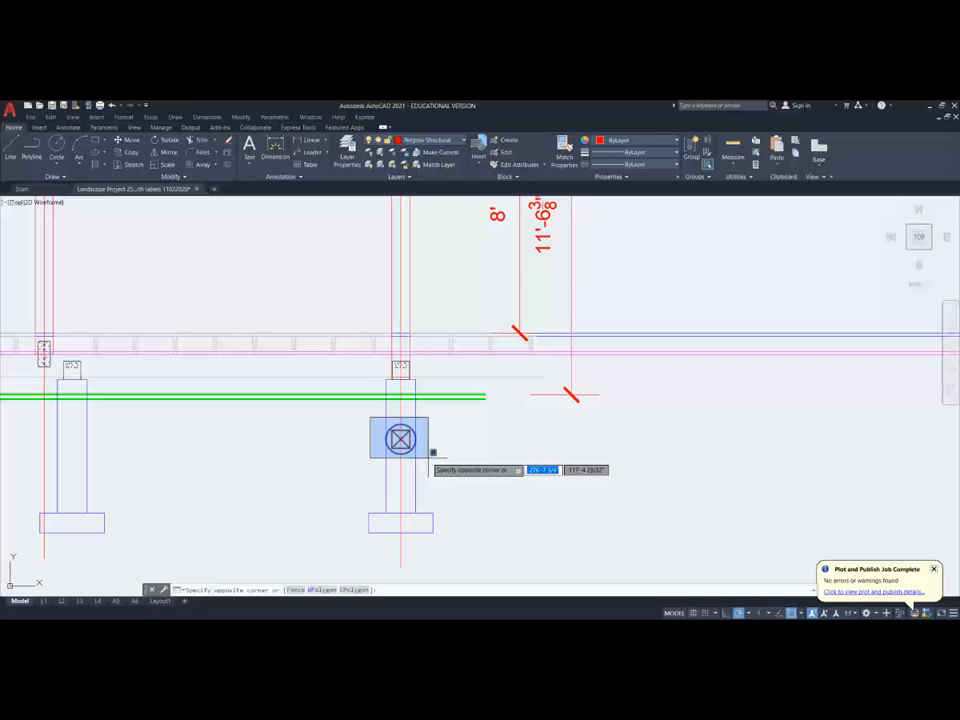
key(Escape)
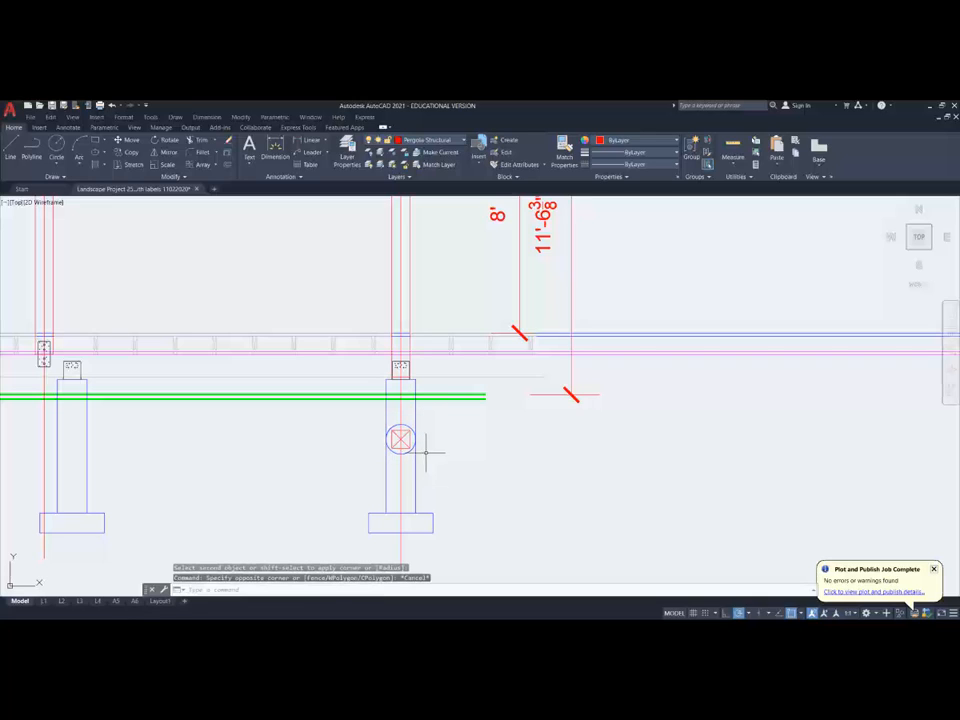
scroll(419, 422, up, 6)
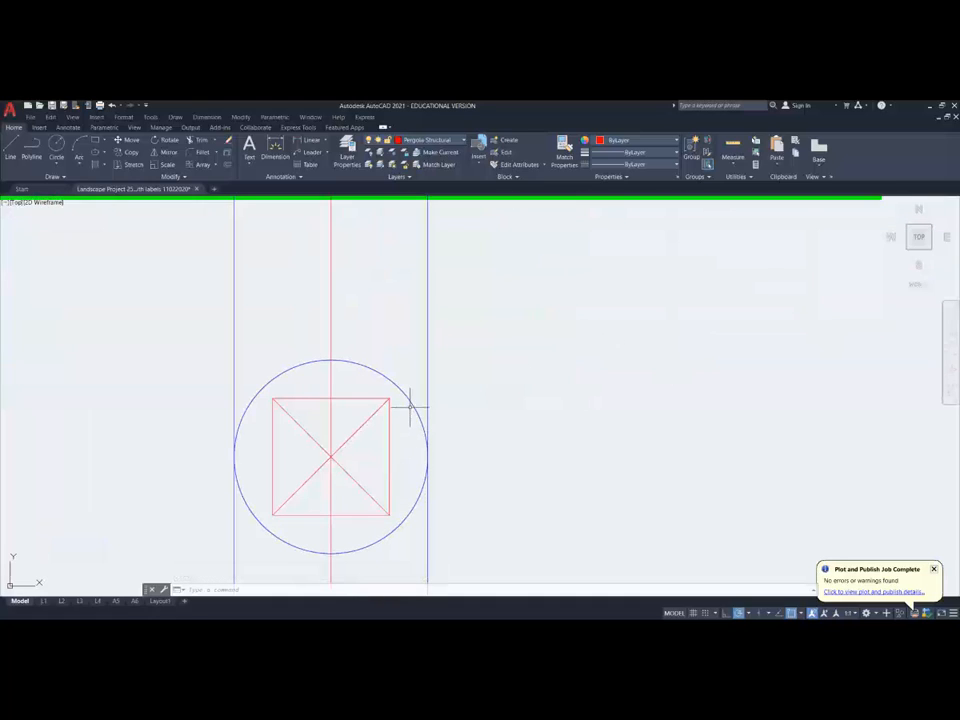
middle_drag(408, 440, 458, 408)
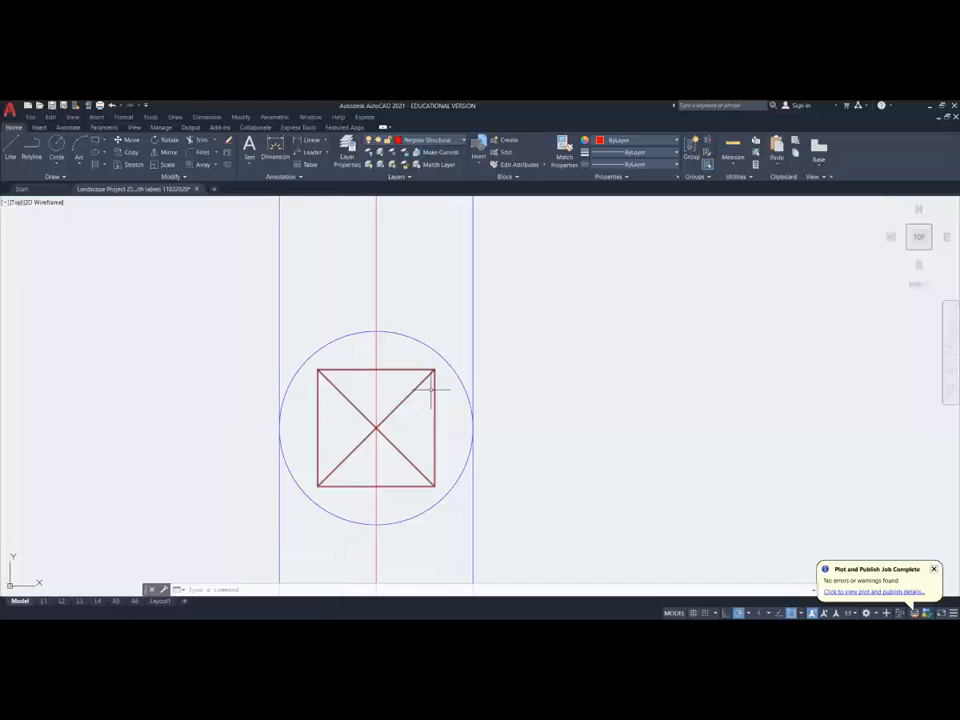
click(301, 141)
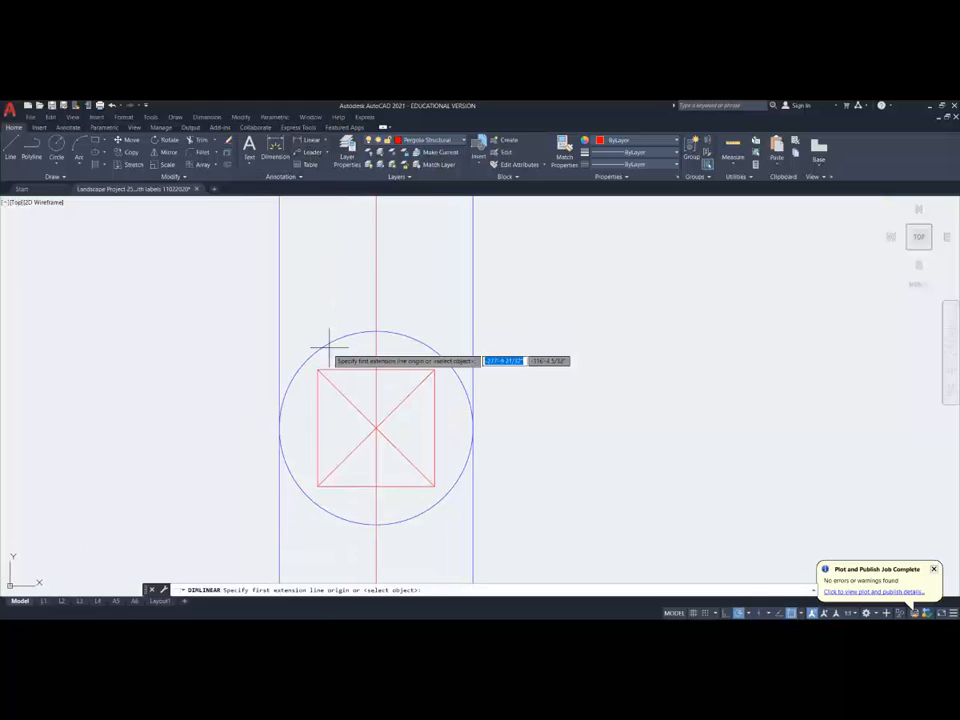
click(317, 370)
click(435, 370)
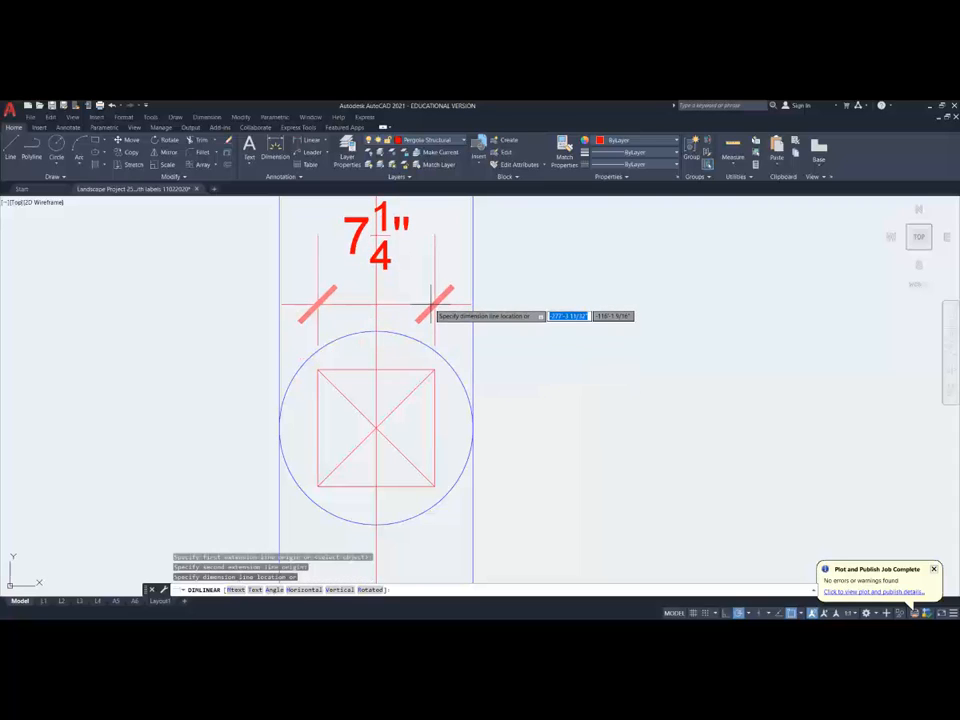
key(Escape)
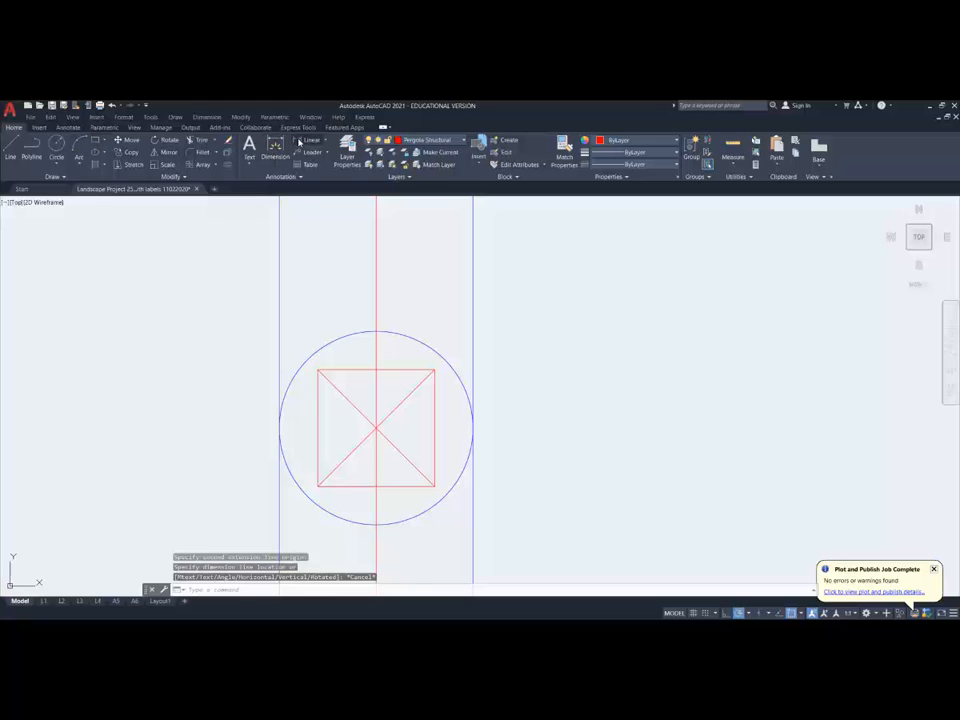
Step: Measure the diameter of the blue circle around the crossed square with a linear dimension
key(space)
click(279, 428)
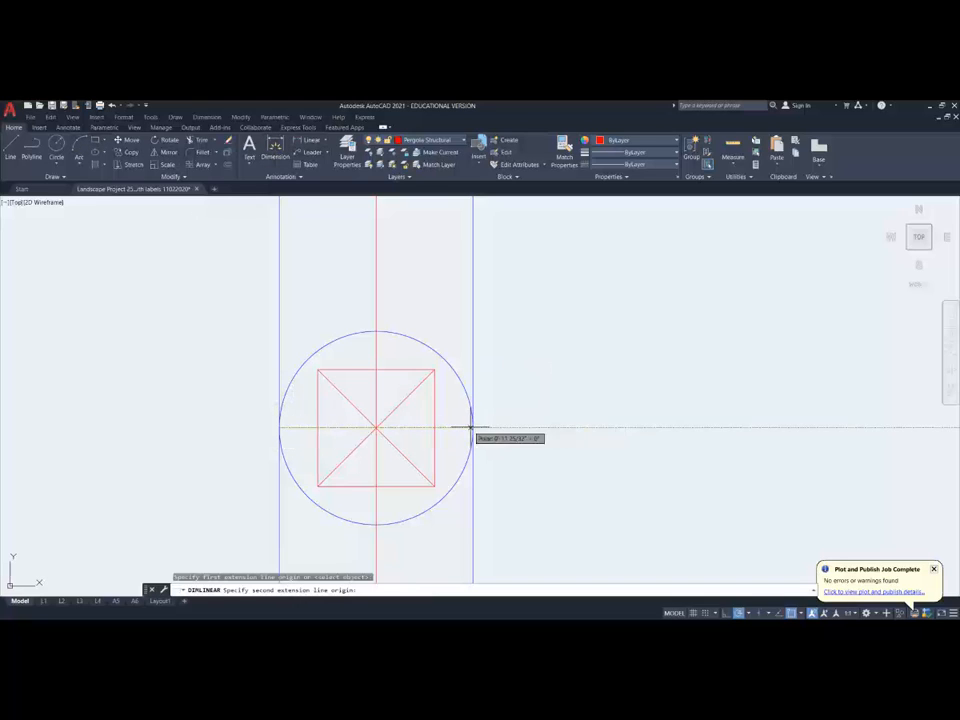
click(474, 428)
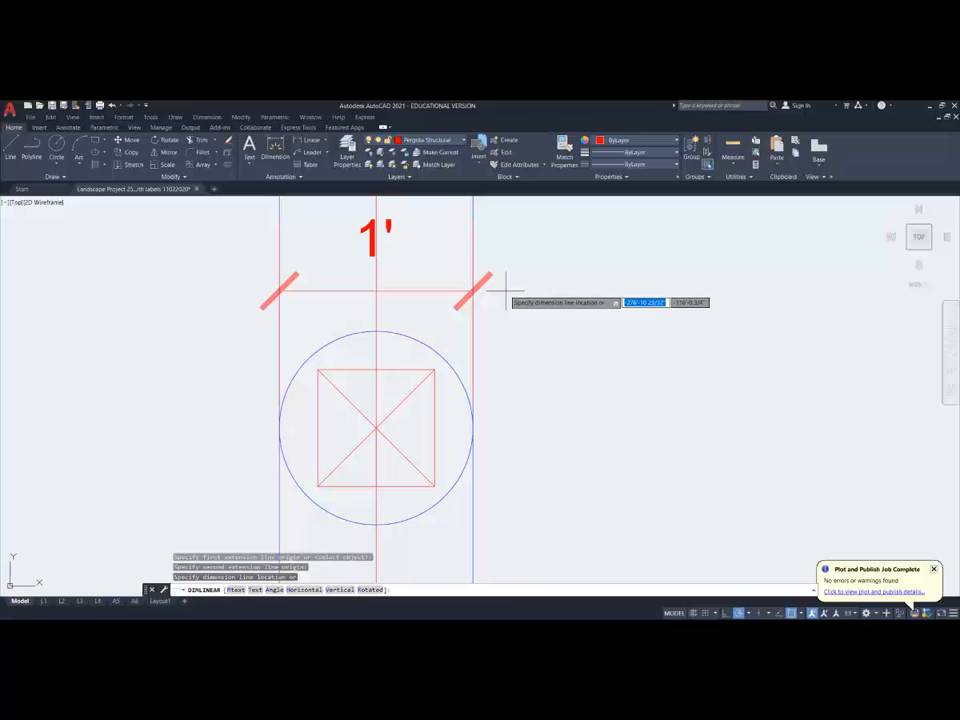
key(Escape)
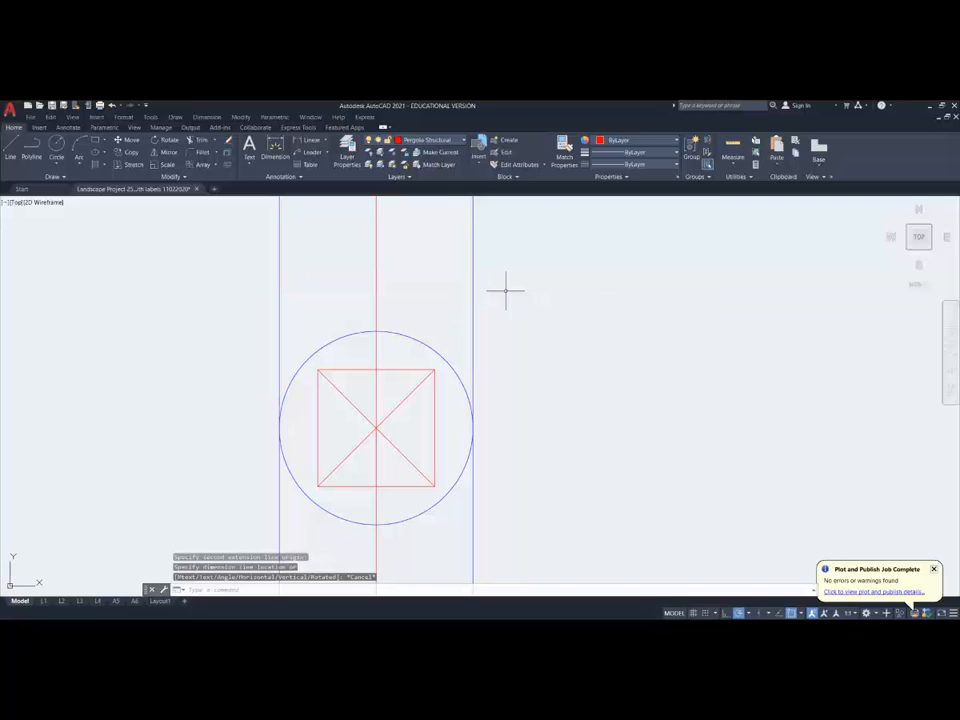
Step: Measure the horizontal gap between the blue circle's right edge and the crossed square's right side with a linear dimension
key(Return)
click(472, 427)
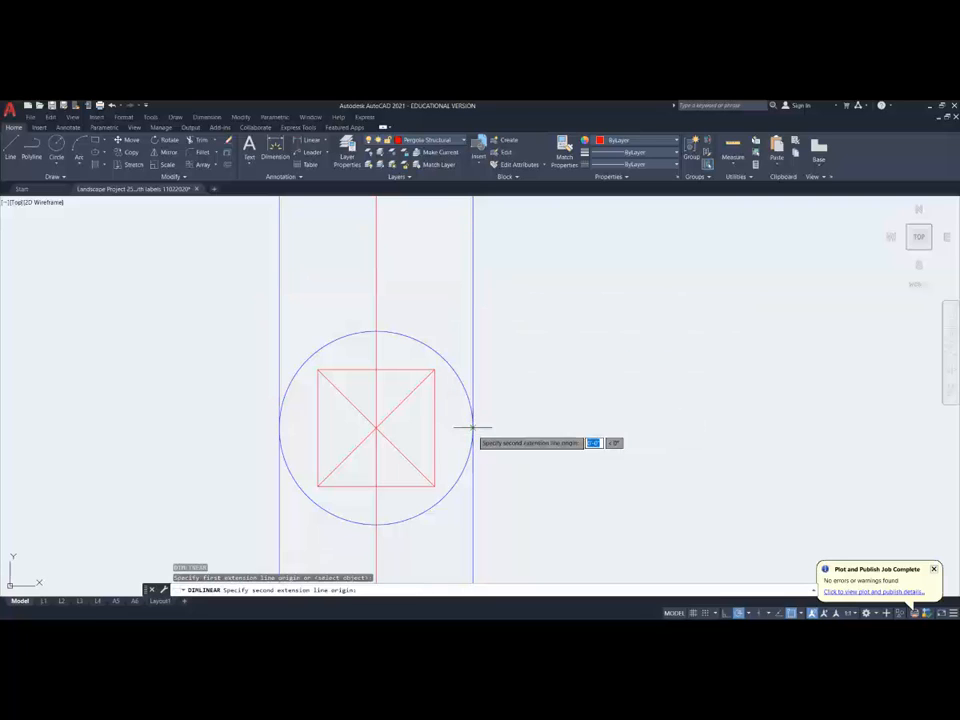
click(434, 428)
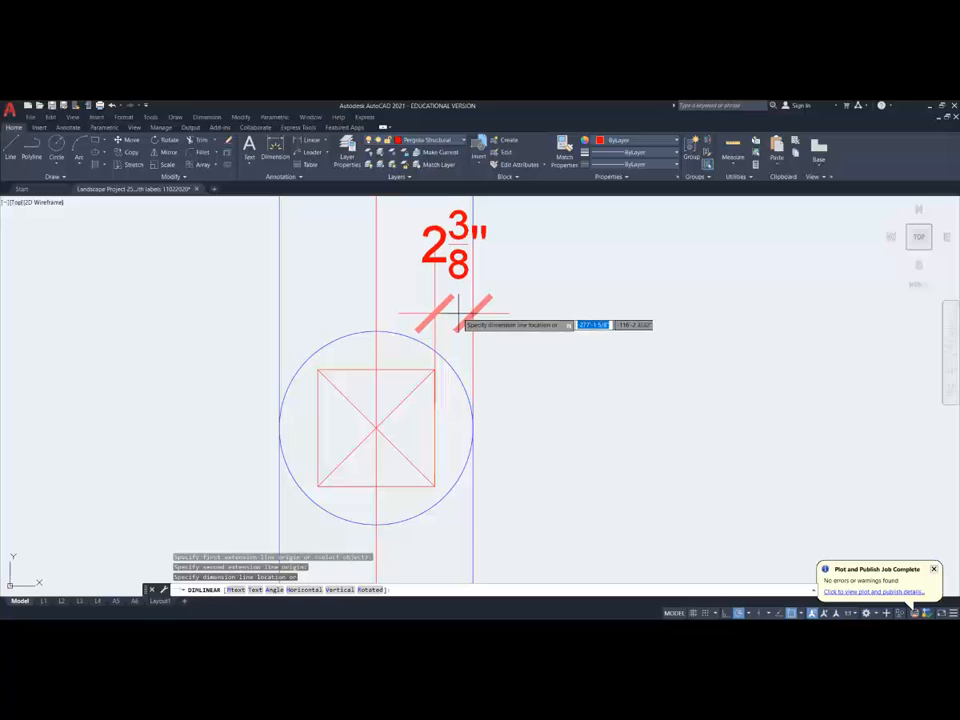
key(Escape)
click(457, 372)
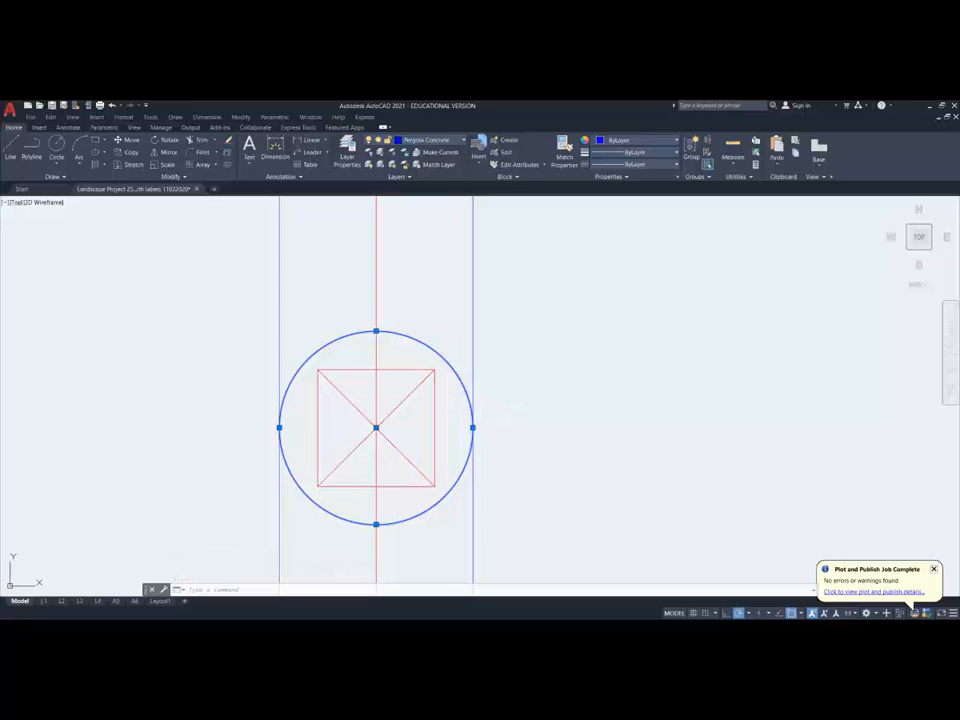
key(Escape)
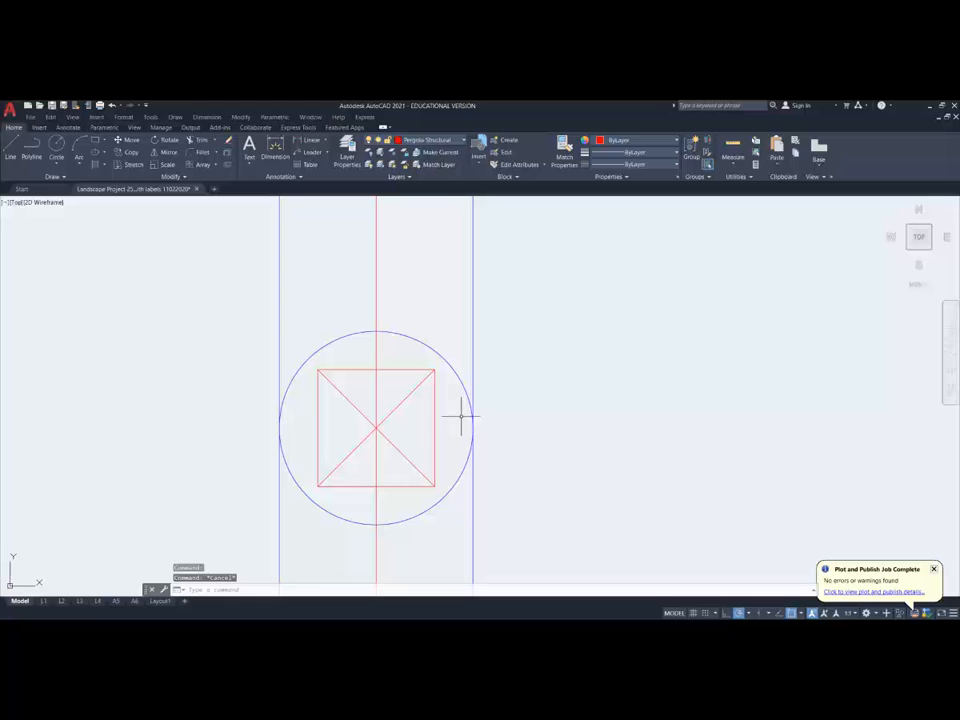
Step: Delete the blue circle and red crossed square left over inside the right pier of the front elevation
scroll(470, 430, down, 6)
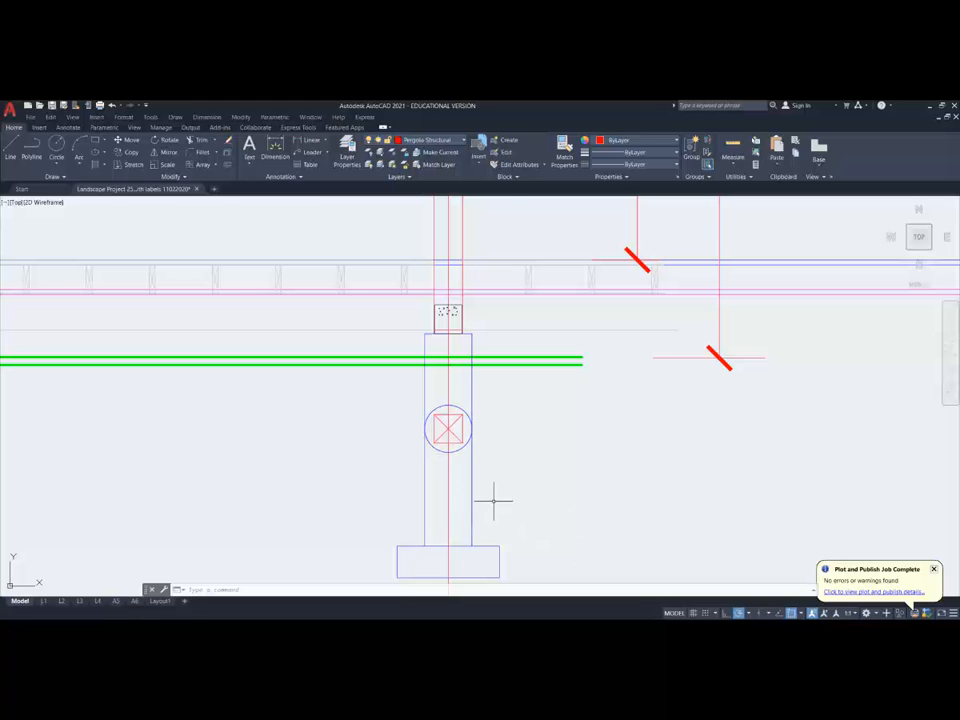
scroll(495, 500, down, 3)
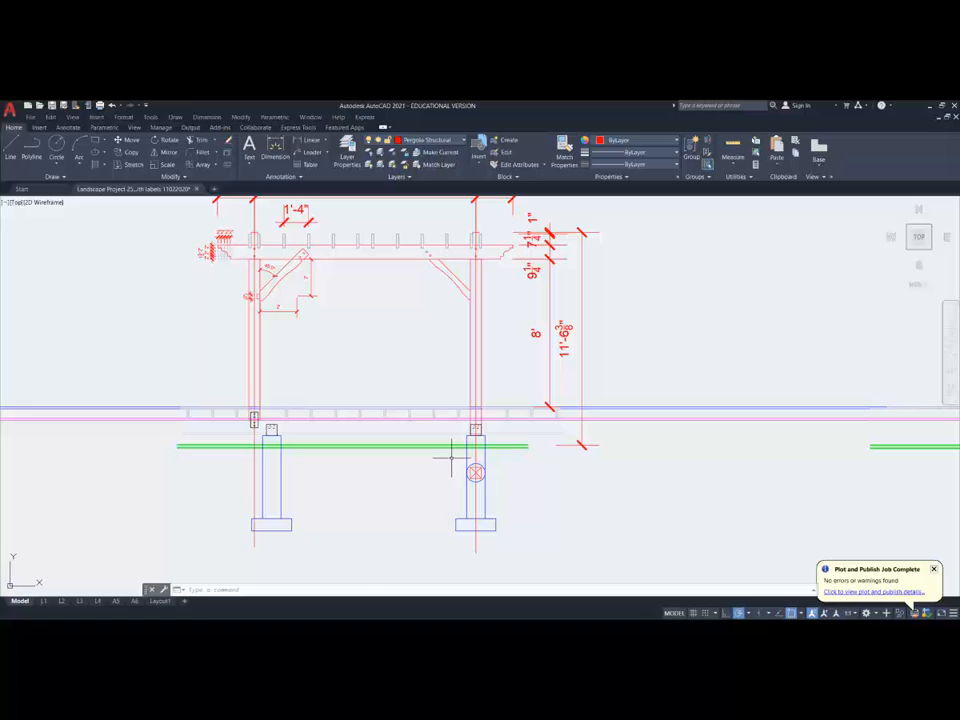
click(475, 472)
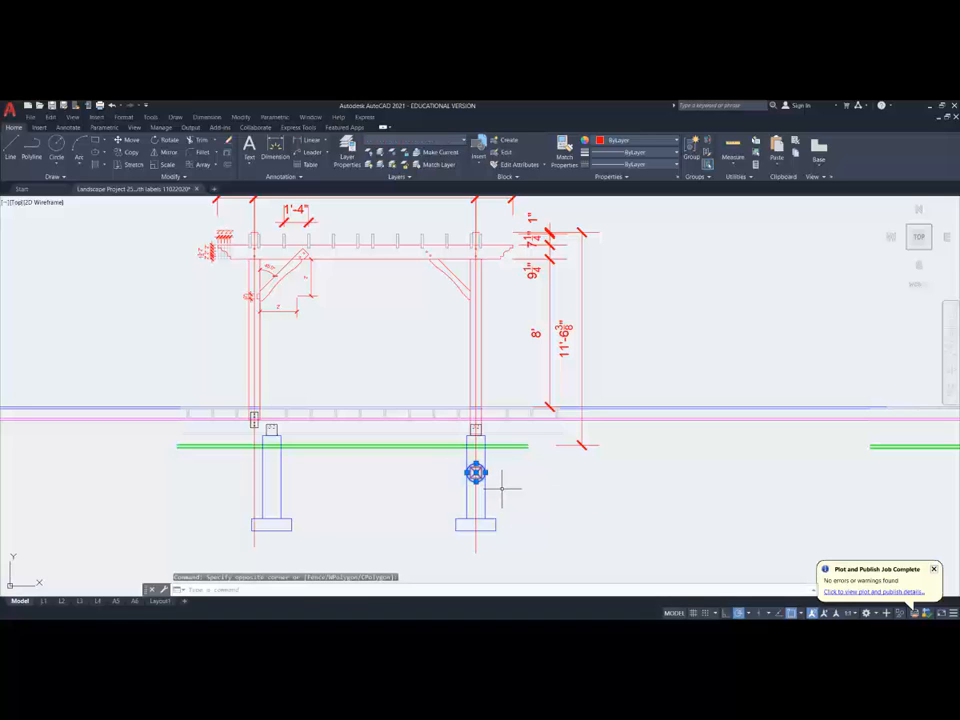
key(Delete)
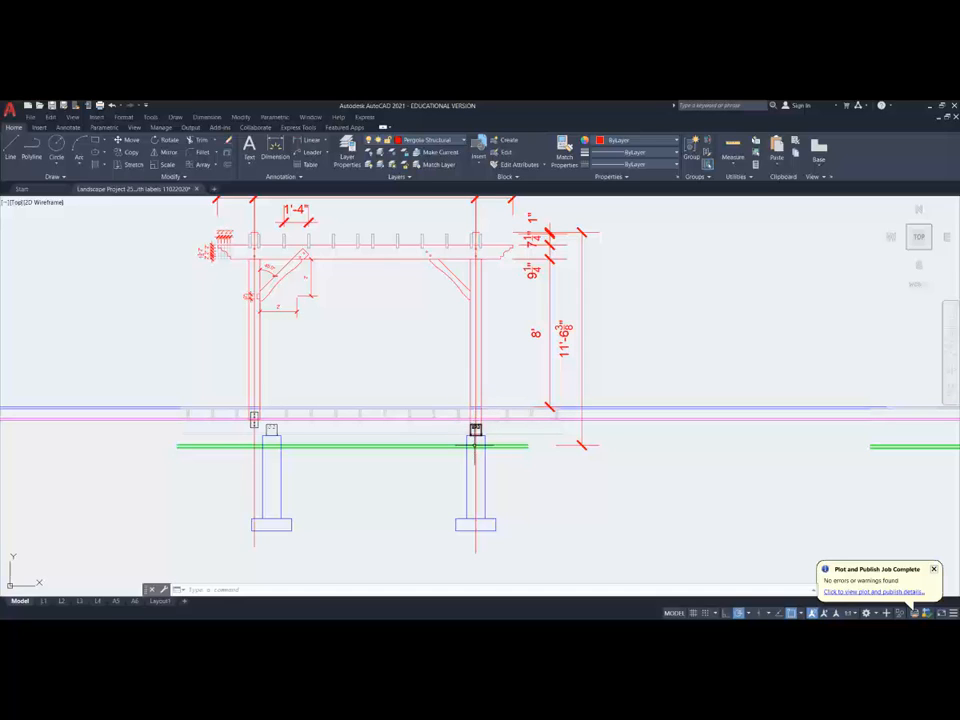
Step: Examine the post squares and pier circles along the lower edge of the pergola's footing plan
scroll(429, 476, down, 5)
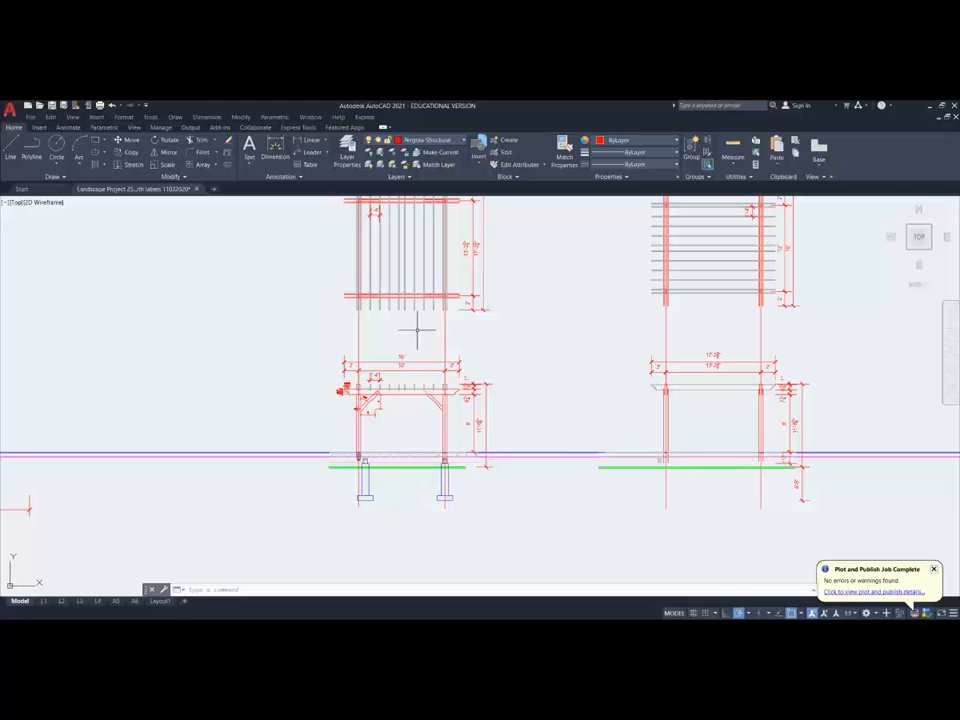
middle_drag(417, 334, 391, 618)
scroll(374, 384, up, 4)
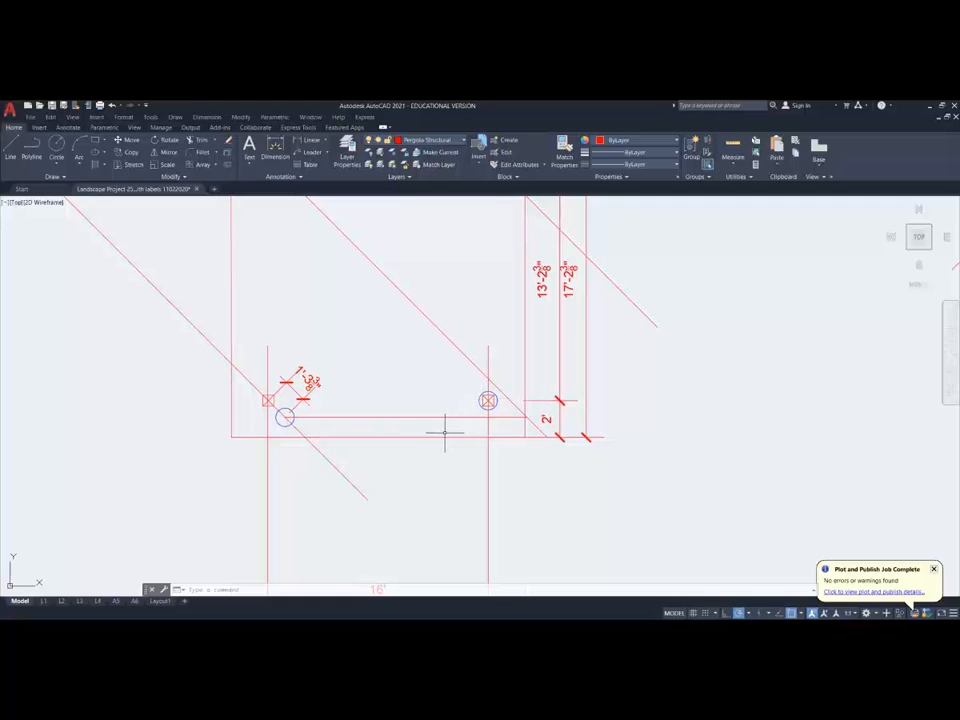
Step: Examine the post and footing positions in both pergola foundation plans and the framing plan and elevation beneath them
scroll(444, 435, down, 3)
scroll(445, 433, up, 1)
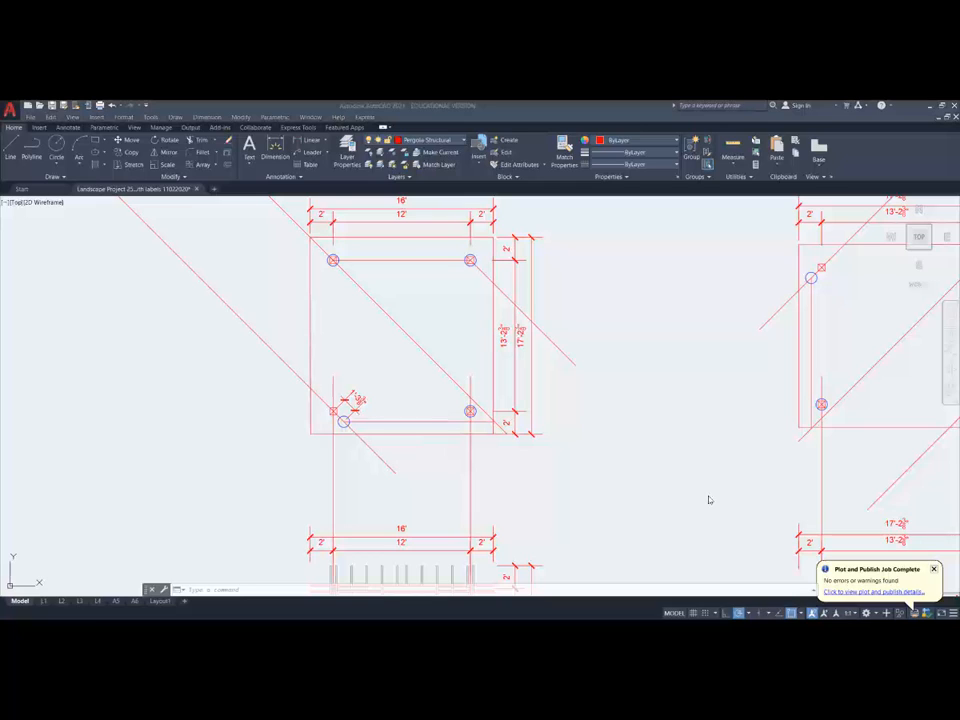
click(618, 473)
mouse_move(608, 472)
middle_down()
mouse_move(544, 467)
mouse_move(401, 499)
middle_up()
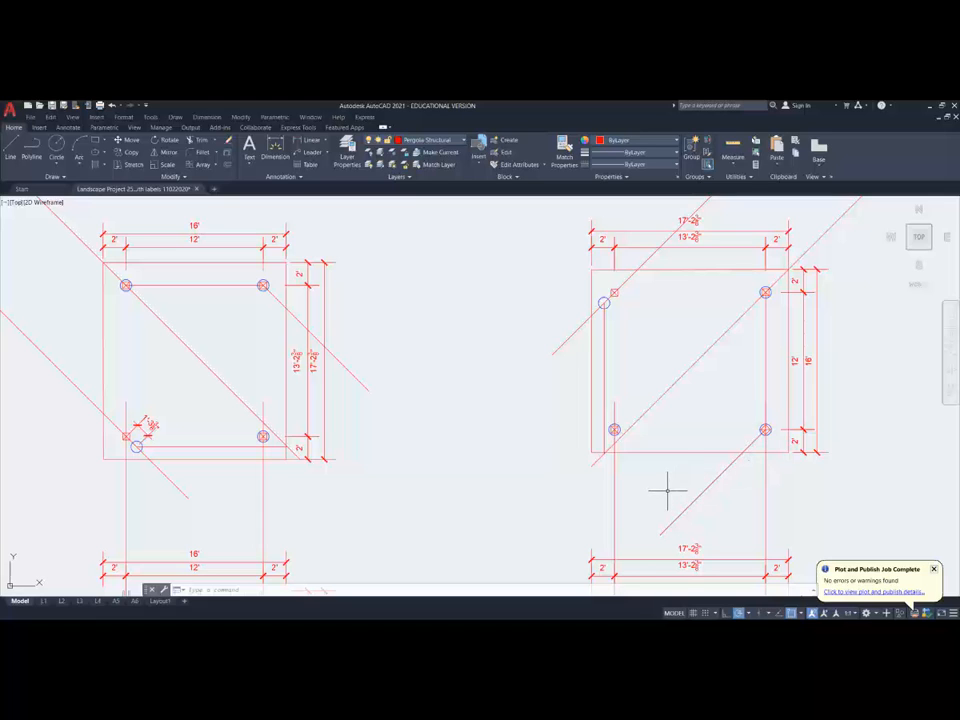
mouse_move(667, 490)
middle_down()
mouse_move(619, 452)
mouse_move(587, 435)
mouse_move(566, 443)
mouse_move(535, 418)
middle_up()
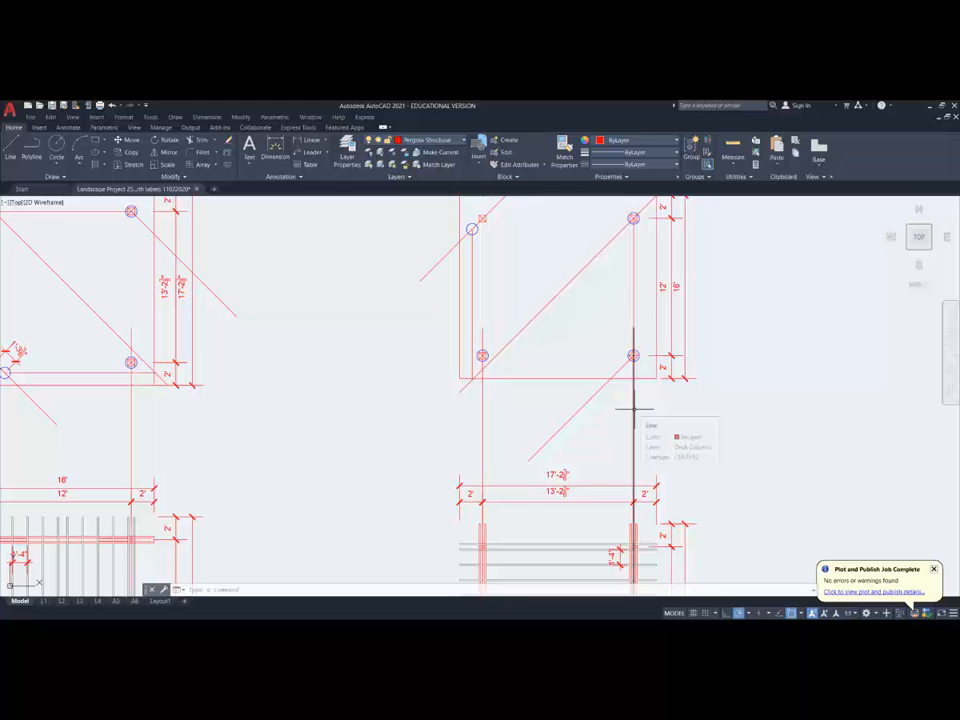
mouse_move(572, 542)
middle_down()
mouse_move(553, 414)
mouse_move(545, 185)
middle_up()
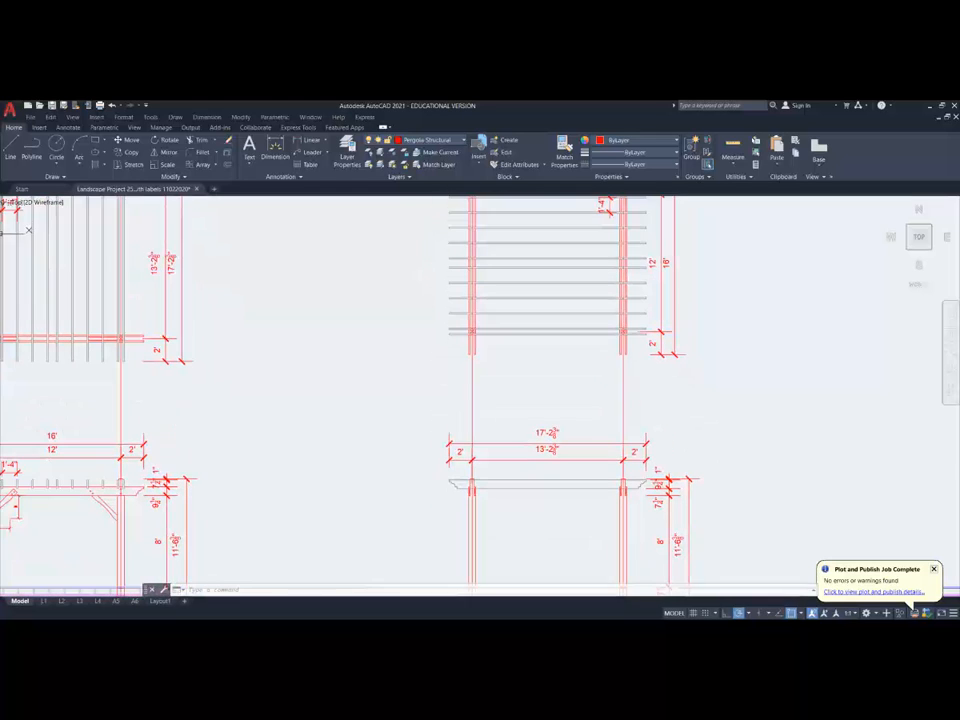
mouse_move(568, 519)
middle_down()
mouse_move(578, 309)
mouse_move(551, 328)
mouse_move(530, 495)
mouse_move(519, 468)
mouse_move(516, 518)
middle_up()
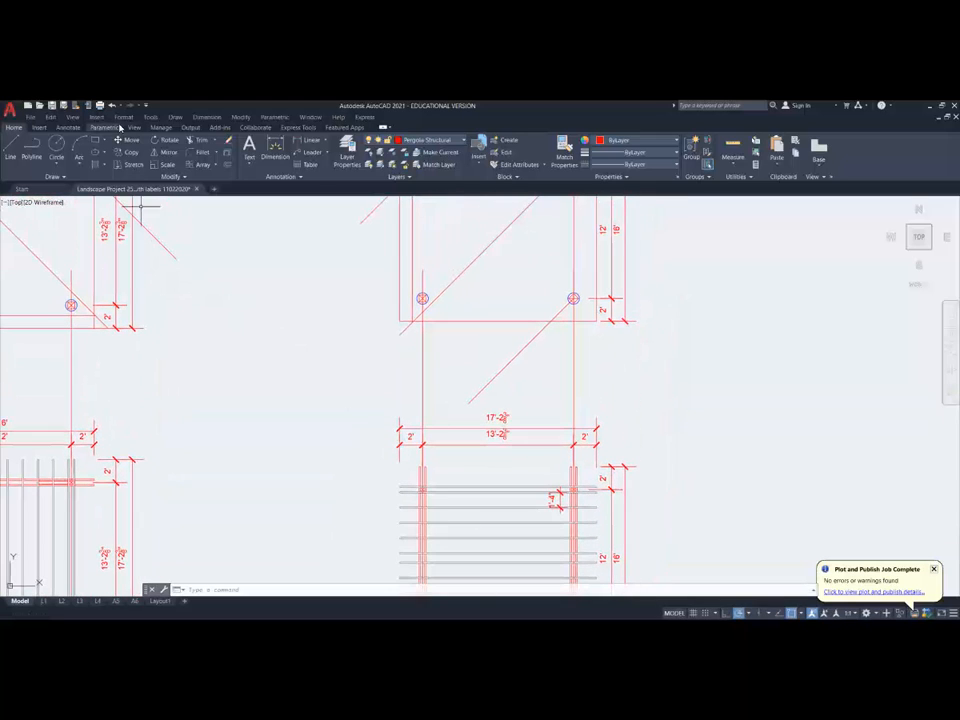
Step: Copy the two lower post-and-footing symbols of the second foundation plan straight down to just below the elevation's green grade lines
click(133, 155)
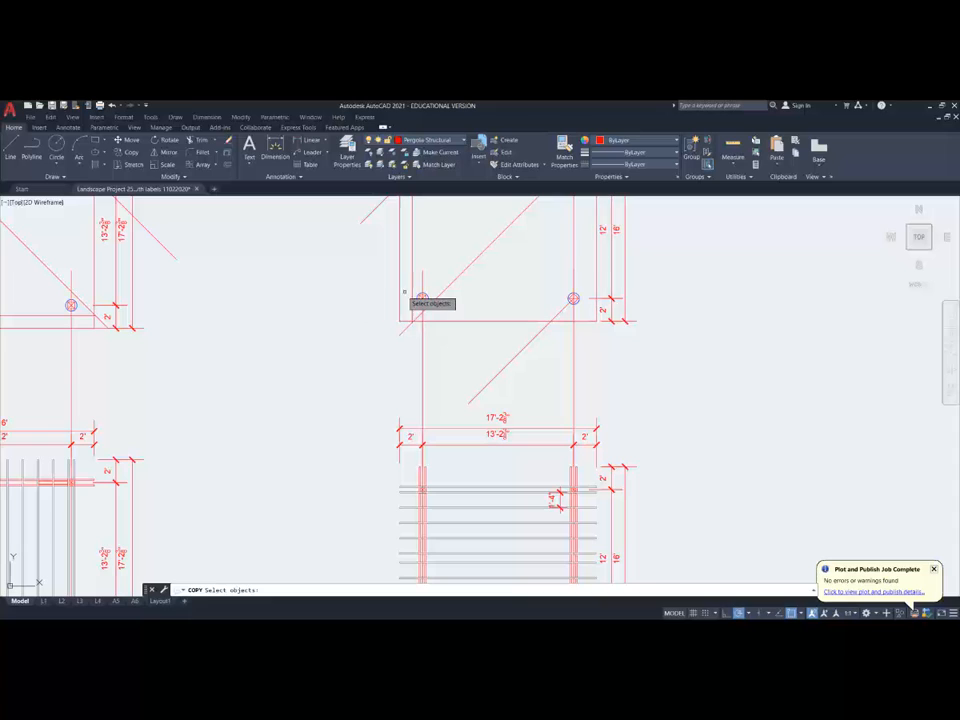
click(408, 291)
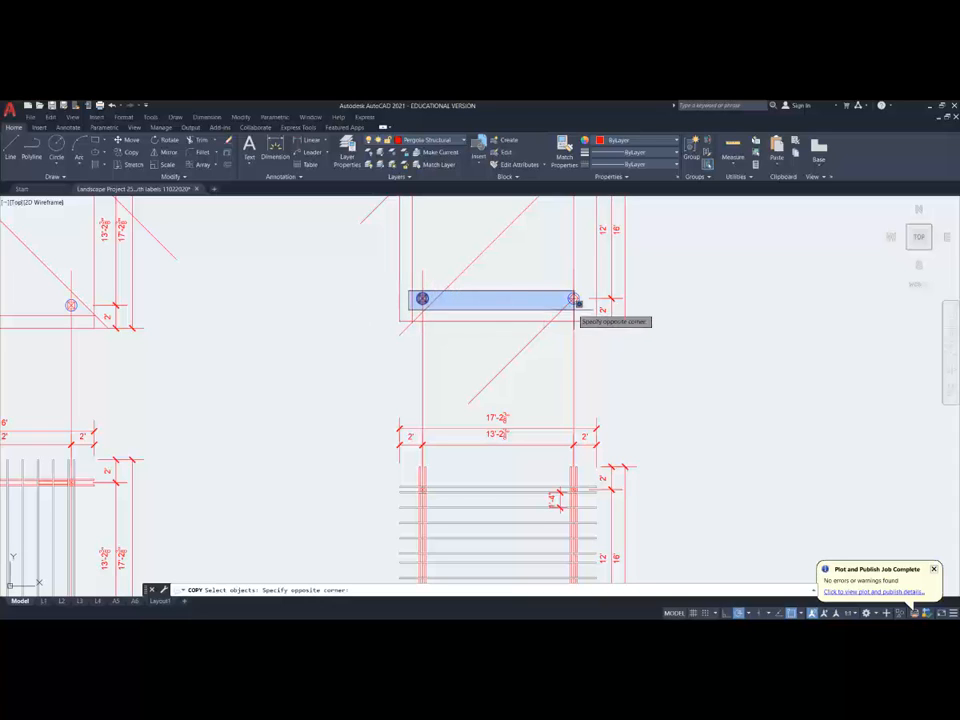
click(586, 305)
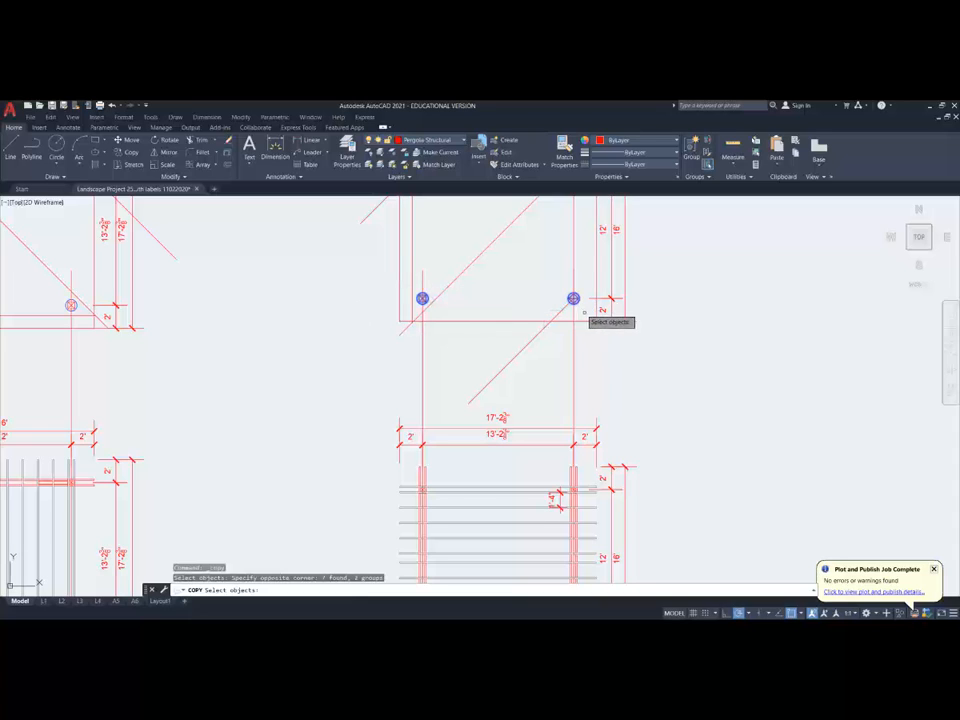
key(Return)
click(671, 299)
scroll(671, 299, down, 5)
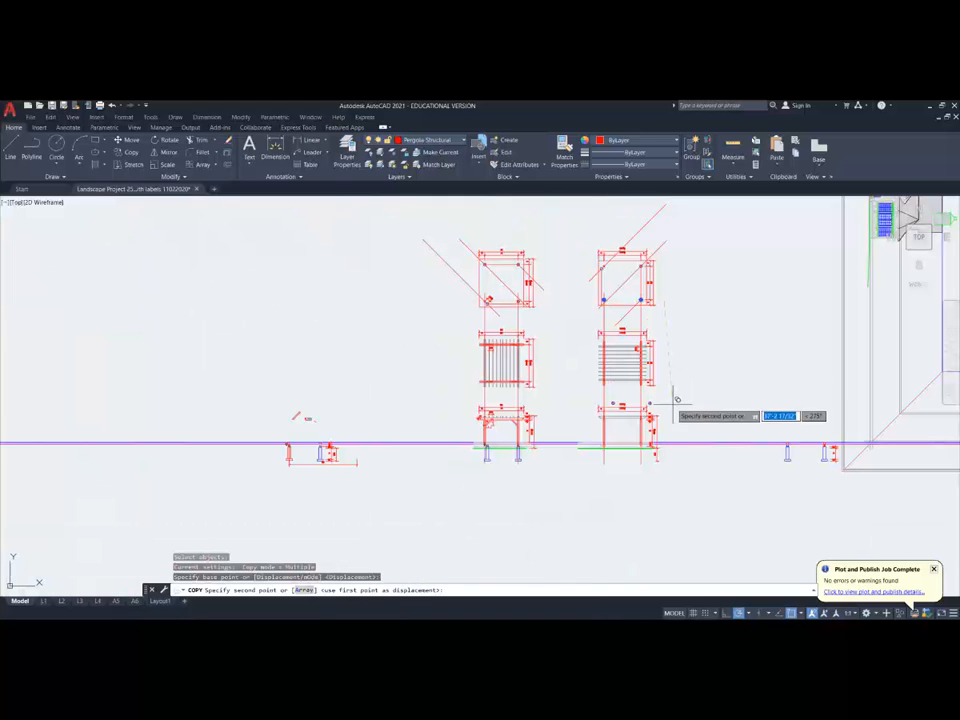
scroll(671, 457, up, 5)
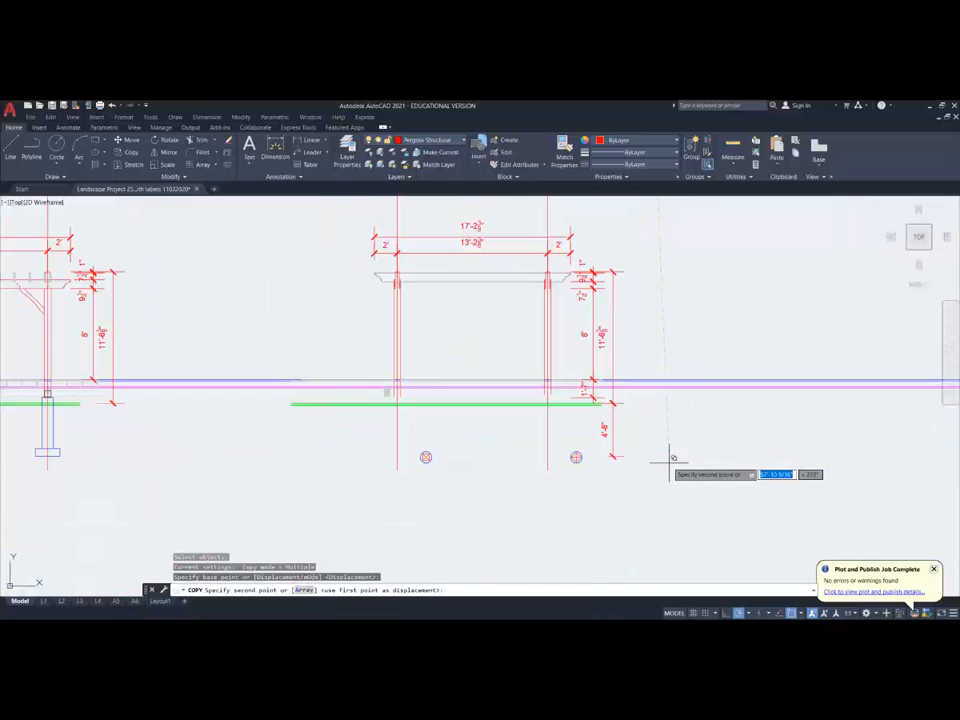
click(641, 420)
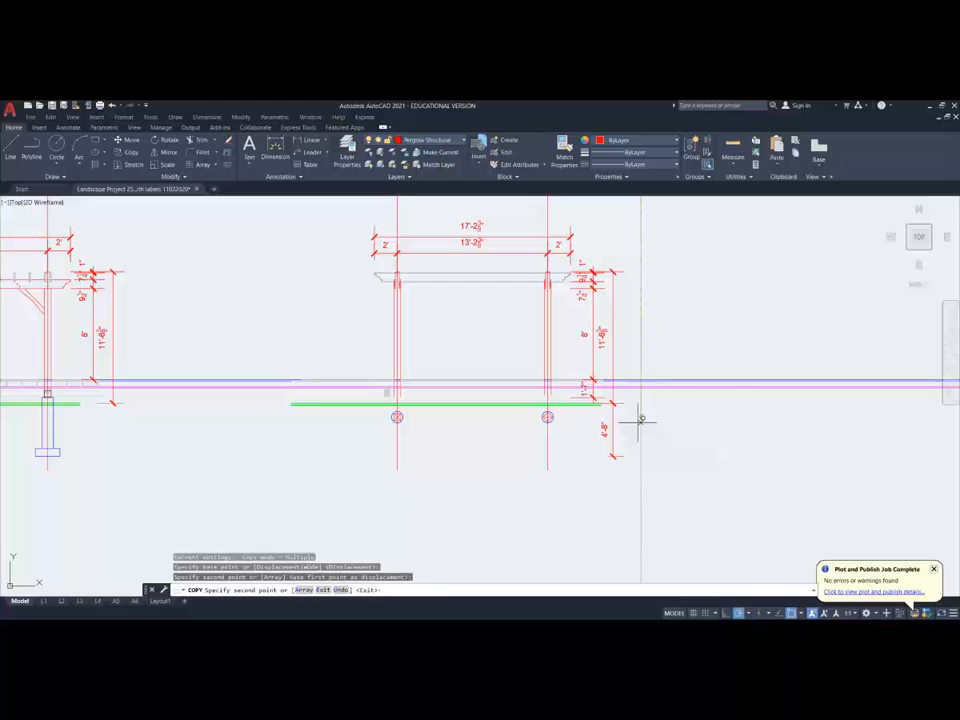
key(Escape)
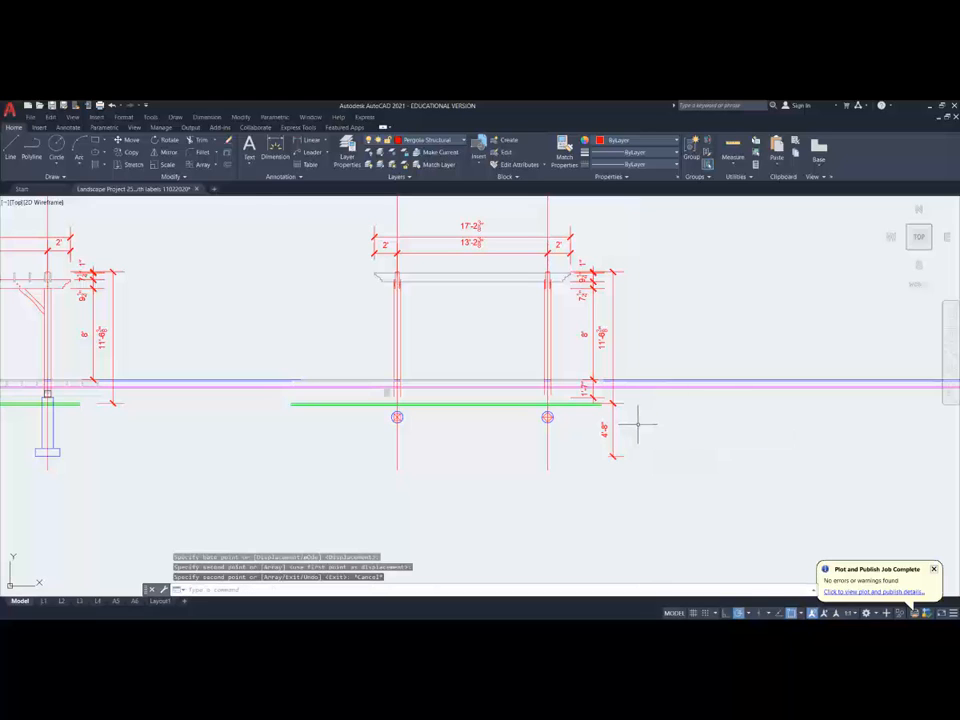
Step: Compare the second pergola's plans with its elevation, checking the post bases and the beam section beside the left post
scroll(638, 424, down, 2)
middle_drag(652, 308, 565, 598)
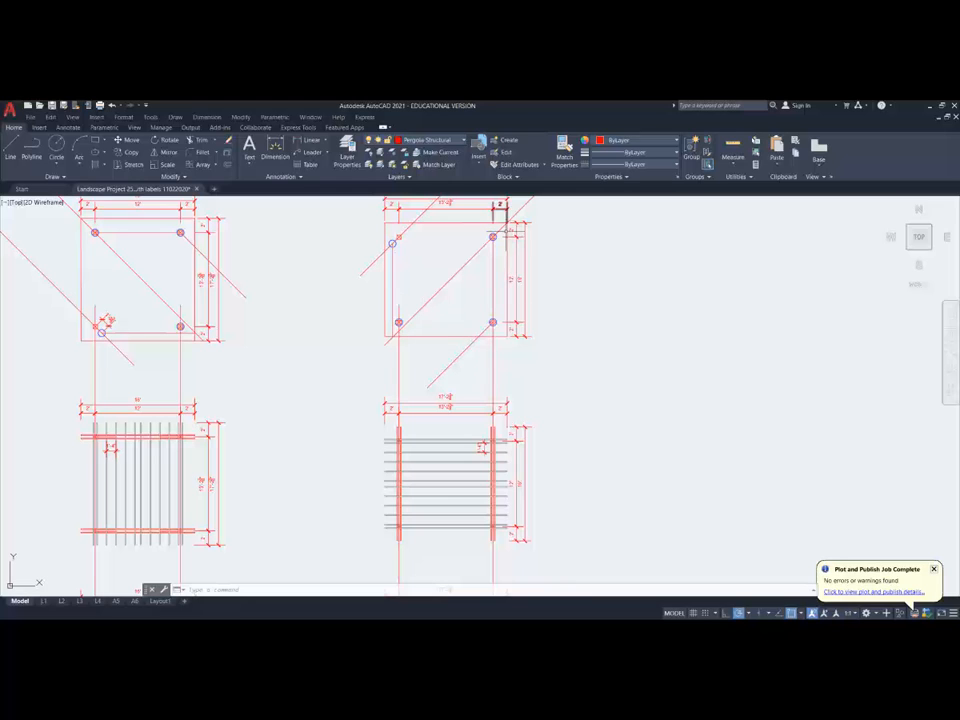
scroll(503, 333, down, 5)
scroll(490, 465, up, 6)
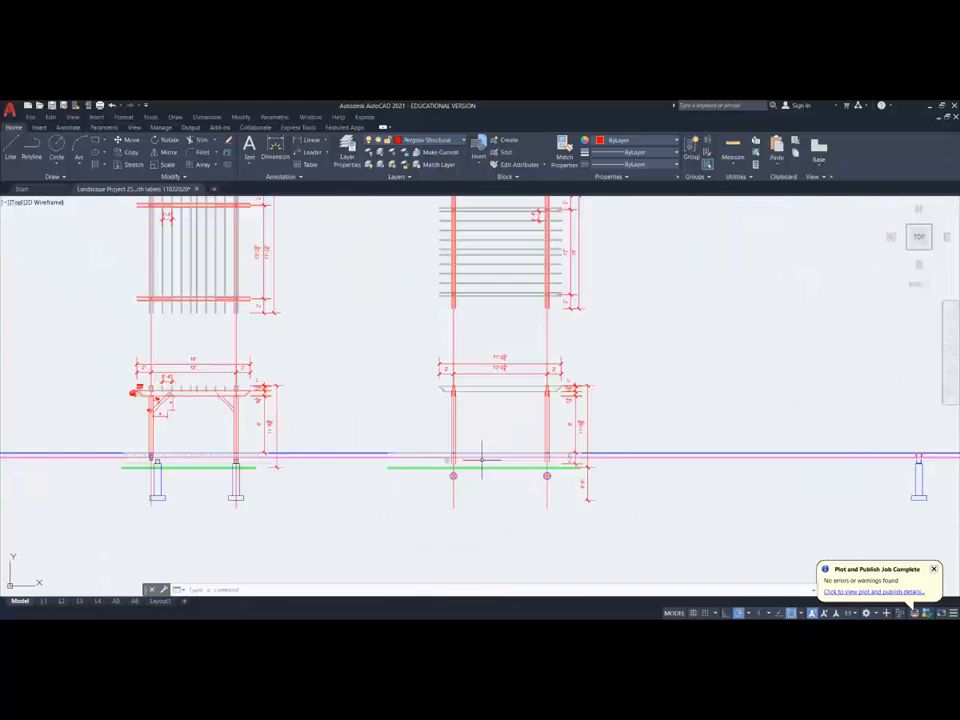
scroll(510, 484, up, 4)
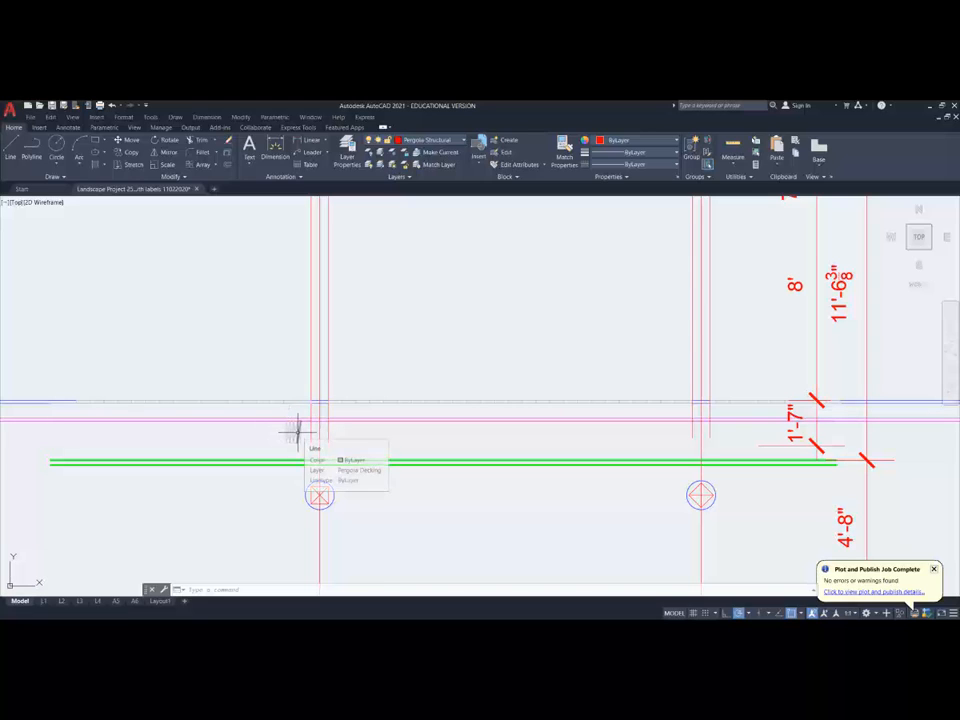
scroll(333, 431, down, 5)
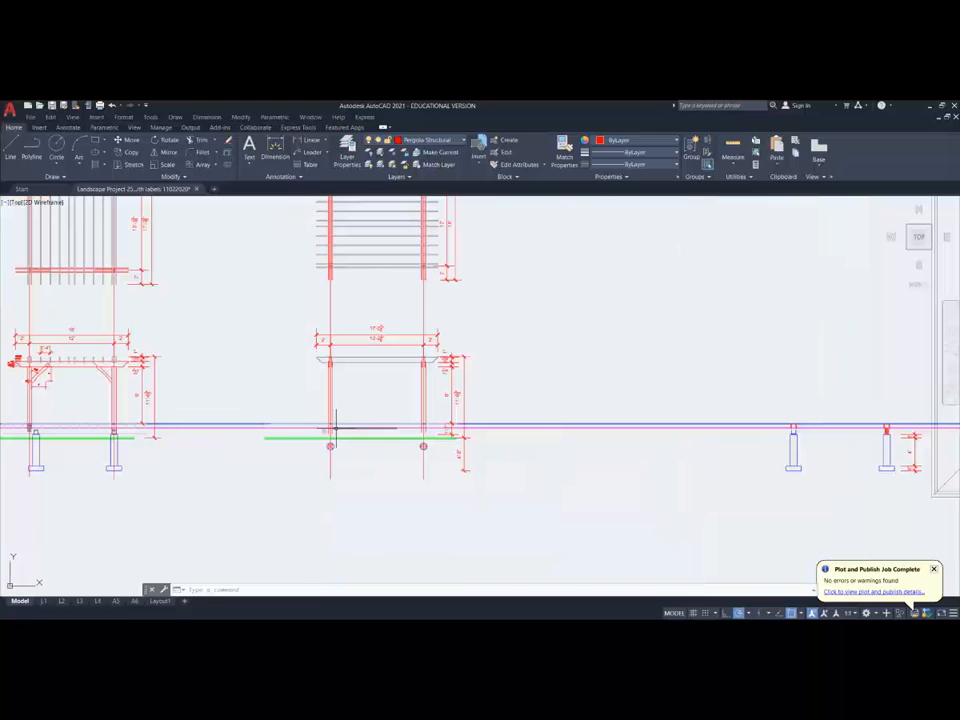
scroll(370, 435, up, 4)
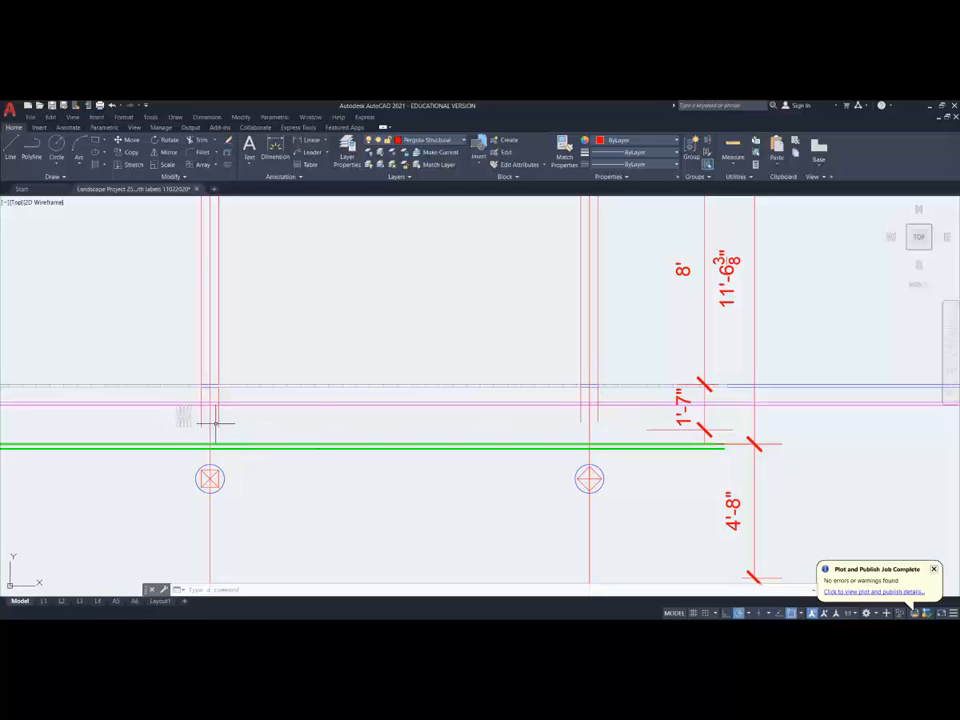
Step: Copy the multi-ply beam section from beside the left post perpendicular onto the right post's centreline, using its top midpoint as base point
click(127, 152)
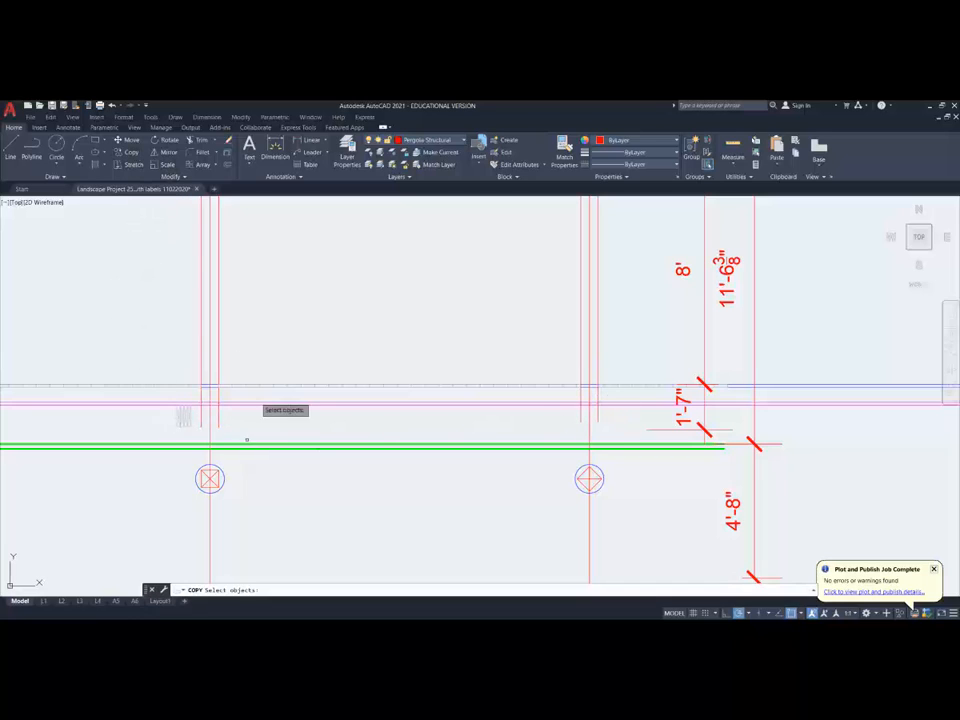
scroll(246, 439, up, 4)
click(120, 328)
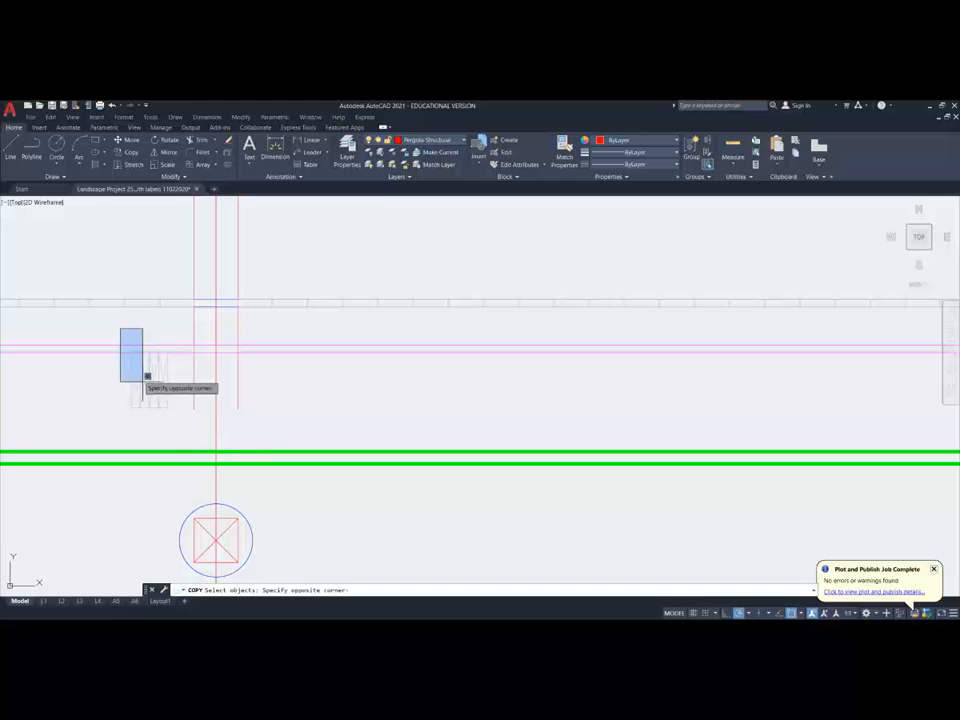
click(181, 418)
key(Return)
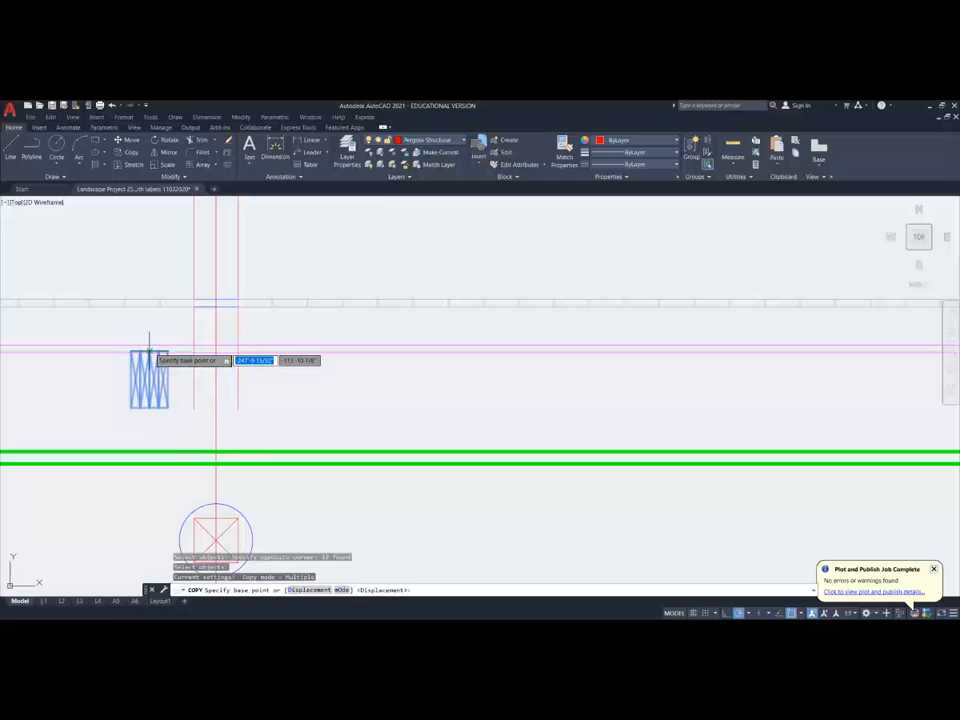
click(149, 350)
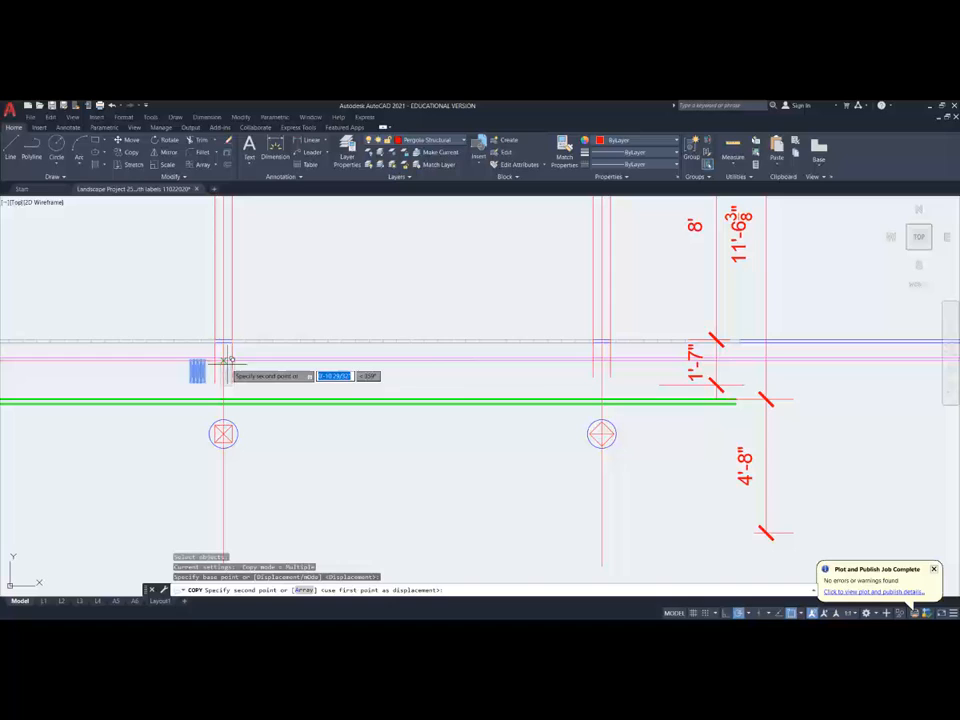
shift+right_click(617, 380)
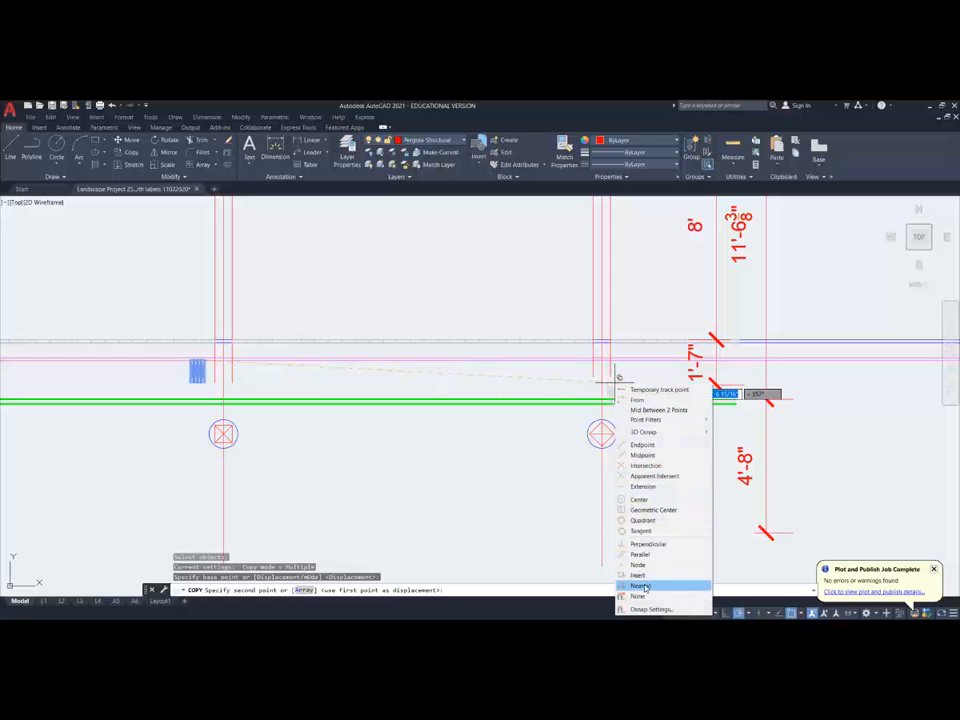
click(648, 544)
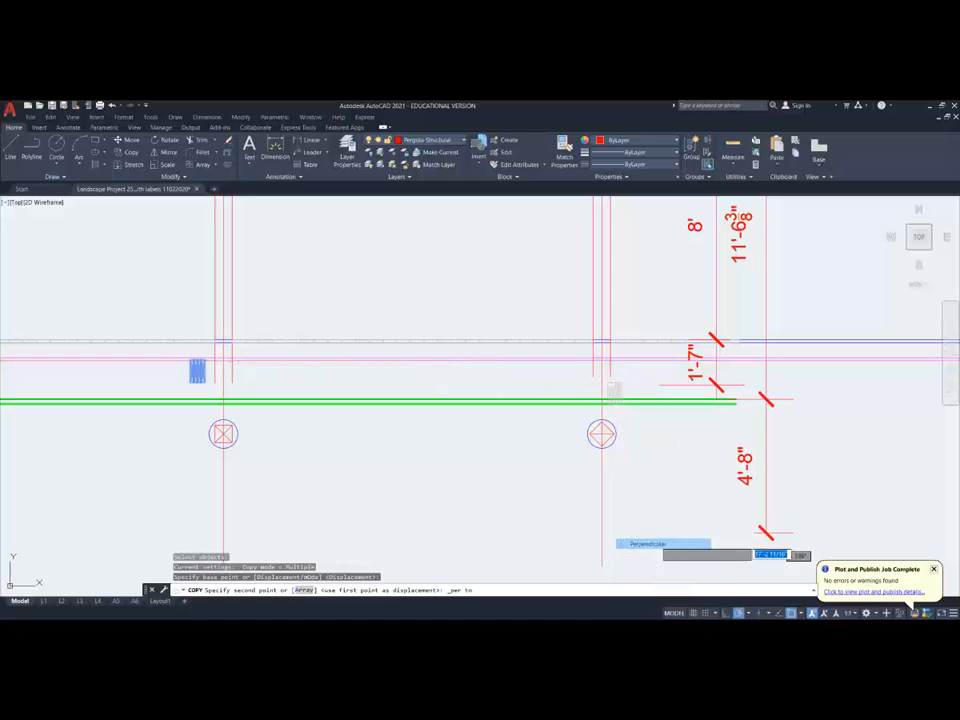
click(600, 365)
key(Escape)
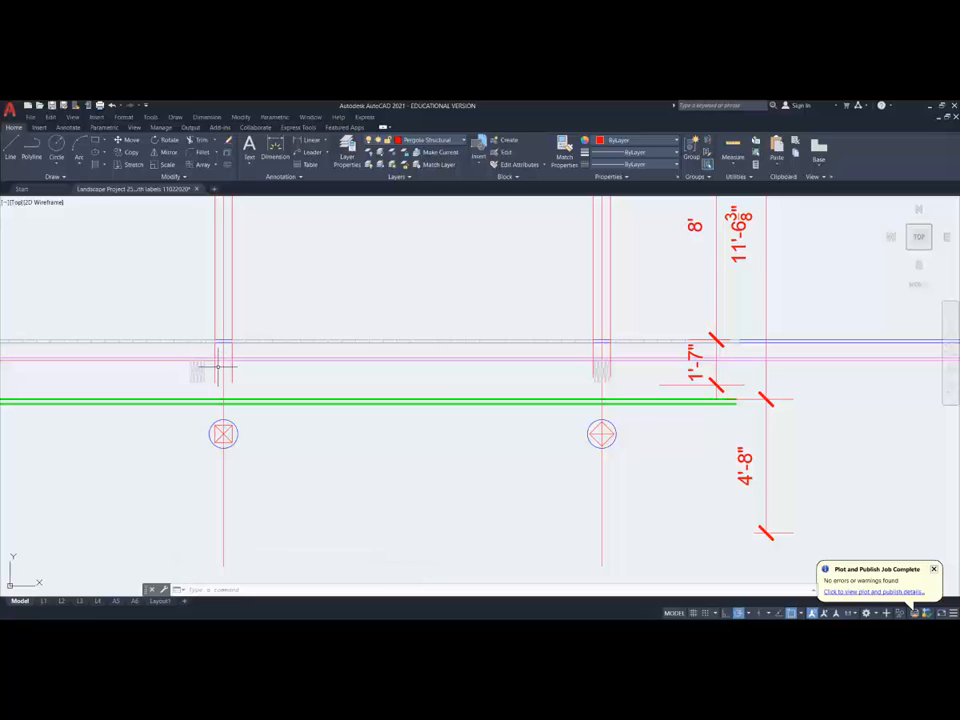
Step: Change the copied beam section at the right post to the Pergola Structural layer
click(590, 352)
click(619, 387)
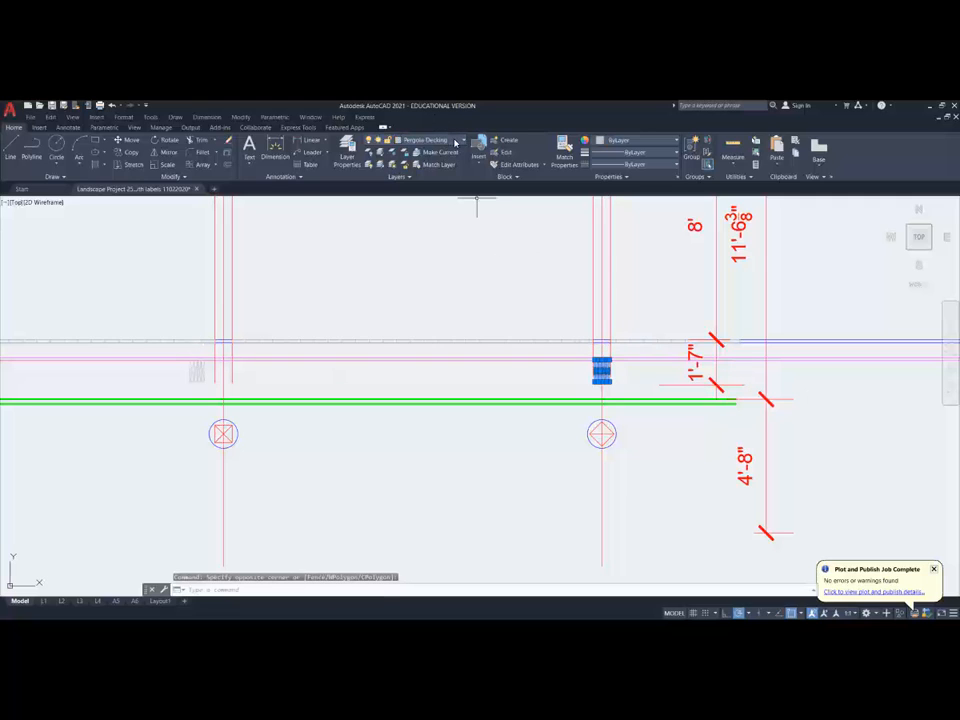
click(455, 143)
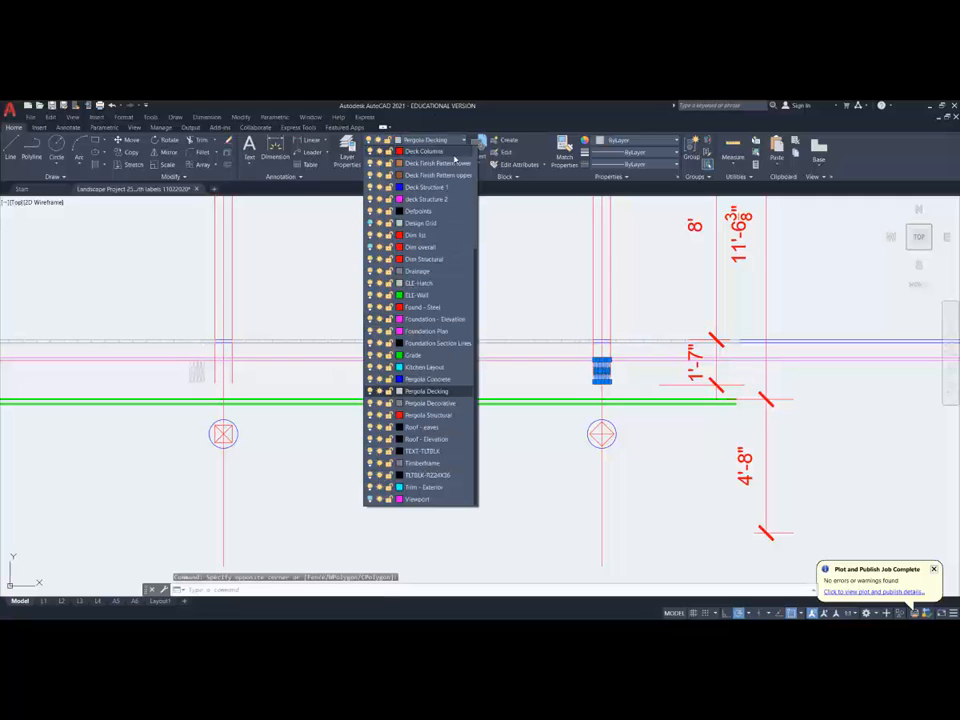
click(443, 416)
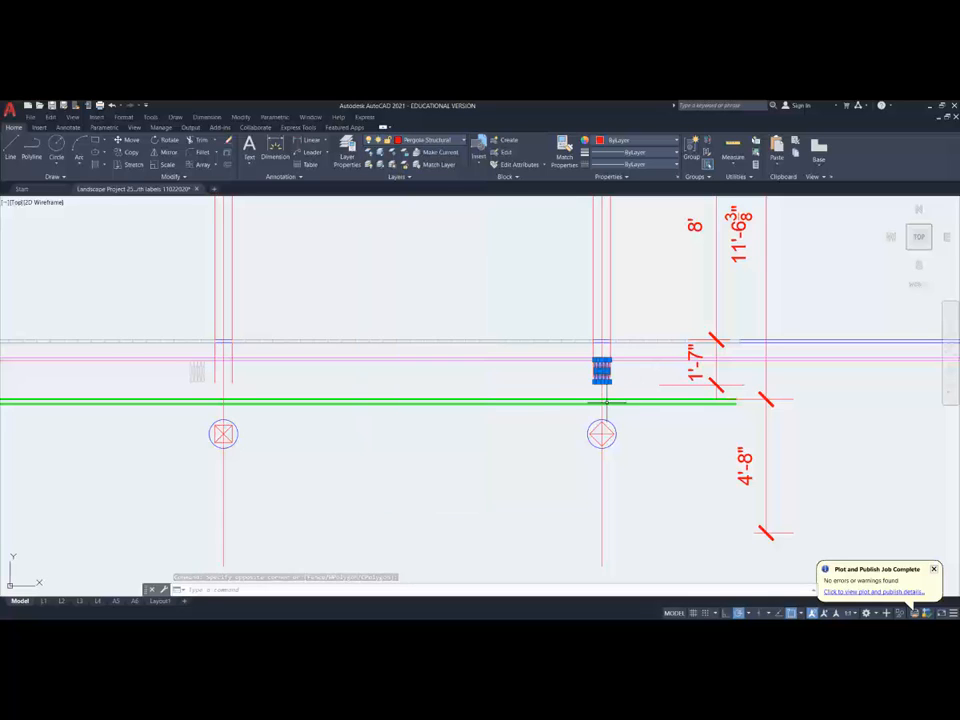
key(Escape)
scroll(612, 366, up, 4)
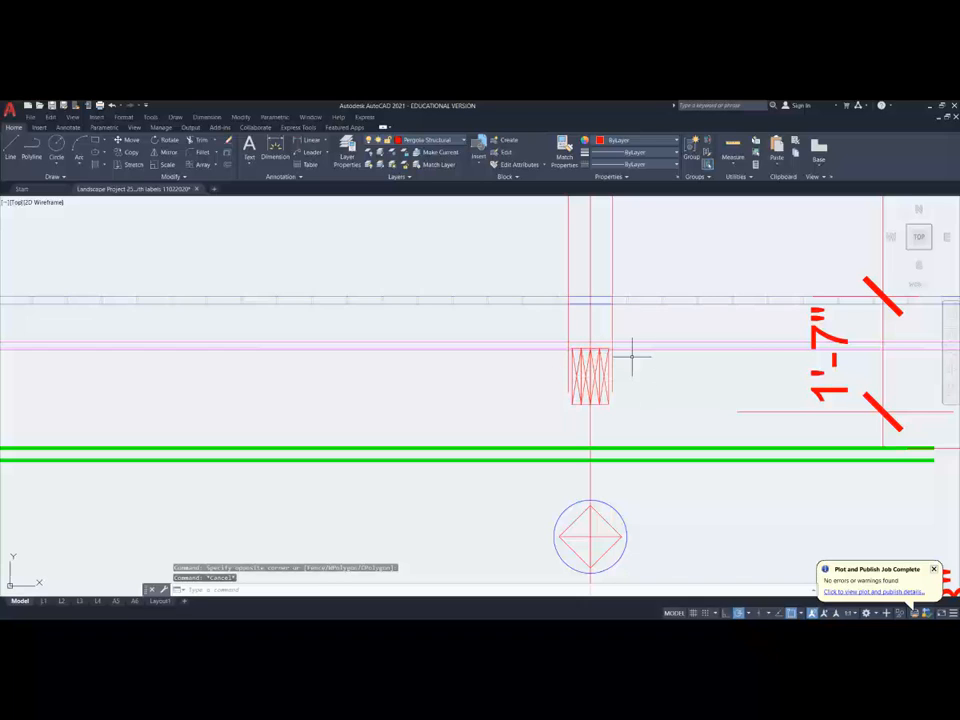
scroll(632, 355, down, 2)
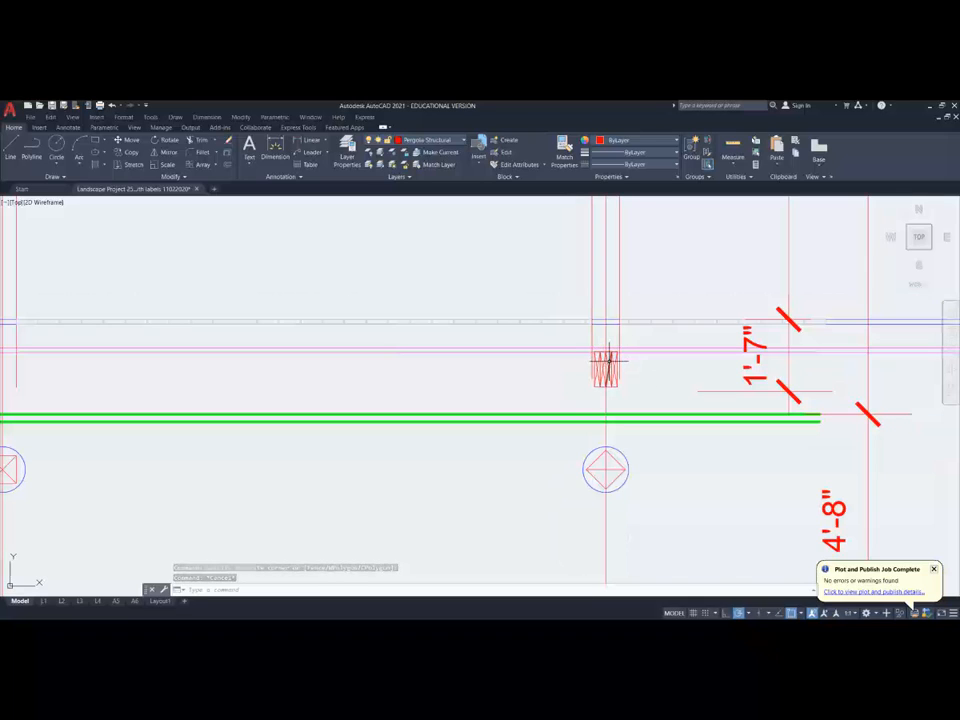
scroll(376, 381, down, 3)
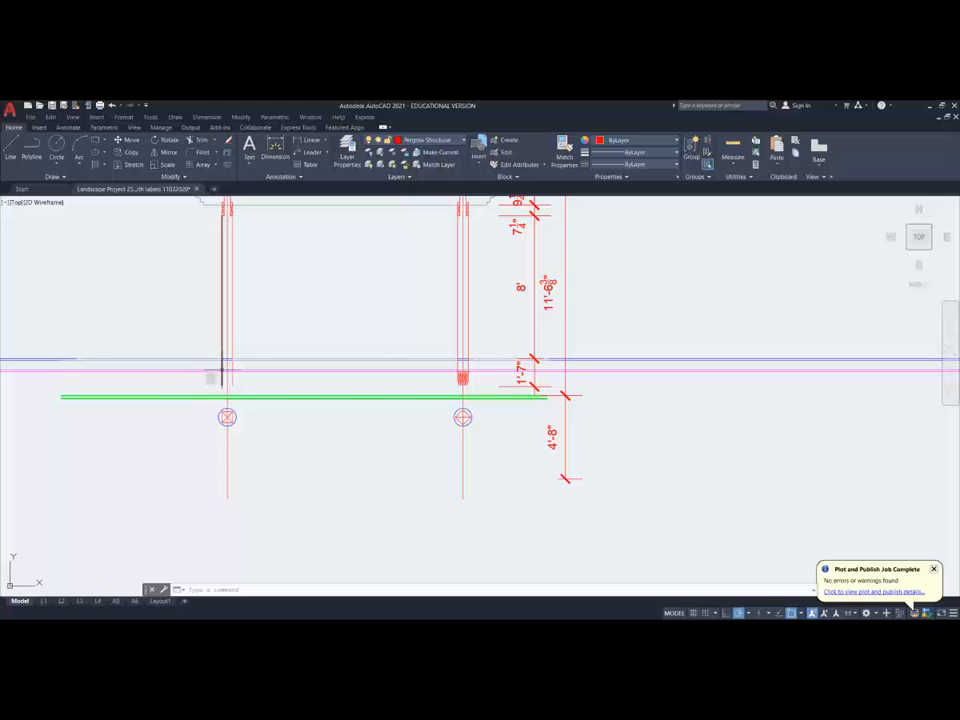
scroll(248, 381, down, 3)
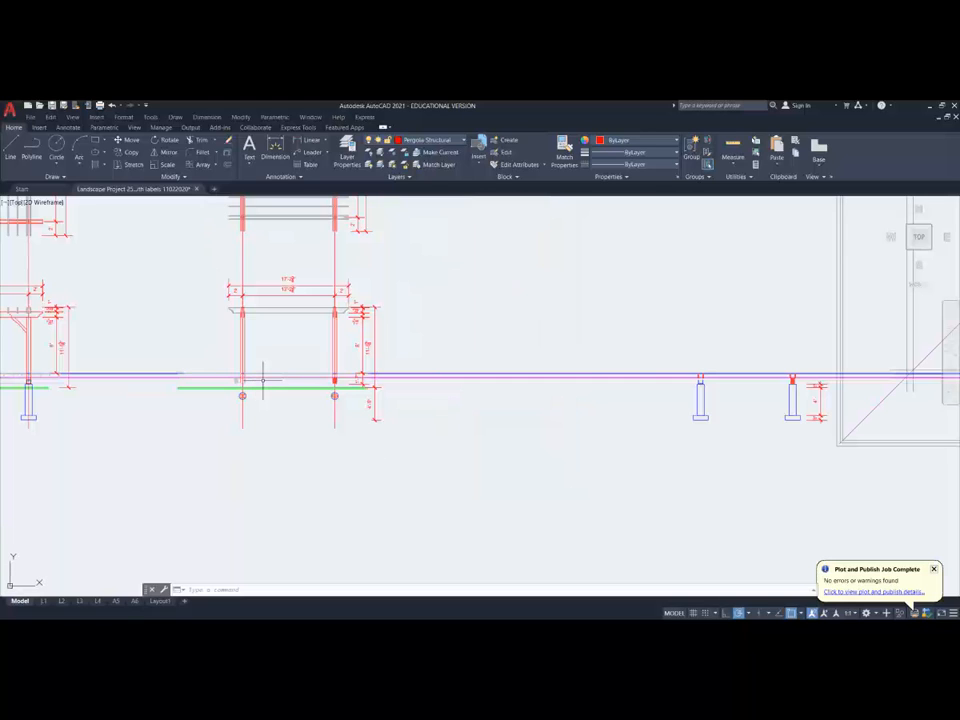
middle_drag(264, 386, 437, 387)
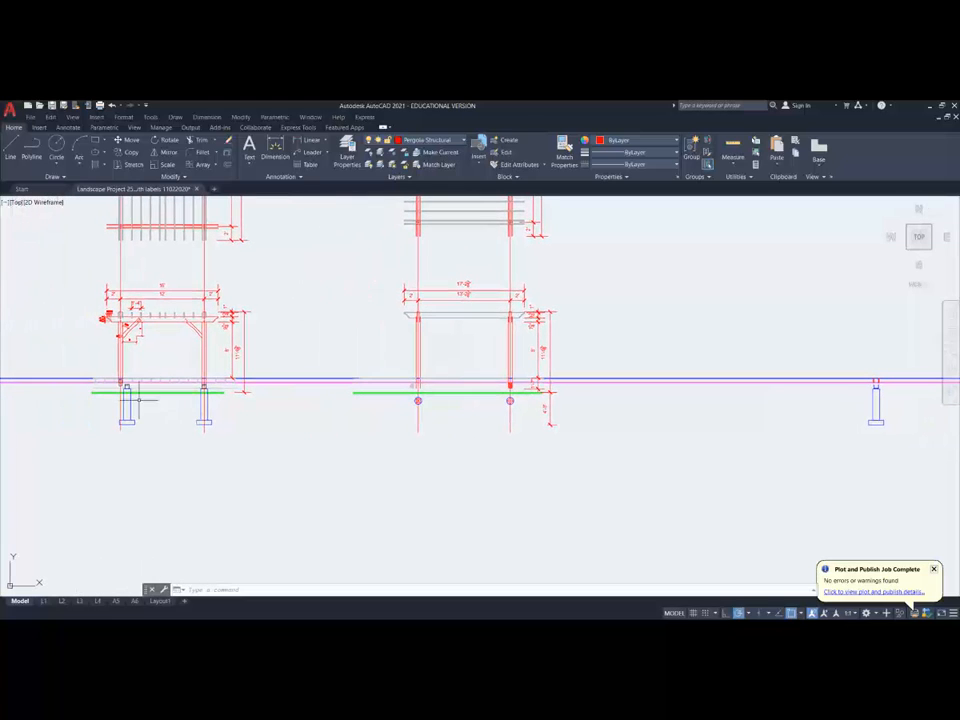
scroll(140, 399, up, 6)
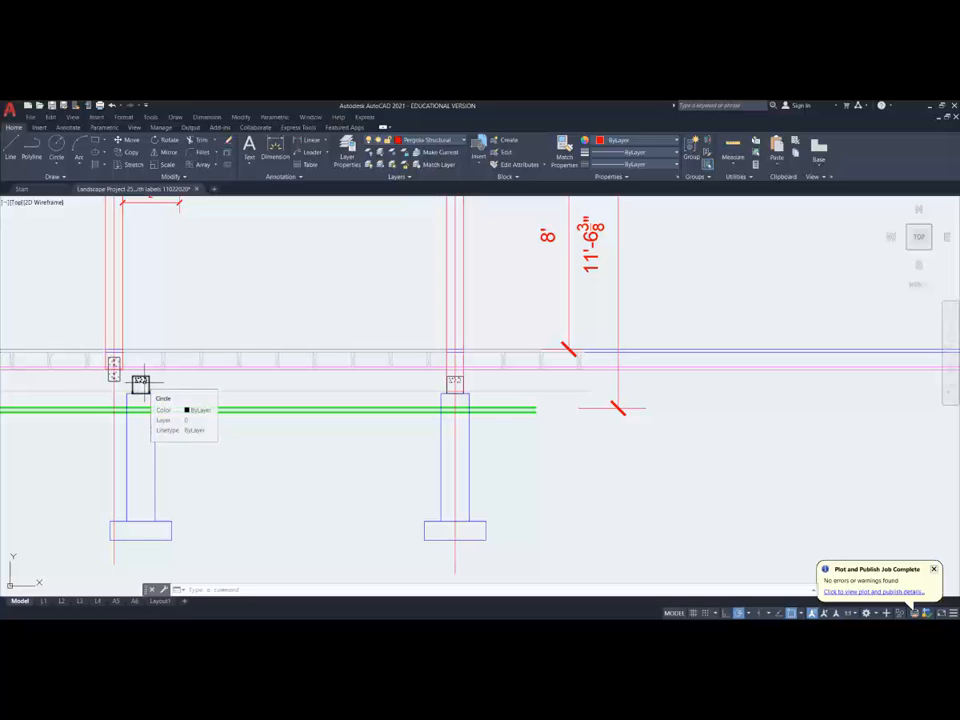
click(130, 151)
click(95, 386)
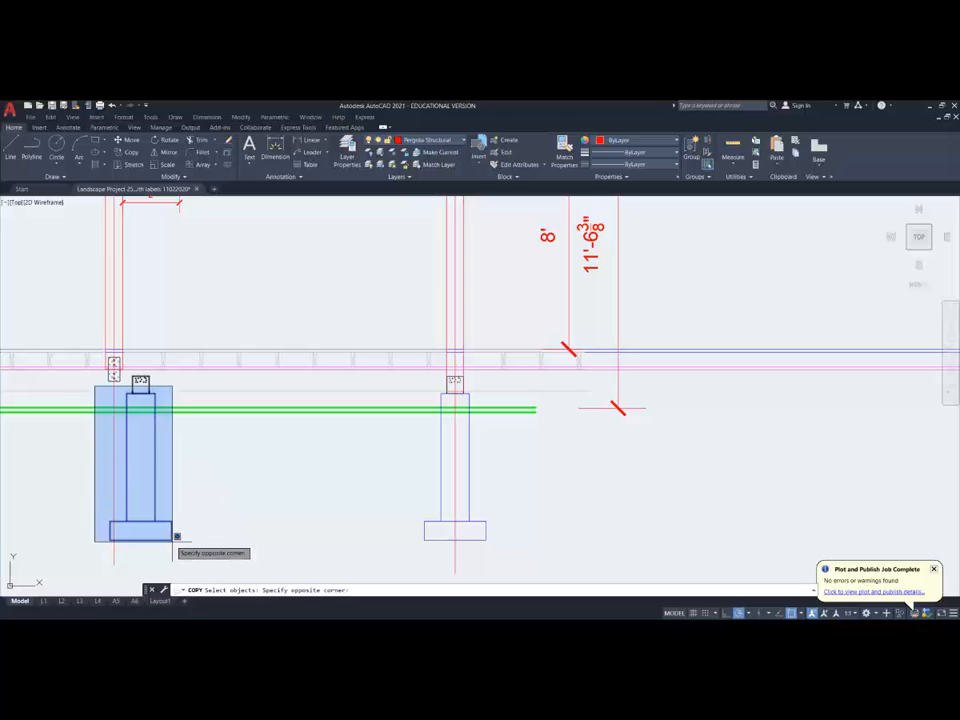
click(177, 537)
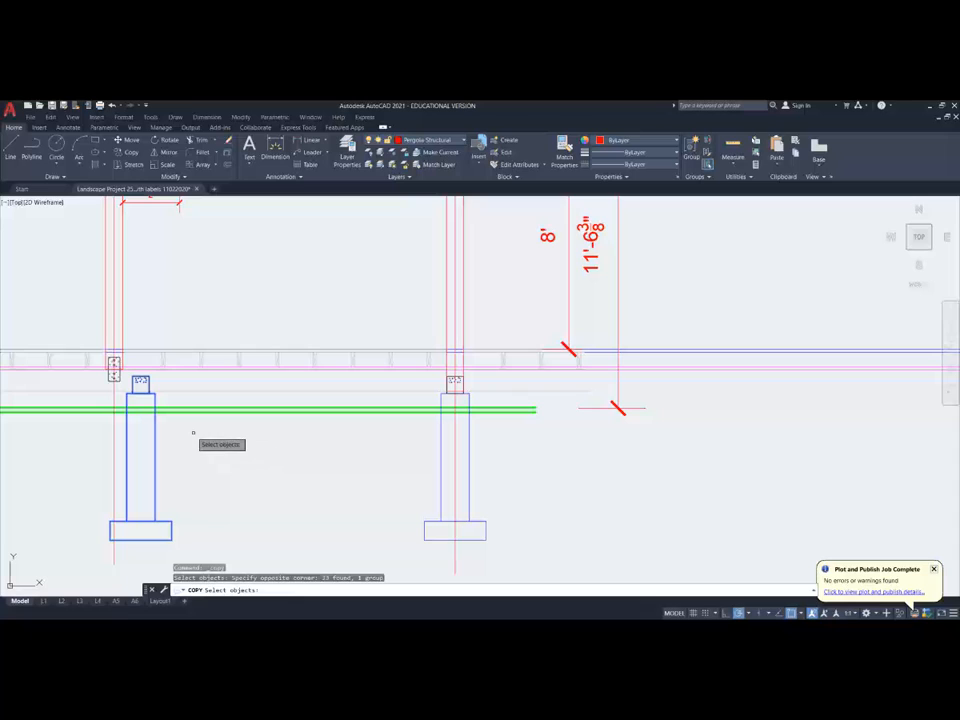
scroll(193, 428, down, 2)
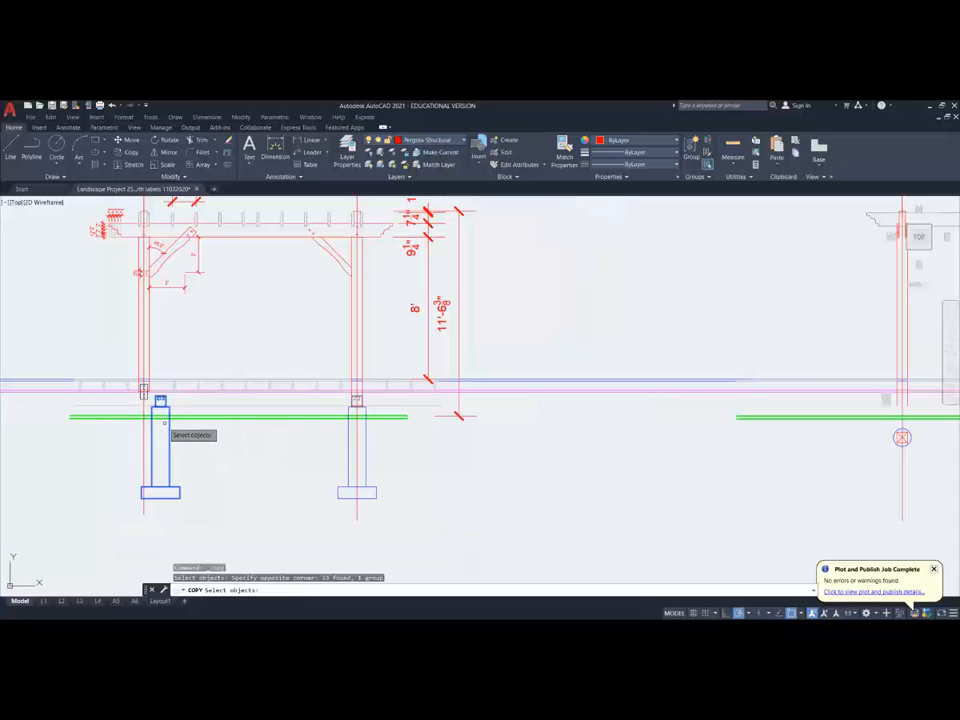
shift+right_click(167, 424)
click(209, 218)
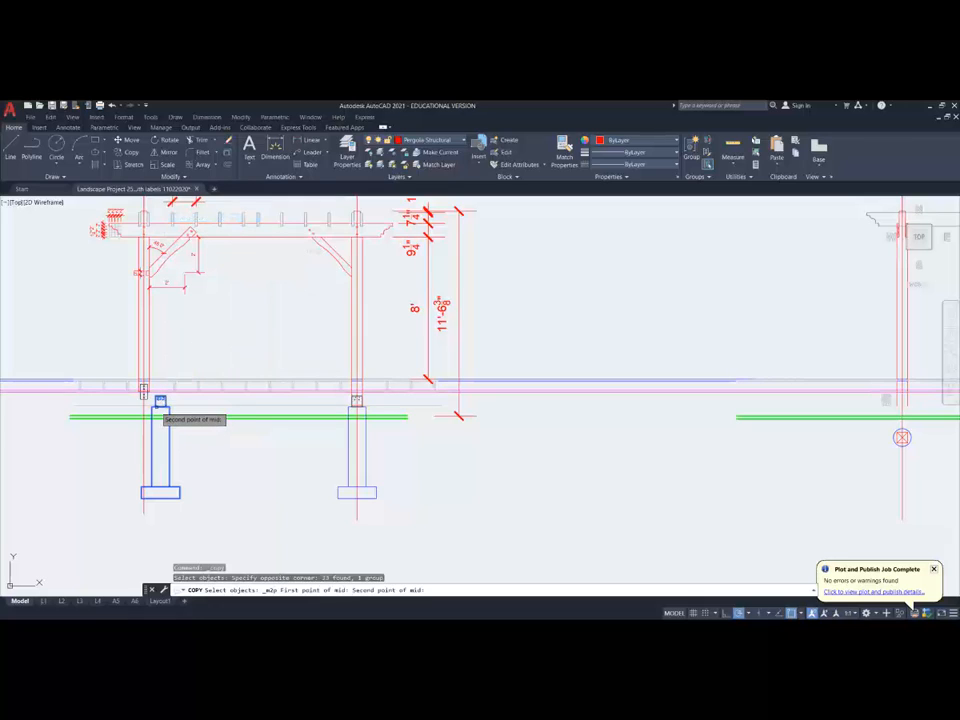
click(160, 401)
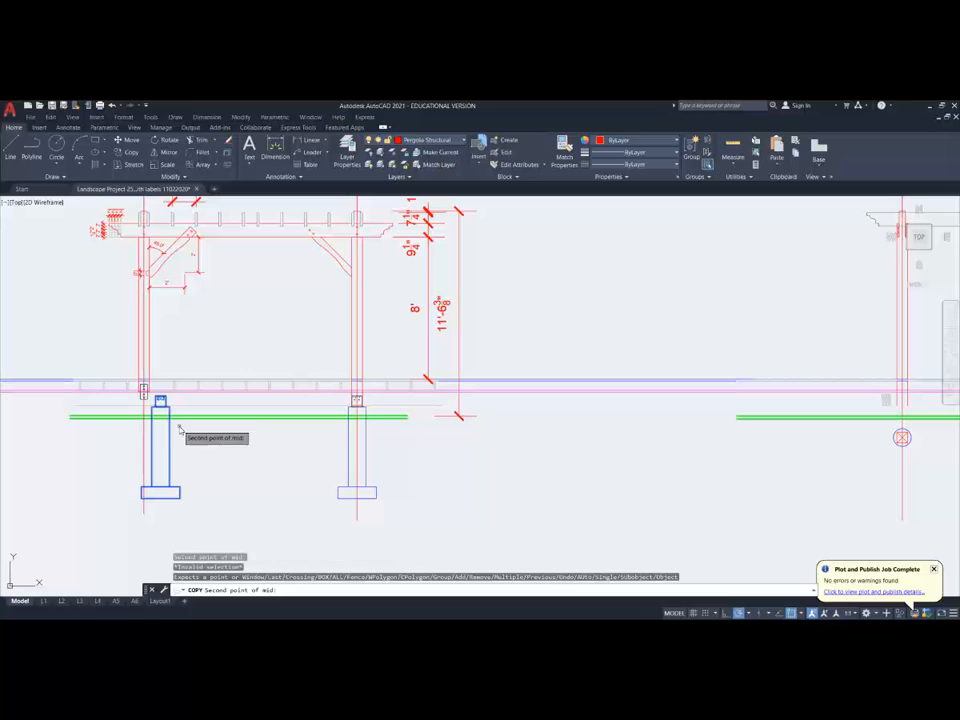
key(Escape)
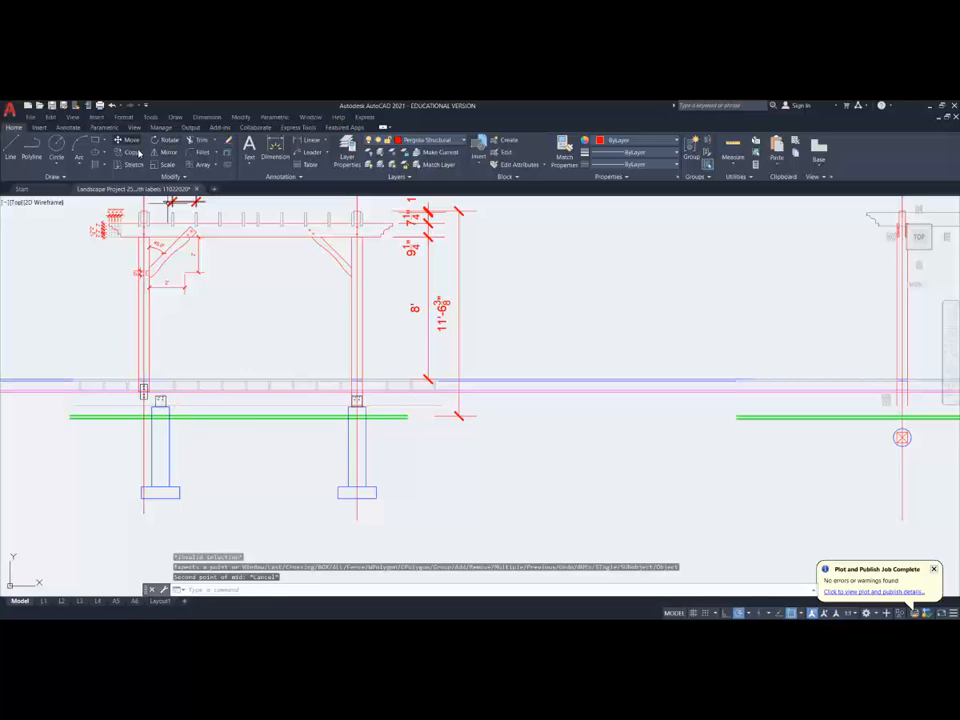
Step: Copy the first elevation's left concrete pier and post base perpendicular onto the second elevation's left post centreline, using the pier top's midpoint as base point
click(134, 157)
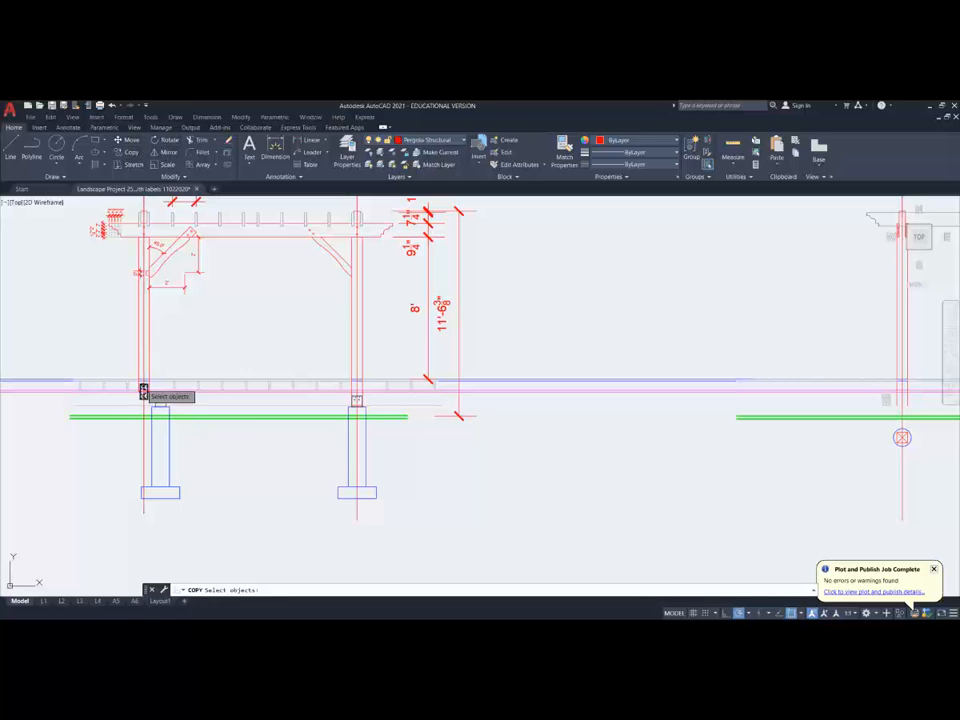
scroll(142, 386, up, 2)
click(180, 403)
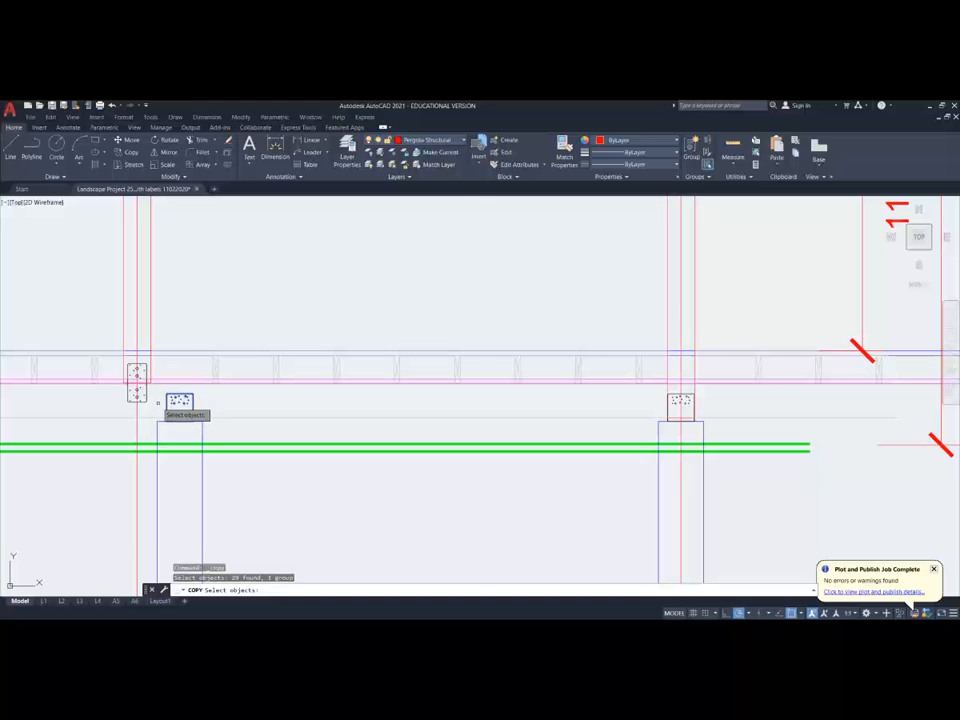
scroll(168, 406, down, 2)
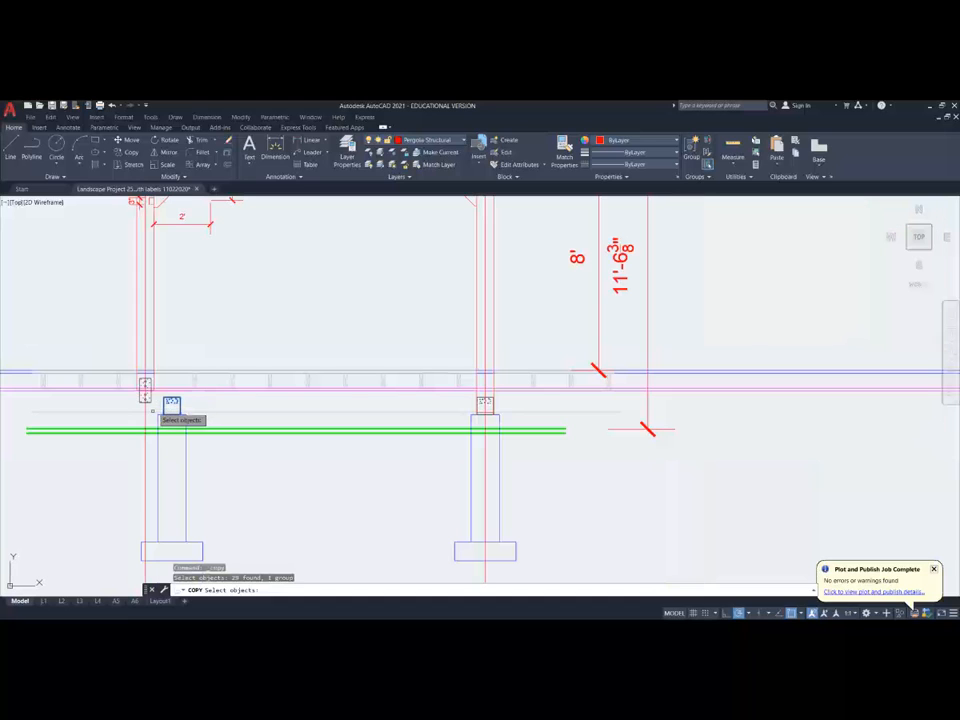
click(210, 561)
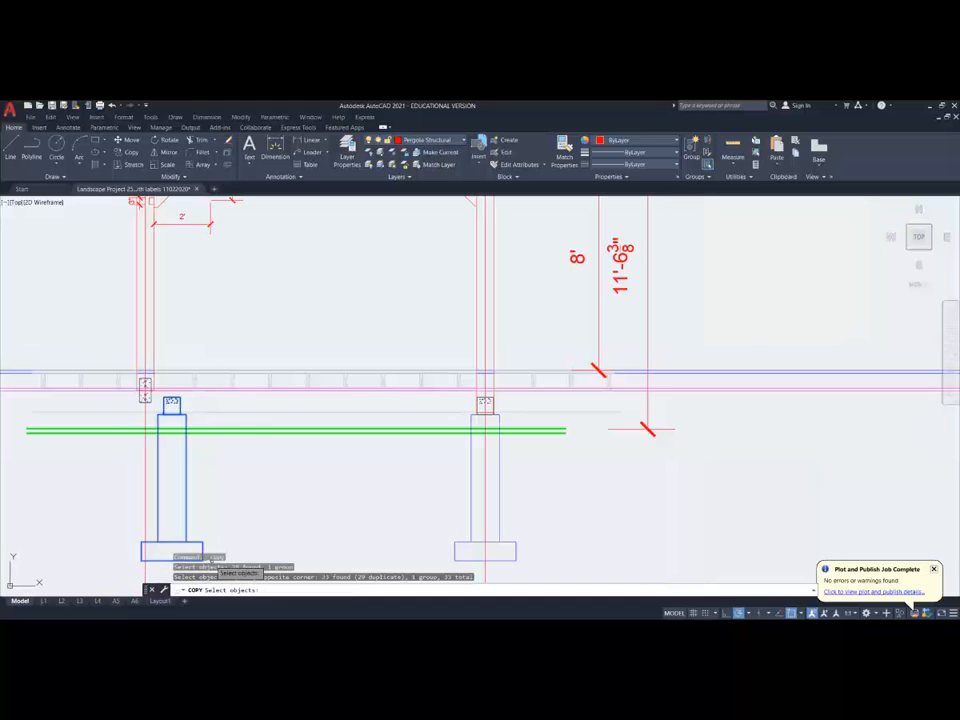
key(Return)
shift+right_click(178, 420)
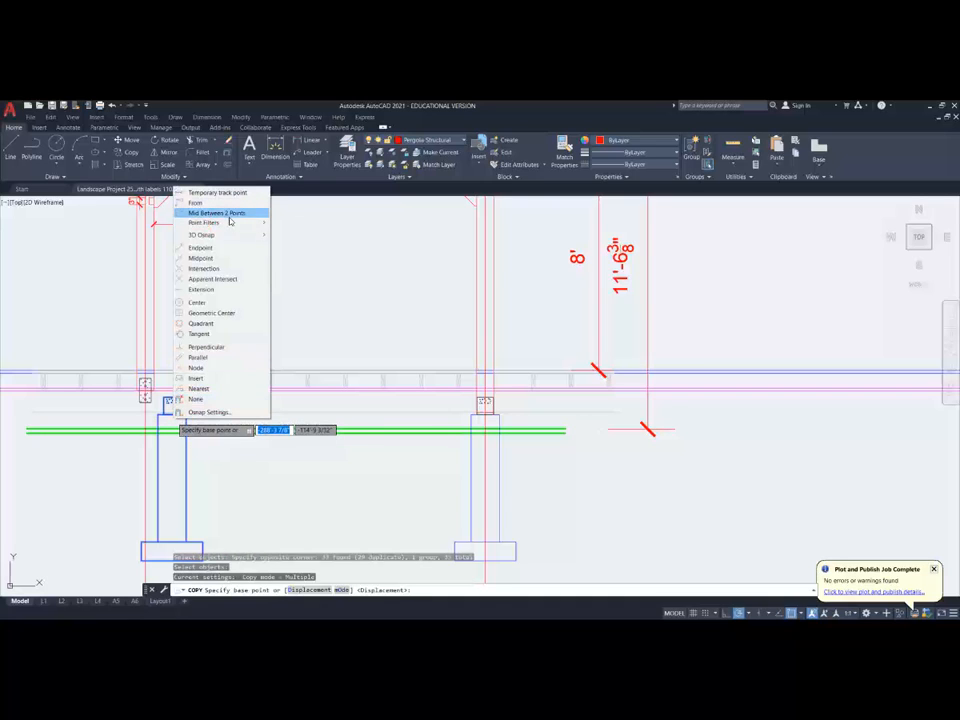
click(222, 213)
click(157, 424)
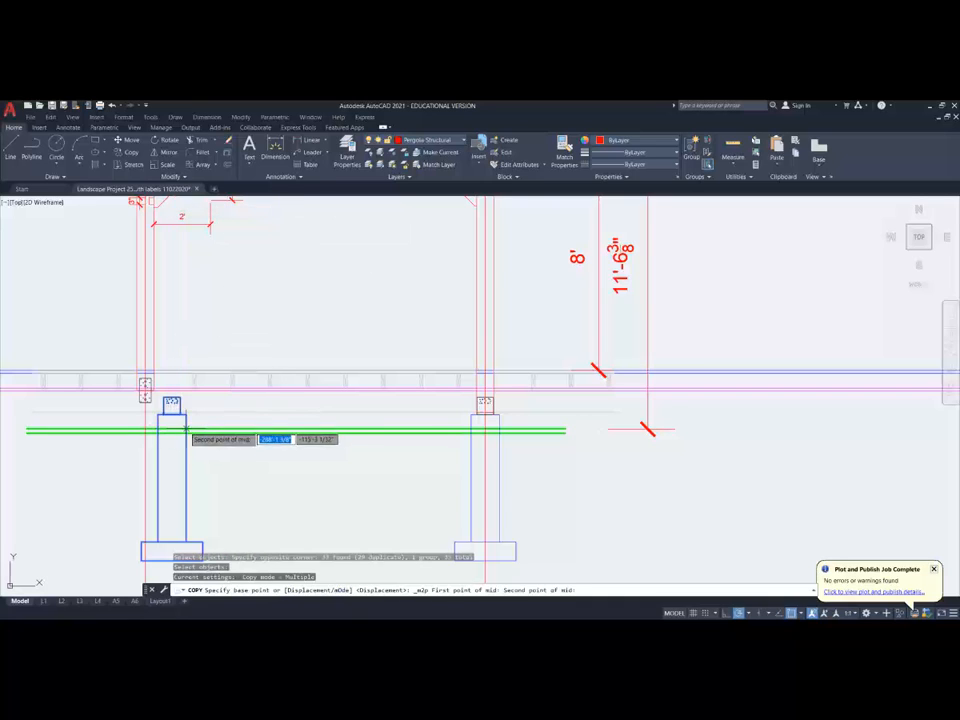
click(186, 425)
scroll(181, 425, down, 11)
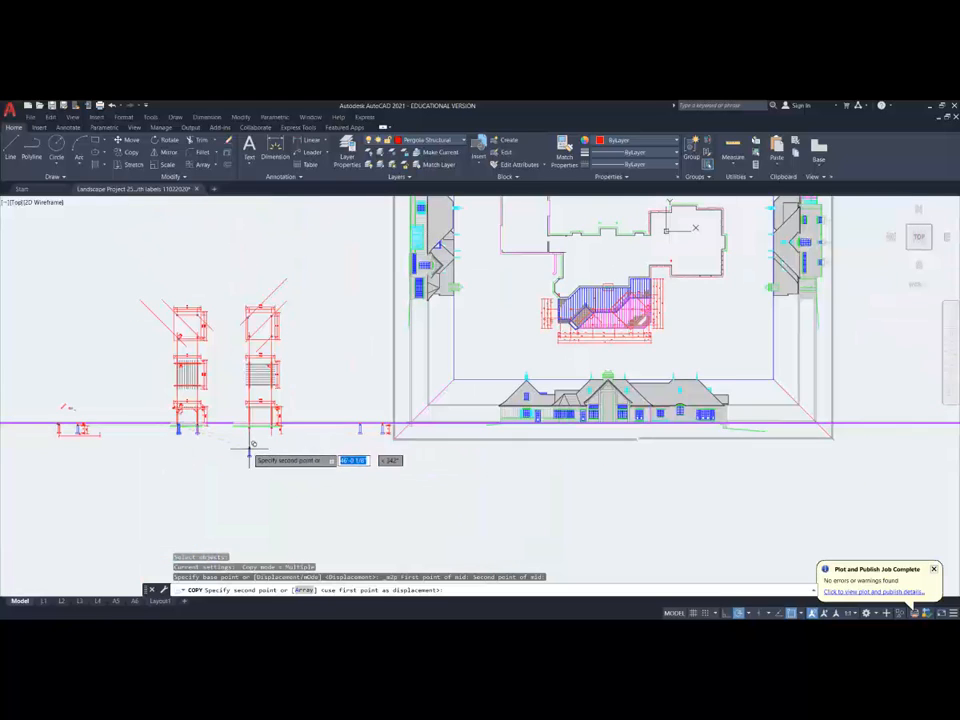
scroll(253, 430, up, 8)
shift+right_click(264, 423)
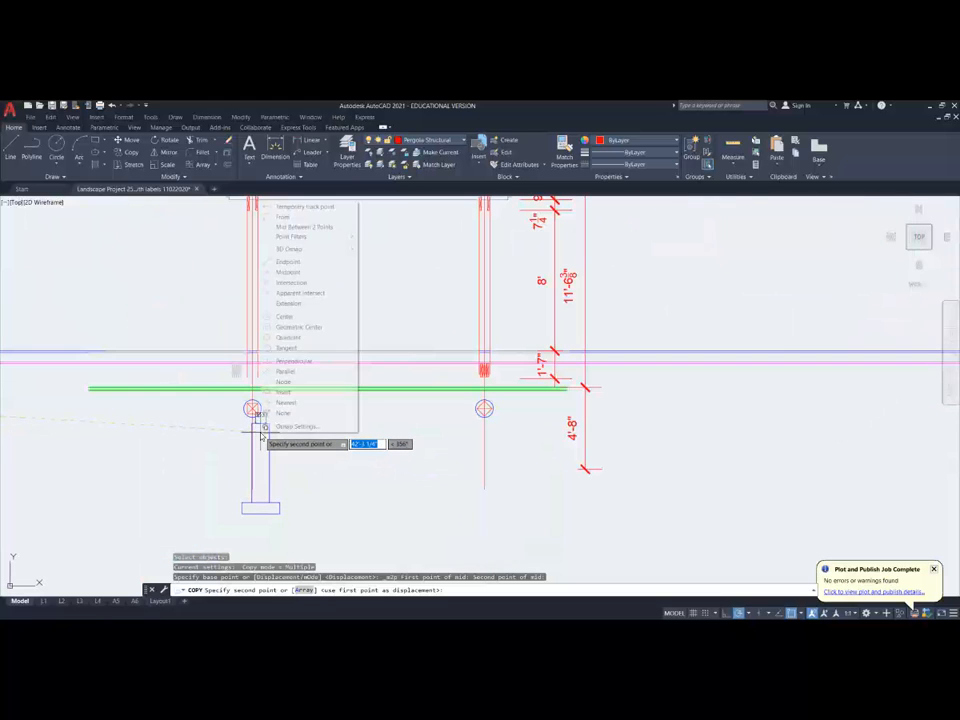
click(292, 361)
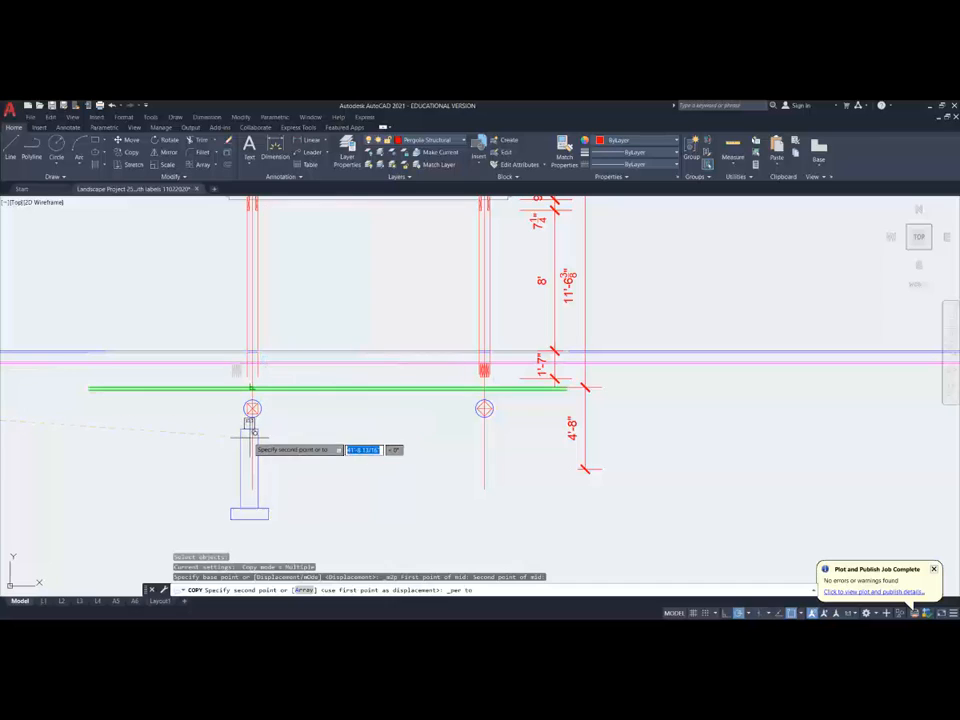
click(248, 368)
key(Escape)
scroll(250, 370, up, 6)
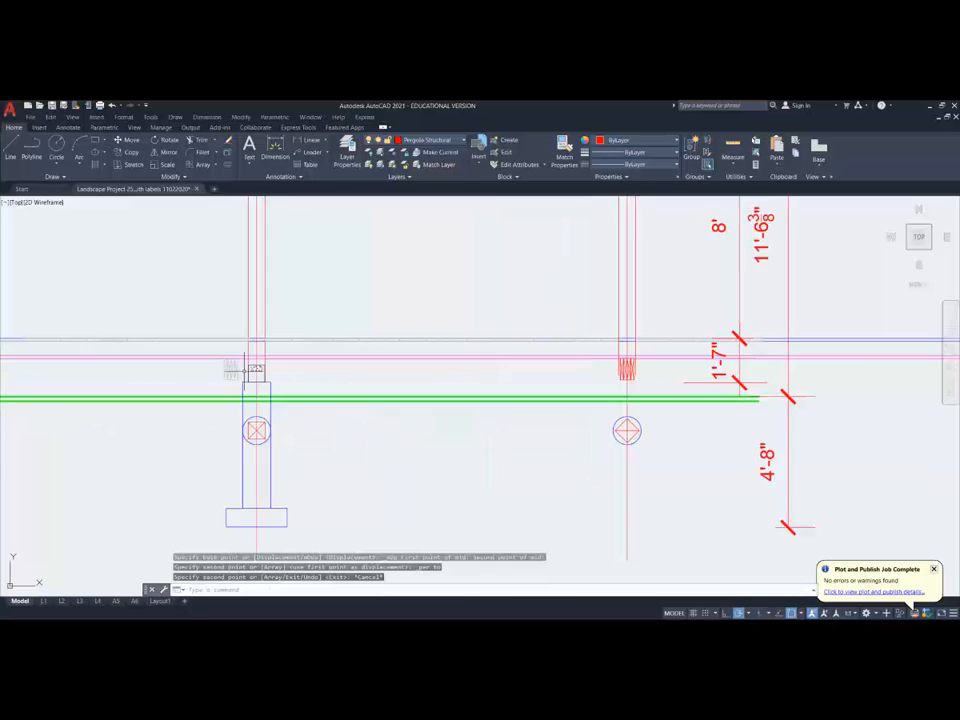
click(260, 358)
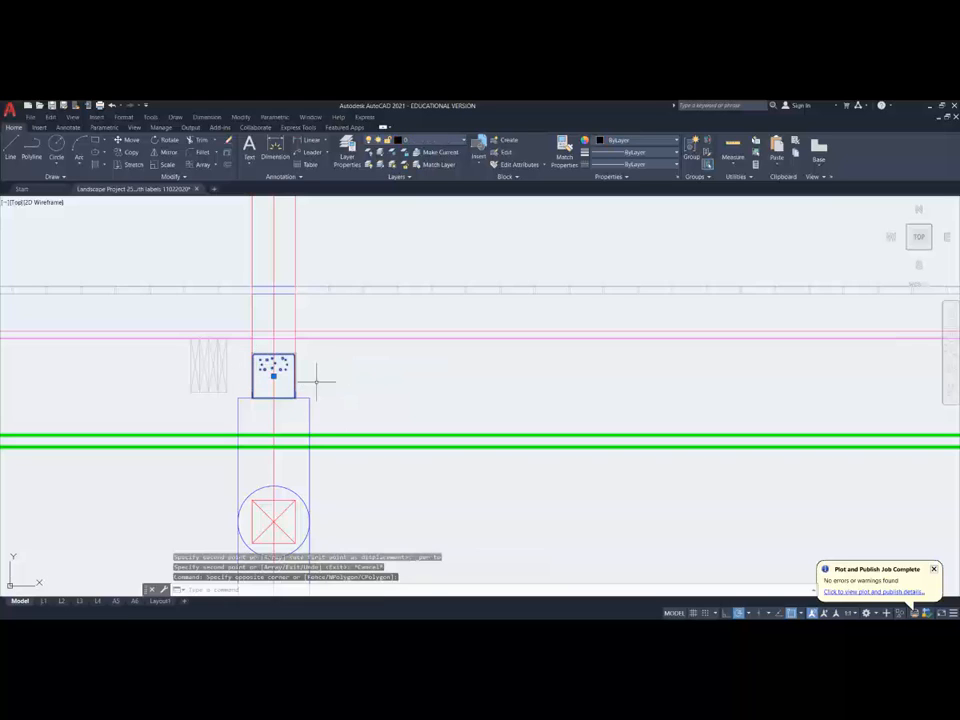
key(Escape)
Step: Copy the U-shaped post base from the left pier of the separate pier pair horizontally to just right of the second elevation's left post base
scroll(322, 384, down, 6)
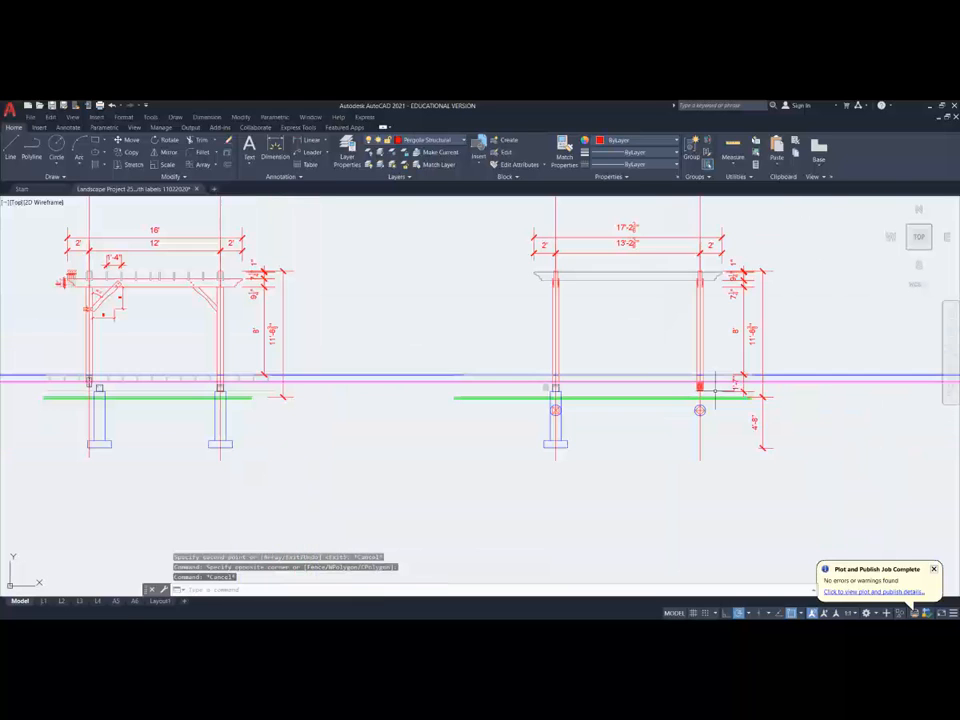
mouse_move(748, 388)
middle_down()
mouse_move(437, 425)
mouse_move(212, 416)
middle_up()
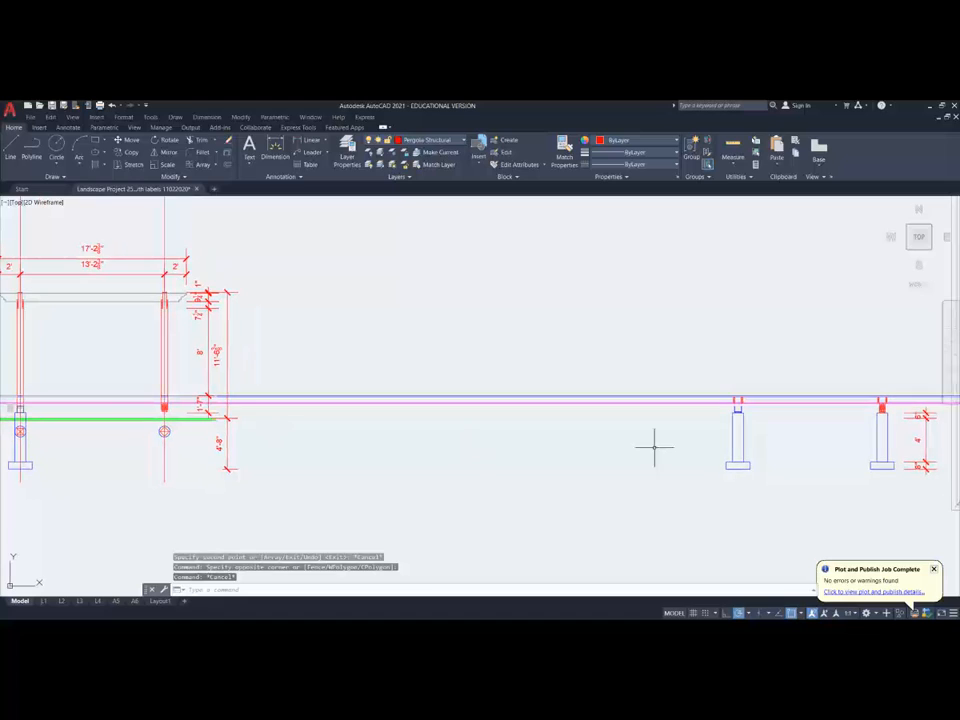
scroll(739, 400, up, 5)
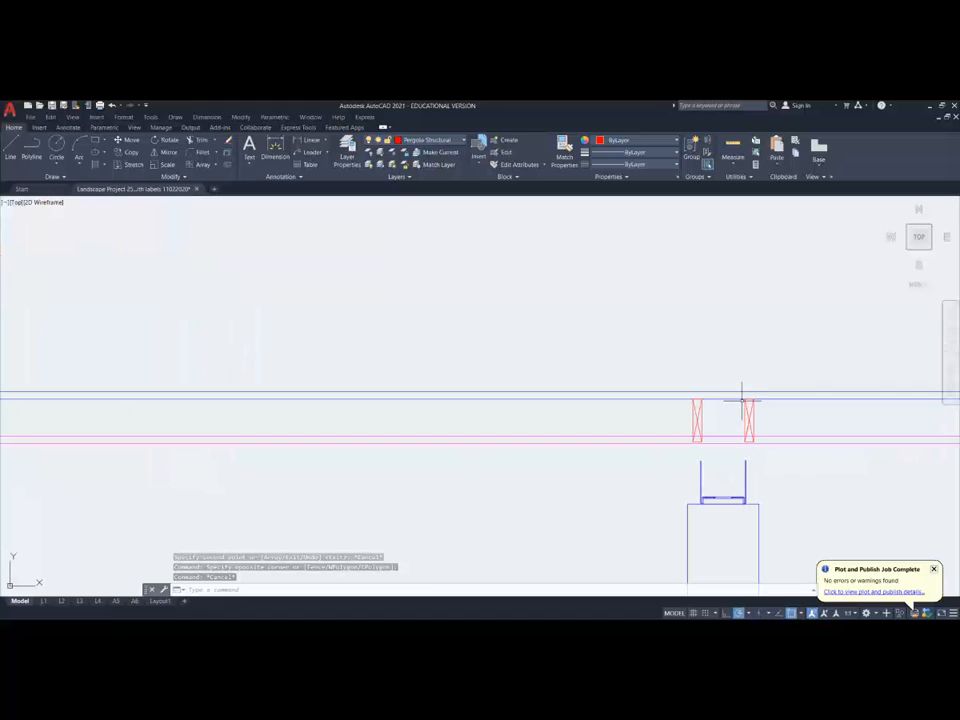
click(130, 153)
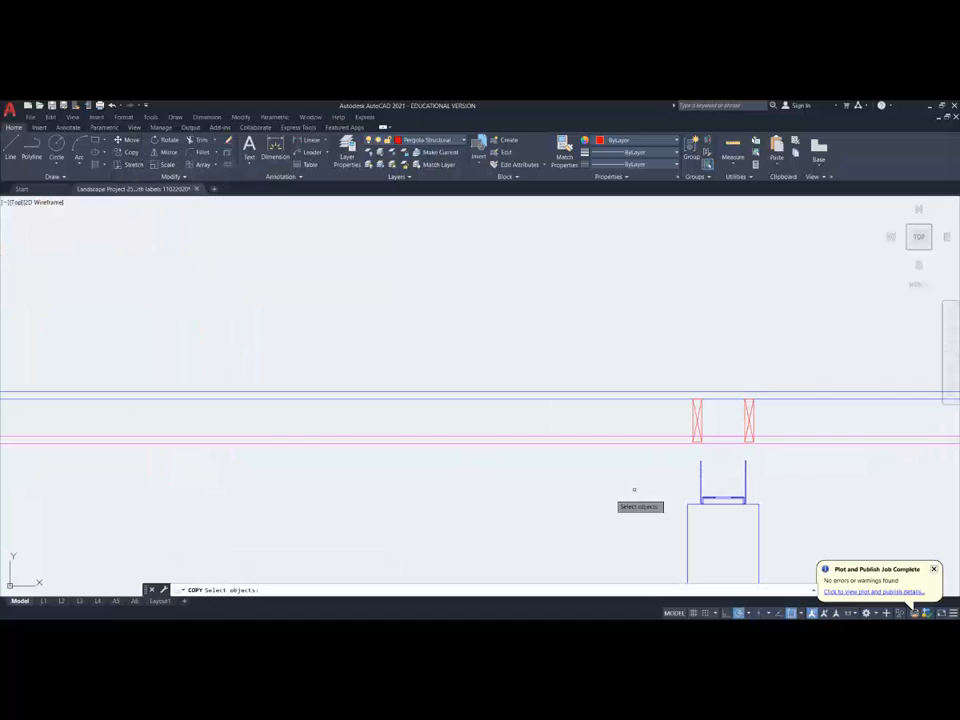
click(752, 512)
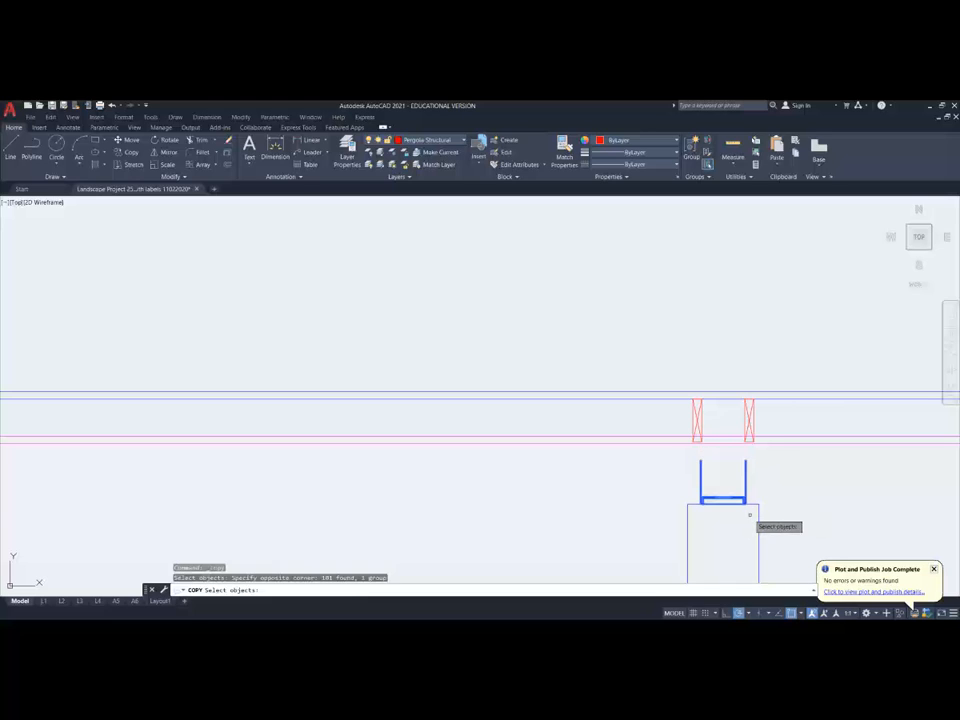
key(Return)
click(757, 507)
scroll(752, 505, down, 2)
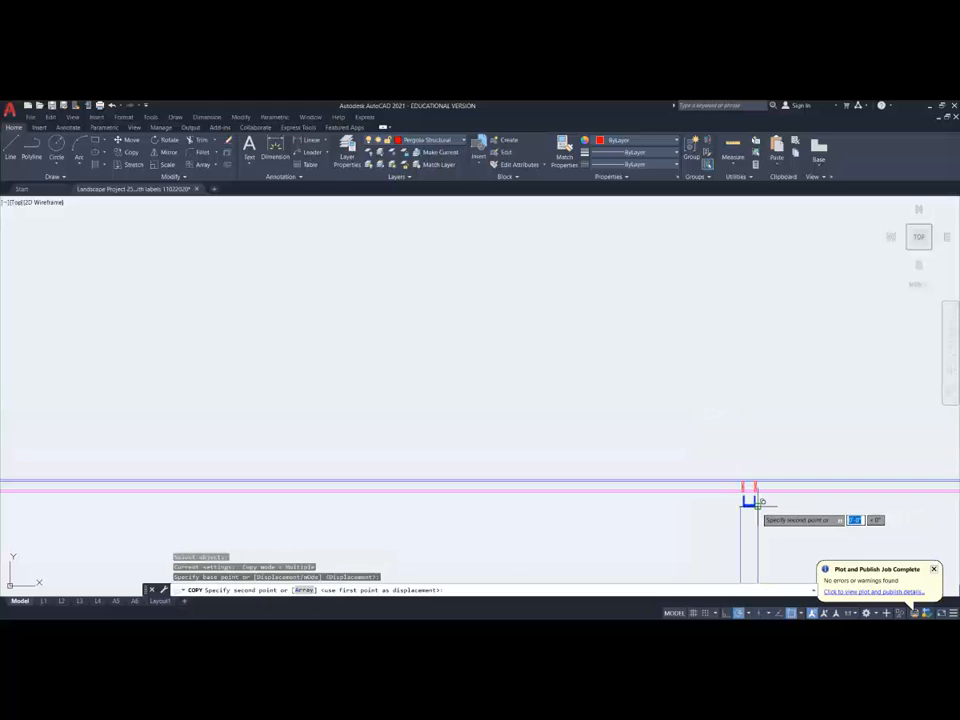
mouse_move(423, 511)
middle_down()
mouse_move(872, 428)
mouse_move(934, 433)
middle_up()
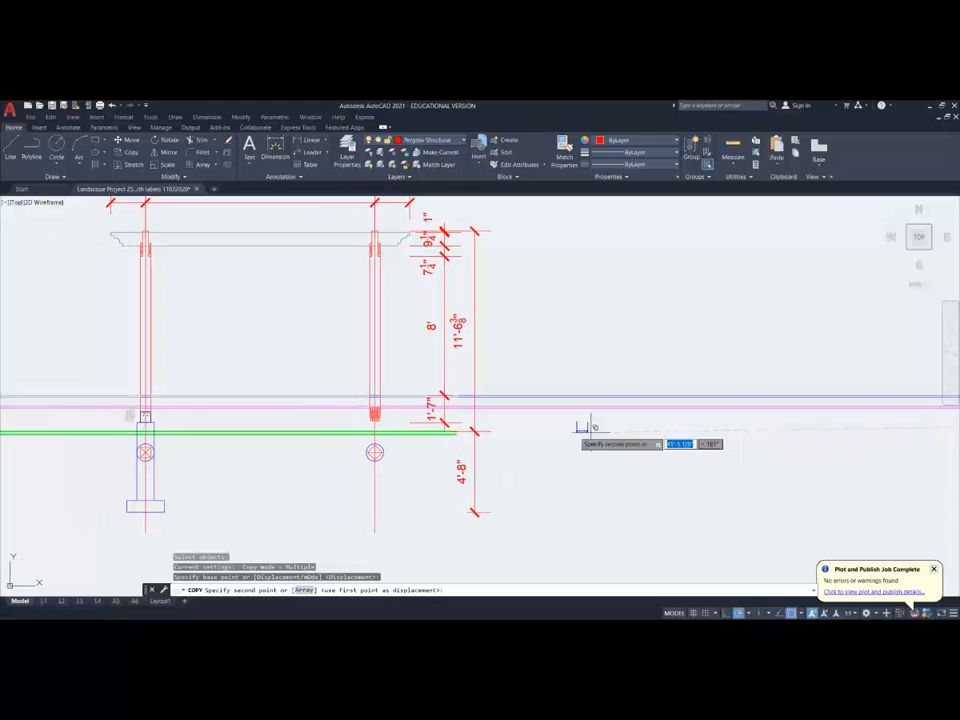
middle_drag(193, 424, 360, 433)
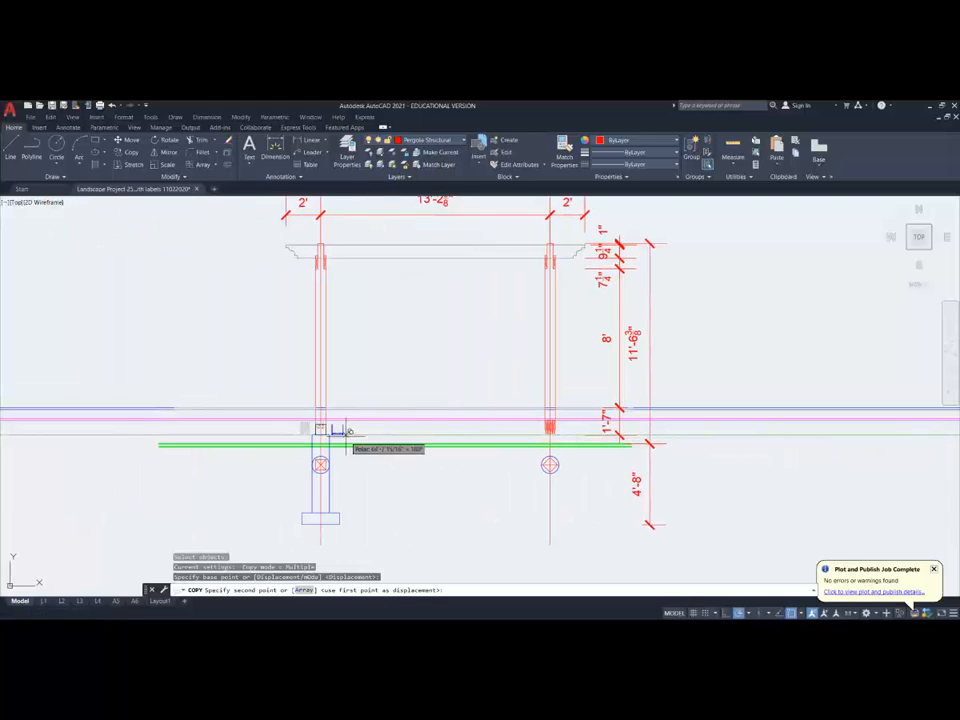
scroll(338, 432, up, 4)
scroll(346, 432, up, 4)
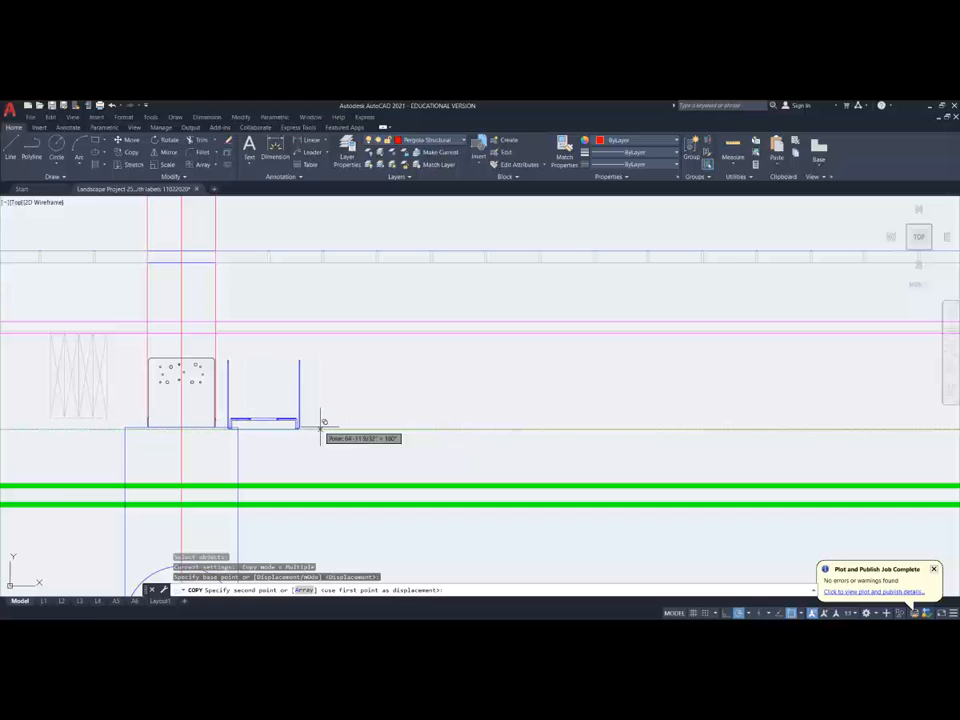
middle_drag(322, 425, 418, 437)
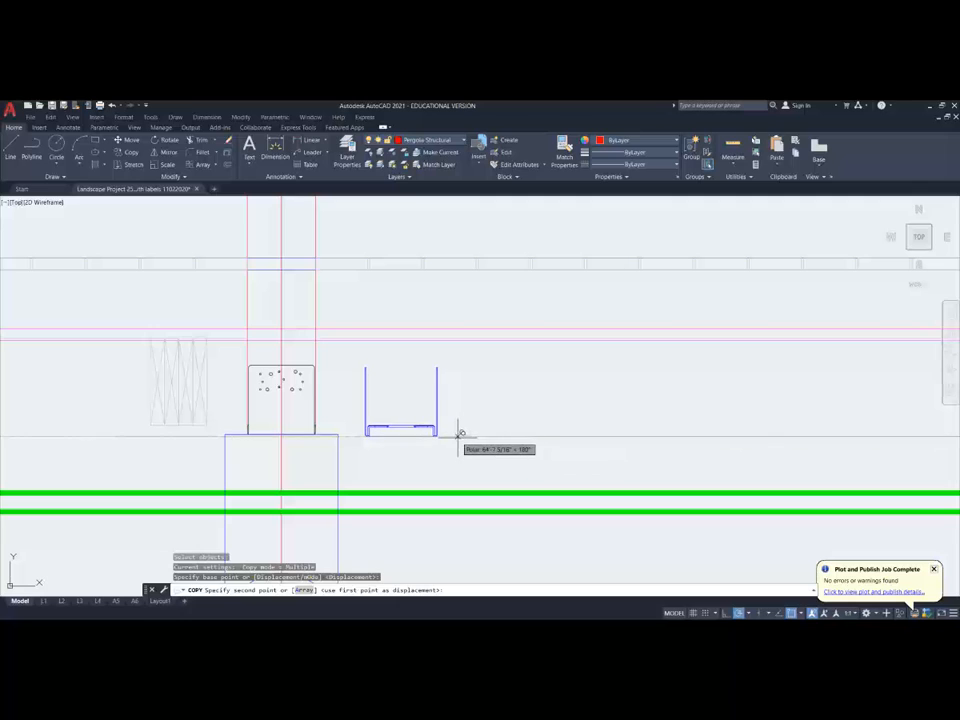
click(446, 432)
key(Escape)
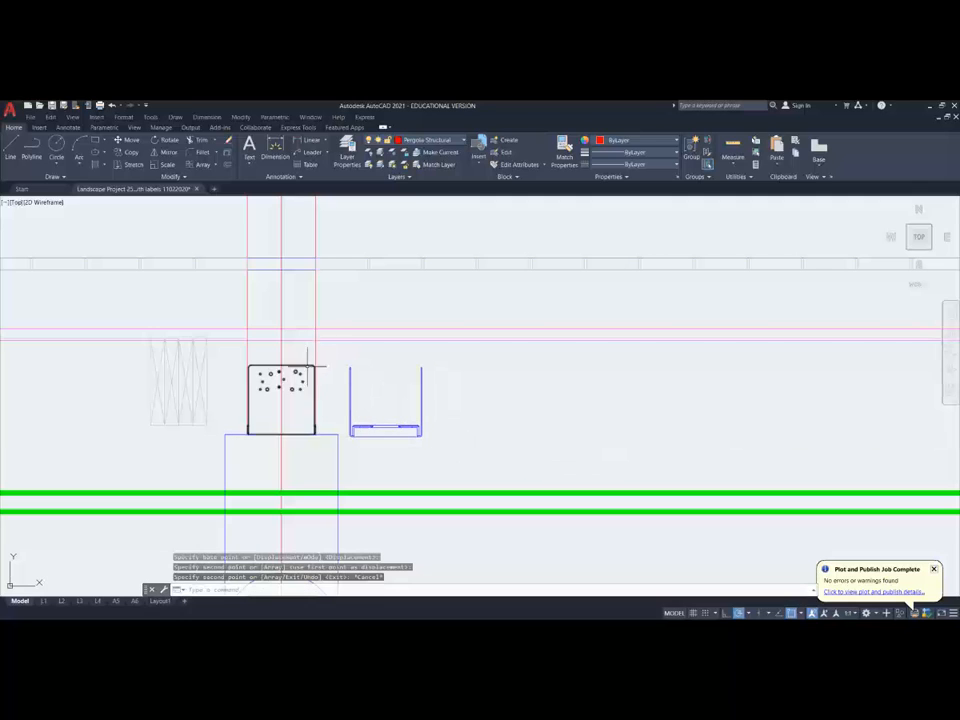
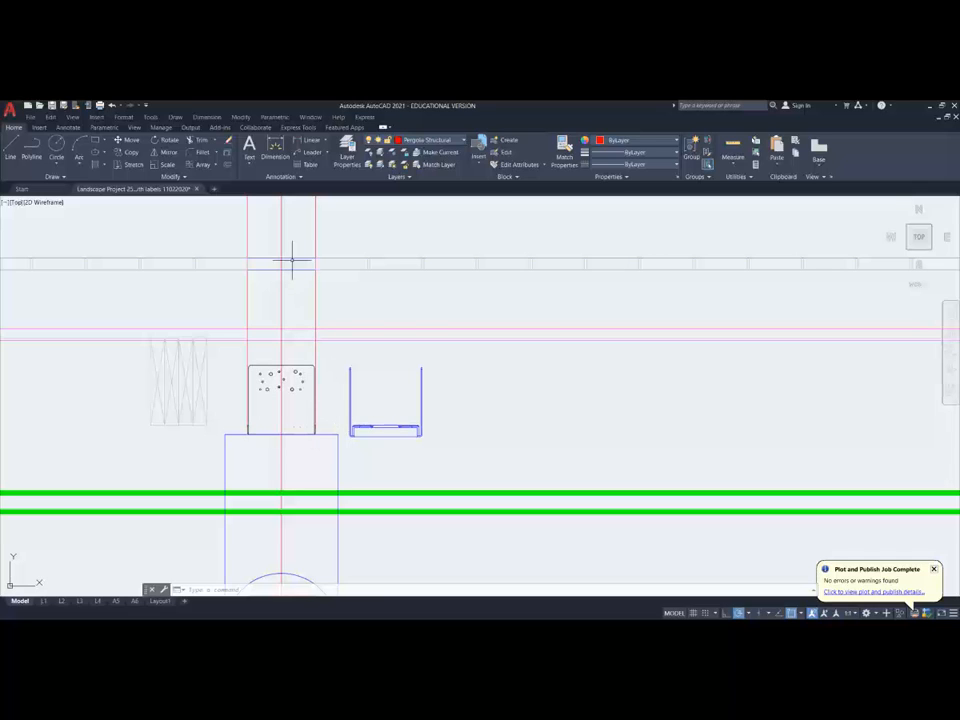
Step: Move both post bases horizontally until the U-shaped one is centred on the left post's centreline, using its bottom midpoint as base point
click(127, 140)
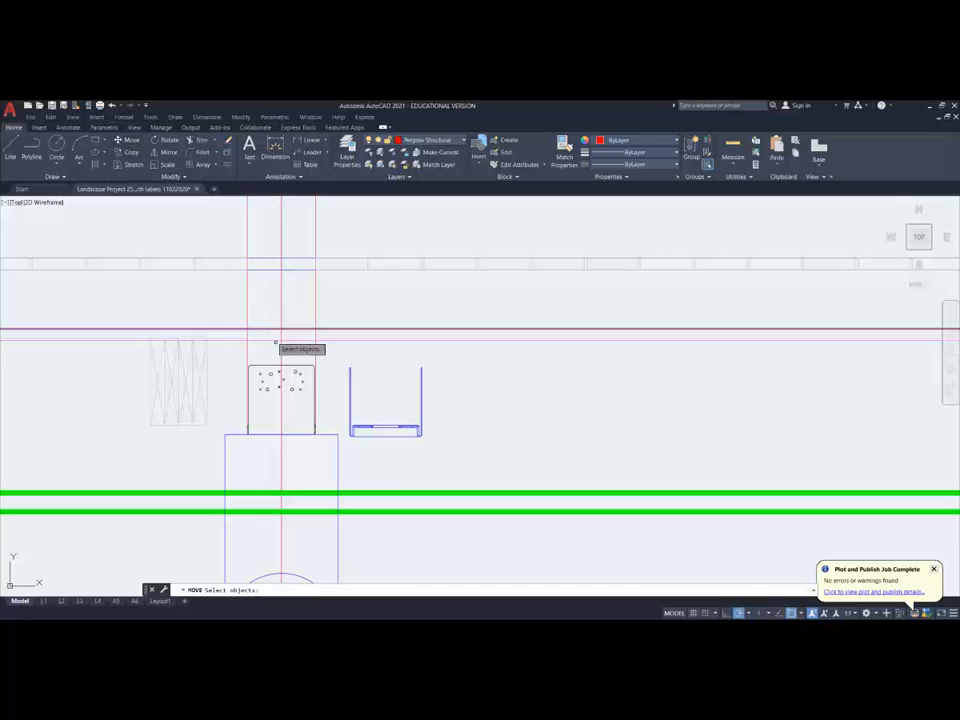
click(306, 363)
click(308, 376)
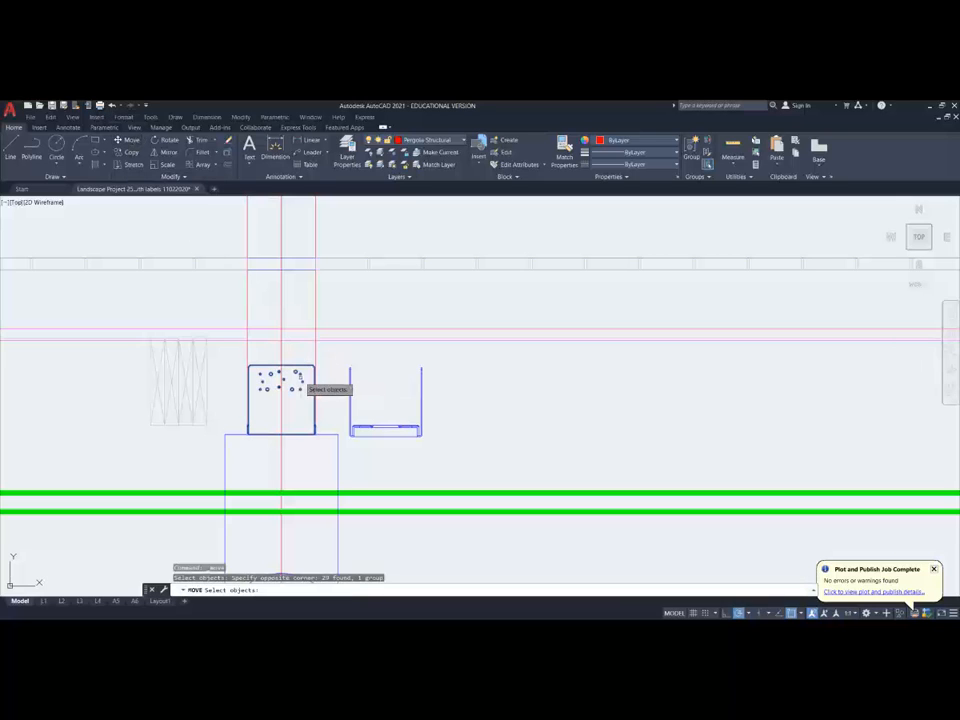
click(349, 381)
right_click(433, 431)
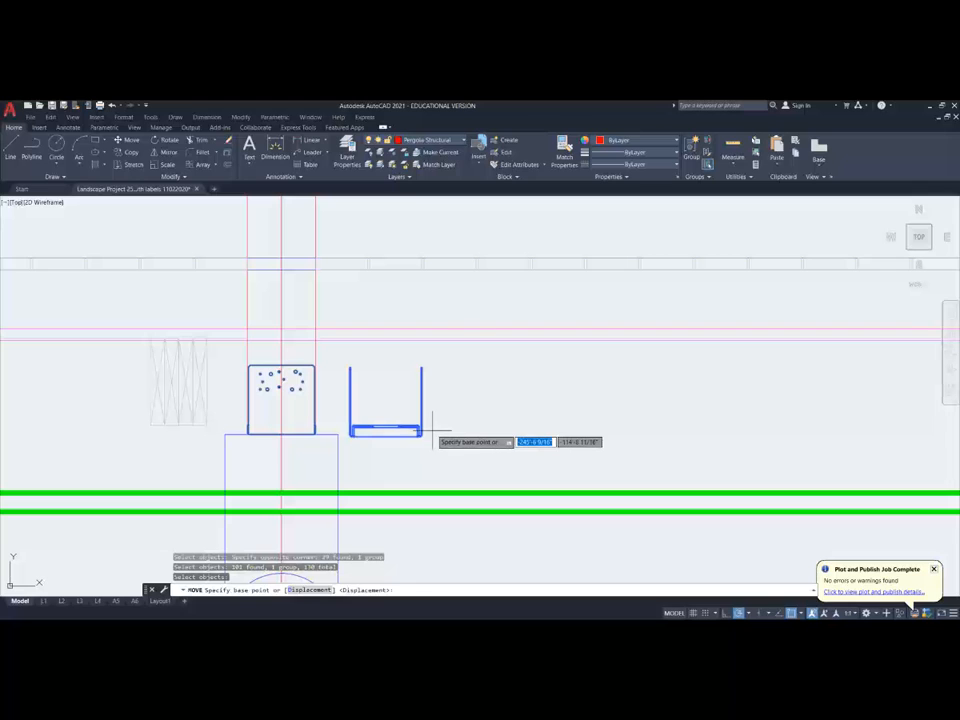
shift+right_click(433, 431)
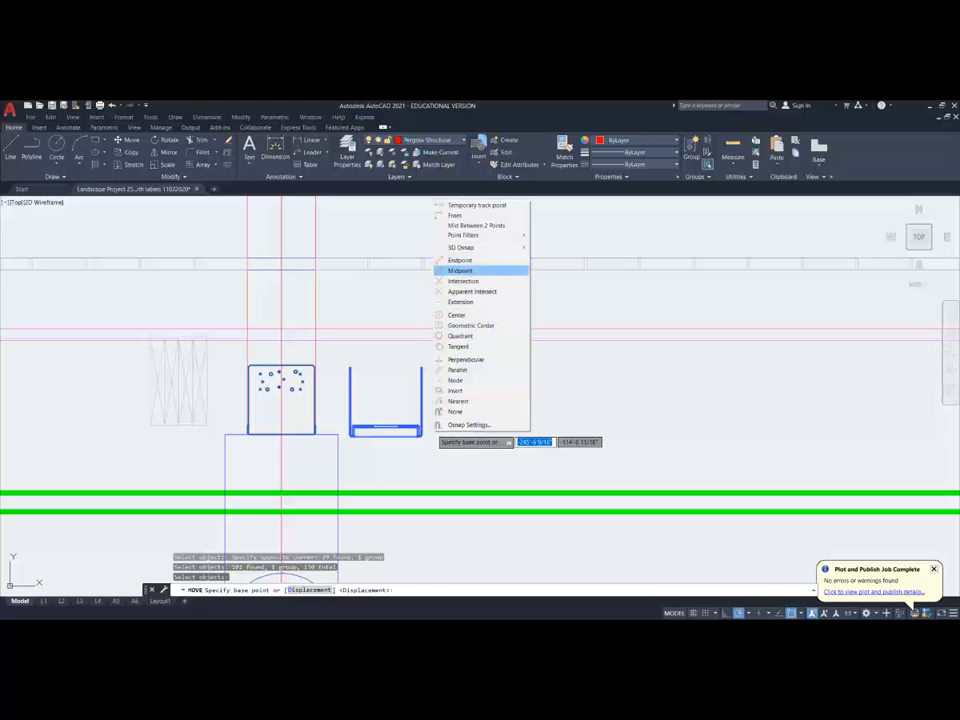
click(462, 271)
click(385, 432)
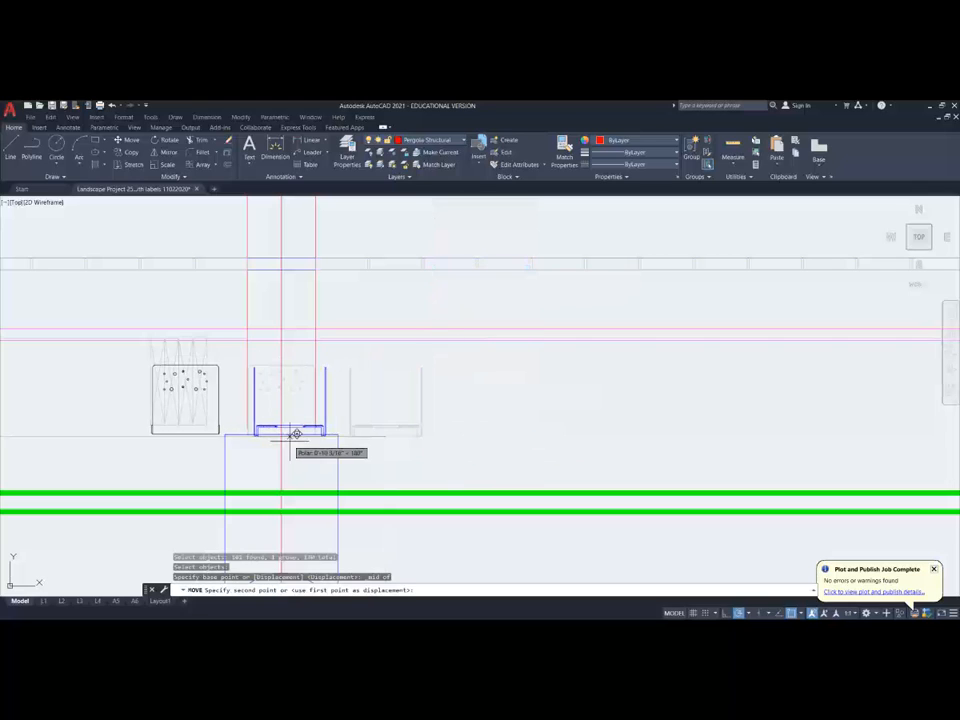
key(Escape)
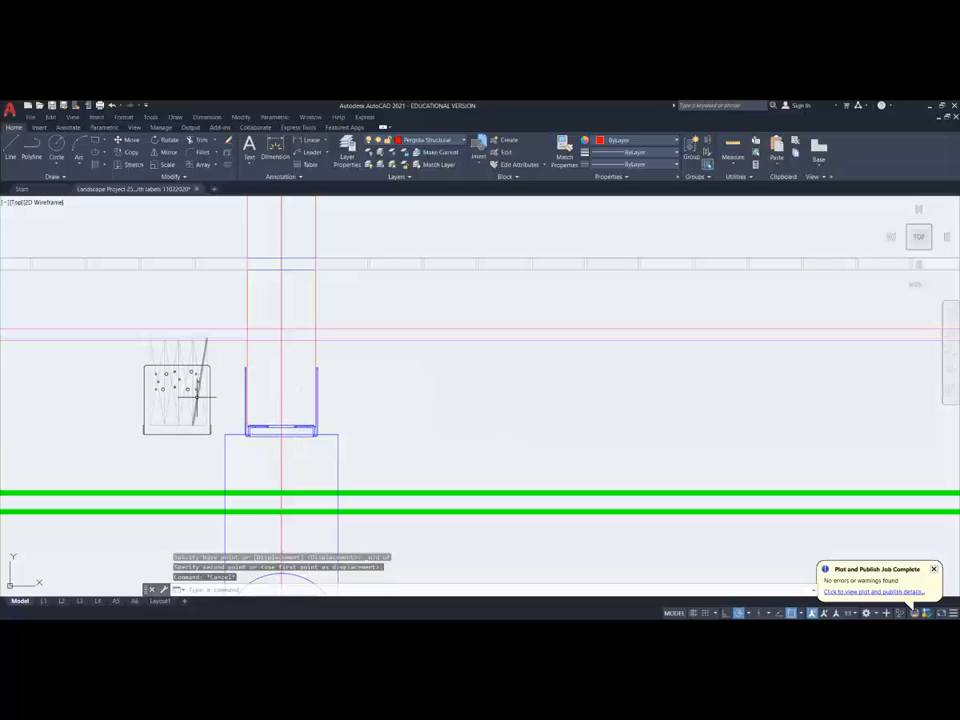
Step: Delete the displaced perforated post base beside the left post and set the U-shaped post base's colour to black (0,0,0)
click(210, 371)
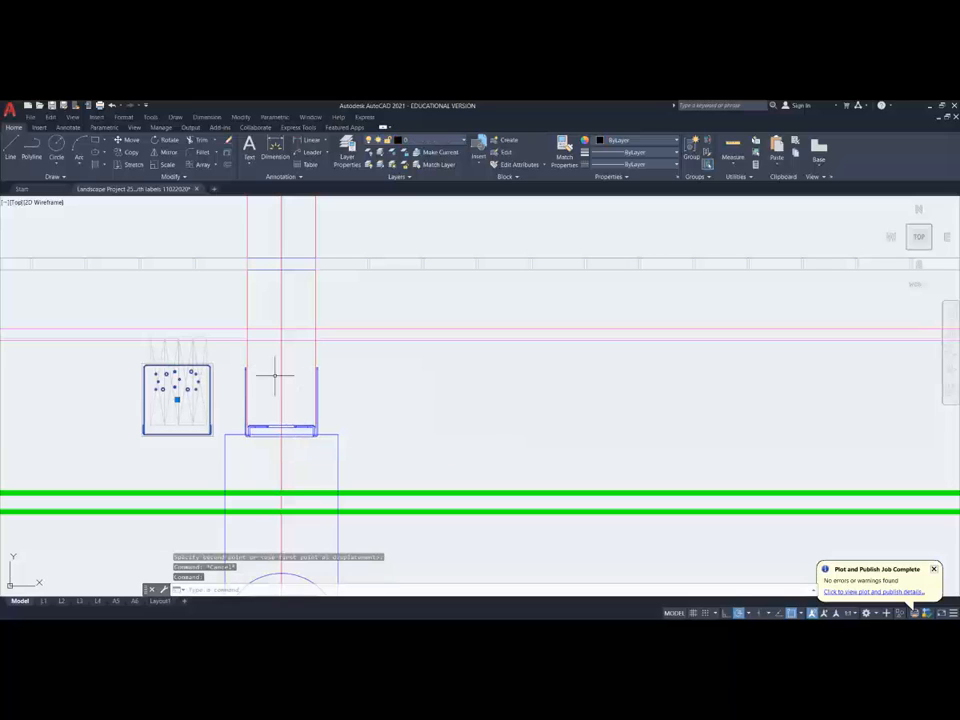
key(Delete)
click(246, 385)
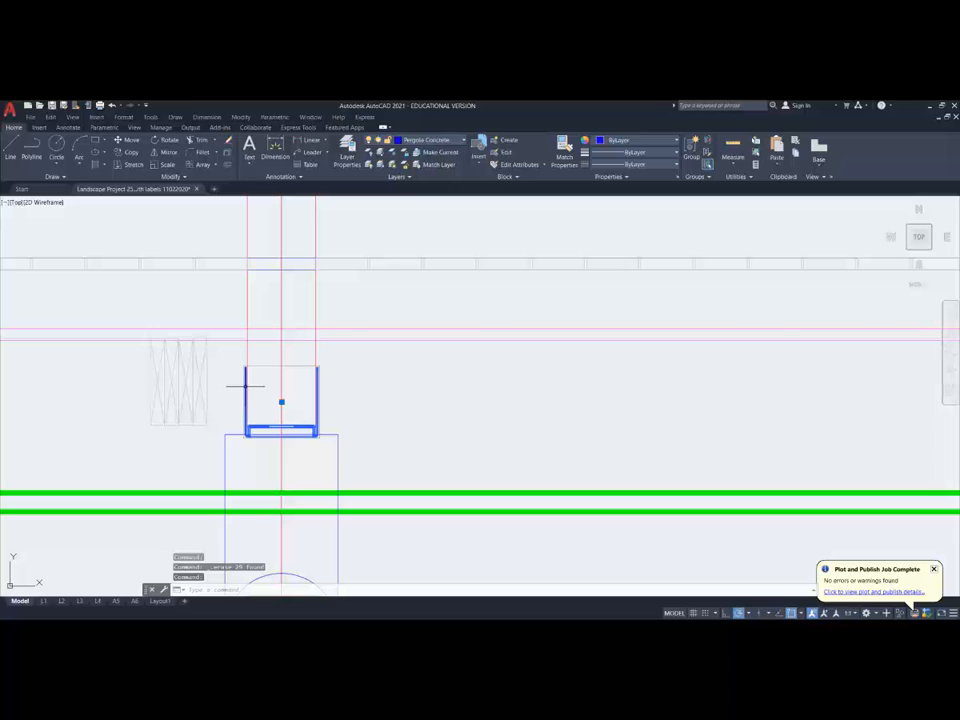
click(640, 140)
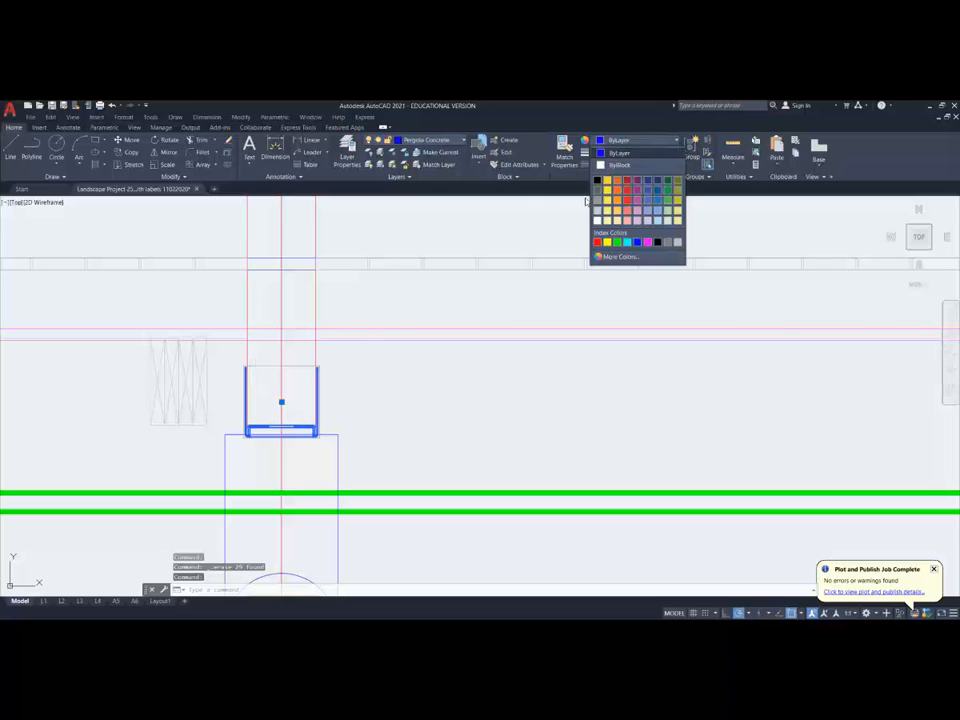
click(597, 180)
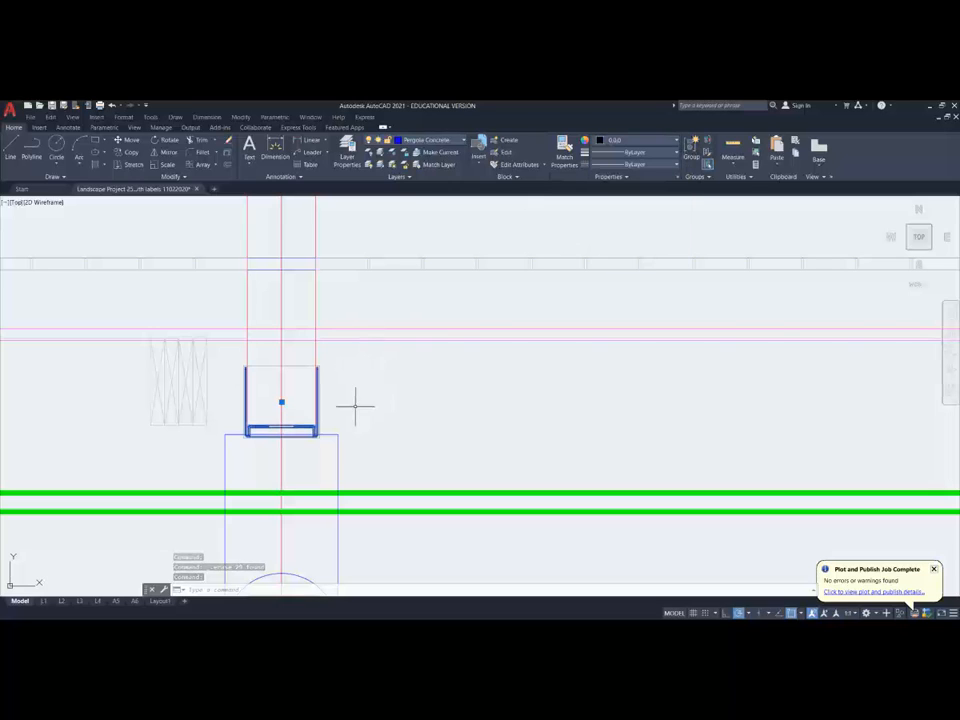
key(Escape)
Step: Make Pergola Structural the current layer and draw a horizontal line about 9 inches rightward from the U-shaped post base's top midpoint
scroll(290, 400, up, 4)
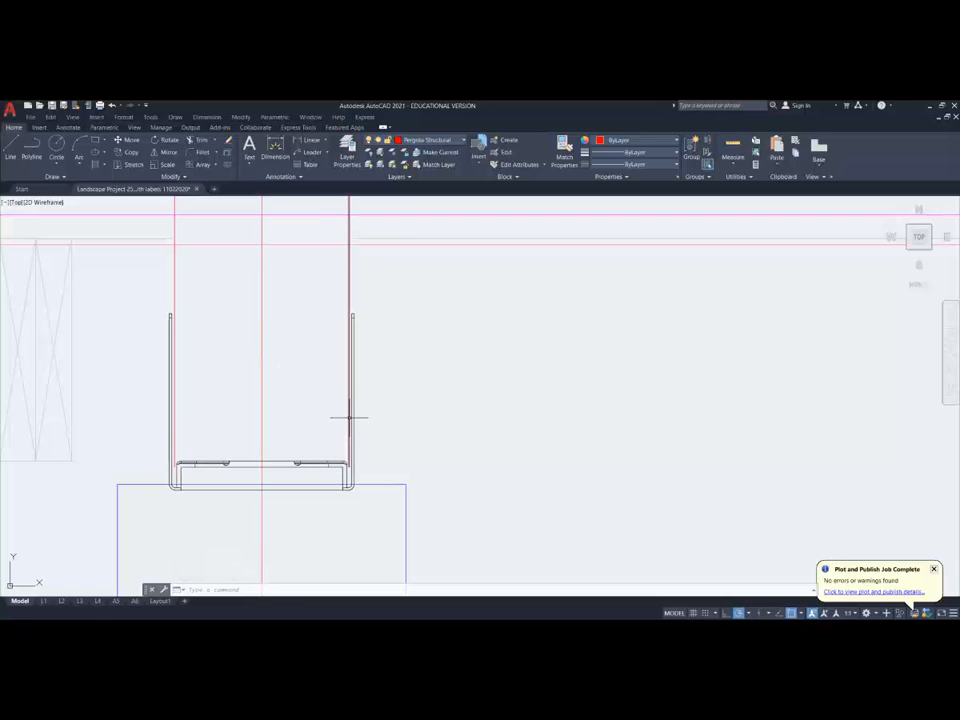
scroll(349, 417, down, 2)
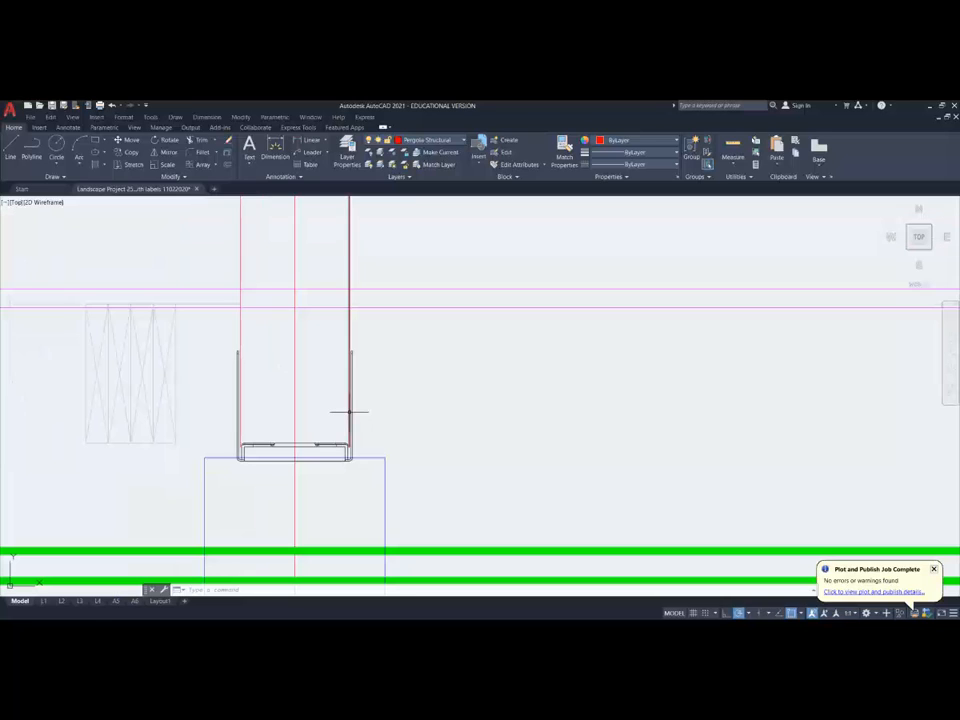
click(240, 318)
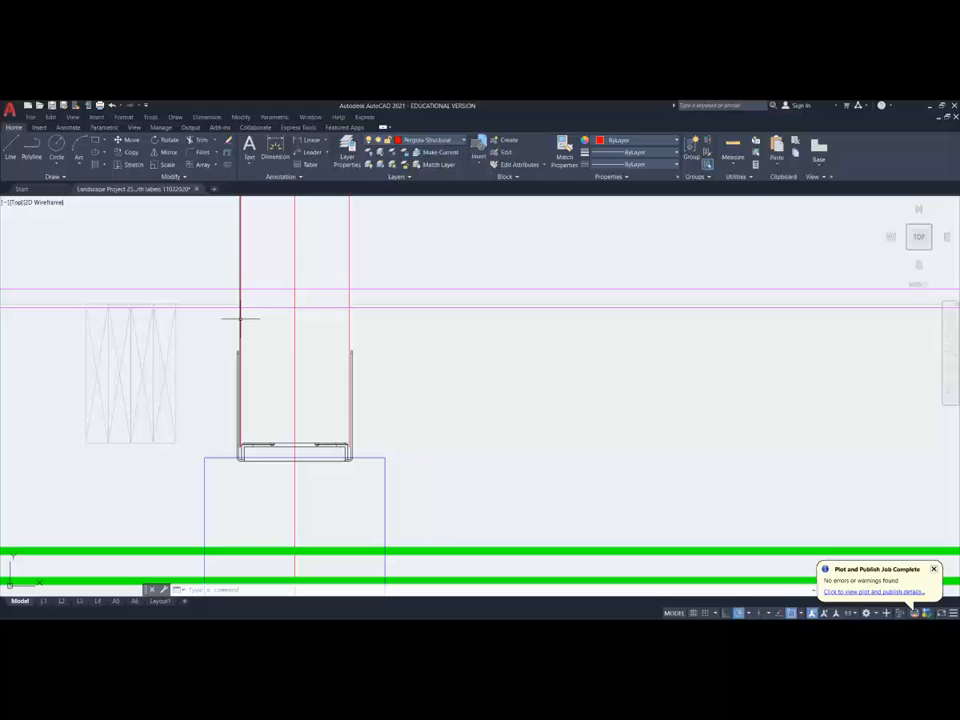
click(448, 154)
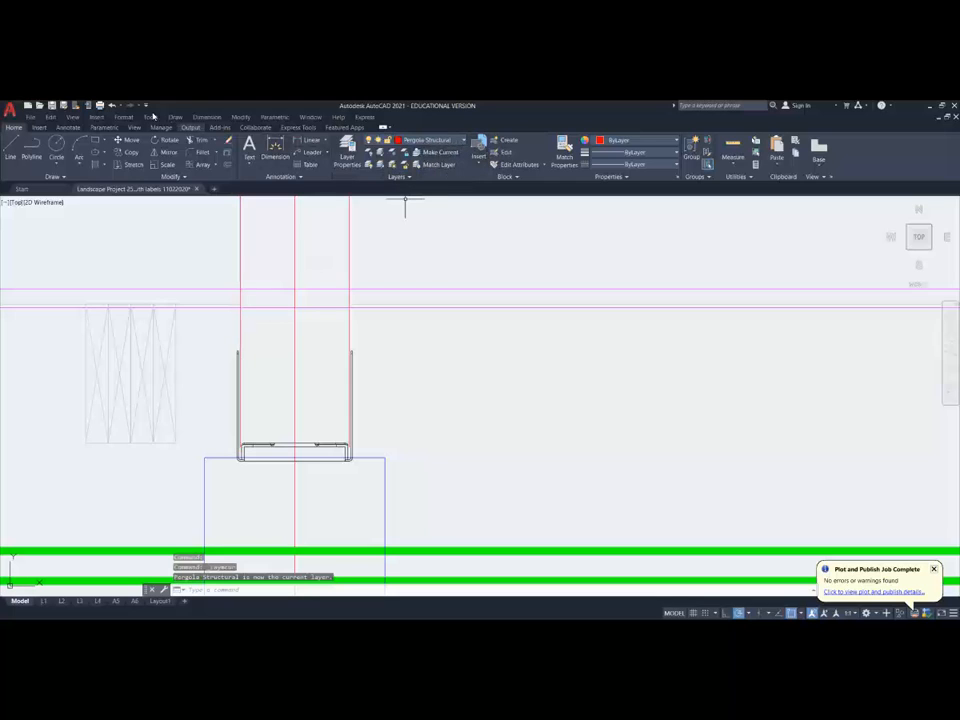
click(10, 149)
click(348, 446)
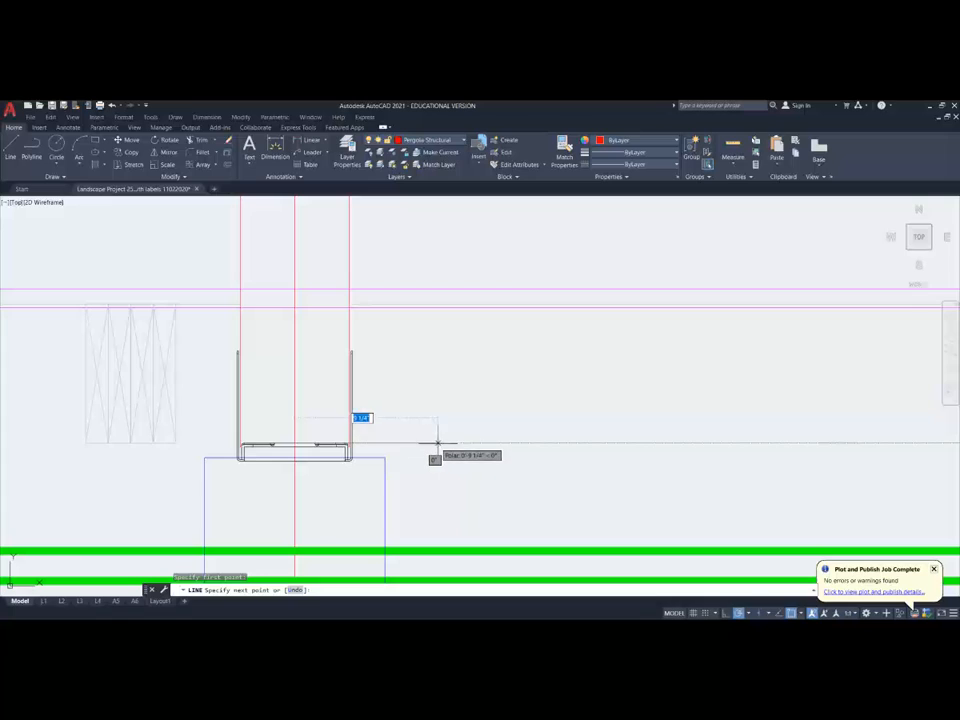
click(441, 442)
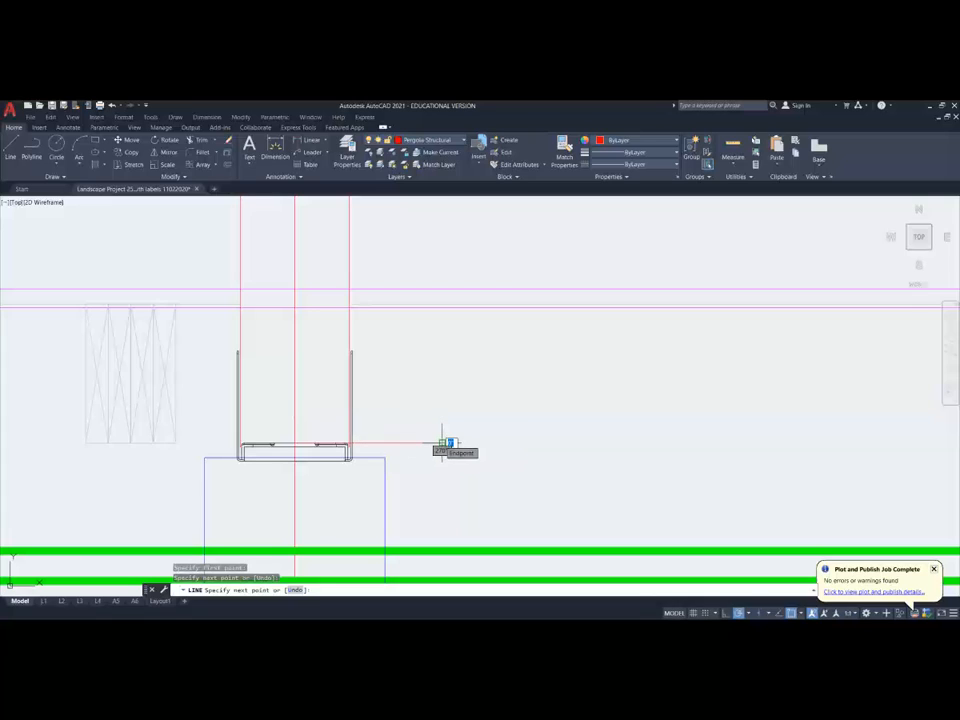
key(Return)
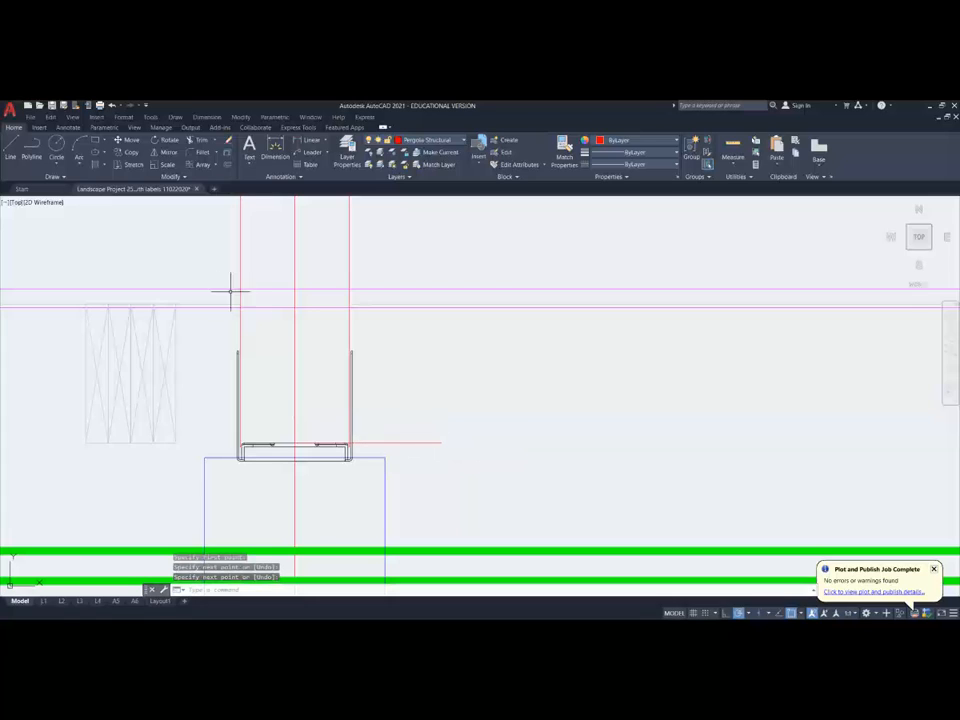
Step: Fillet the new horizontal line with both vertical edges of the left post at zero radius to close the post's bottom
click(201, 153)
scroll(302, 410, up, 2)
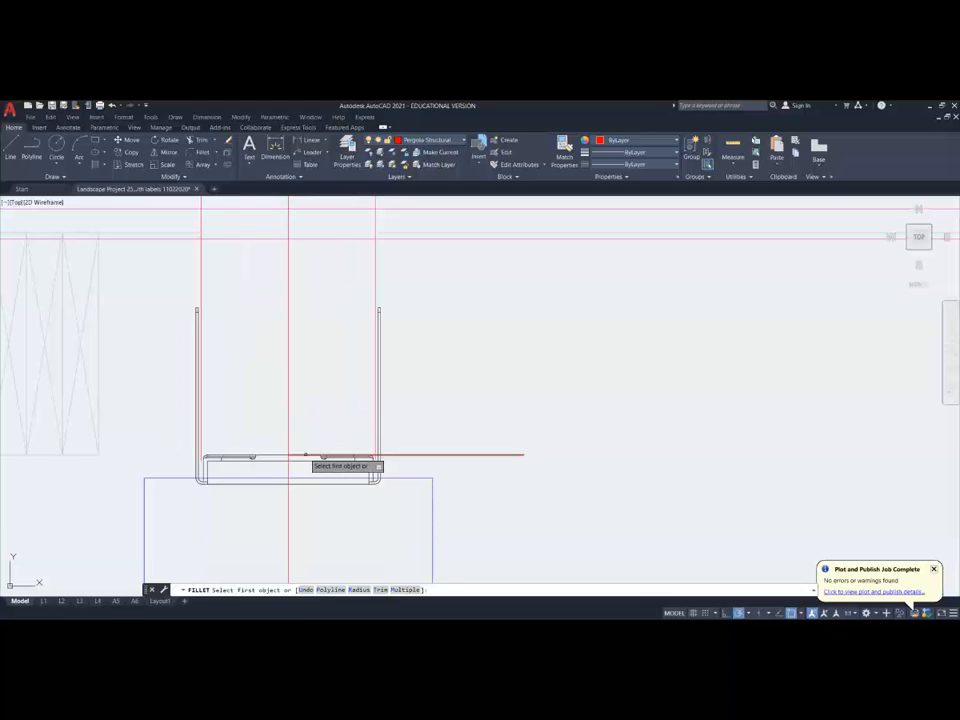
click(305, 455)
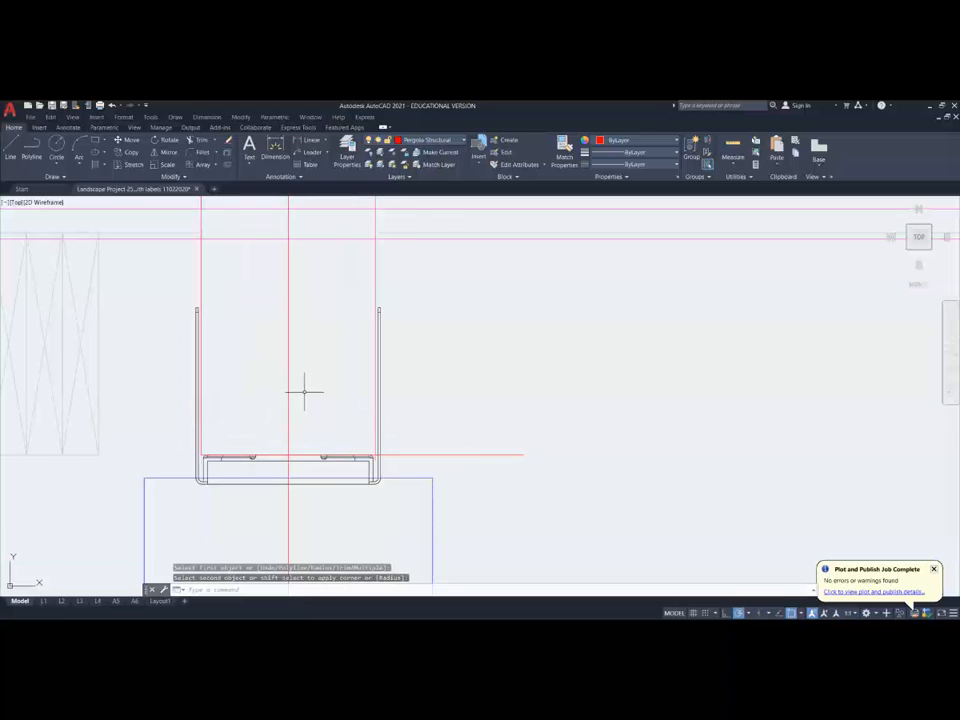
key(Return)
click(376, 433)
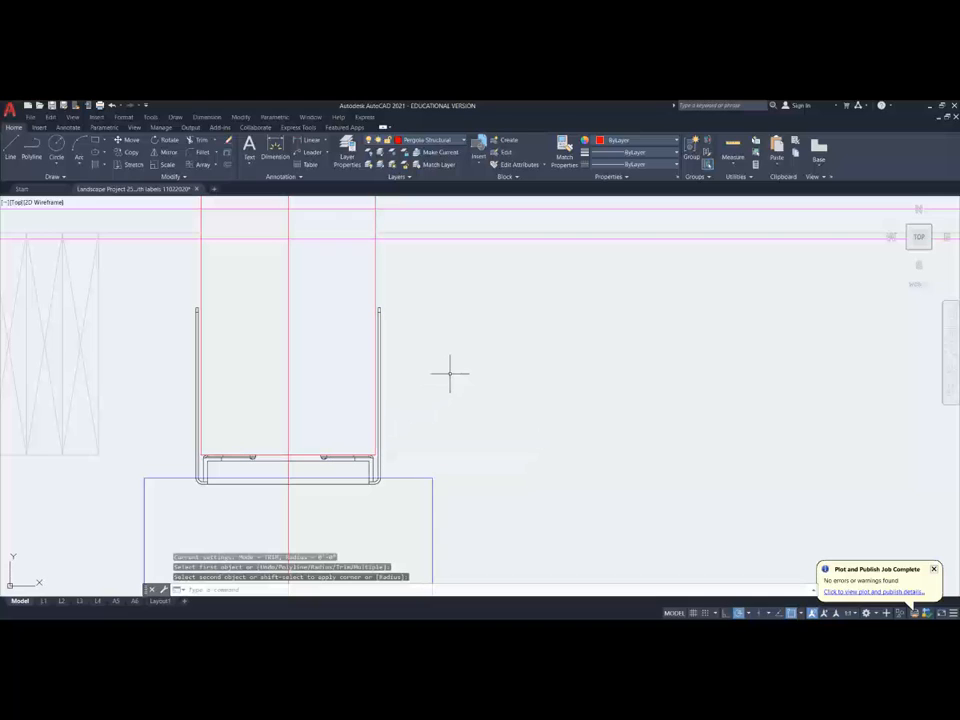
key(Escape)
Step: Delete the circle and crossed square symbol overlapping the second elevation's left concrete pier
scroll(450, 374, down, 3)
scroll(450, 374, down, 3)
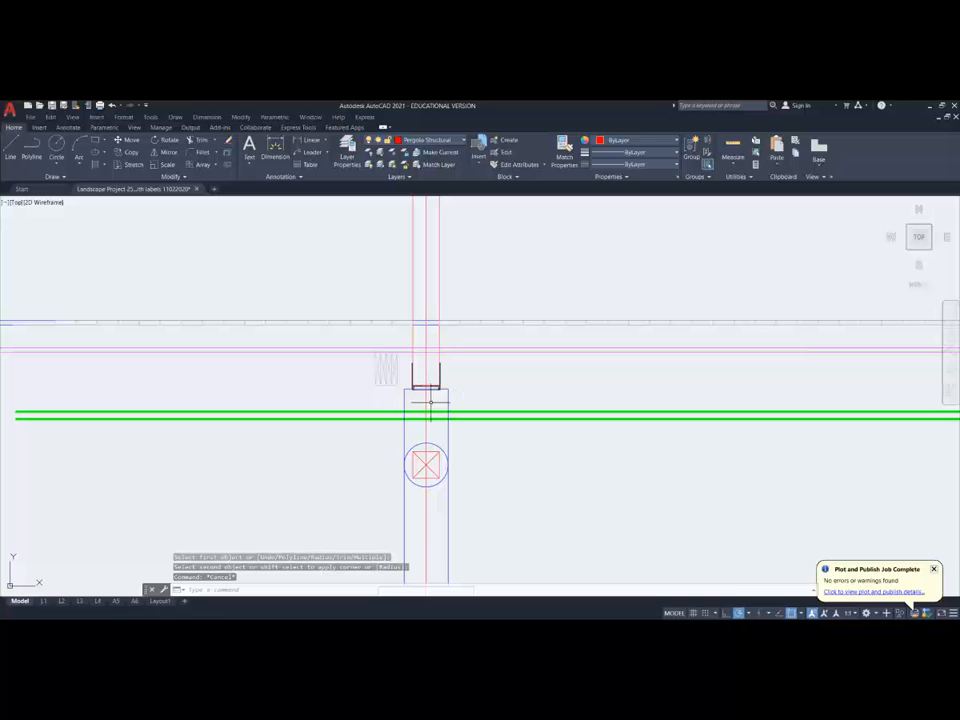
click(380, 435)
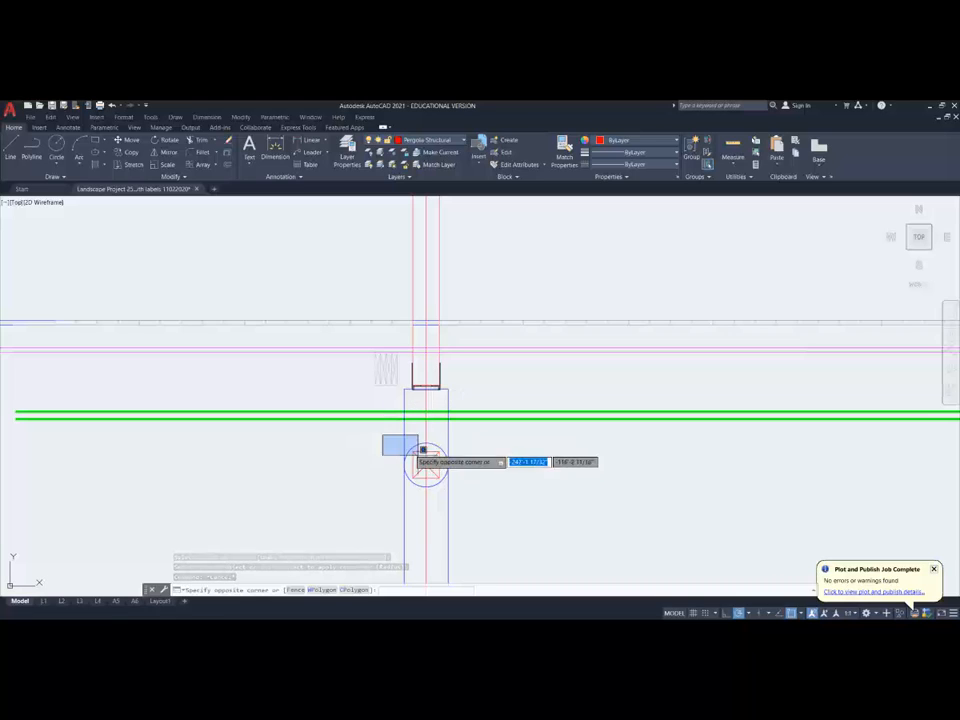
click(486, 505)
key(Delete)
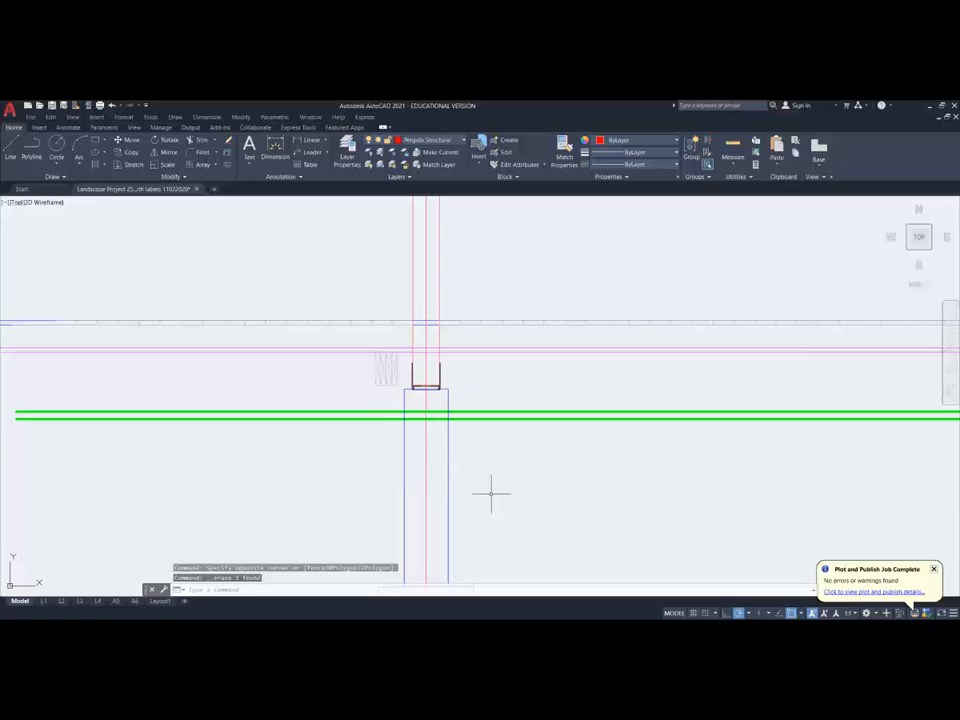
Step: Examine the piers, post bases and beam sections across both pergola elevations, comparing the second elevation's right post with the finished left one
scroll(493, 495, down, 6)
middle_drag(518, 485, 356, 467)
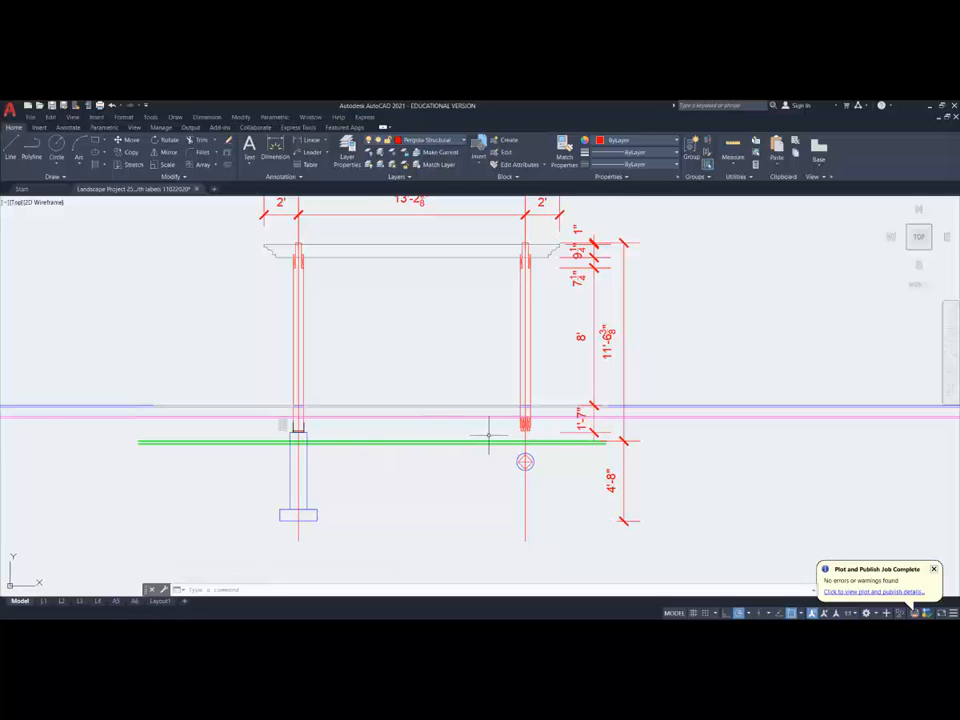
scroll(489, 435, down, 4)
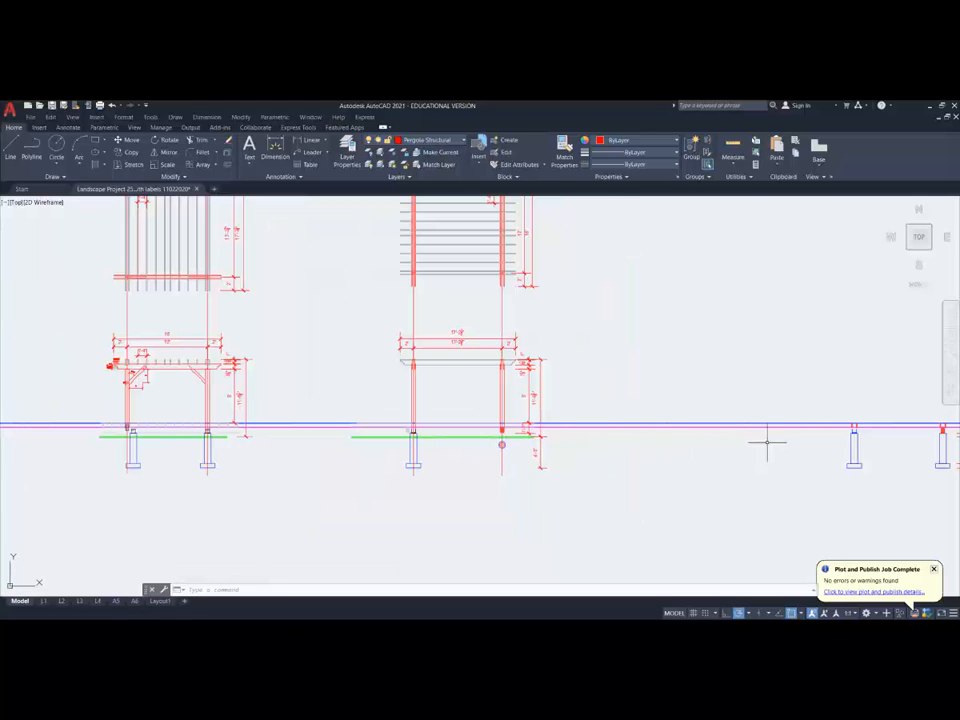
scroll(521, 434, up, 4)
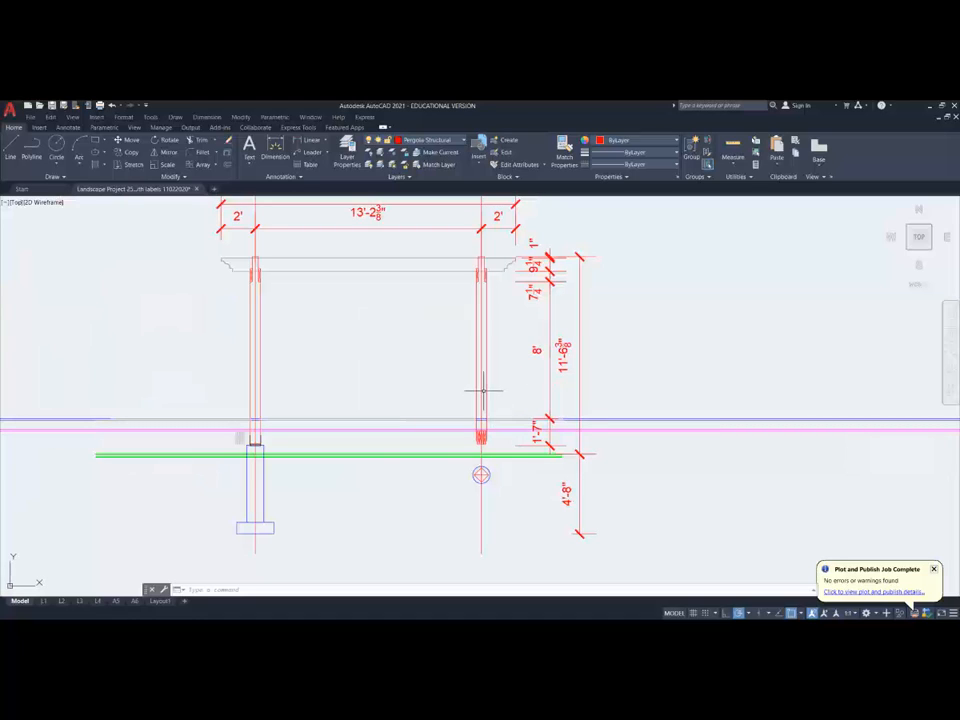
scroll(486, 431, up, 2)
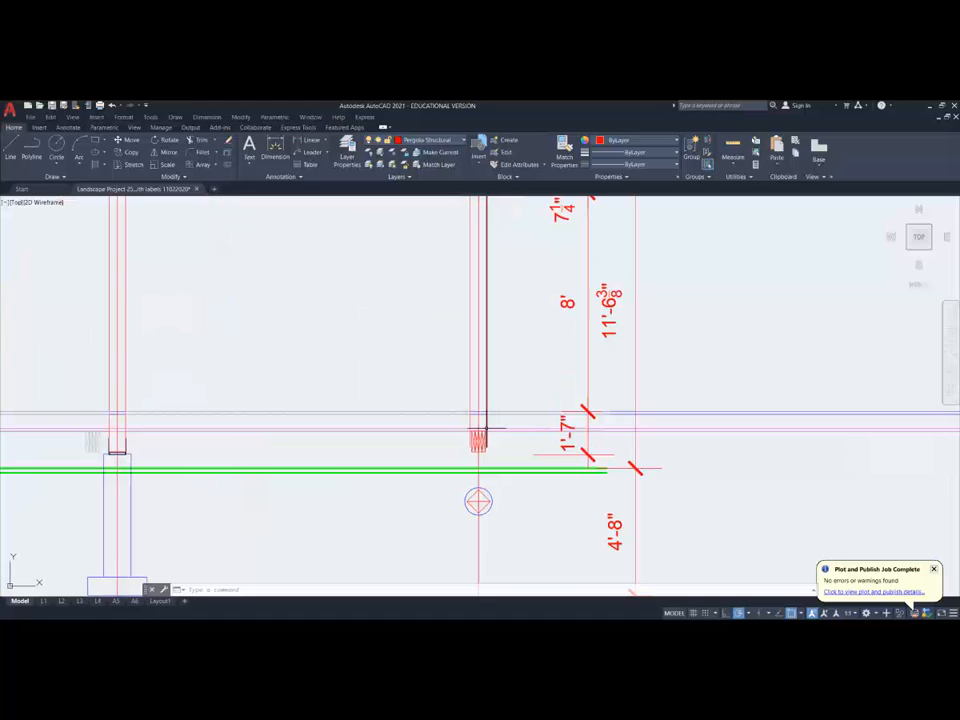
scroll(486, 430, down, 2)
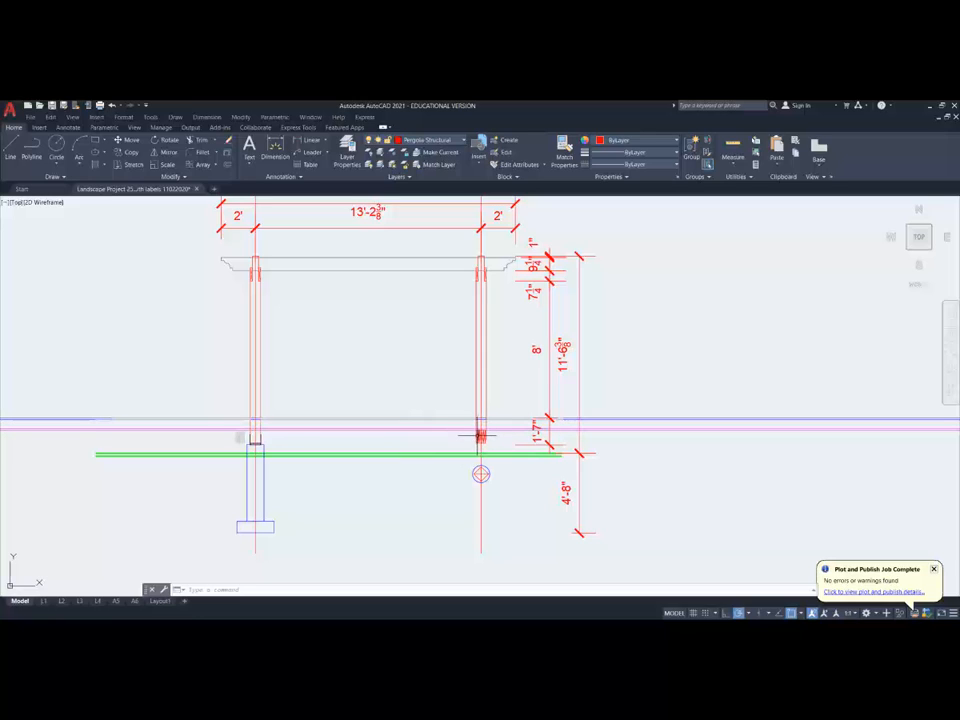
scroll(418, 436, down, 3)
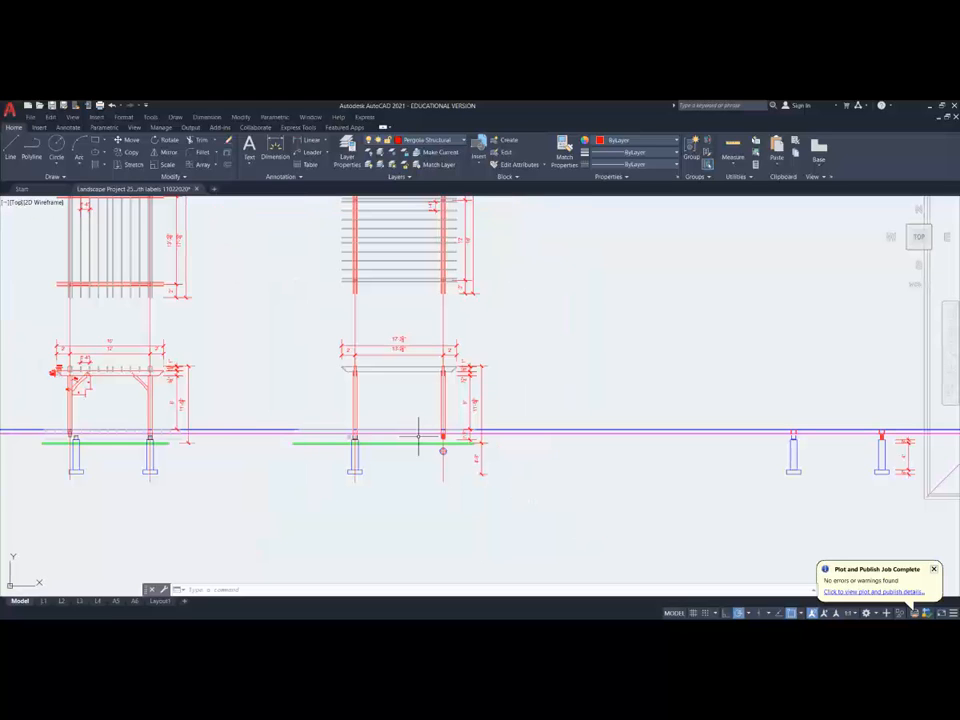
scroll(443, 448, up, 6)
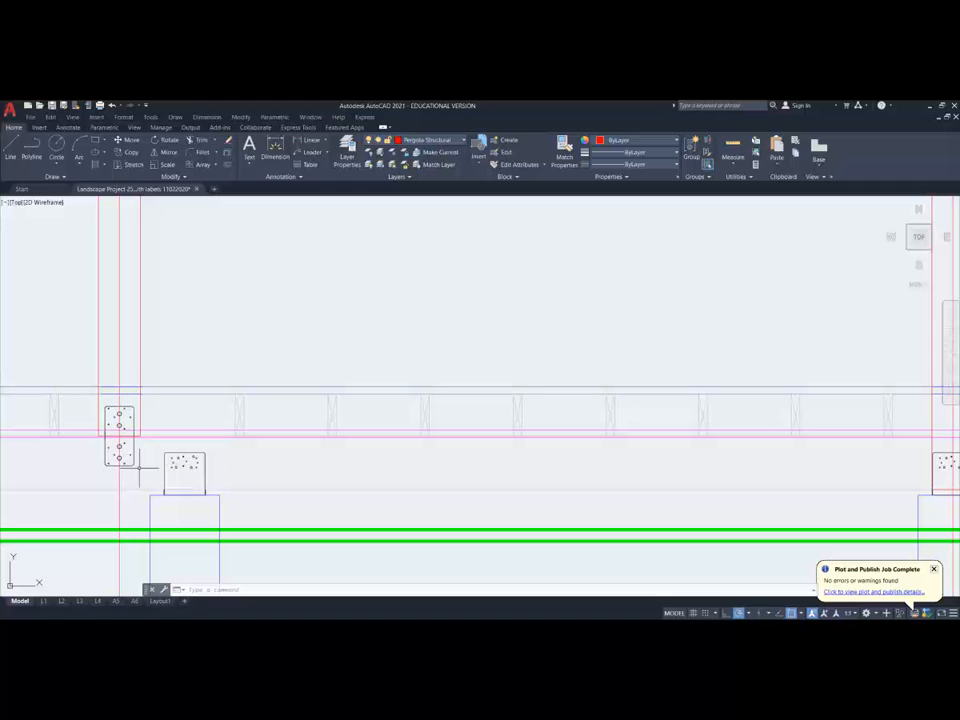
scroll(368, 408, down, 5)
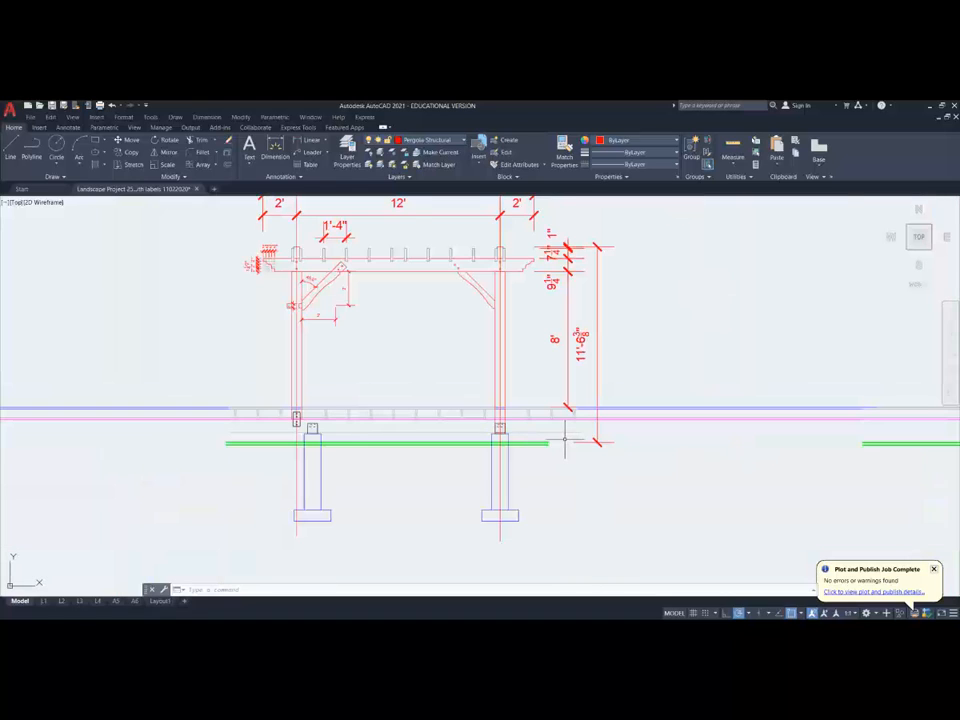
scroll(565, 439, down, 3)
middle_drag(619, 436, 211, 455)
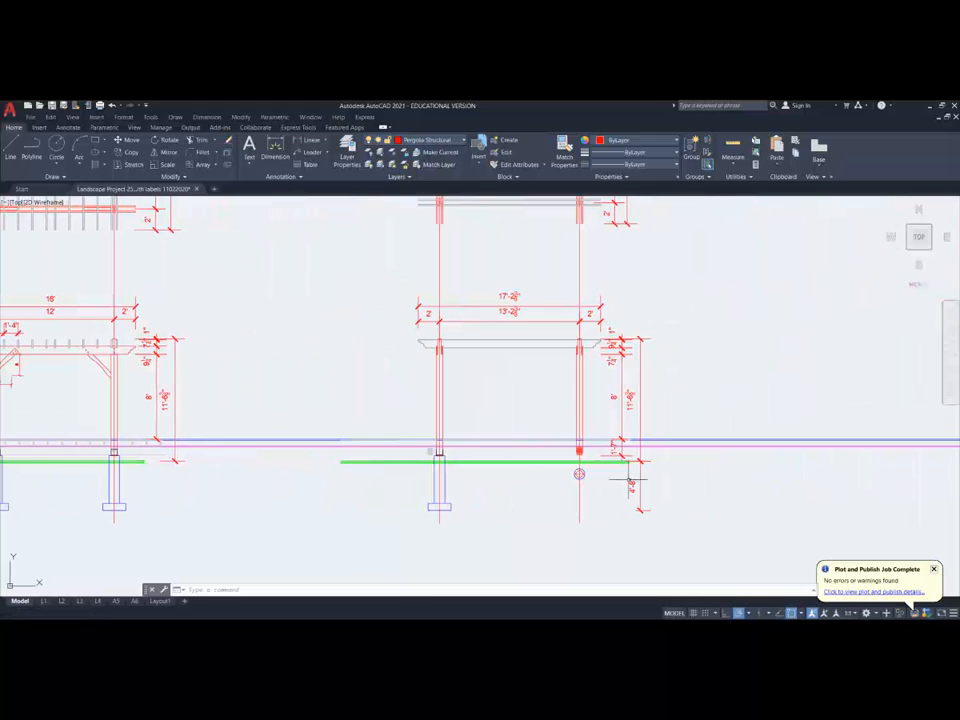
scroll(590, 478, up, 3)
scroll(508, 476, down, 2)
middle_drag(508, 476, 518, 454)
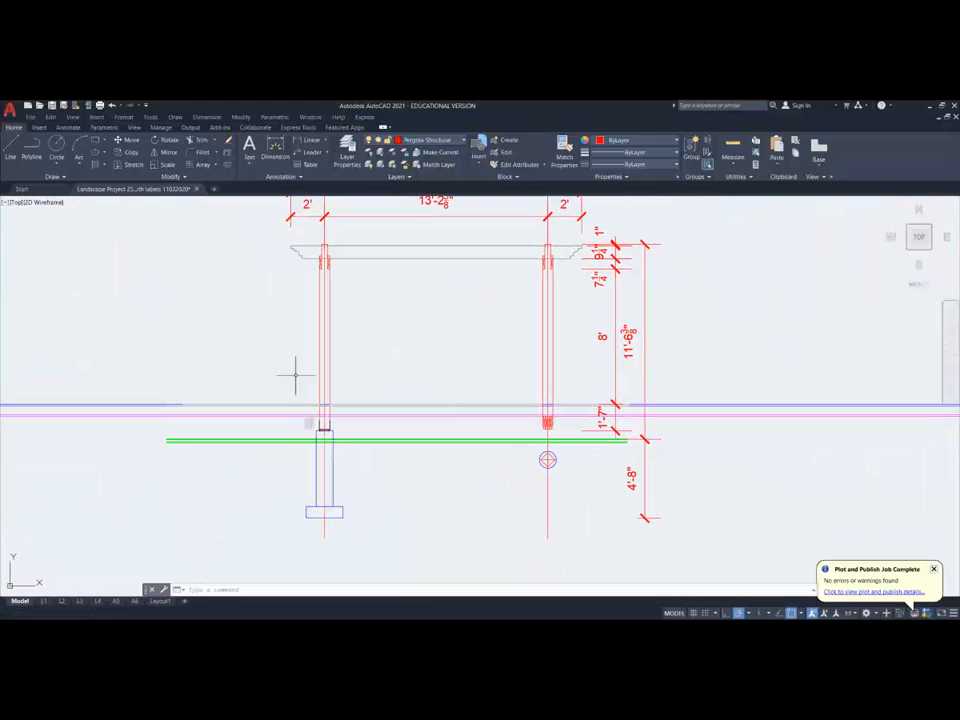
Step: Copy the second elevation's left concrete pier and footing onto the right post's centerline, using the left centerline's lower end and a perpendicular snap
click(131, 153)
click(318, 446)
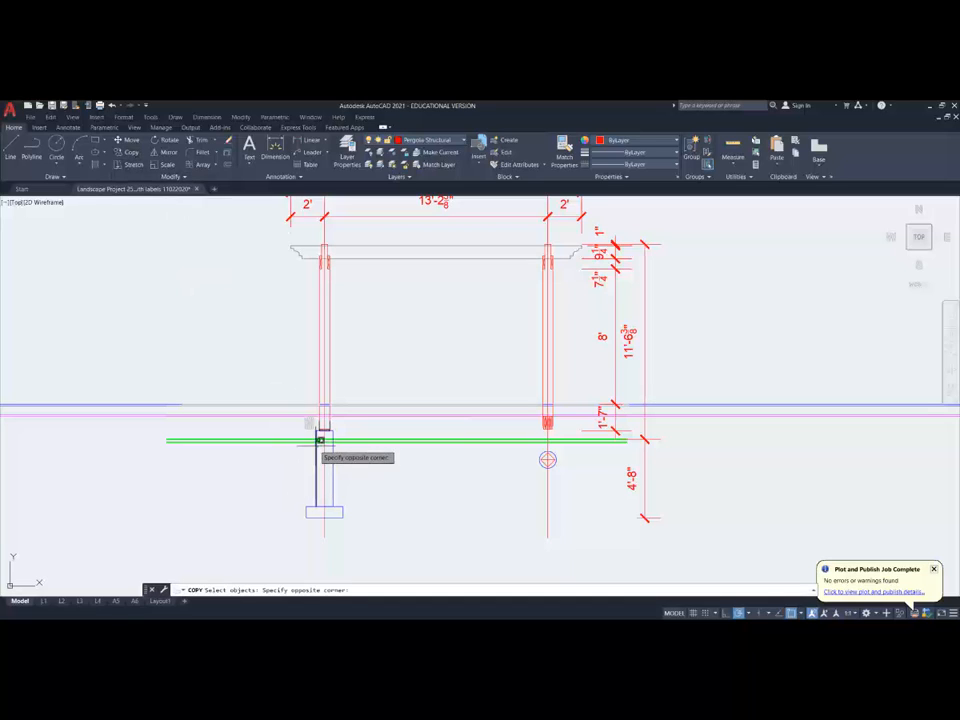
click(328, 428)
click(332, 432)
click(333, 436)
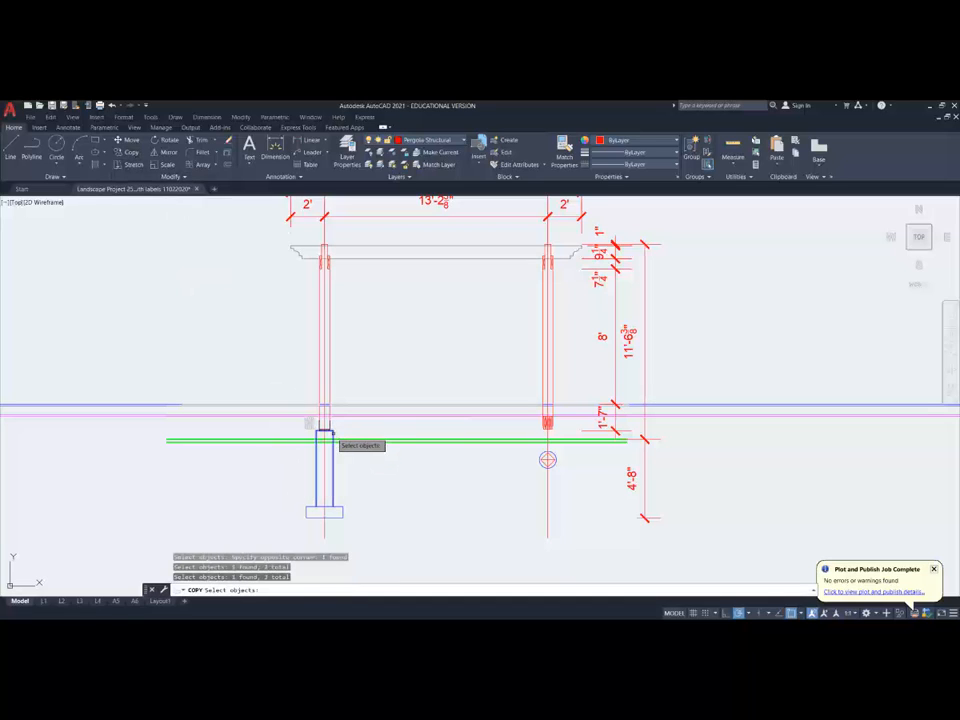
click(276, 492)
click(439, 533)
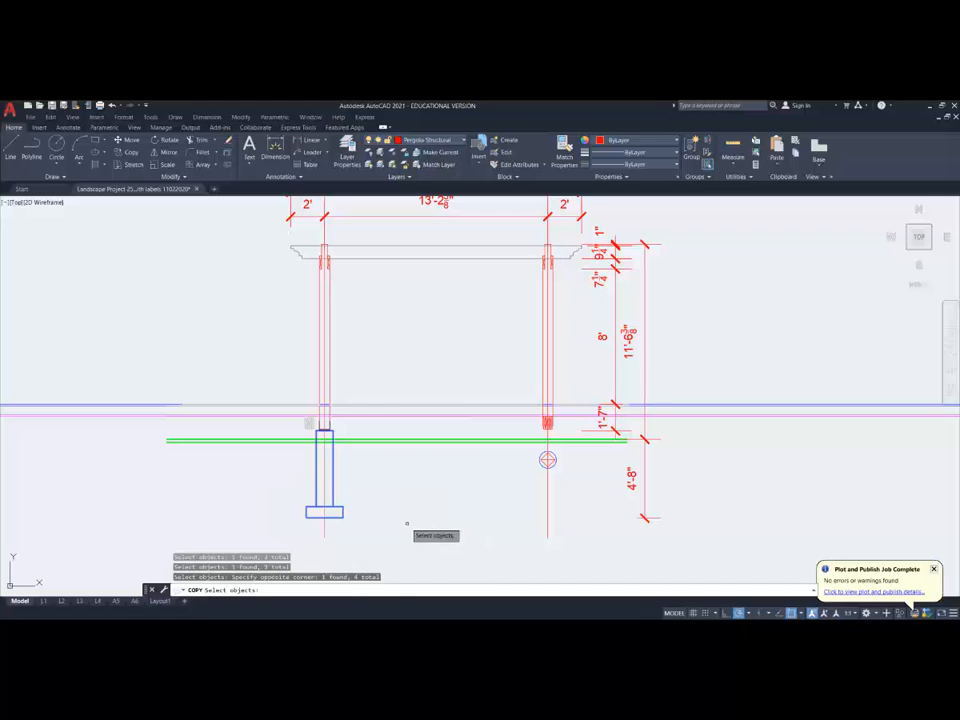
key(Return)
click(326, 533)
shift+right_click(481, 521)
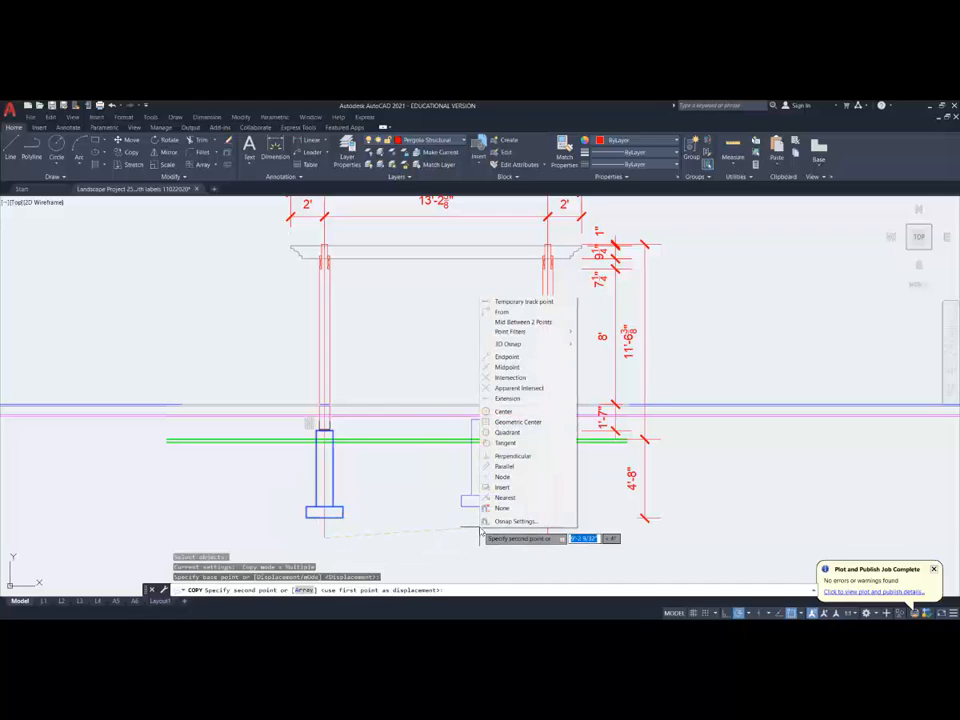
click(512, 456)
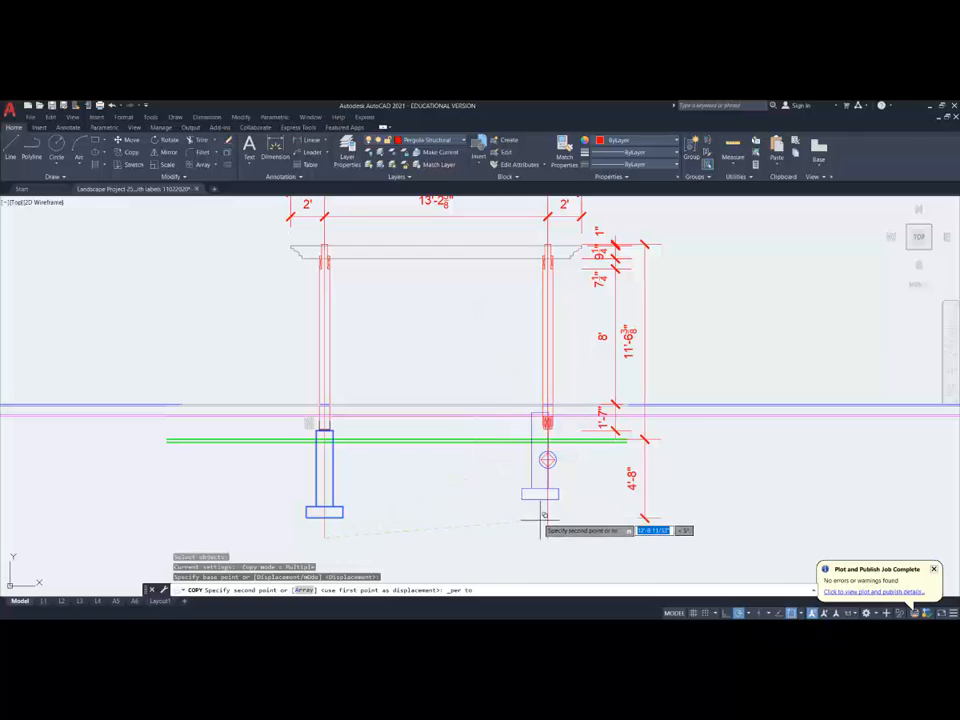
click(548, 530)
key(Escape)
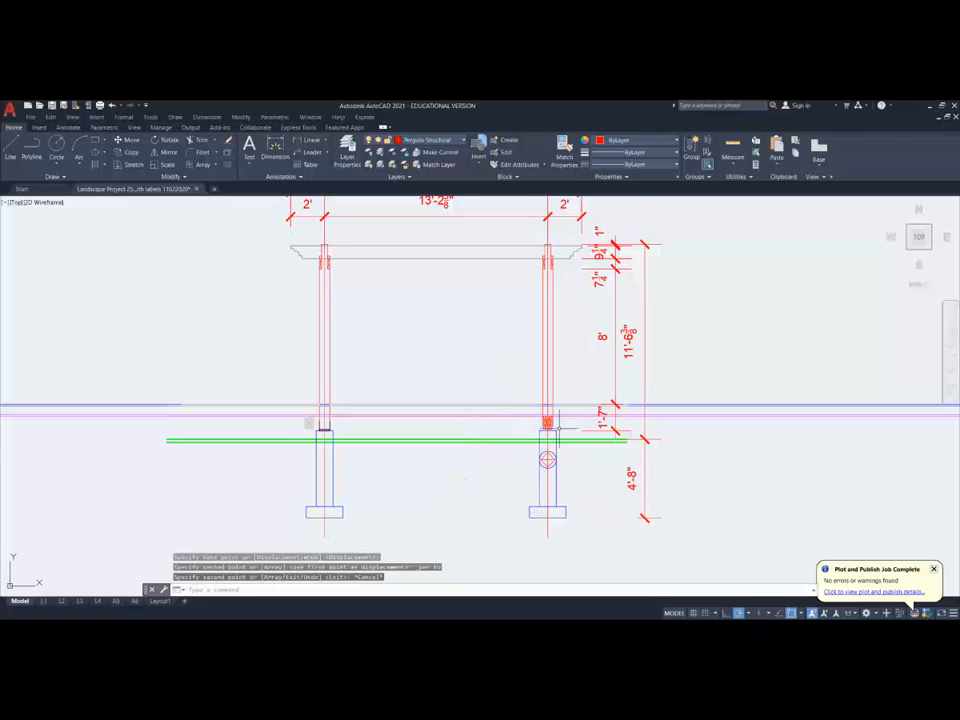
Step: Copy the post base from the other elevation's right pier onto the new right pier, matching the piers' upper-right corners
scroll(558, 426, up, 6)
scroll(556, 430, down, 7)
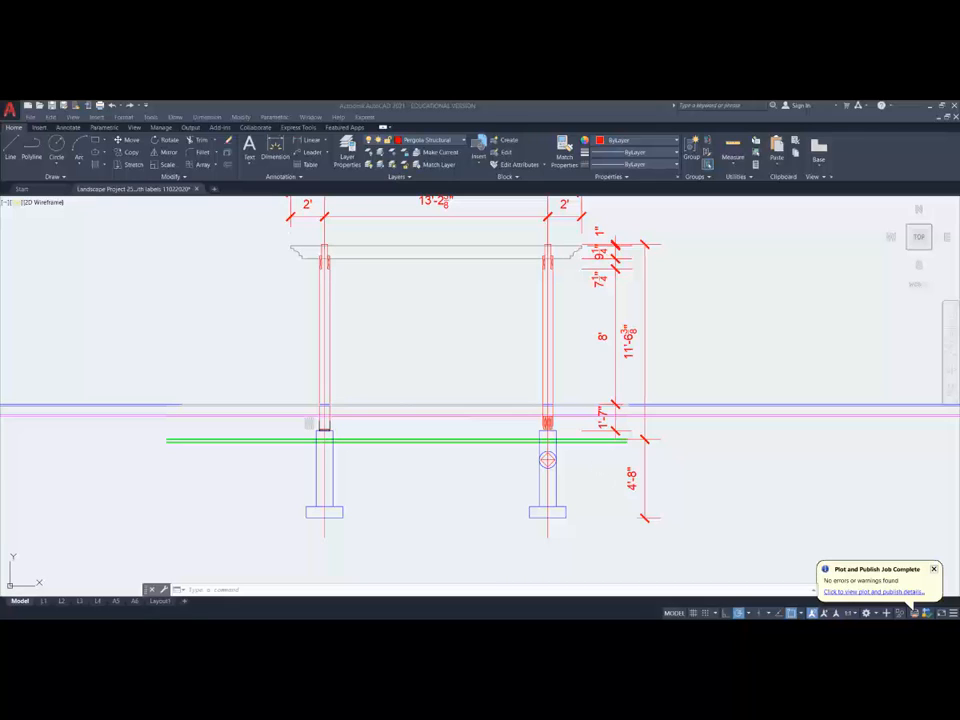
mouse_move(619, 482)
middle_down()
mouse_move(422, 501)
mouse_move(797, 368)
mouse_move(671, 395)
middle_up()
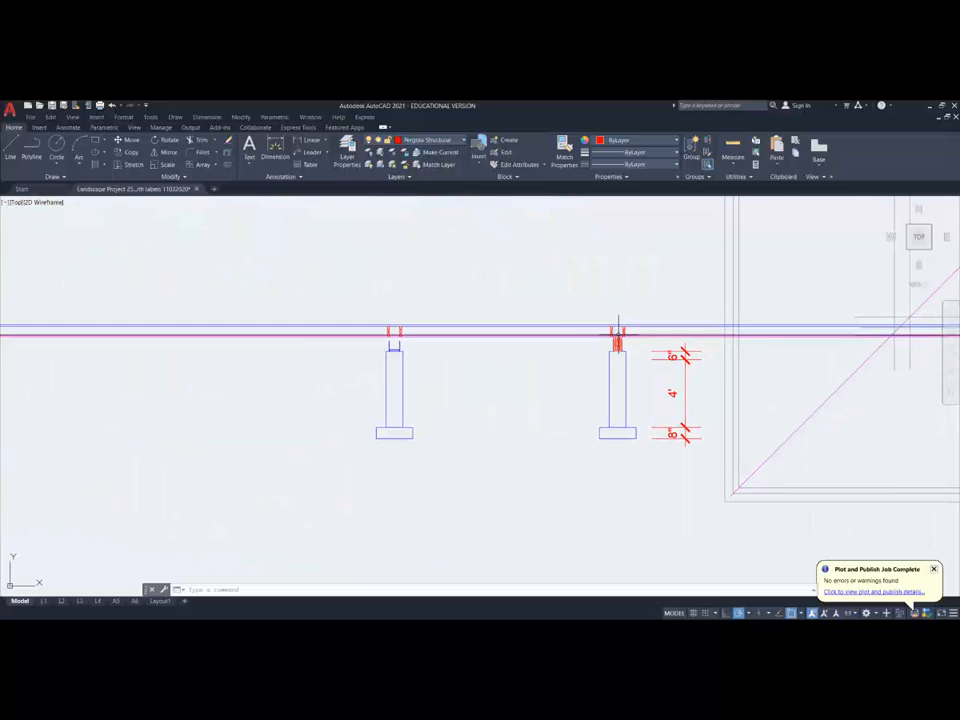
scroll(620, 335, up, 8)
click(645, 473)
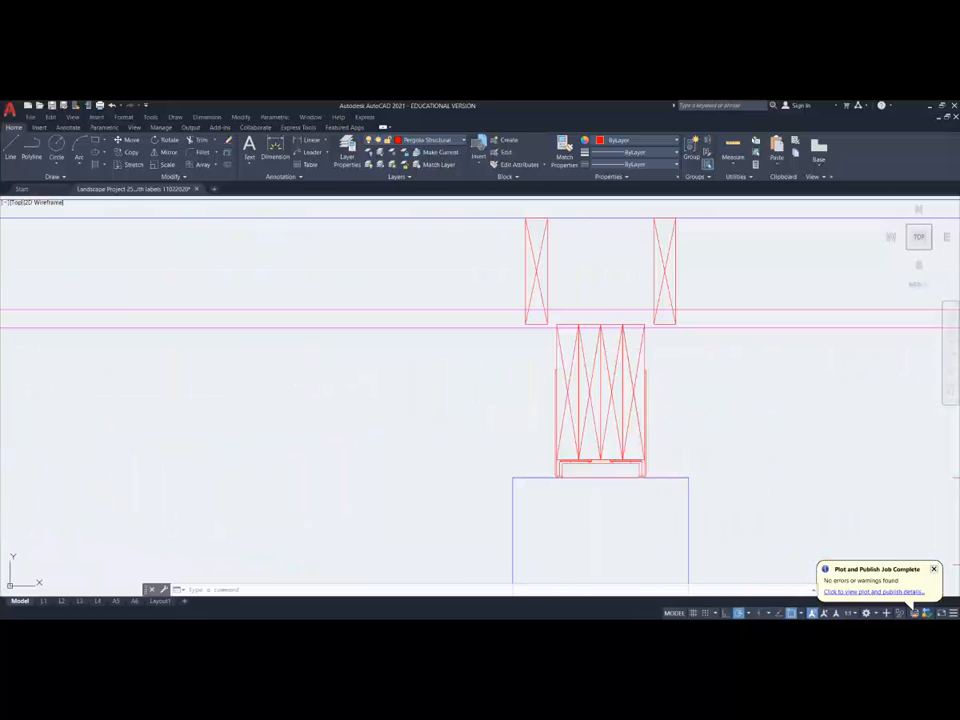
click(132, 152)
click(688, 477)
scroll(688, 477, down, 3)
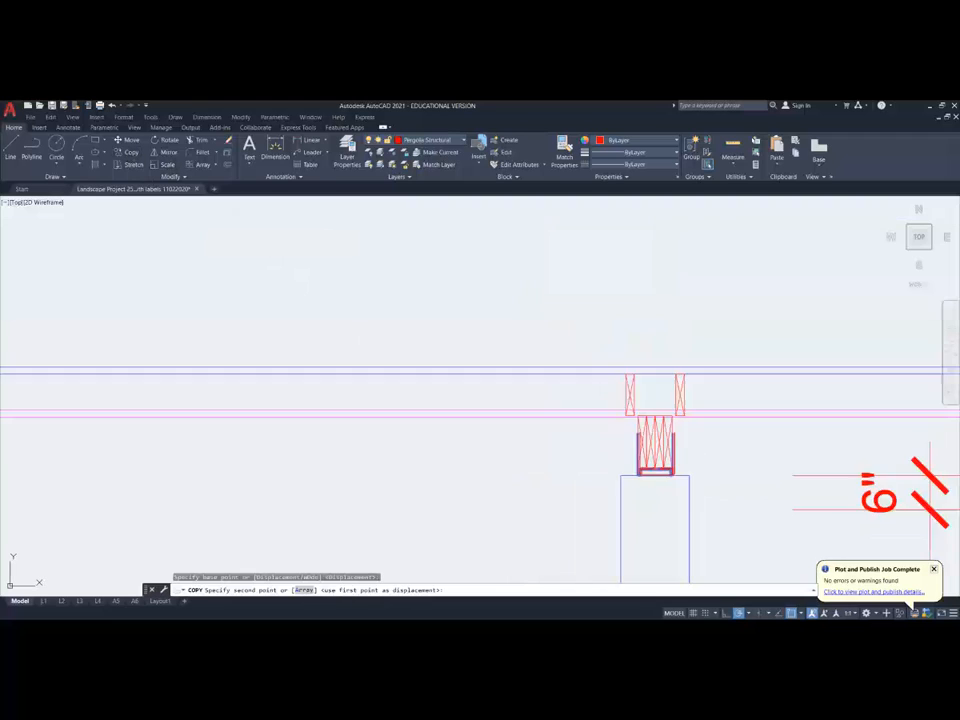
scroll(697, 477, down, 2)
scroll(782, 445, down, 4)
middle_drag(386, 501, 850, 510)
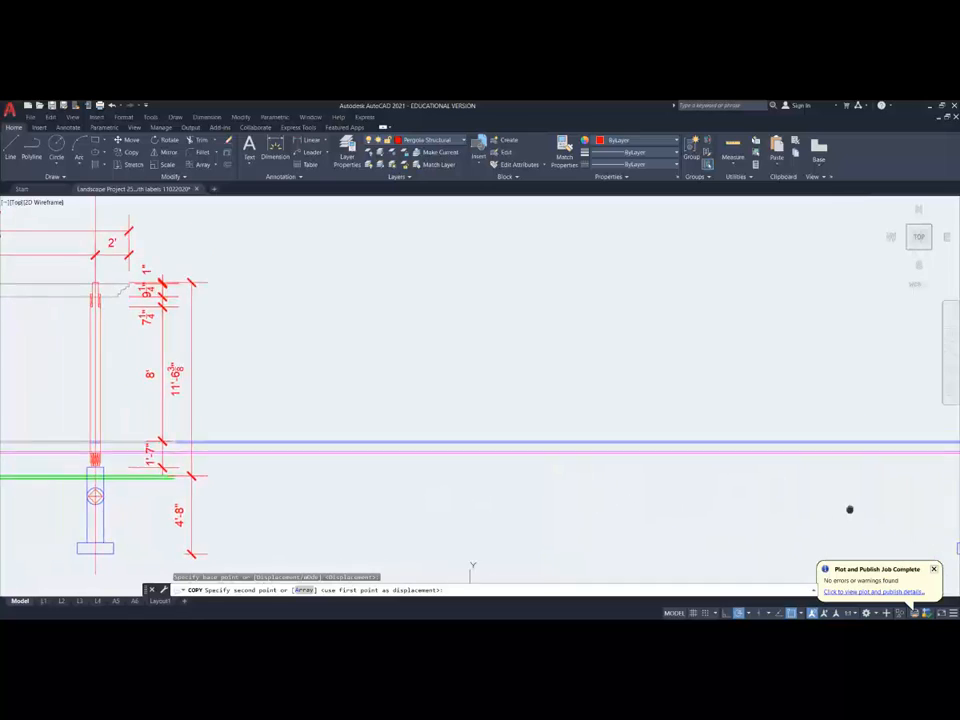
scroll(850, 510, down, 2)
scroll(285, 470, up, 5)
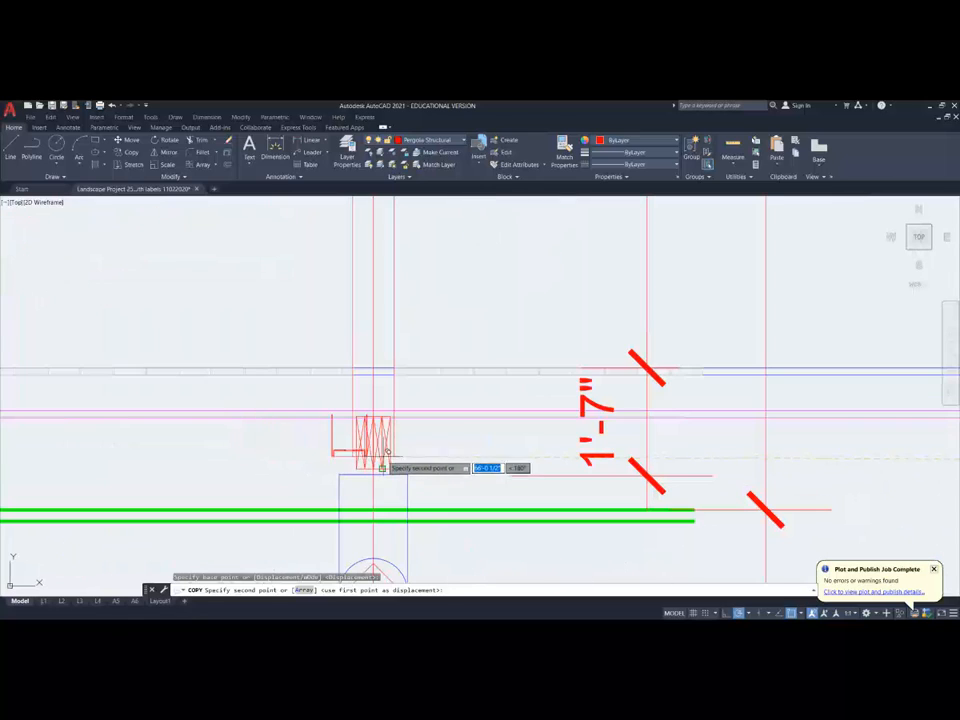
click(408, 470)
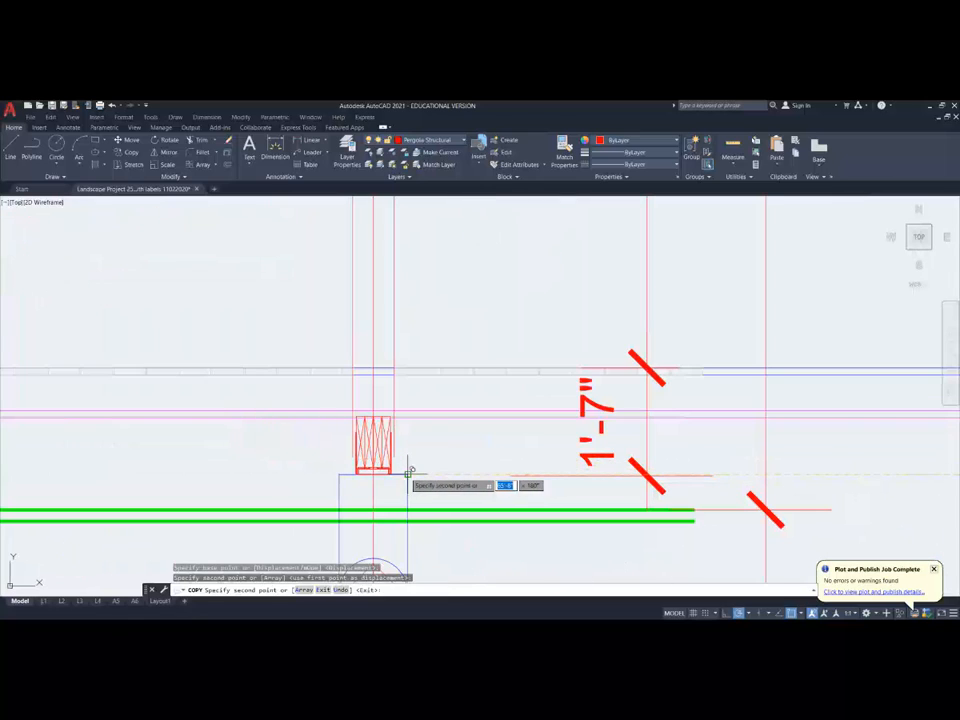
key(Escape)
Step: Set the copied post base's object color to black (0,0,0)
click(390, 473)
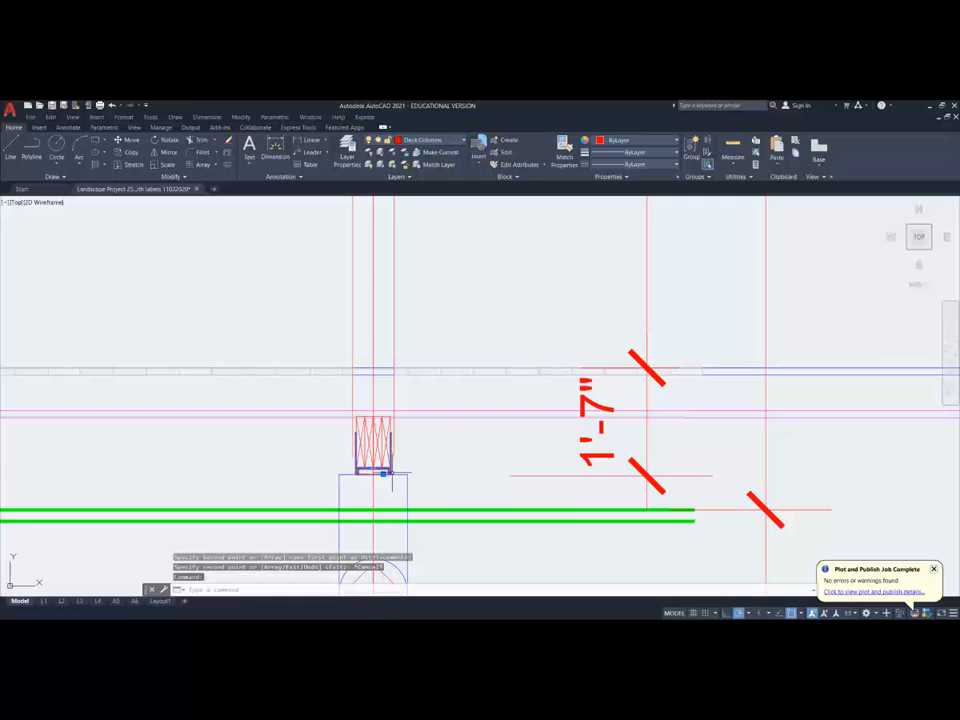
click(627, 144)
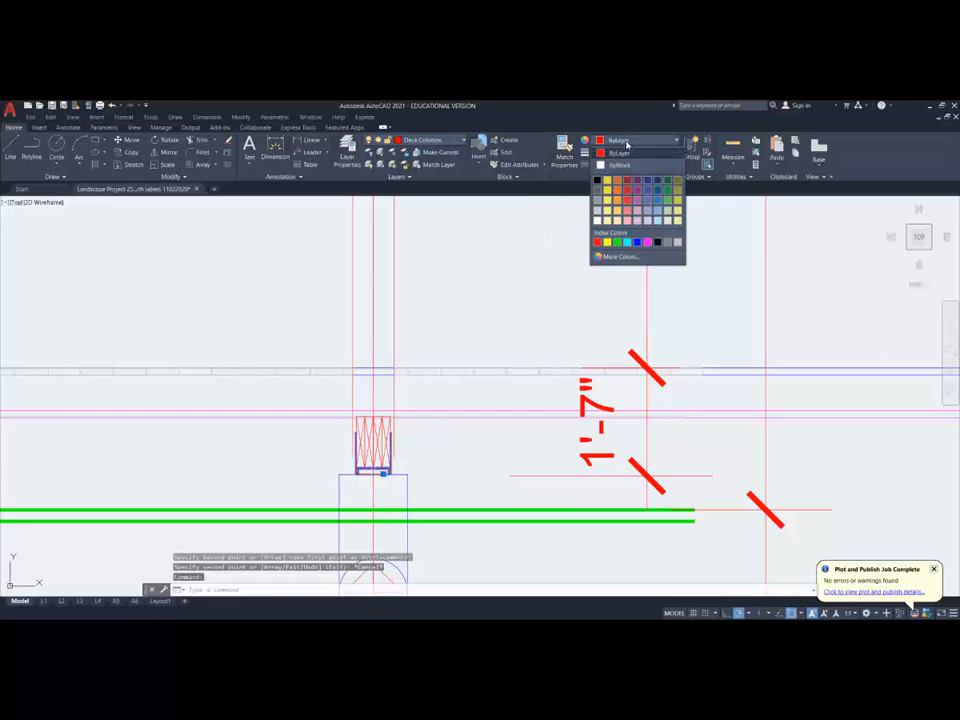
click(598, 181)
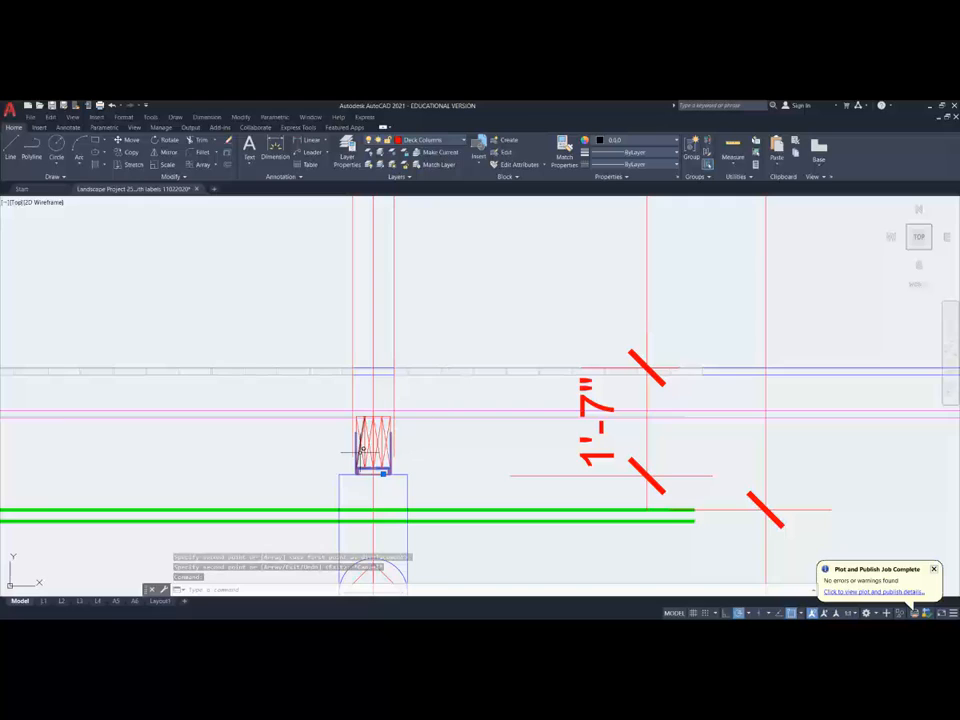
scroll(365, 442, up, 5)
key(Escape)
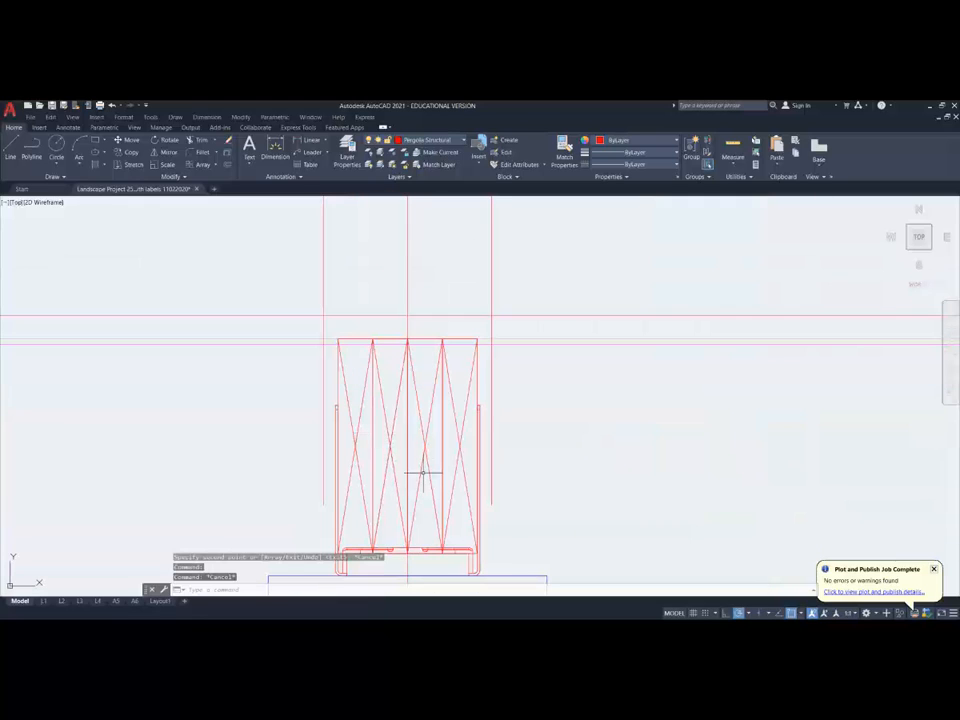
Step: Try to move the right post base and the pier's top line down 1/4" to the underside of the beam plies
scroll(420, 467, down, 4)
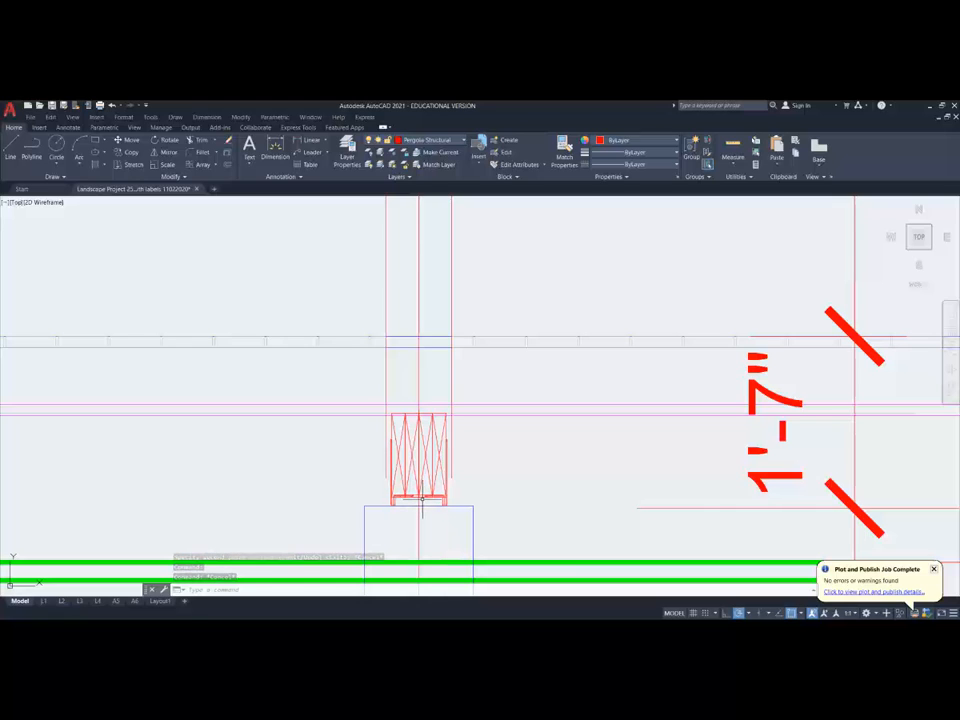
scroll(422, 500, up, 6)
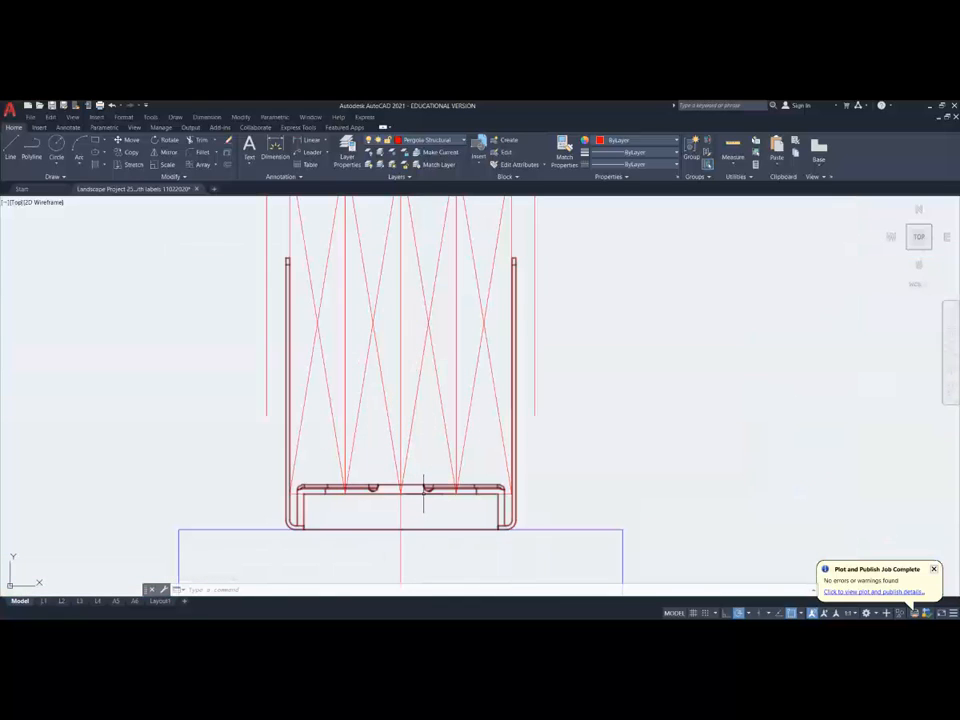
scroll(423, 490, down, 3)
key(Escape)
key(Escape)
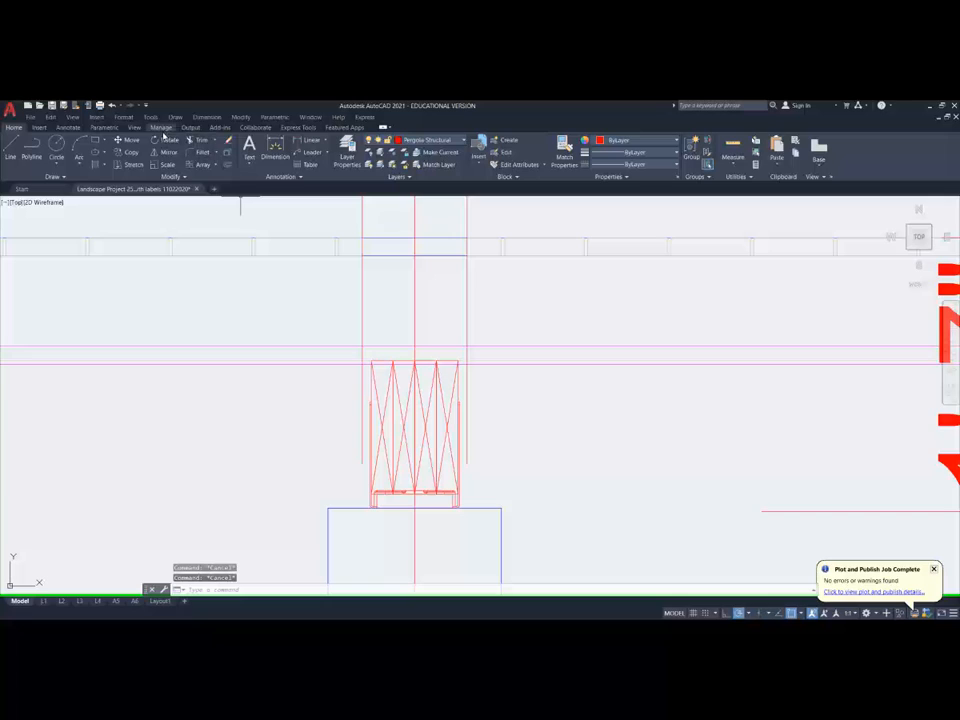
click(130, 140)
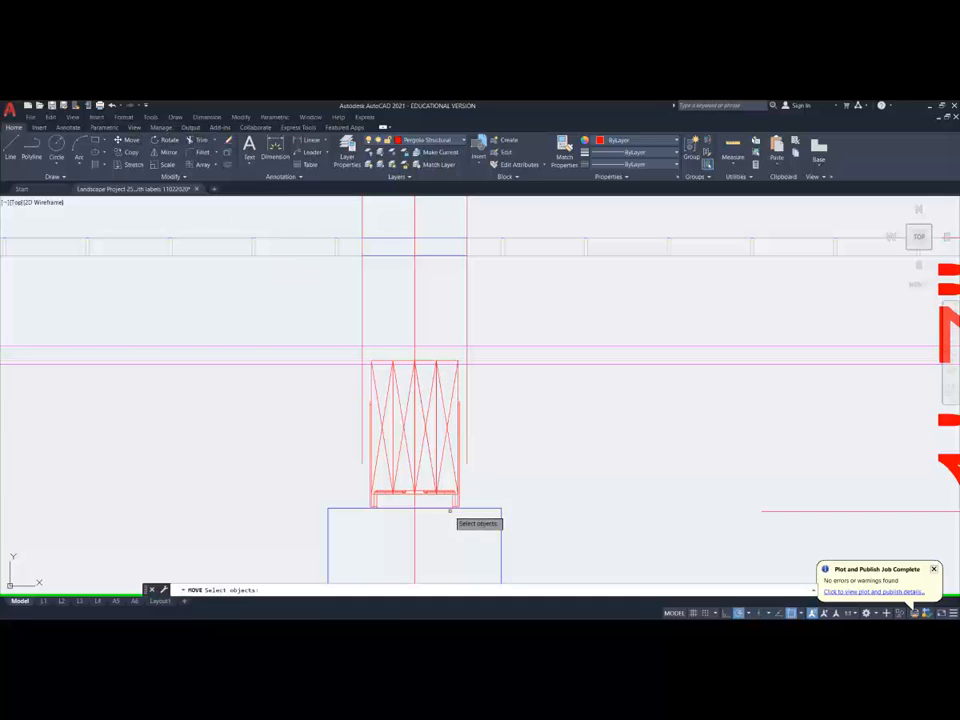
click(420, 497)
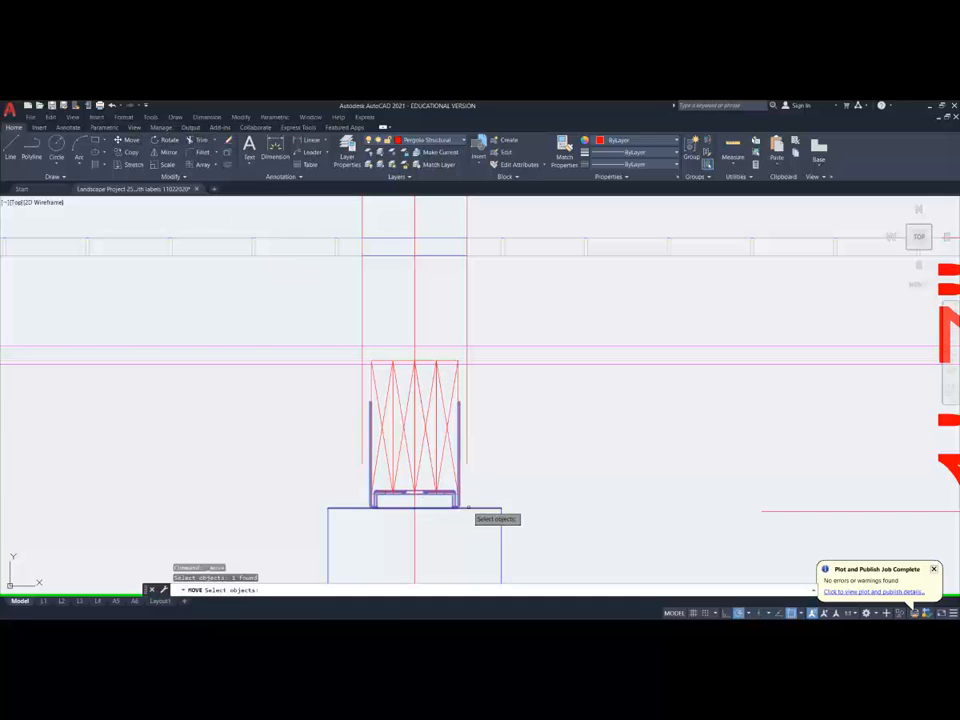
click(464, 506)
scroll(434, 504, up, 2)
scroll(428, 497, up, 4)
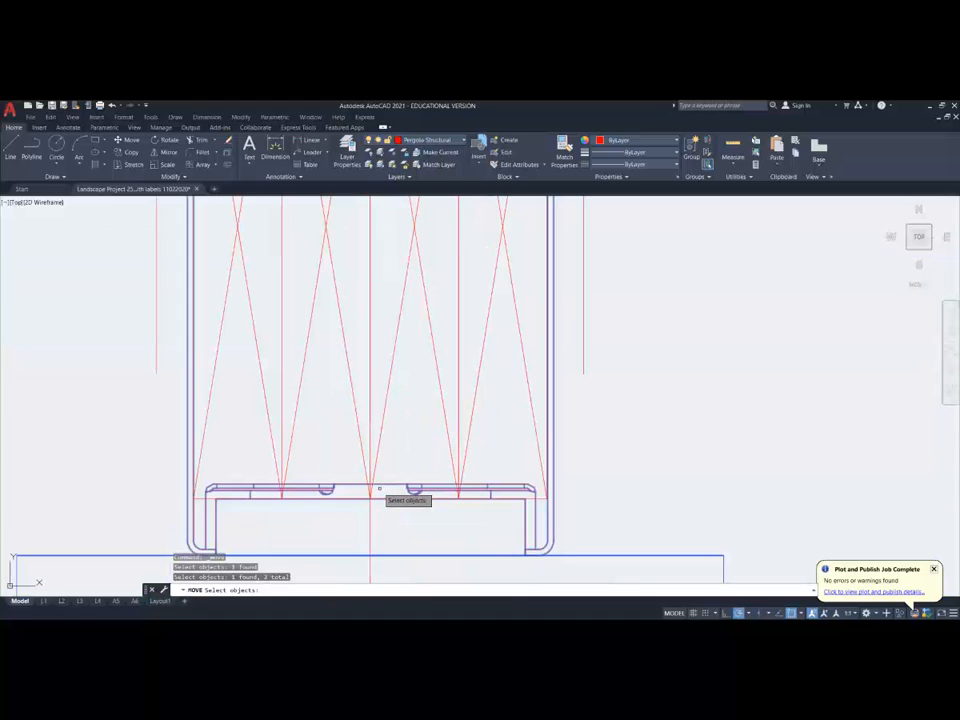
key(Return)
click(371, 488)
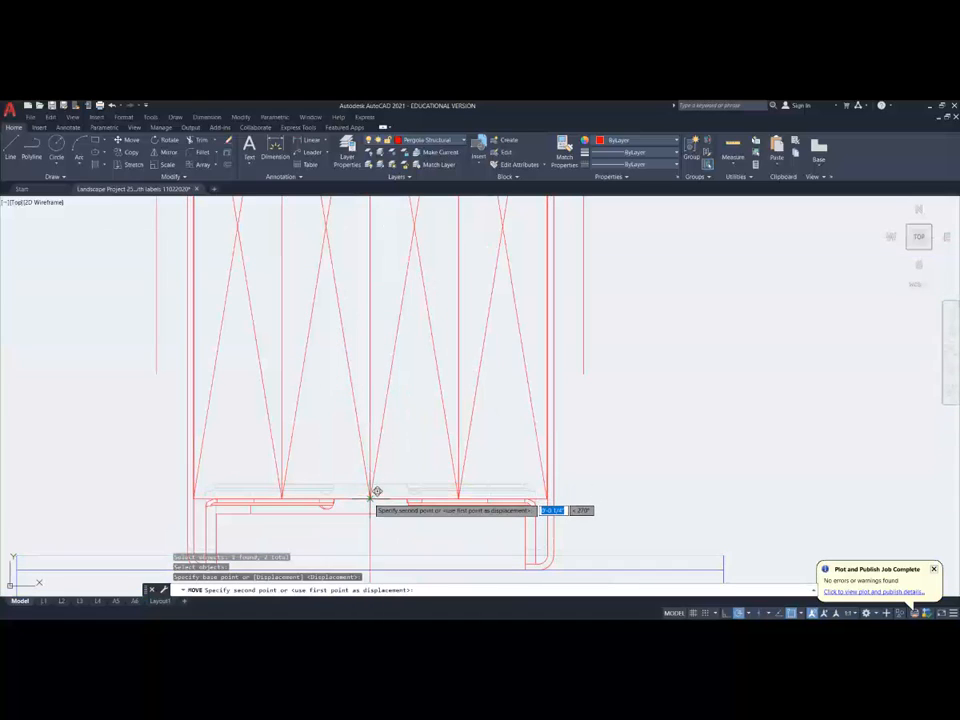
click(377, 491)
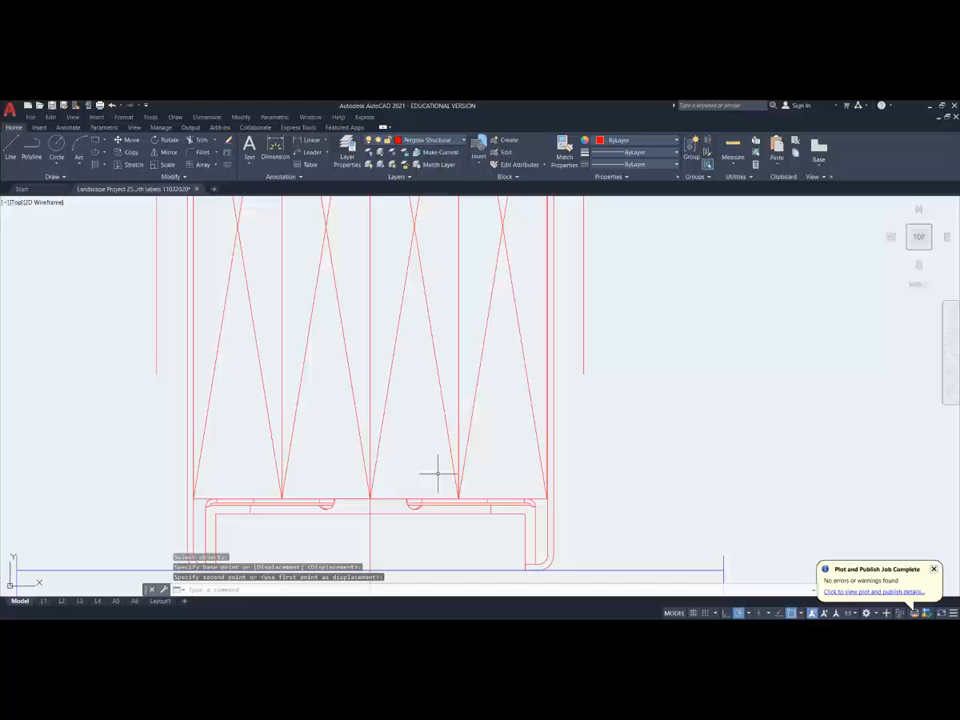
scroll(437, 471, down, 4)
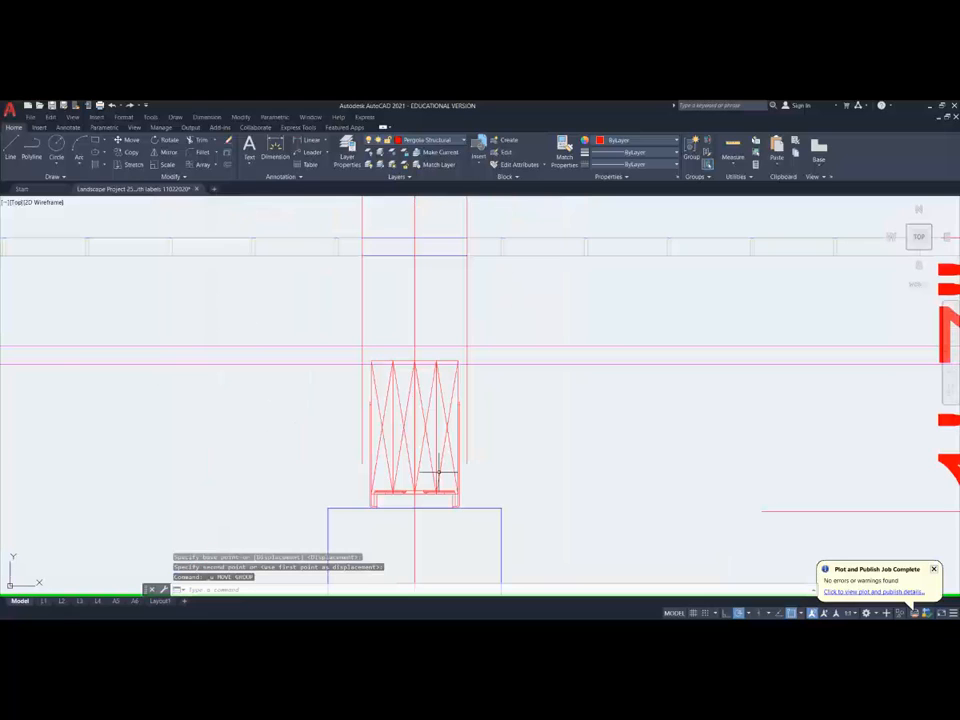
Step: Move the right post base and the pier's top line down 1/4" so the base's top meets the beam plies' underside
scroll(414, 489, up, 4)
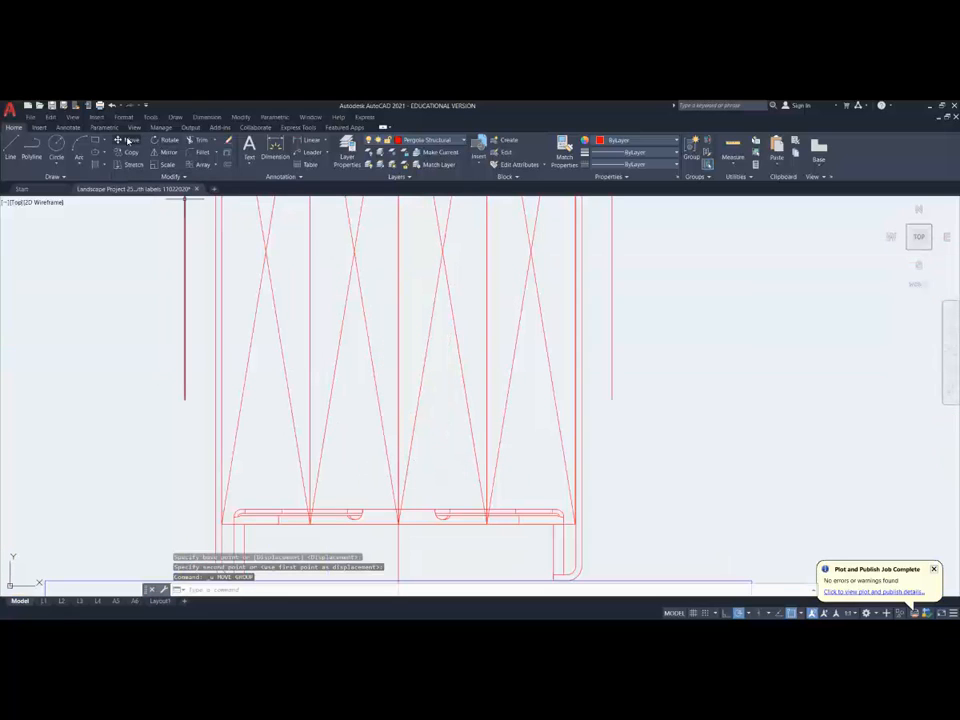
key(Return)
click(402, 500)
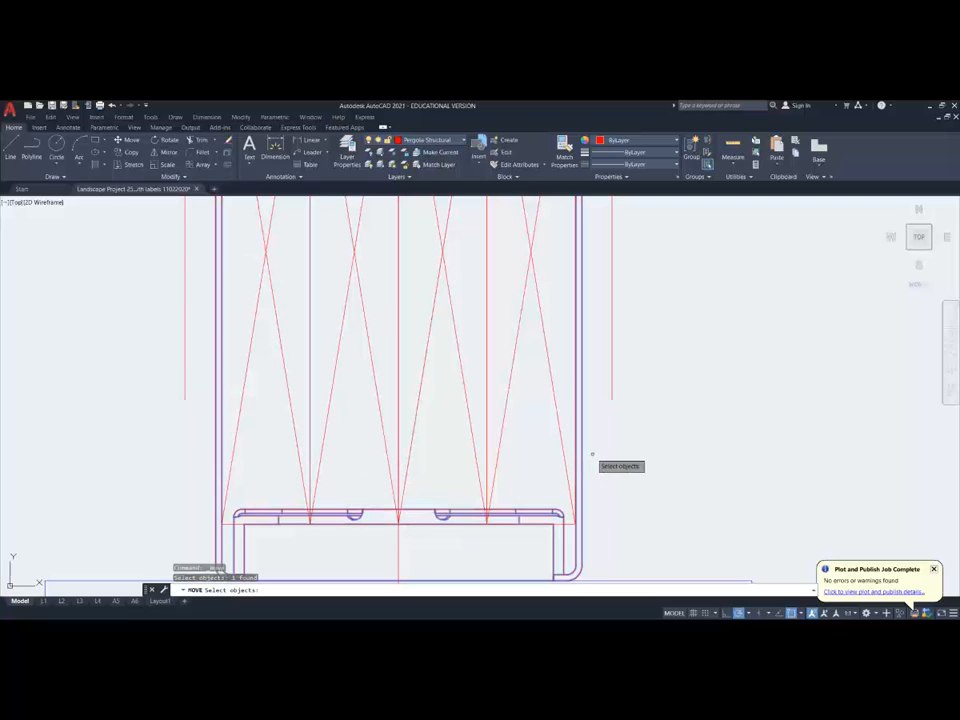
scroll(452, 538, down, 4)
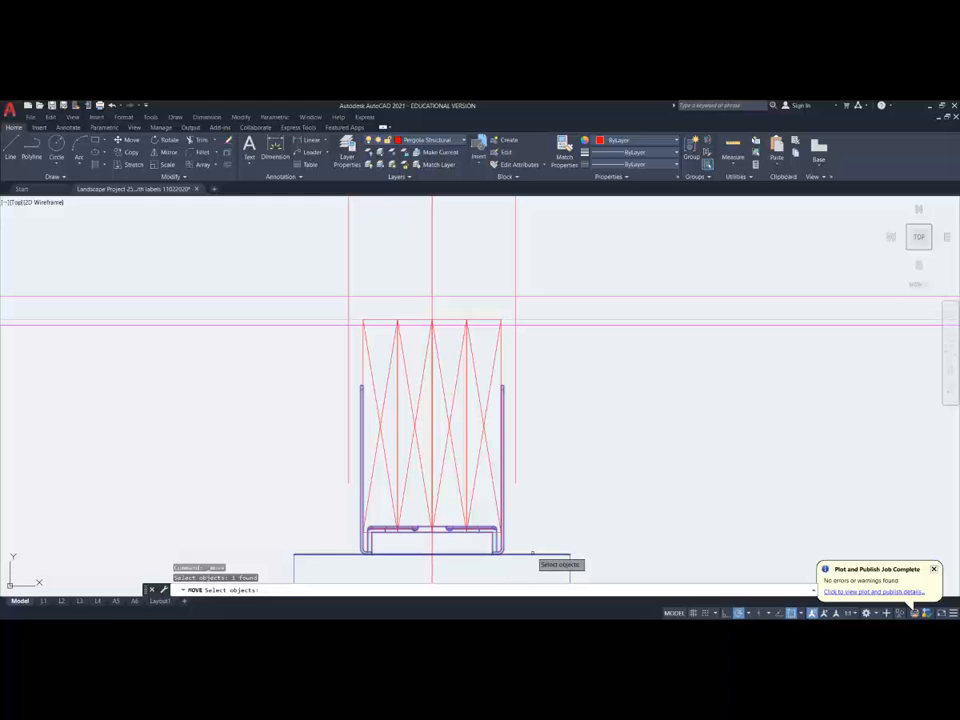
click(519, 555)
scroll(452, 550, up, 8)
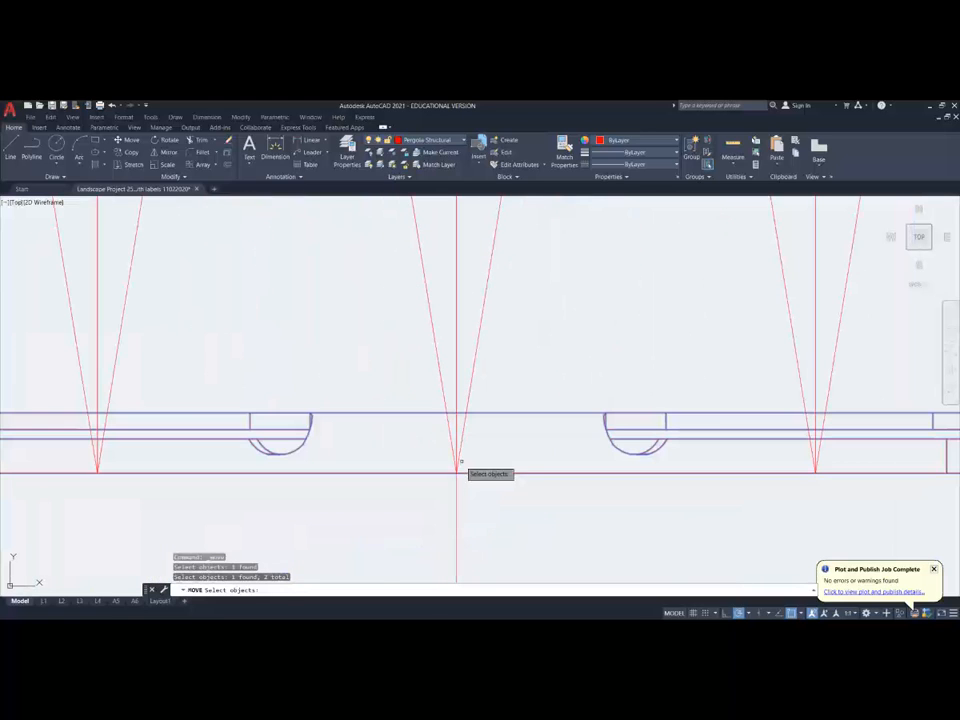
key(Return)
click(457, 413)
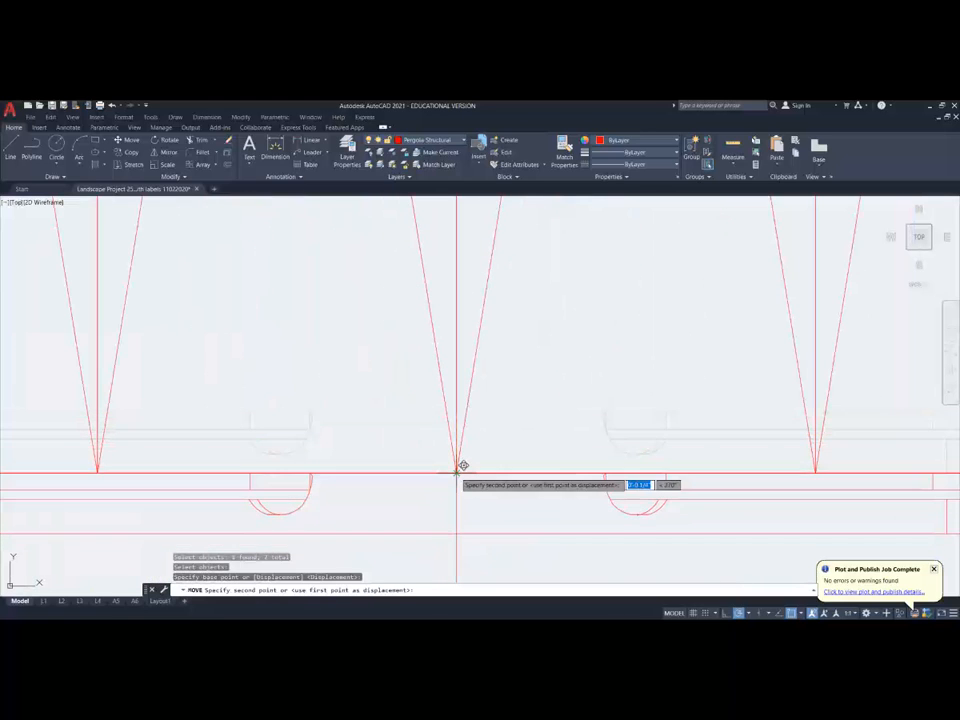
click(456, 472)
scroll(457, 471, down, 3)
scroll(456, 467, down, 2)
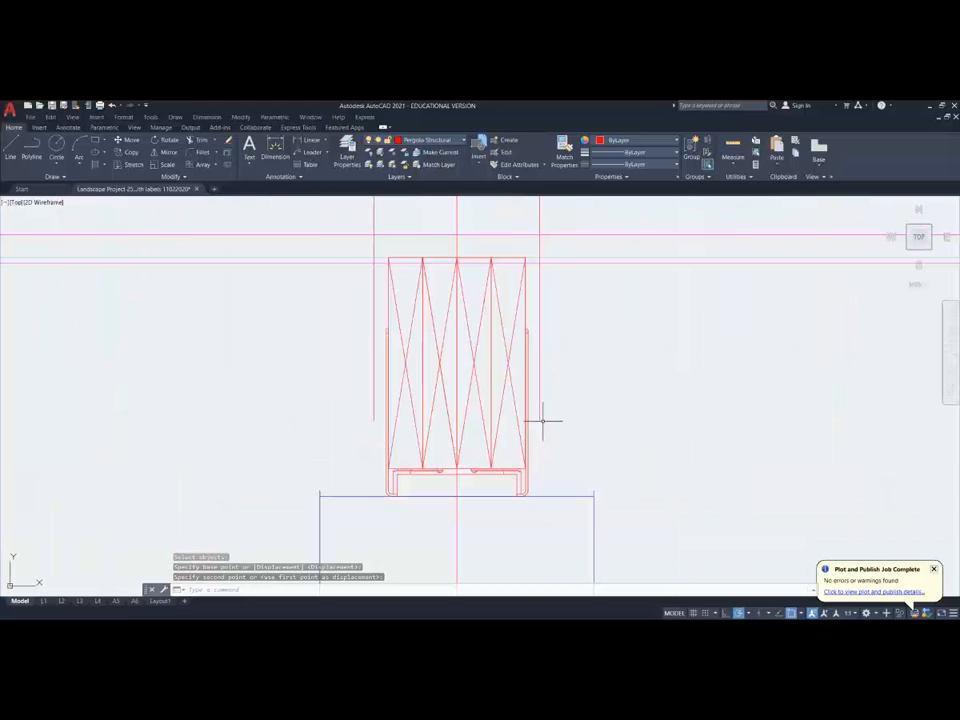
Step: Set the right post base block's object color to black (0,0,0) and explode the block
click(527, 491)
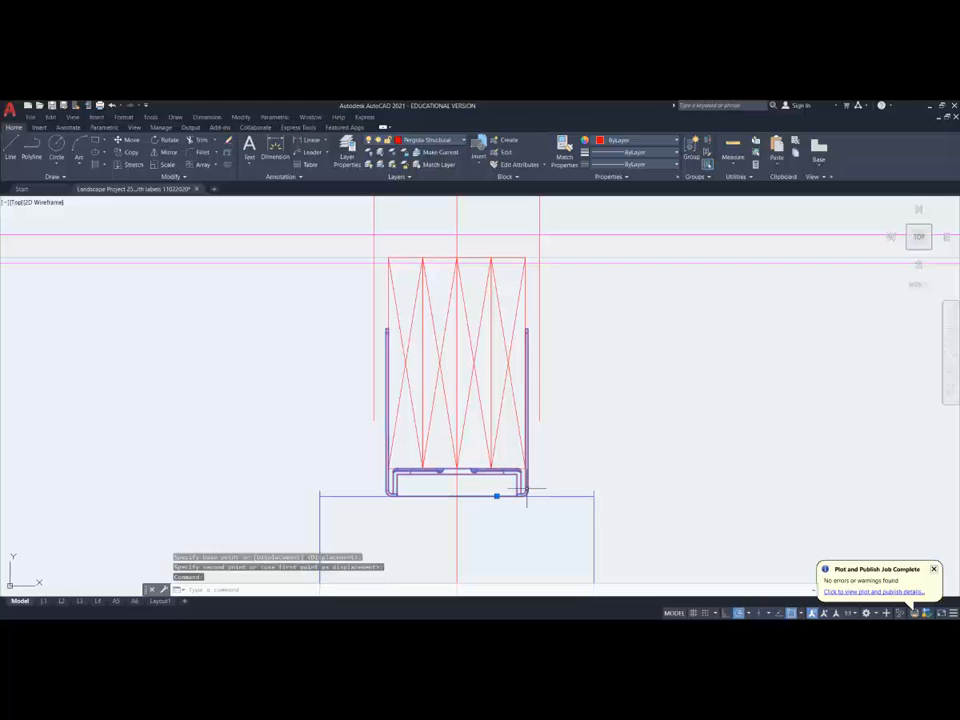
click(653, 141)
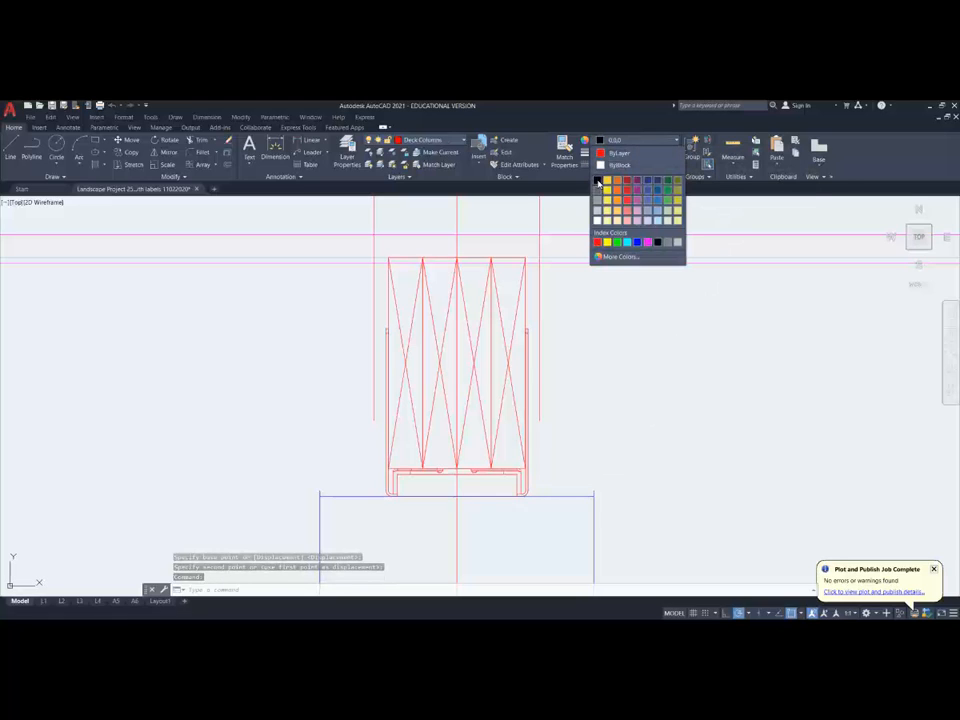
key(Escape)
key(Escape)
click(527, 489)
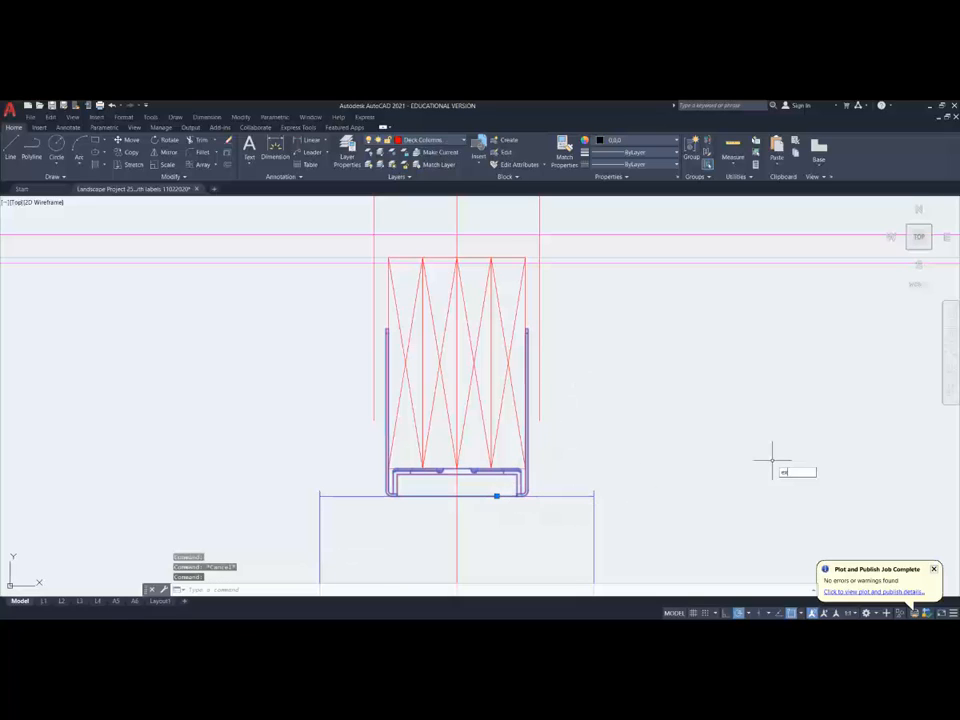
key(Return)
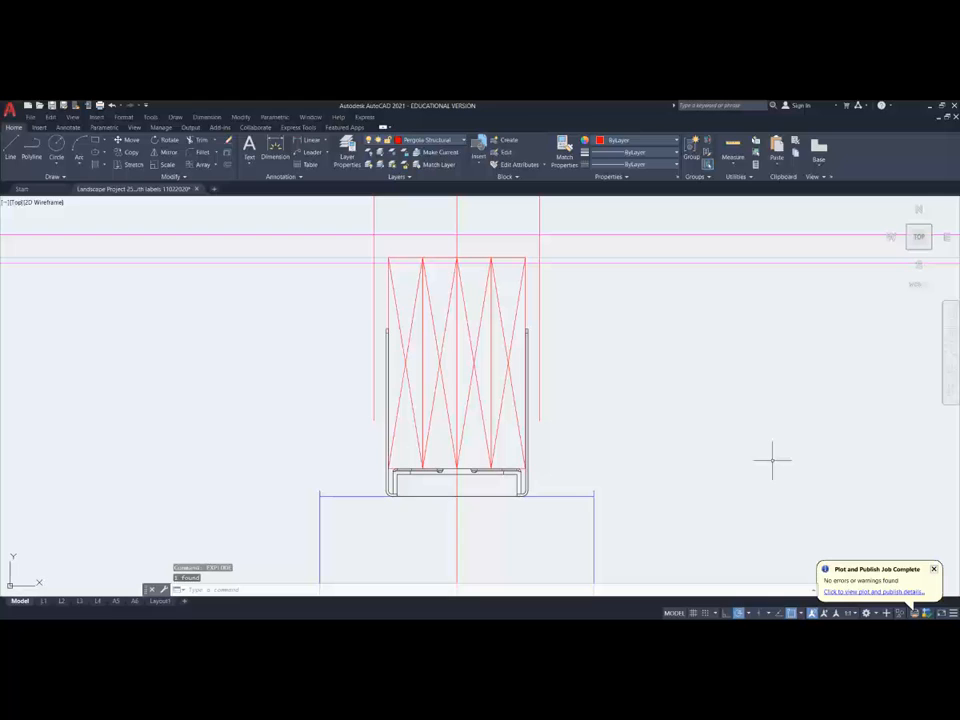
key(Escape)
Step: Examine the right post's alignment from its pier up to the plans above and across the overall pergola layout
scroll(593, 452, down, 4)
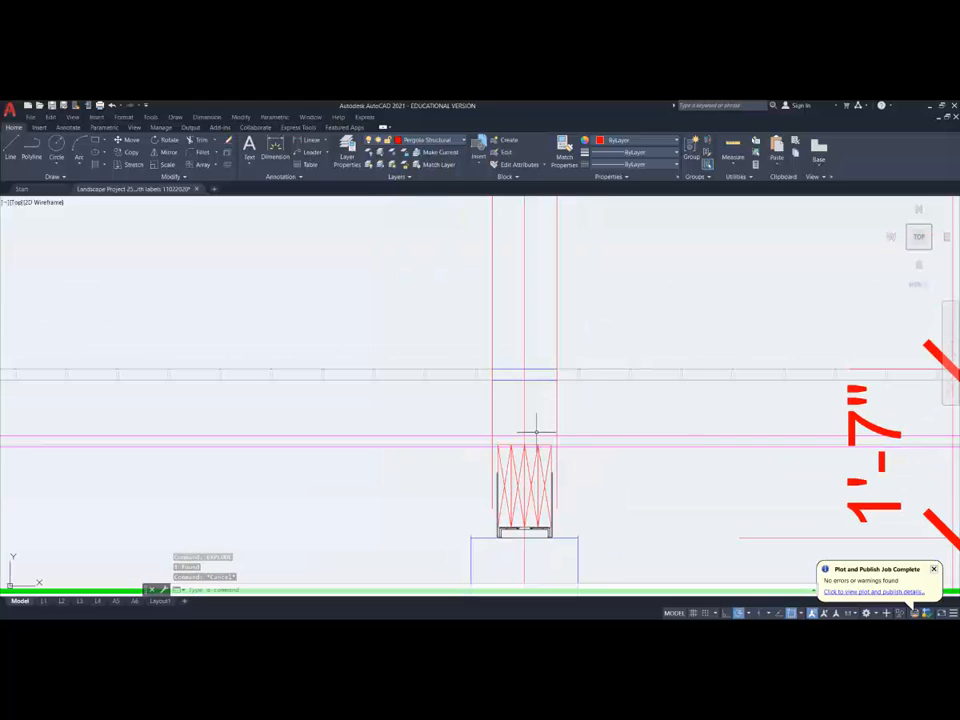
scroll(549, 411, down, 5)
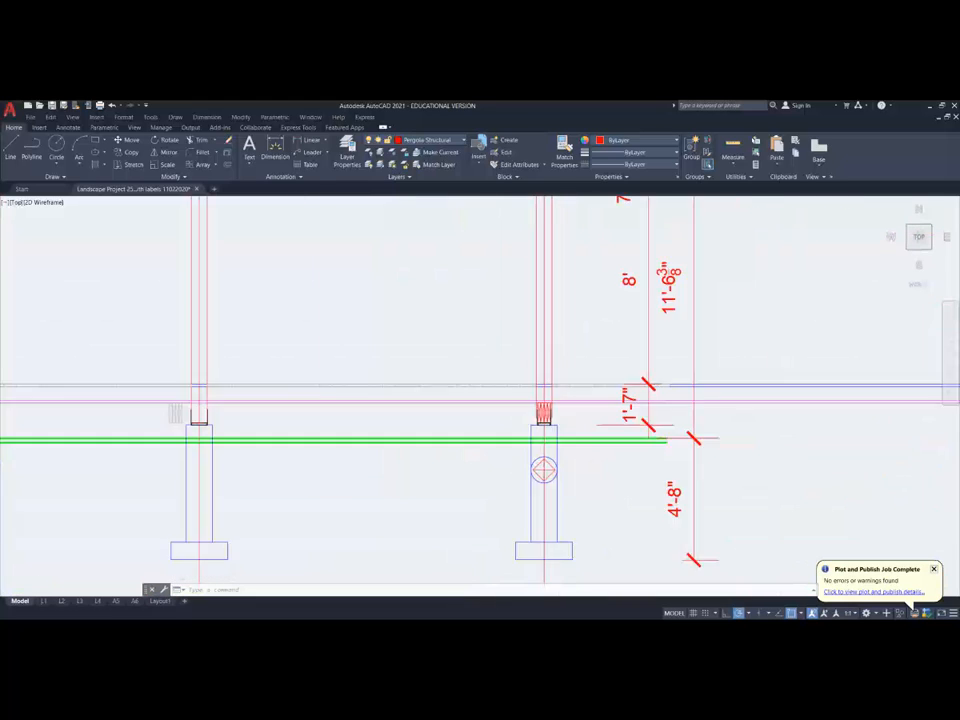
middle_drag(527, 481, 505, 590)
middle_drag(492, 265, 474, 518)
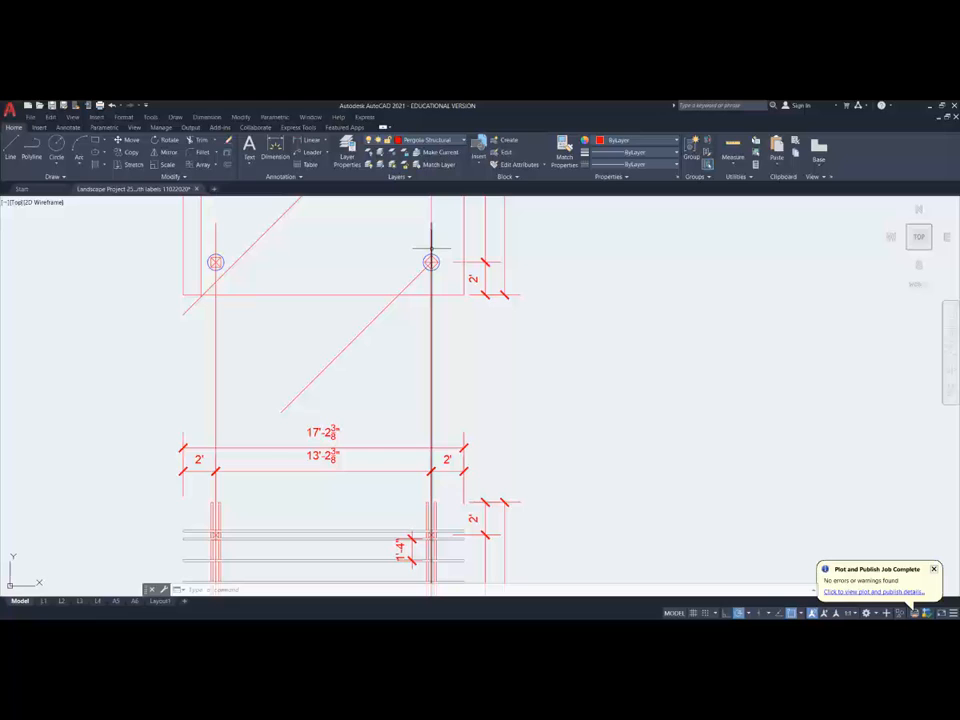
scroll(430, 262, down, 5)
scroll(433, 514, down, 2)
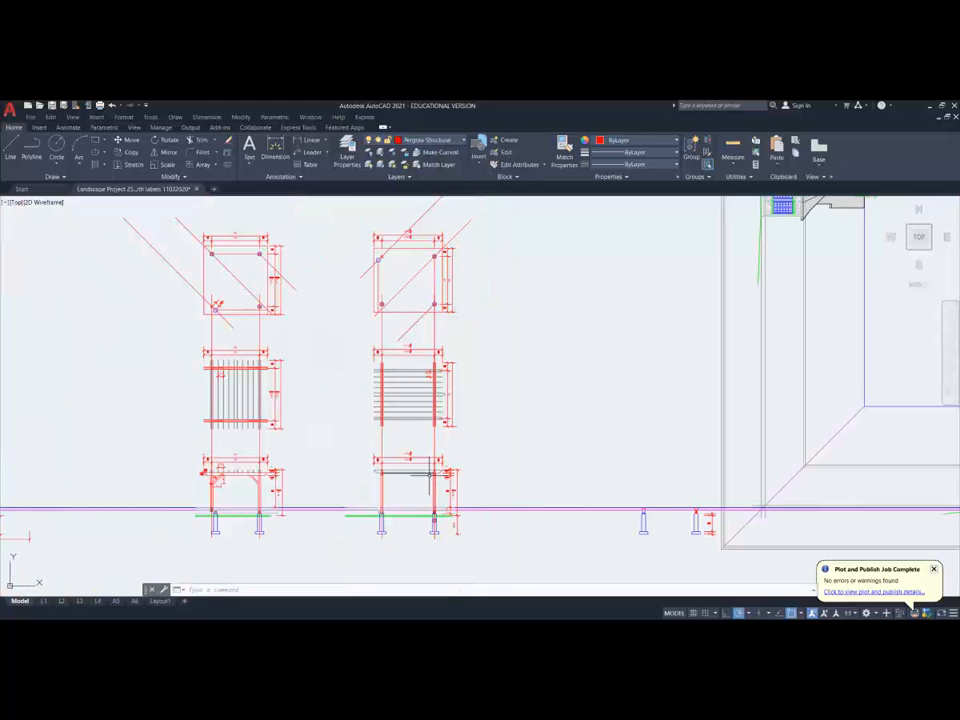
scroll(425, 505, up, 6)
scroll(436, 505, up, 7)
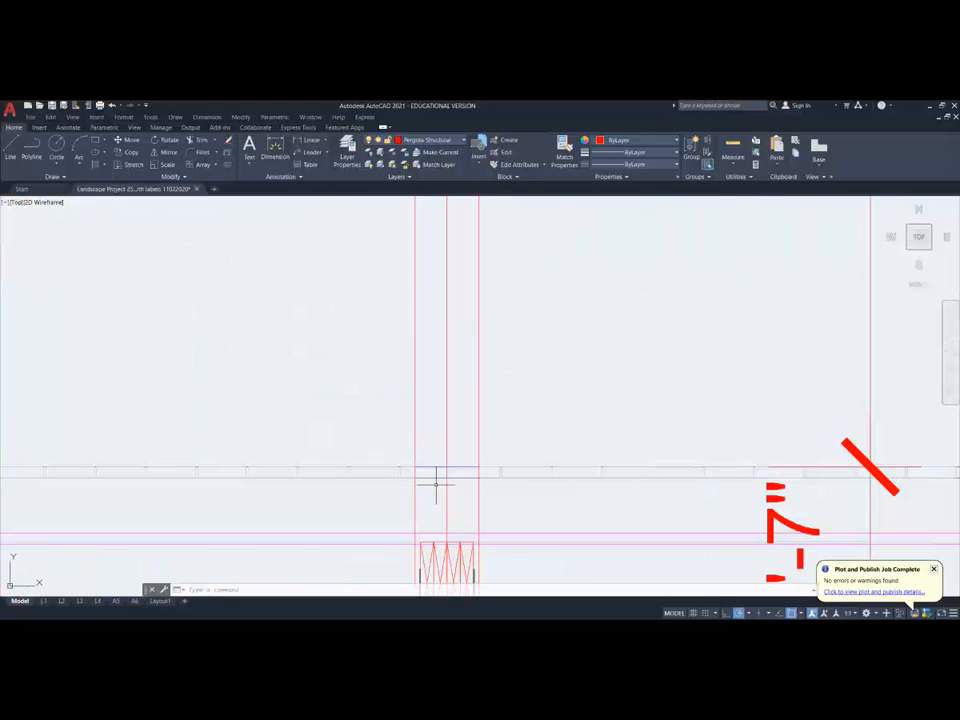
Step: Make Pergola Structural the current layer and draw a horizontal line across the right post's width at the top of the beam plies
mouse_move(420, 497)
middle_down()
mouse_move(407, 360)
mouse_move(377, 347)
middle_up()
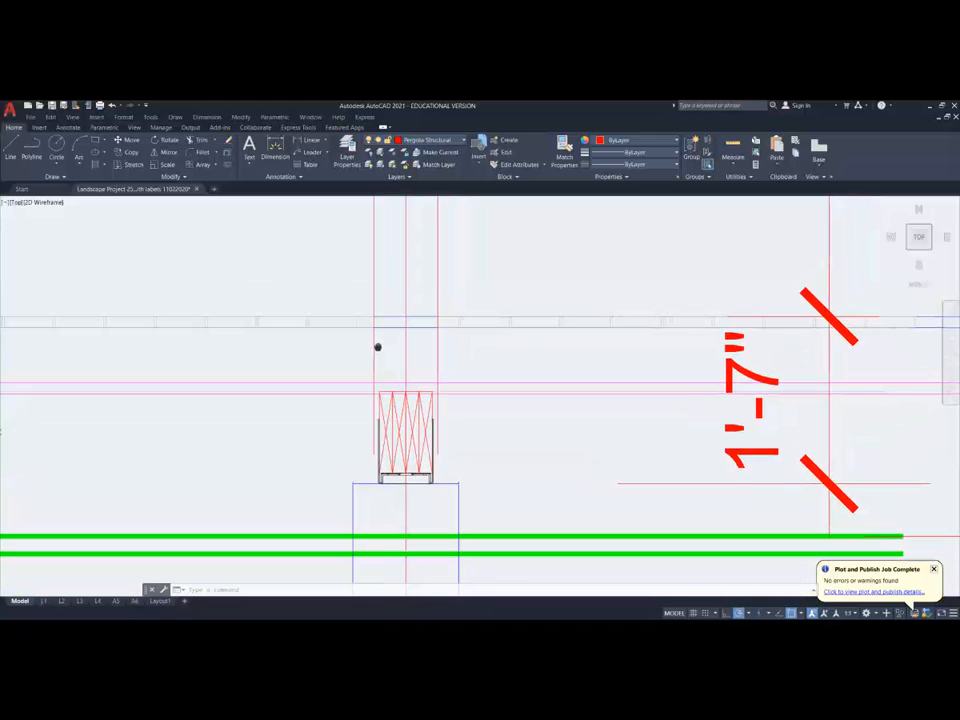
scroll(389, 362, up, 2)
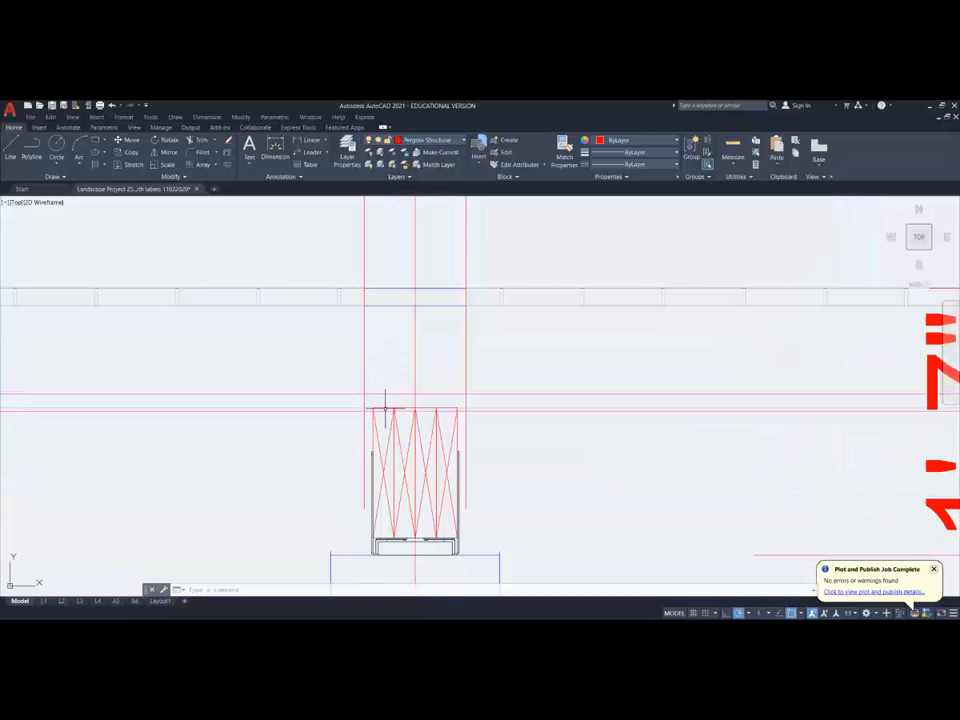
scroll(385, 408, up, 2)
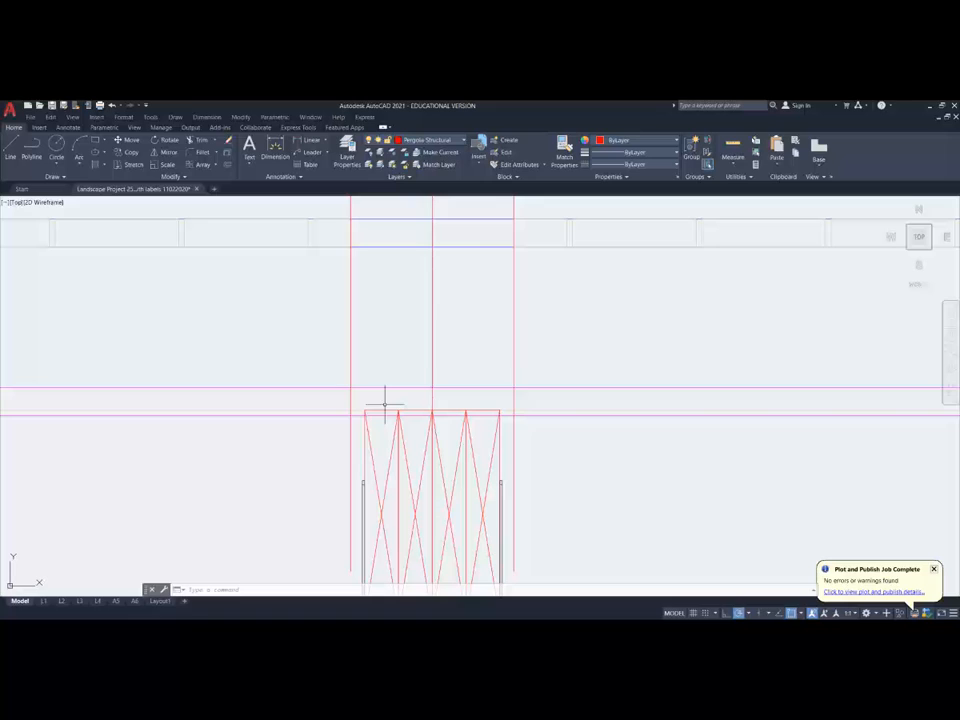
key(Escape)
key(Escape)
click(350, 341)
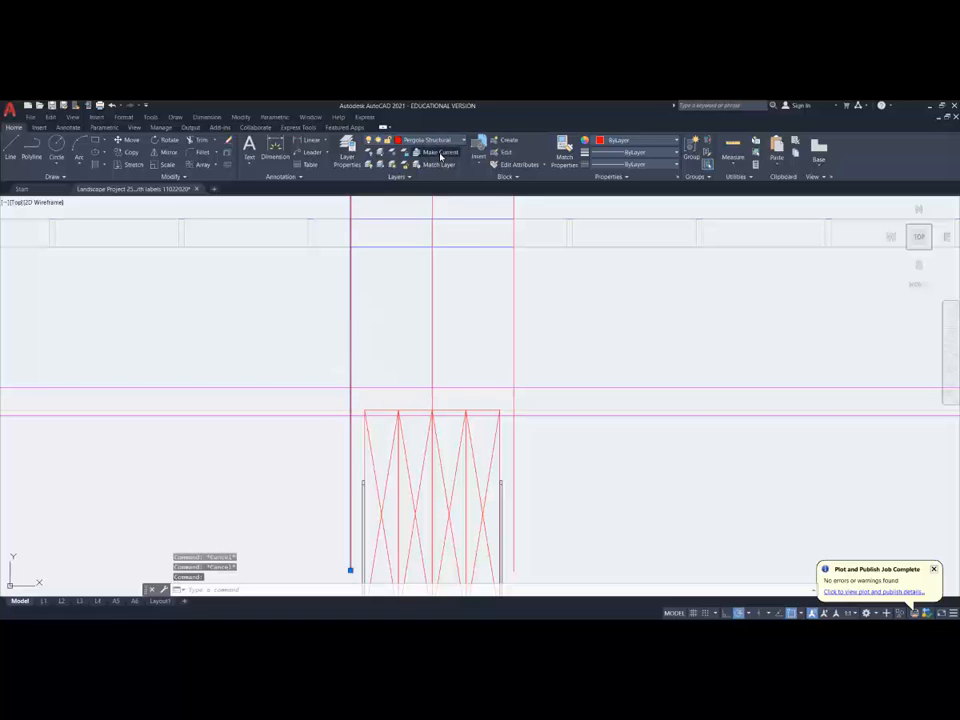
click(440, 153)
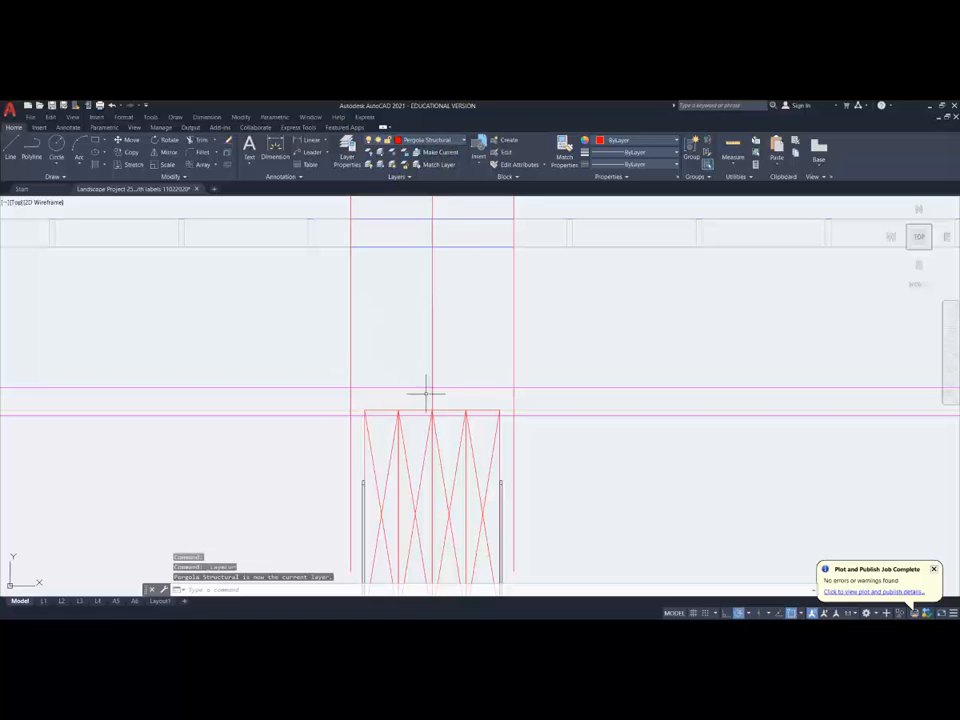
click(10, 148)
click(350, 409)
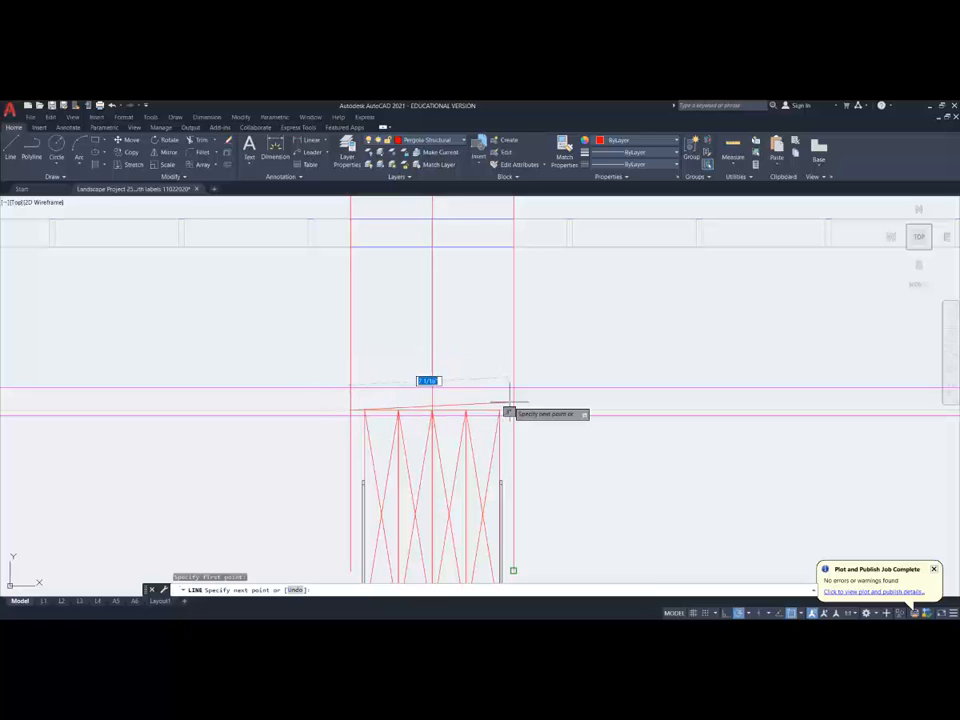
click(513, 409)
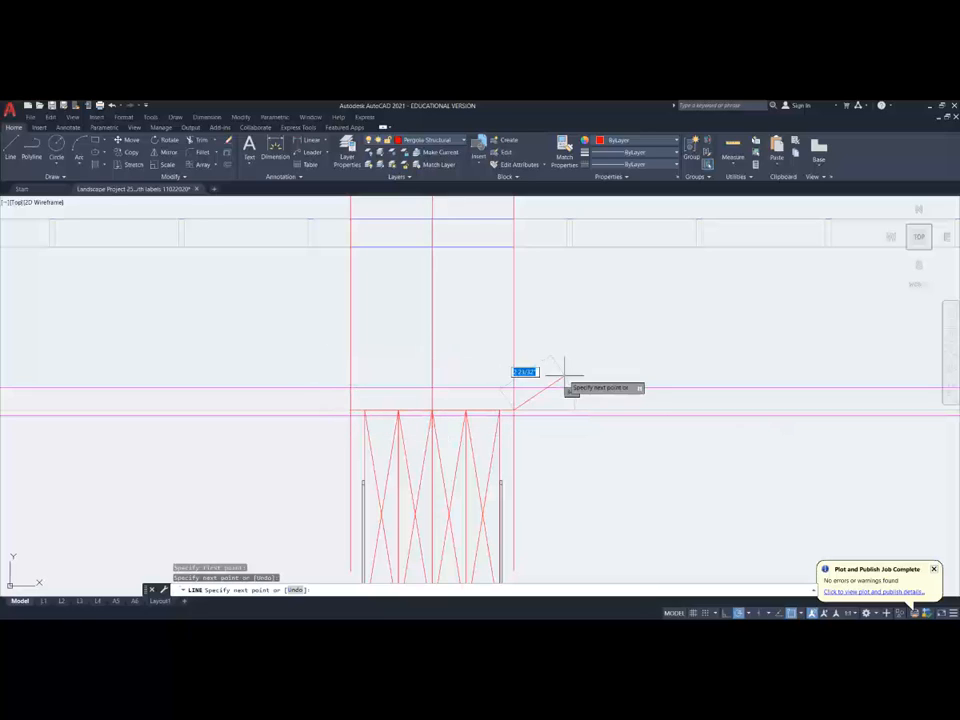
key(Return)
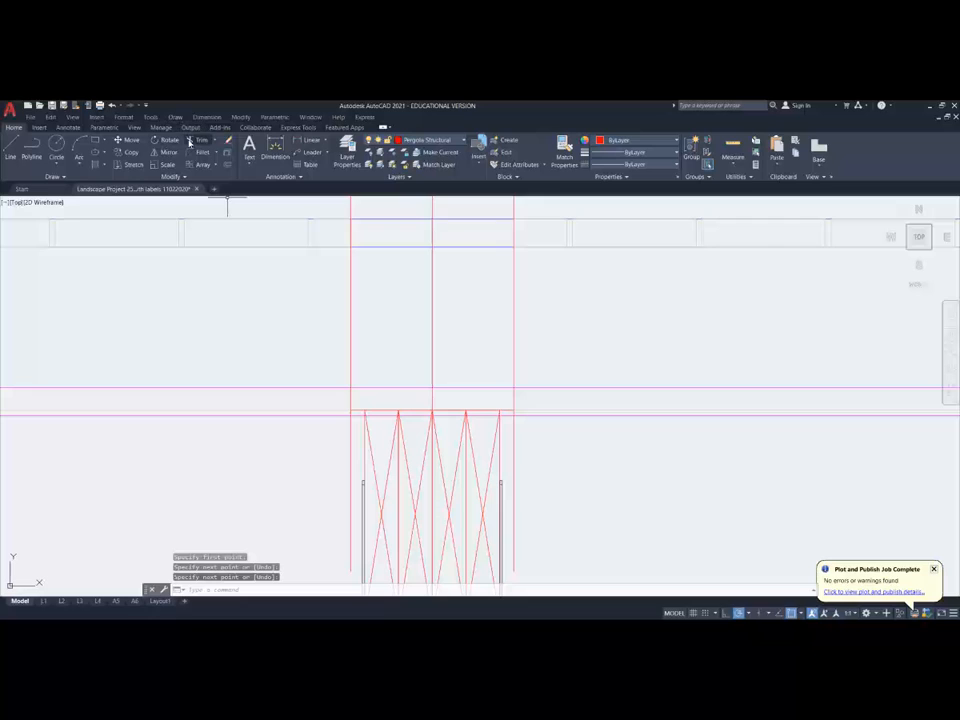
Step: Trim the right post's two side lines below the new horizontal line, using that line as the cutting edge
click(205, 141)
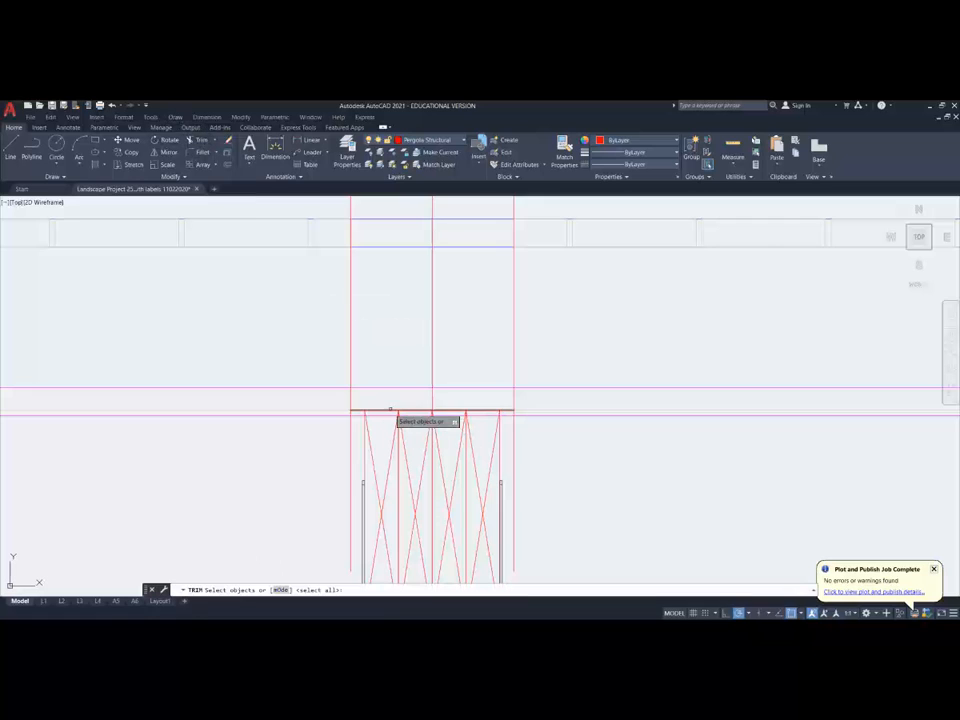
click(392, 410)
key(Return)
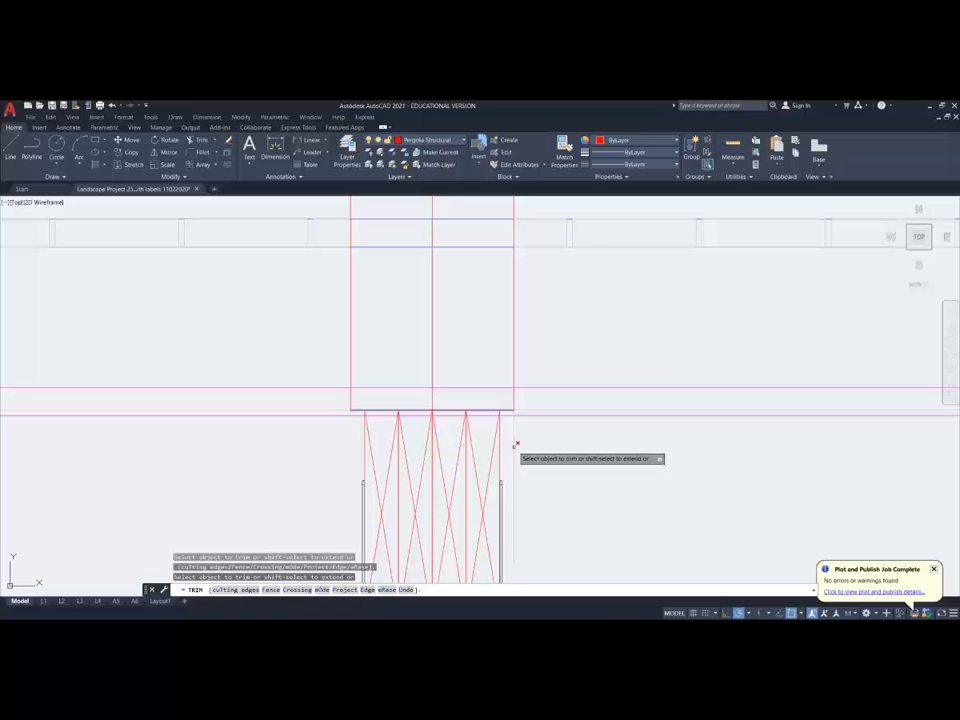
key(Escape)
Step: Trim the right pier's side lines where they extend above the pier's top line
scroll(518, 444, down, 2)
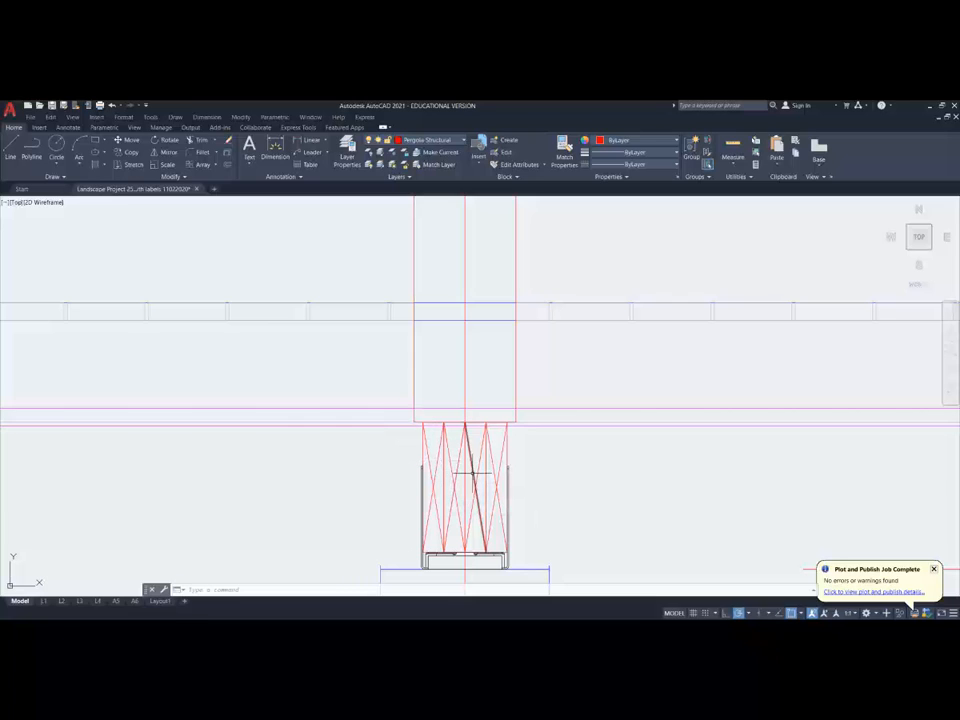
scroll(449, 482, down, 4)
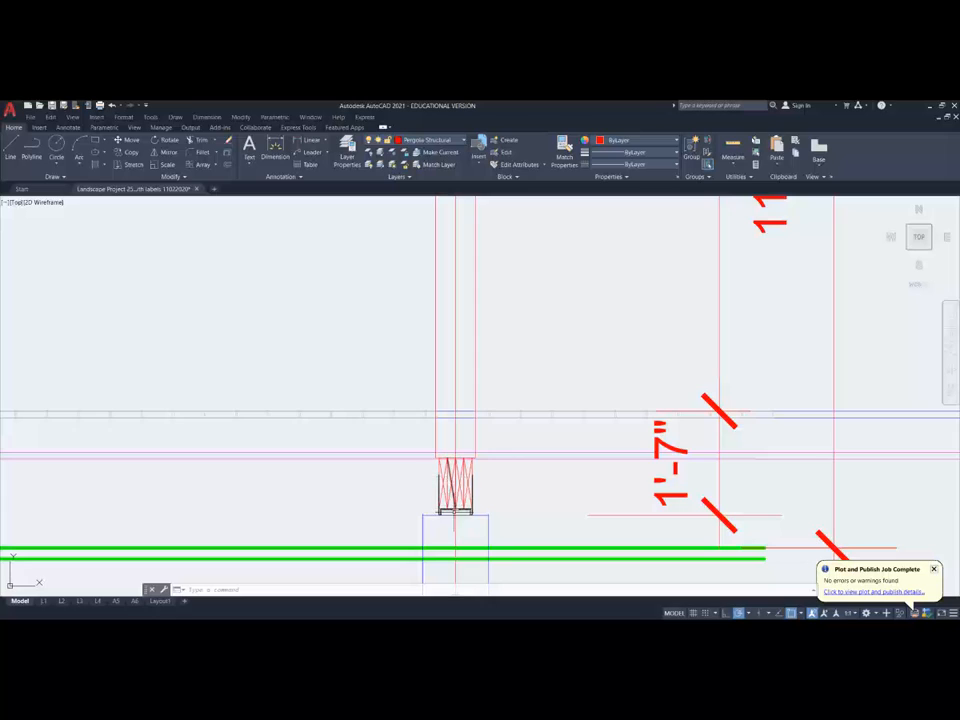
scroll(449, 522, up, 2)
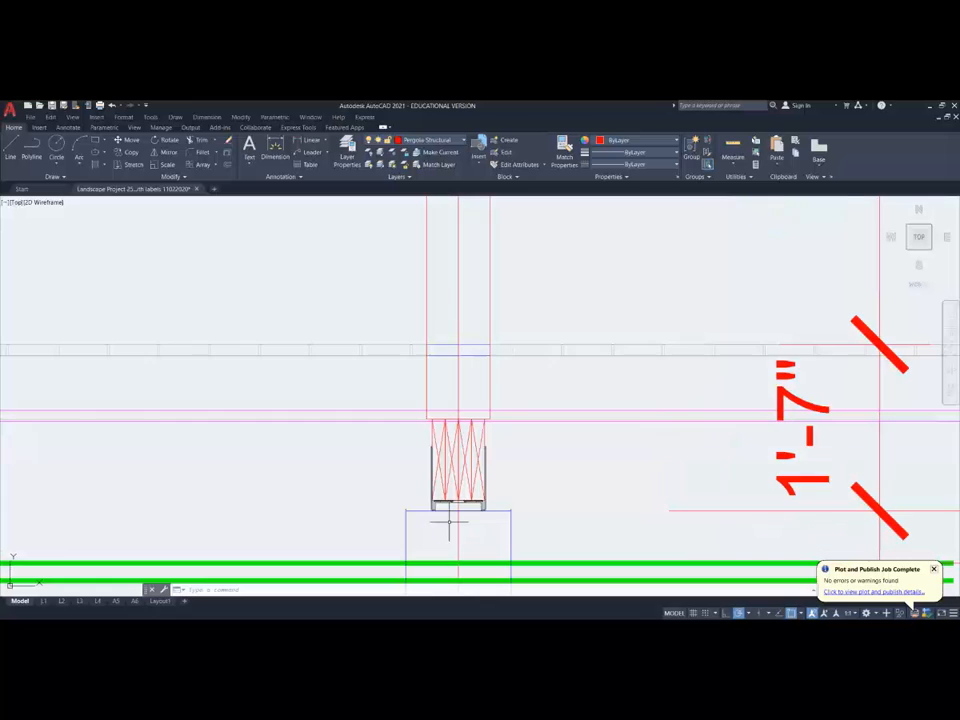
click(217, 141)
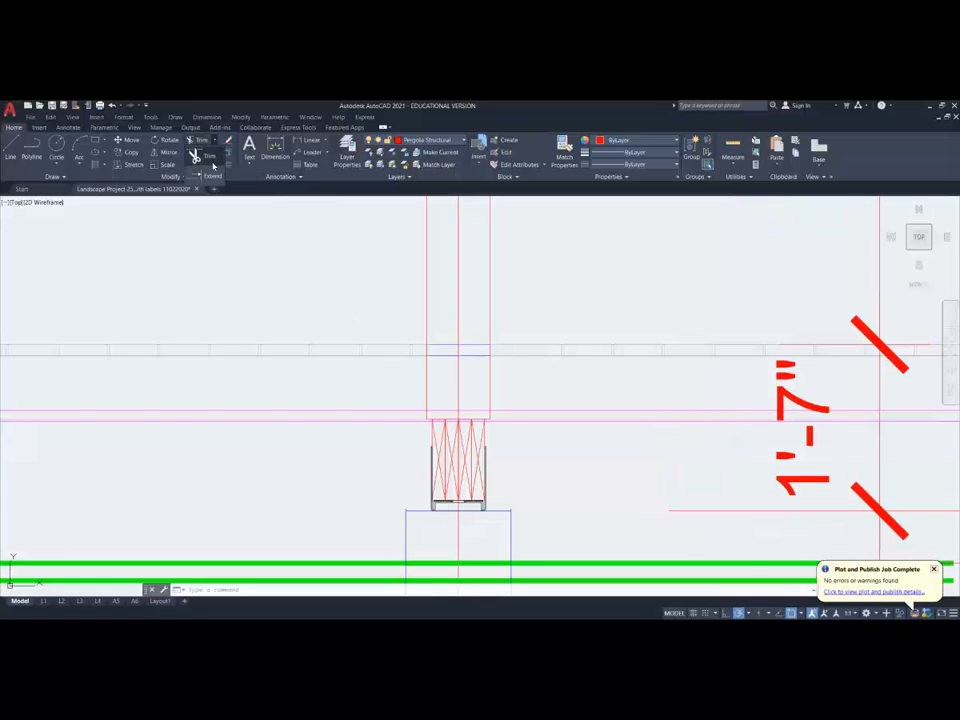
click(209, 158)
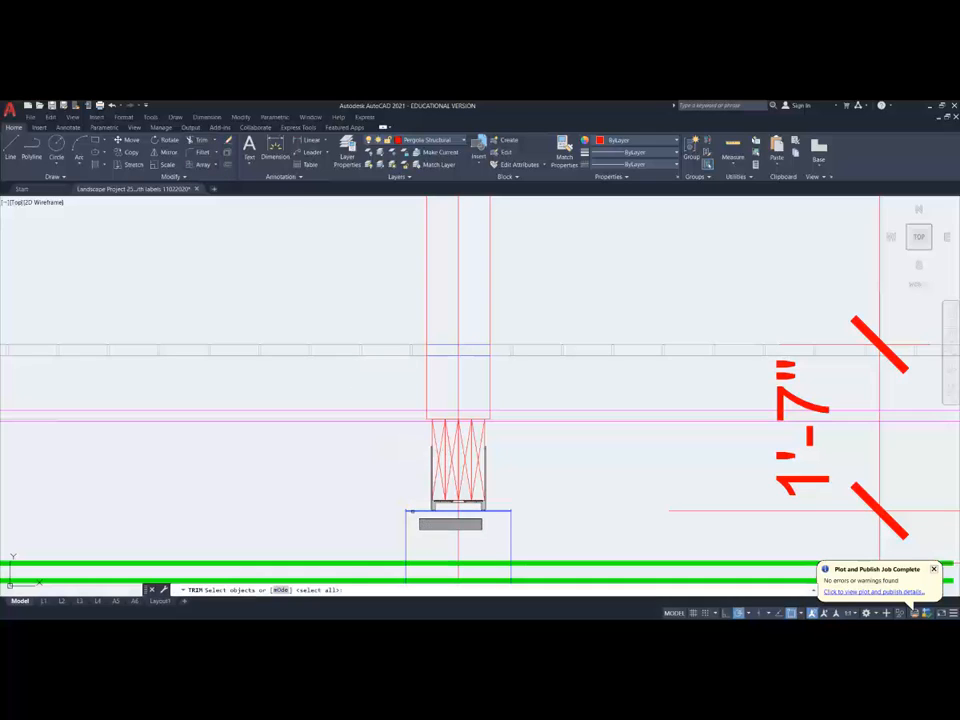
click(407, 511)
key(Return)
click(407, 511)
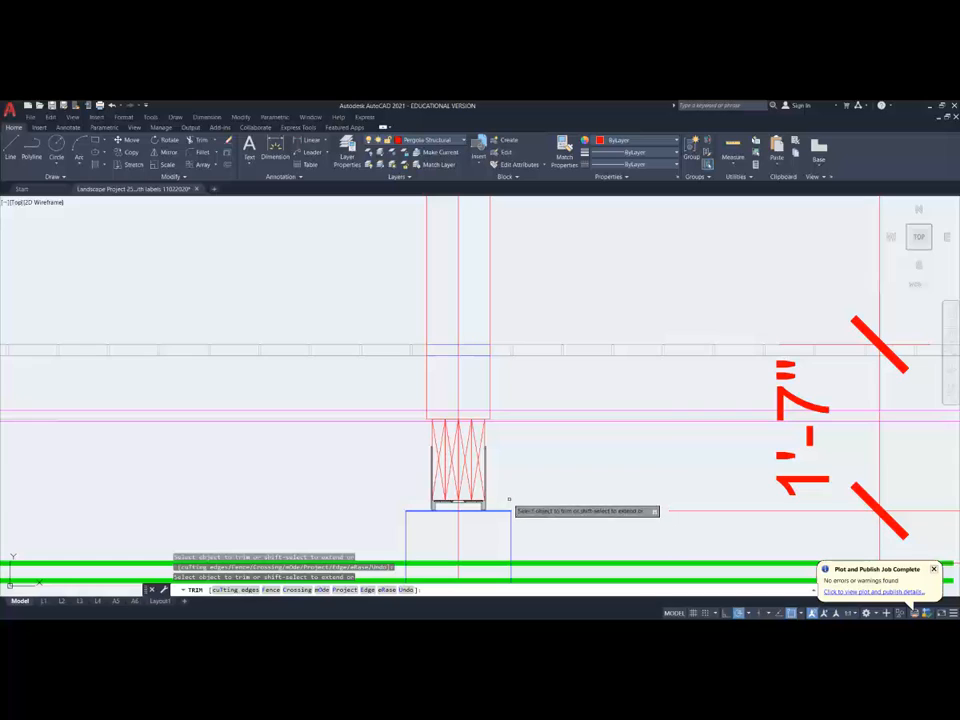
key(Escape)
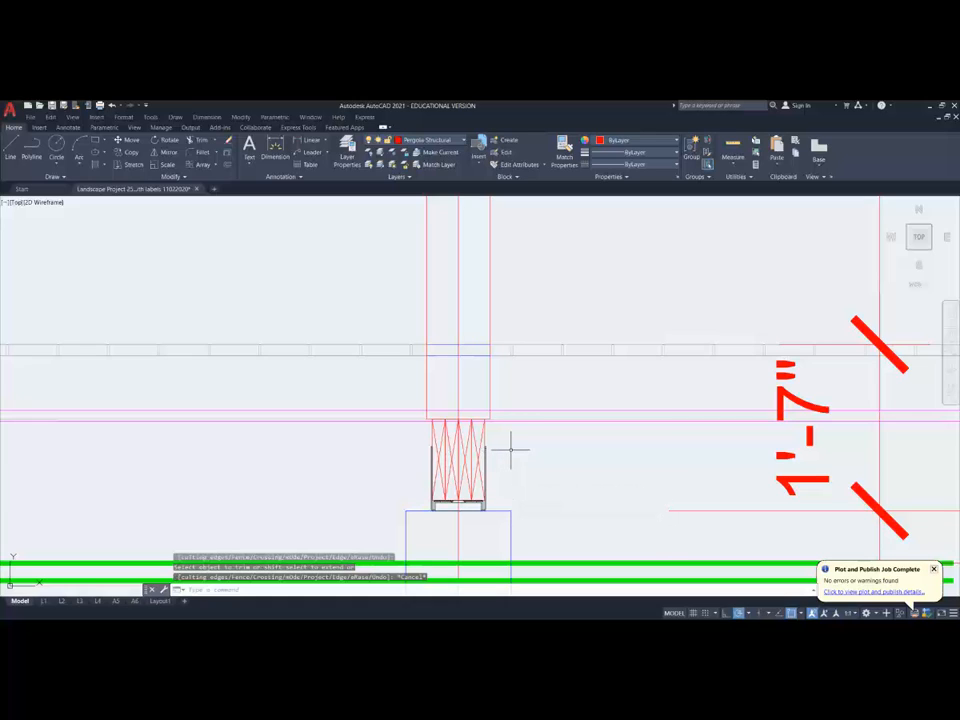
Step: In the 16' wide elevation, copy the joist section just left of the left post so it abuts the post's left edge under the decking
scroll(510, 448, down, 6)
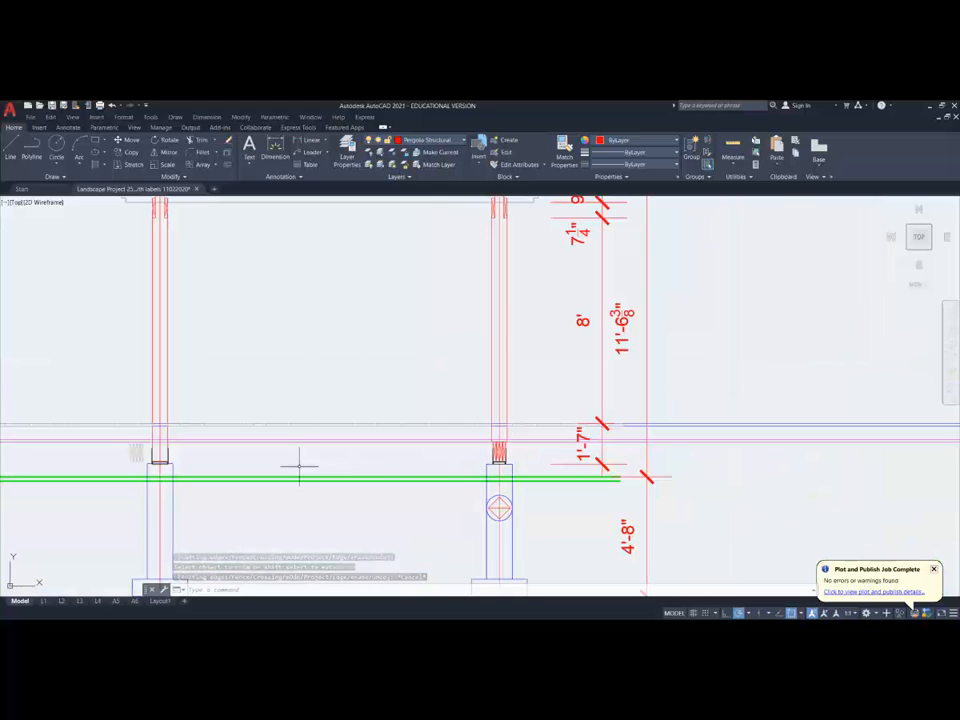
middle_drag(300, 465, 429, 453)
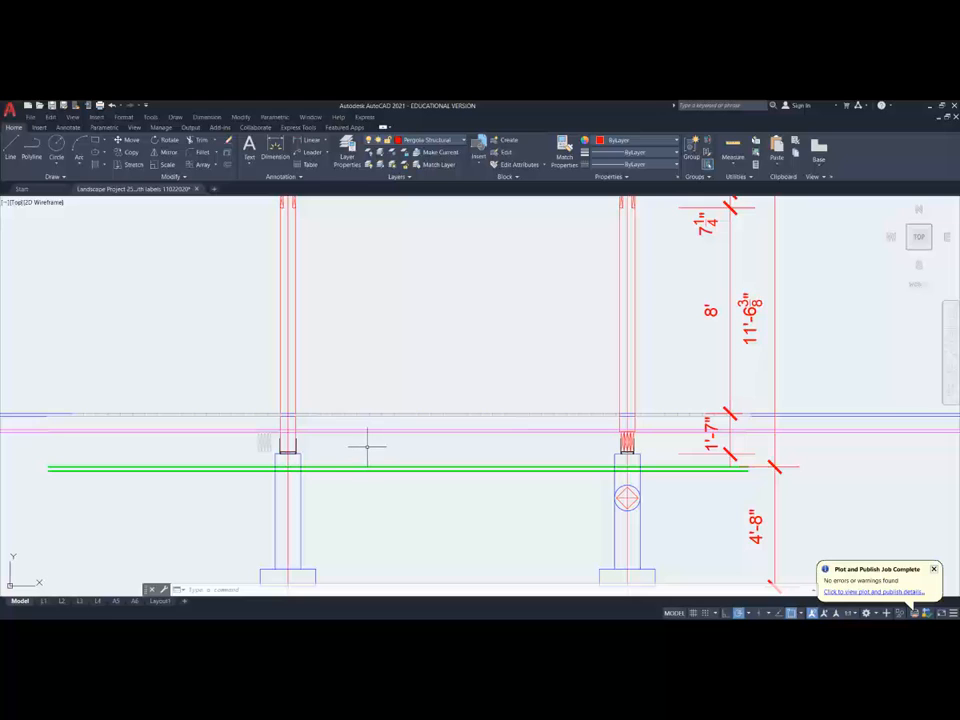
scroll(366, 447, down, 5)
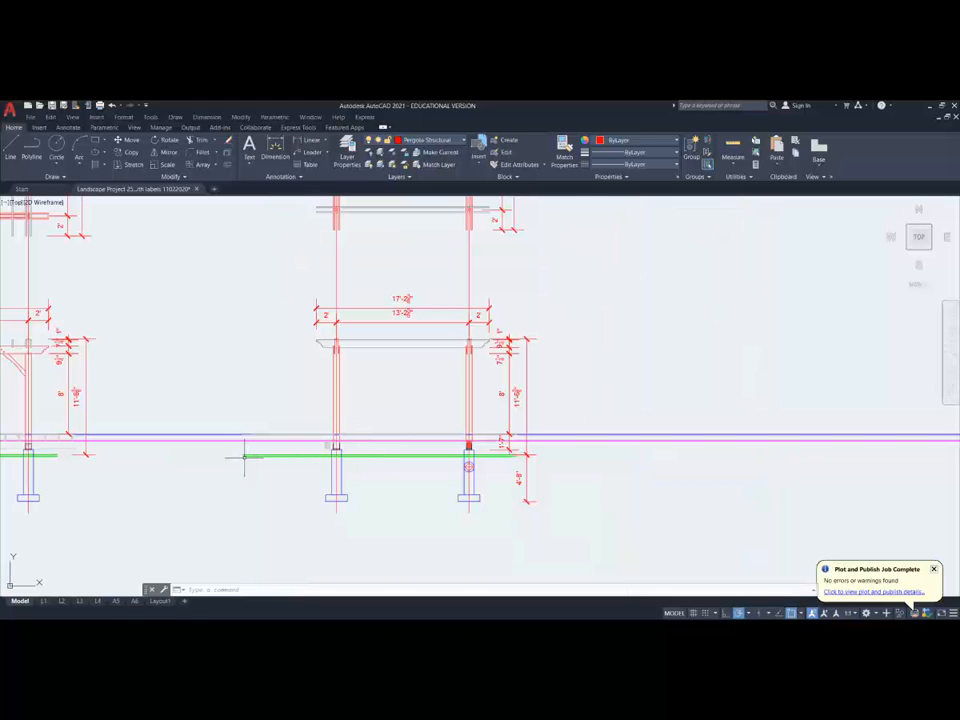
mouse_move(244, 457)
middle_down()
mouse_move(381, 465)
mouse_move(561, 456)
middle_up()
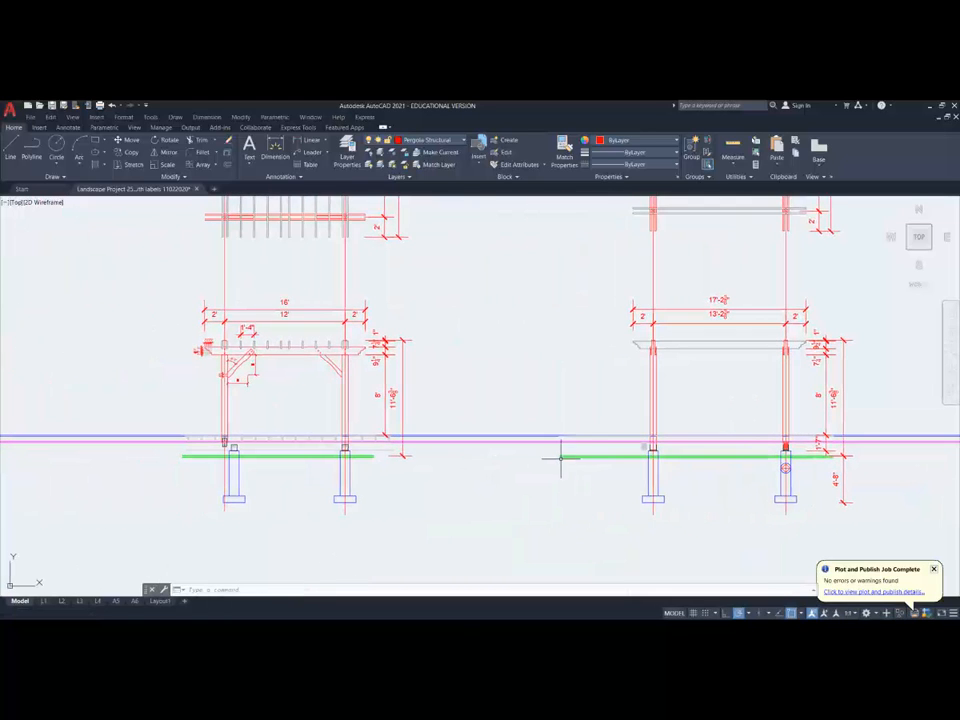
scroll(222, 440, up, 4)
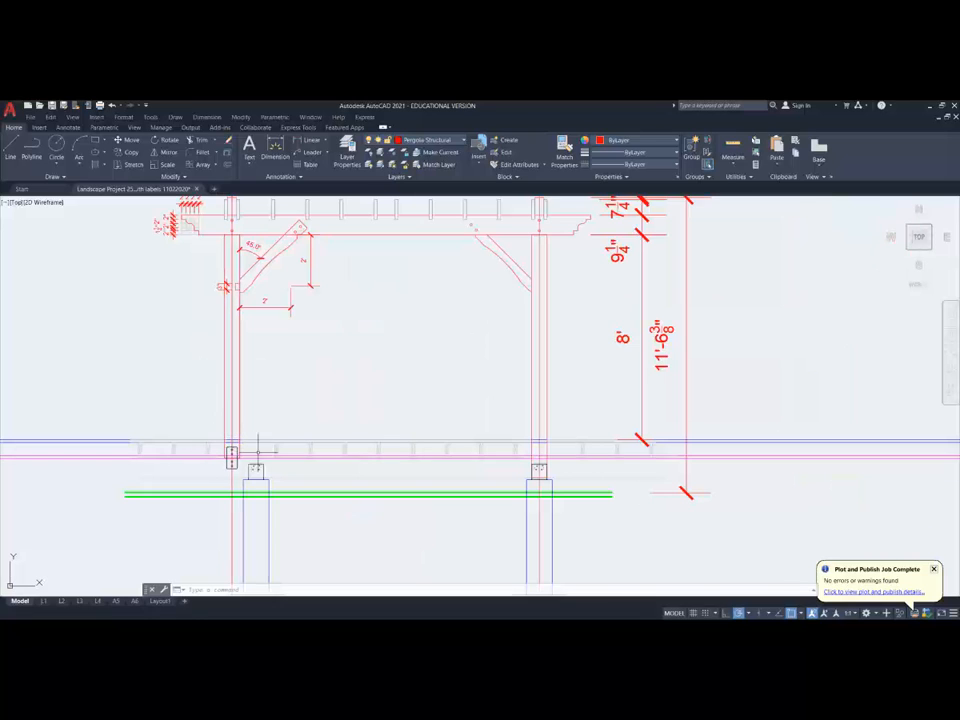
scroll(213, 447, up, 3)
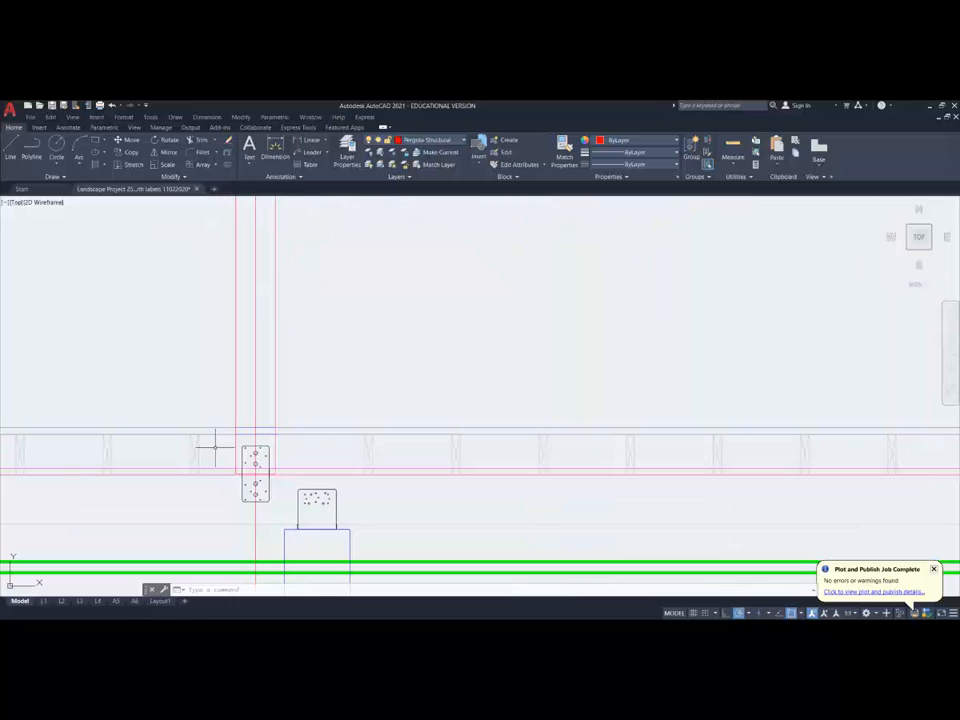
click(130, 151)
click(183, 417)
click(219, 521)
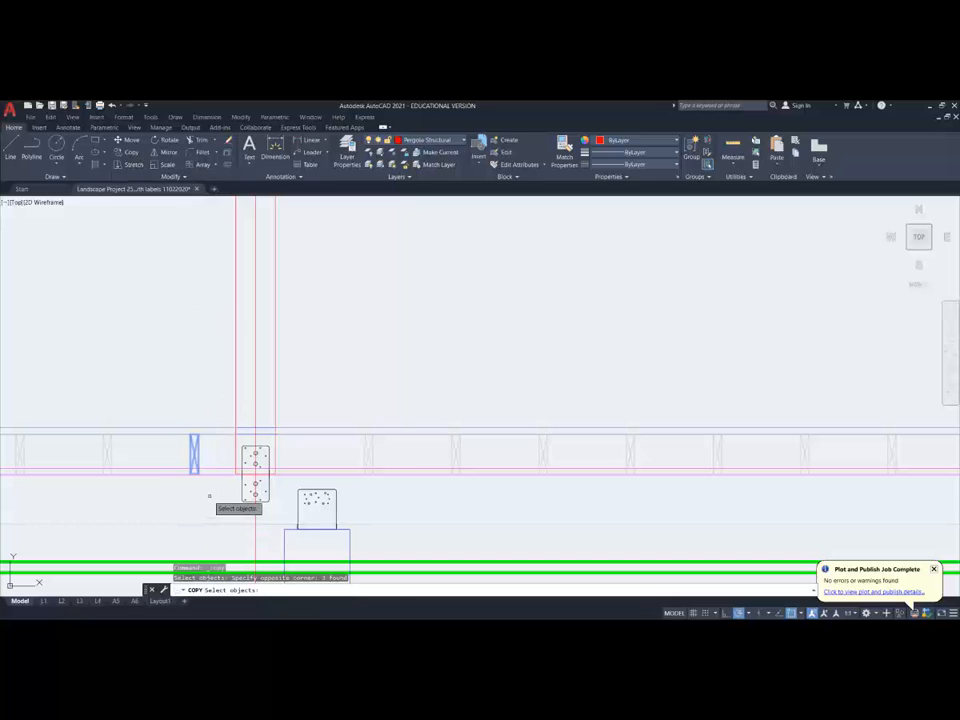
key(Return)
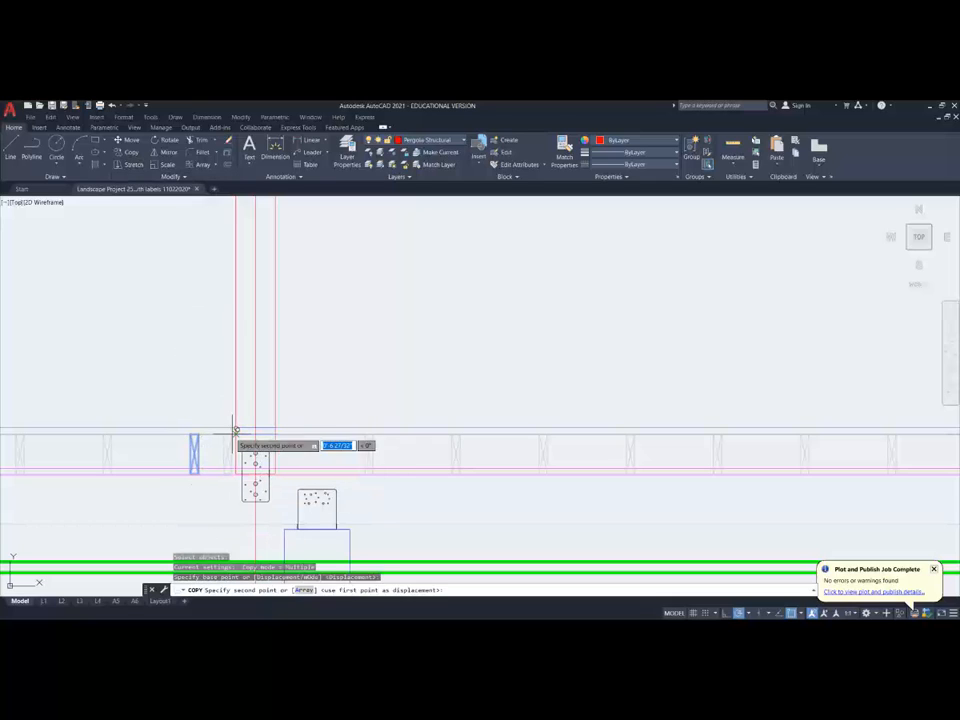
click(237, 430)
key(Escape)
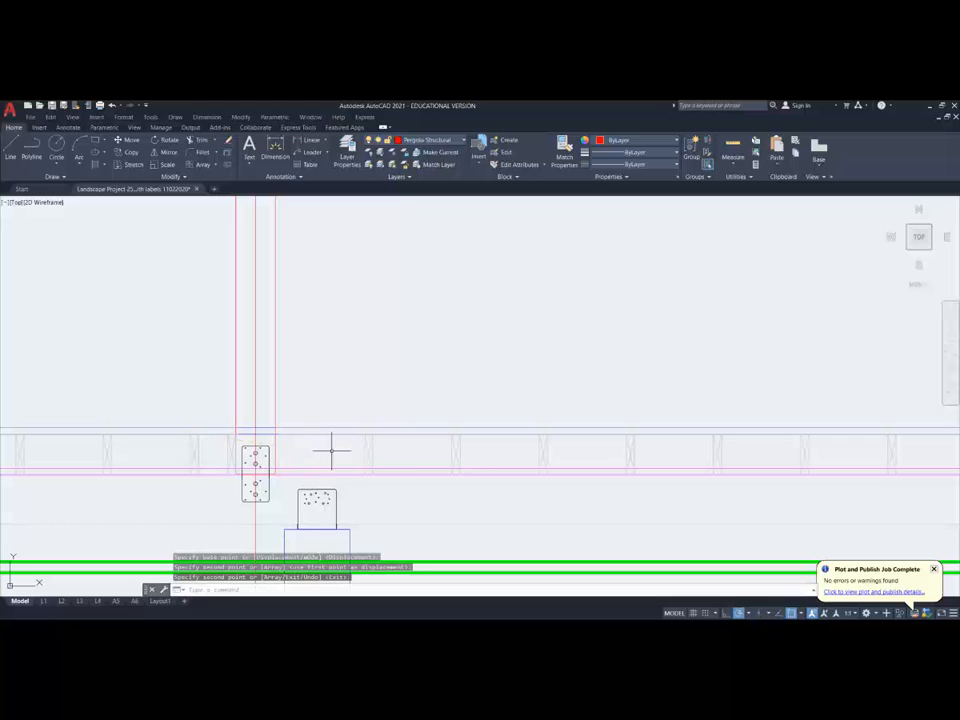
Step: Copy the joist section to the right of the left post so it abuts the post's right edge under the decking
key(Return)
click(343, 412)
click(405, 497)
key(Return)
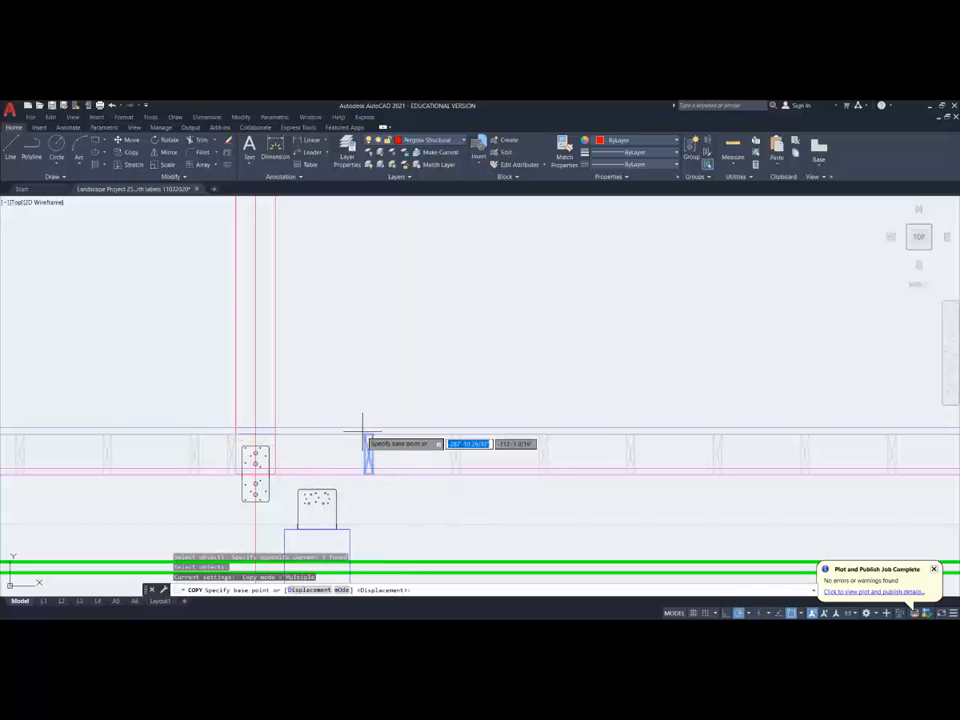
click(366, 437)
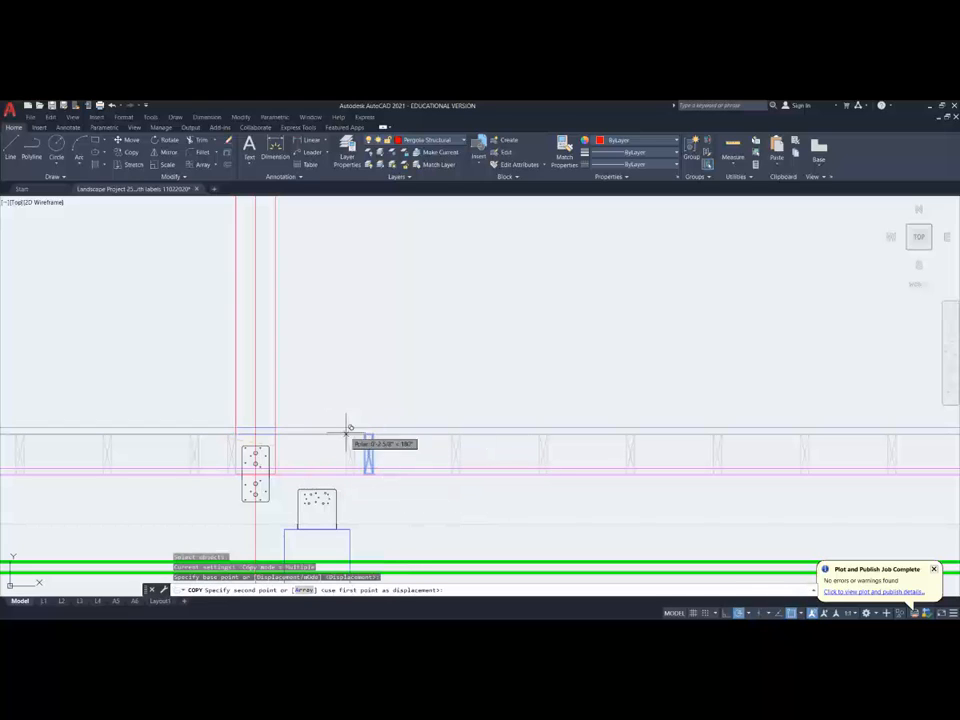
click(275, 433)
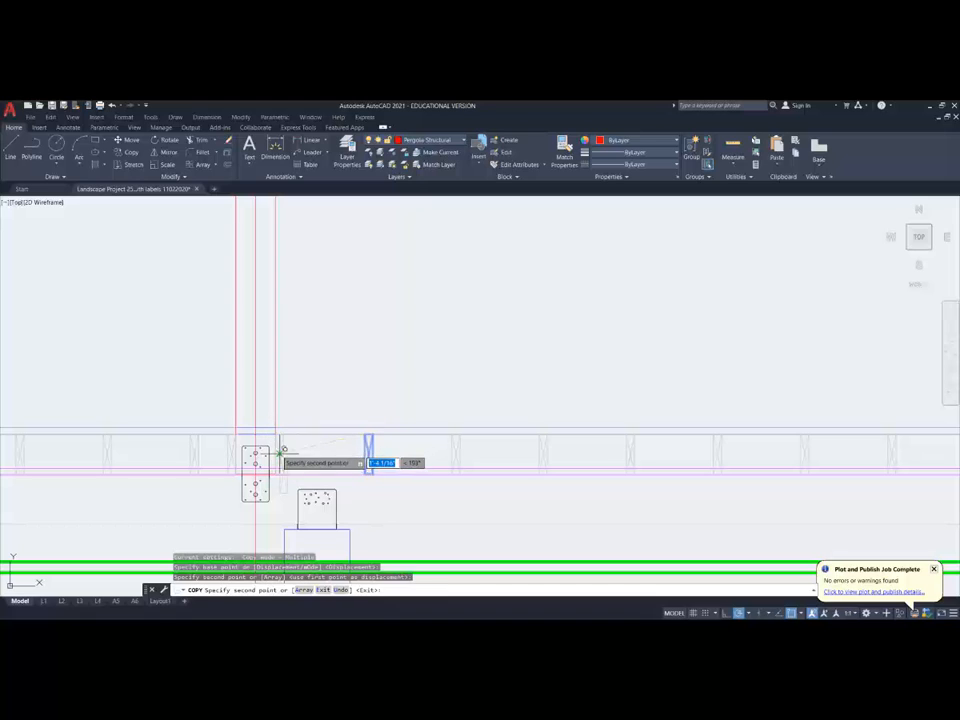
key(Escape)
Step: Assign the two joist sections abutting the left post of the 16' elevation to the Pergola Structural layer
scroll(276, 448, up, 4)
click(307, 484)
click(279, 443)
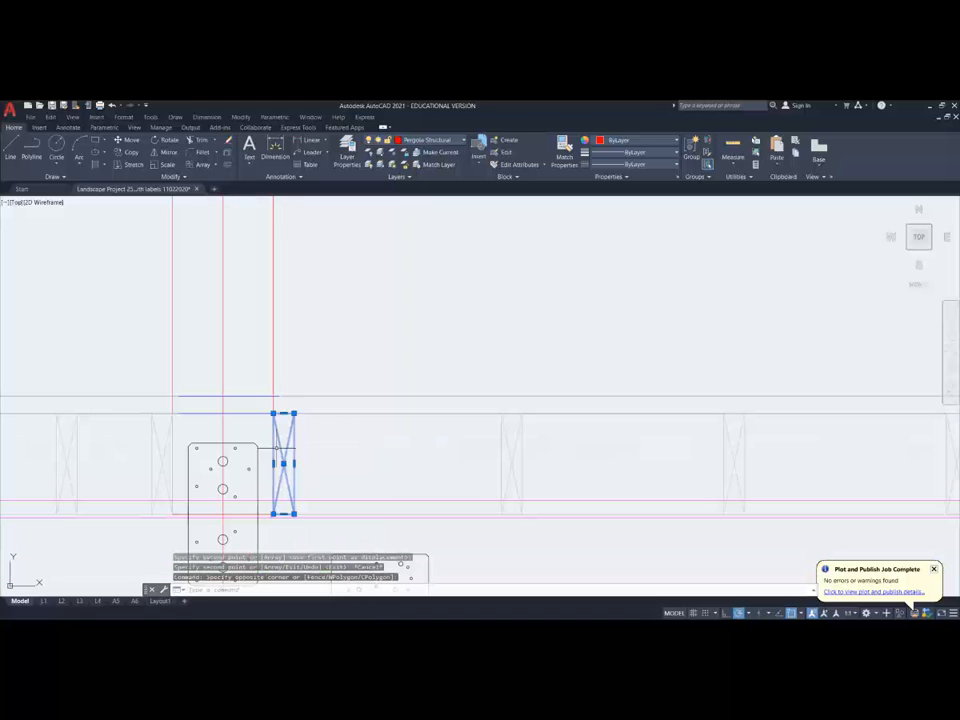
click(162, 458)
click(148, 440)
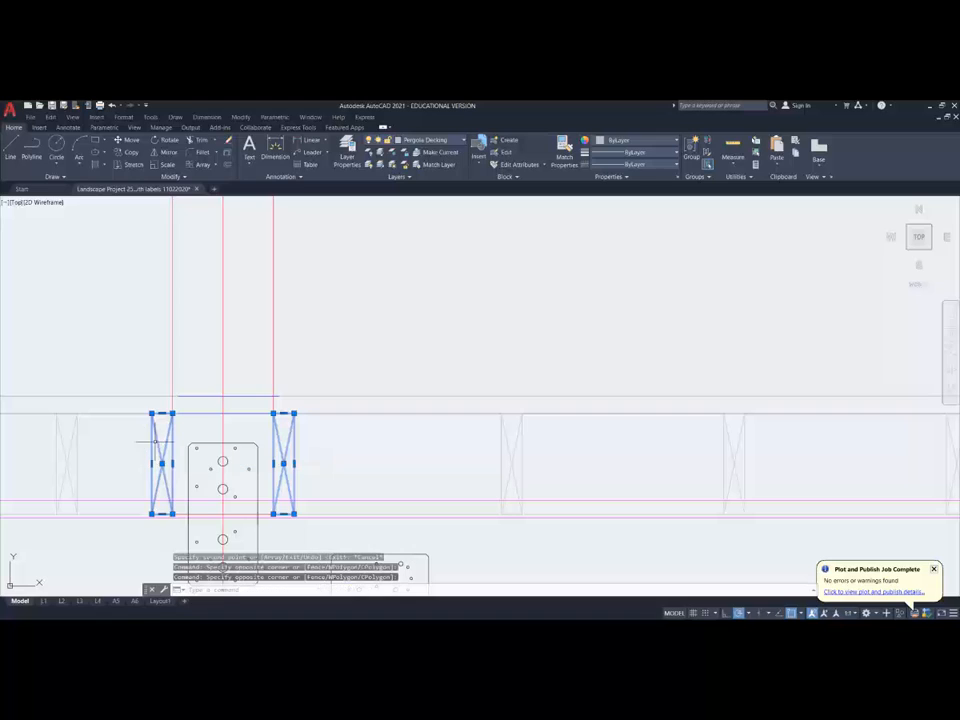
click(465, 141)
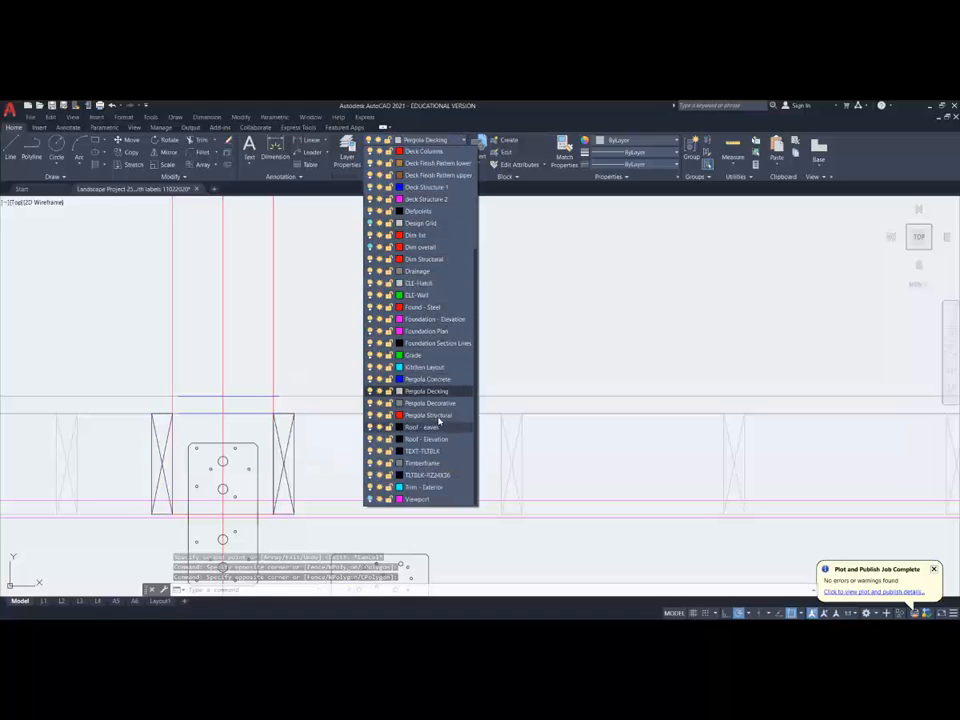
click(430, 415)
key(Escape)
Step: Copy the pair of structural joists from the left post to the right post of the 16' elevation, flanking it under the decking
scroll(454, 373, down, 4)
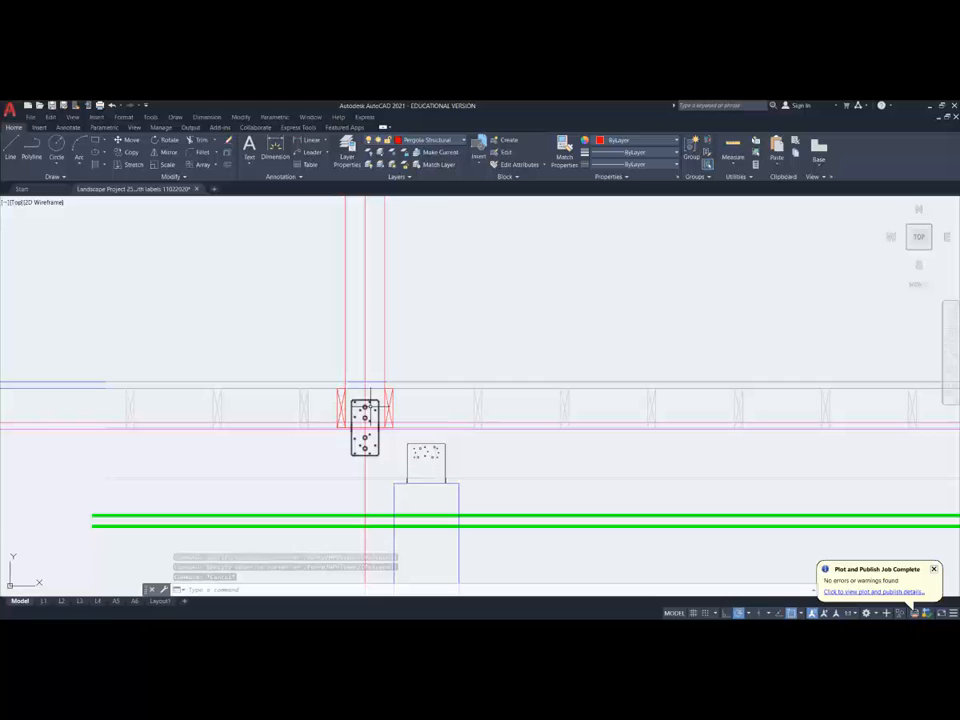
scroll(433, 400, down, 5)
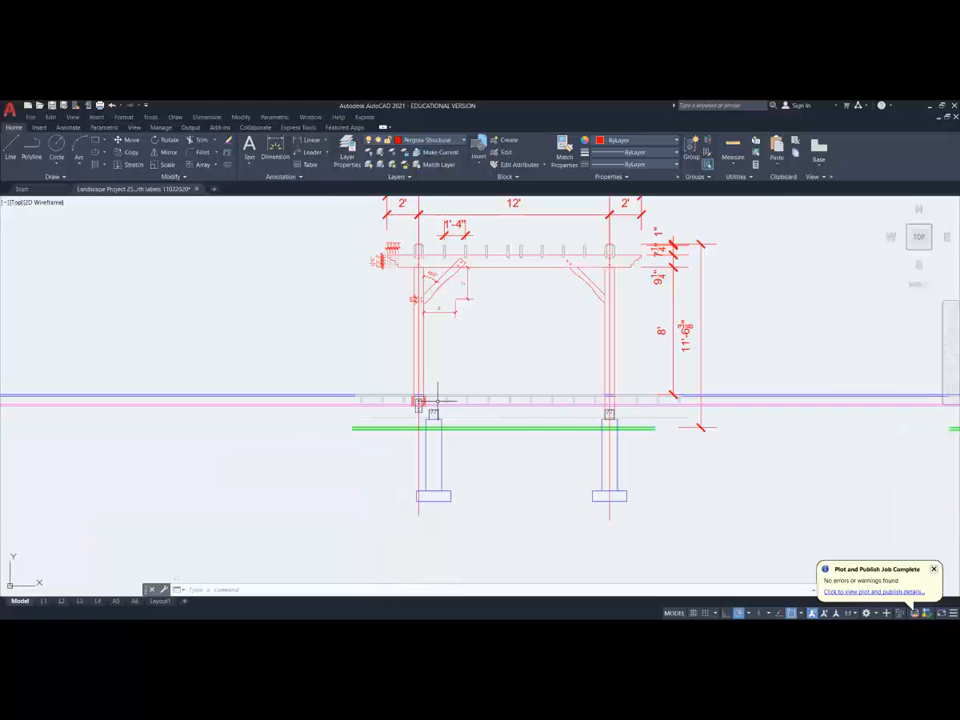
scroll(458, 403, up, 6)
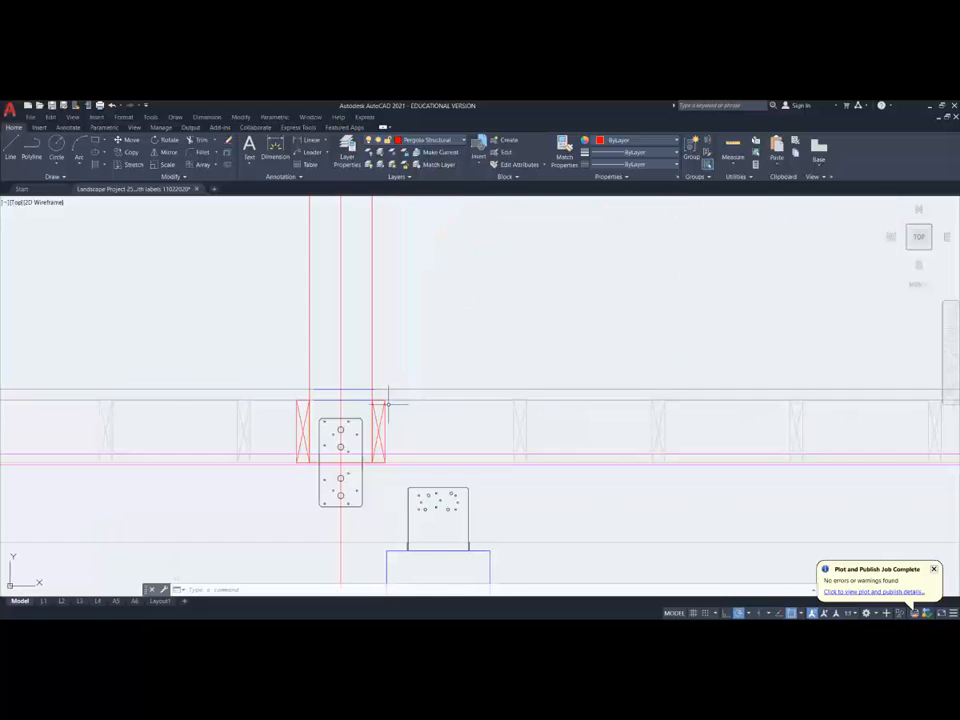
click(131, 154)
click(262, 446)
click(216, 424)
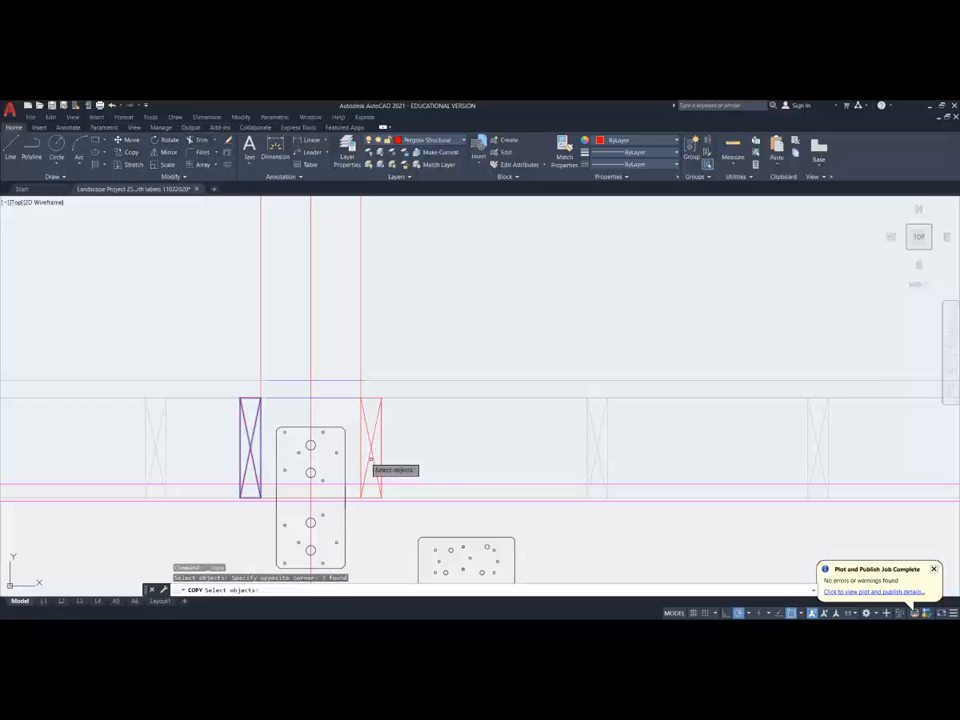
click(383, 462)
click(361, 432)
key(Return)
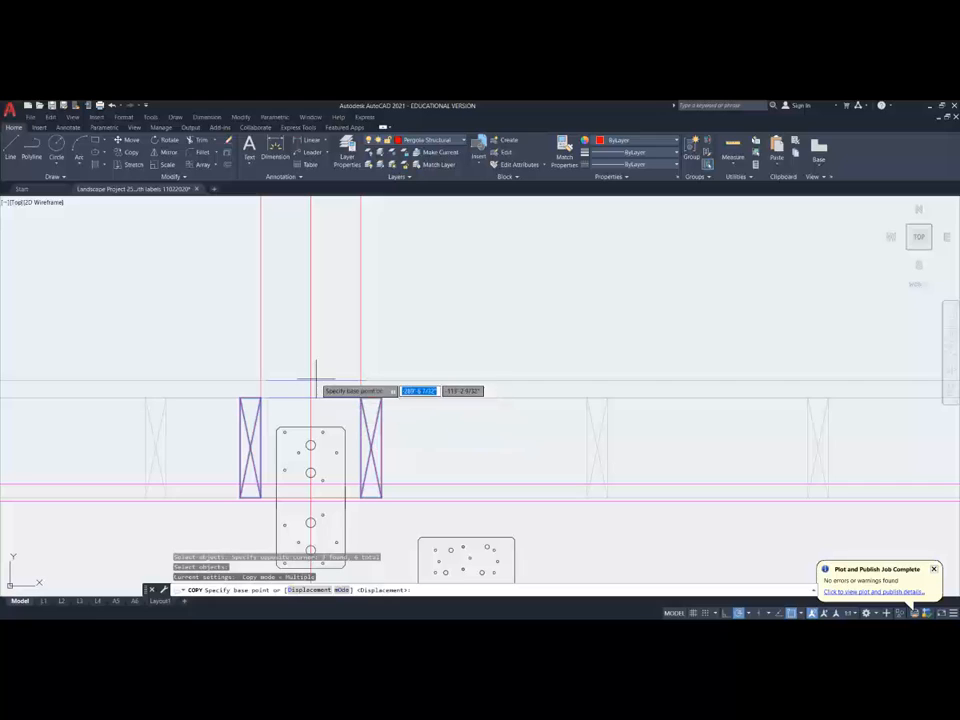
click(315, 378)
scroll(476, 381, down, 3)
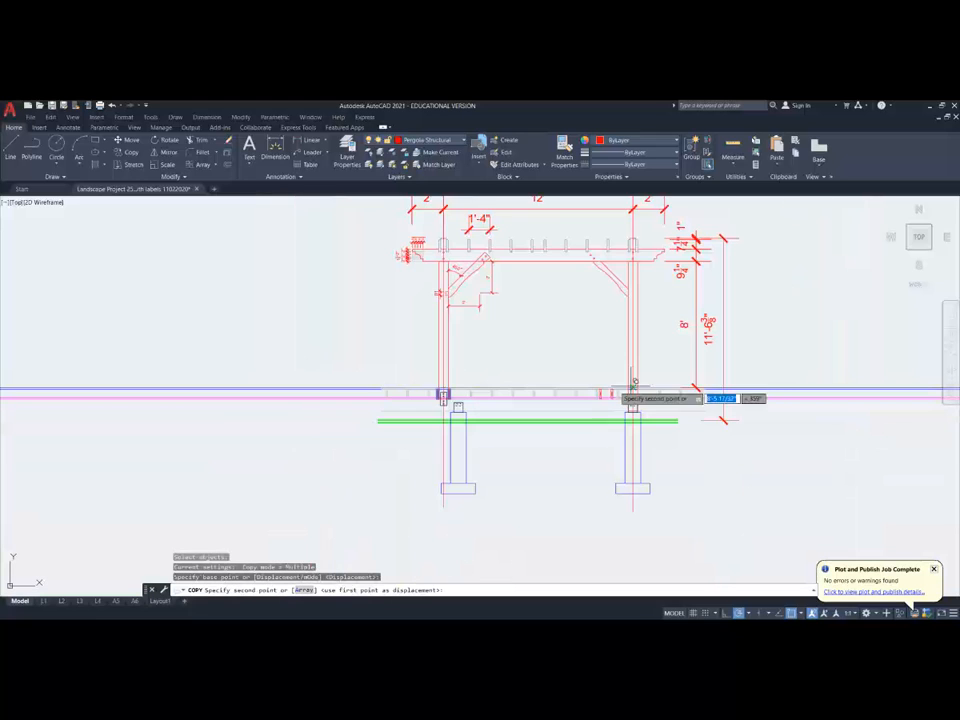
scroll(428, 435, up, 6)
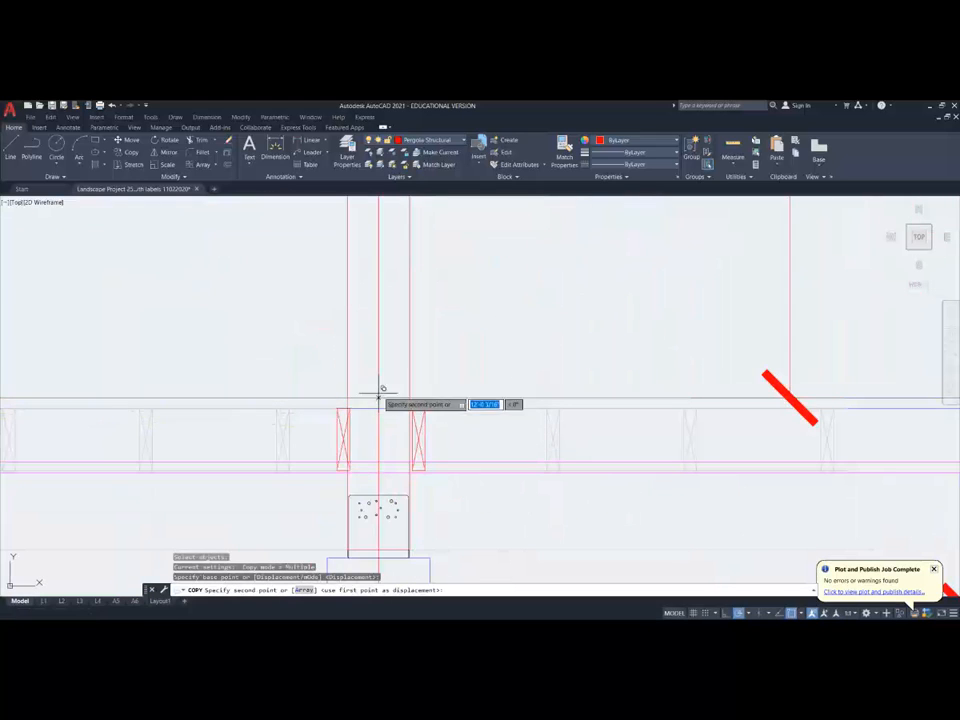
click(502, 410)
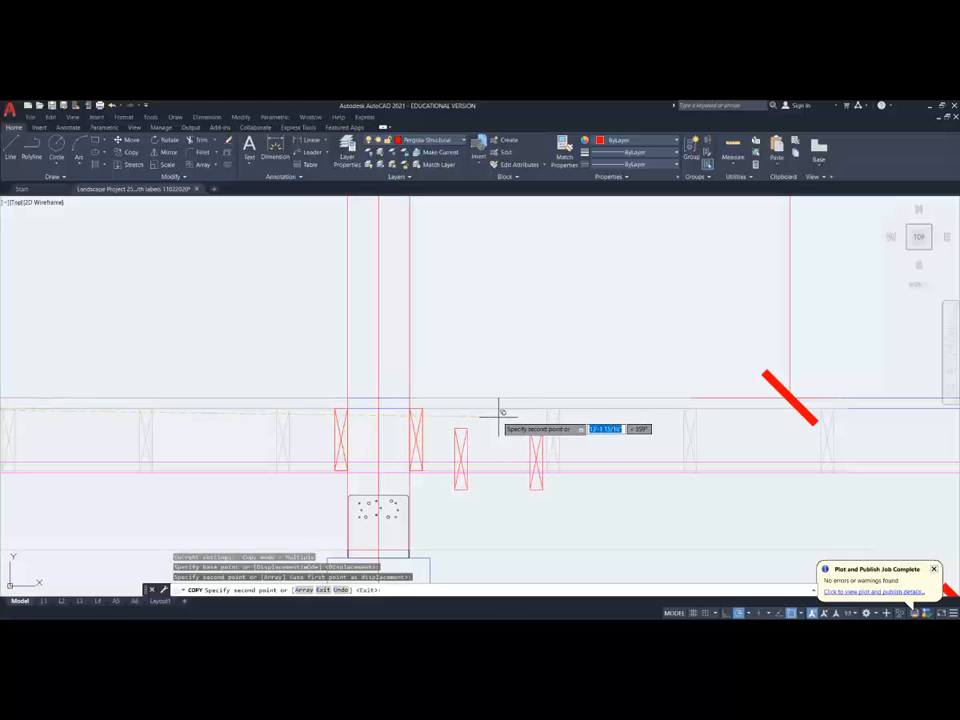
key(Escape)
Step: Copy the joist pair from the 16' elevation's right post to the left post of the 17'-2 3/8" elevation, centred under the decking
scroll(495, 411, down, 4)
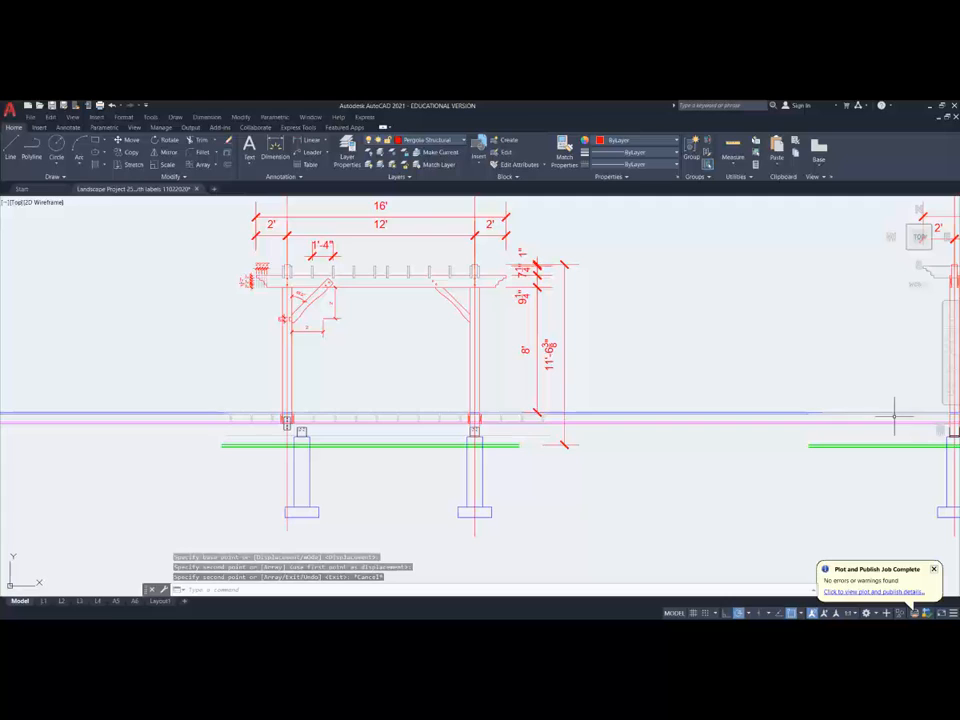
middle_drag(895, 415, 606, 422)
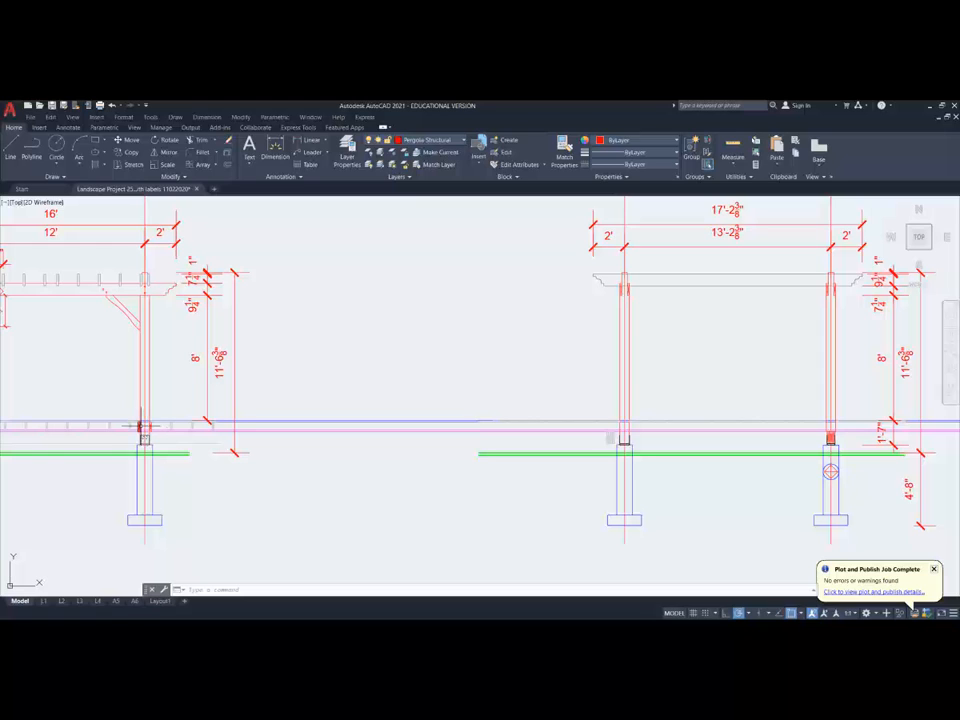
middle_drag(145, 426, 229, 438)
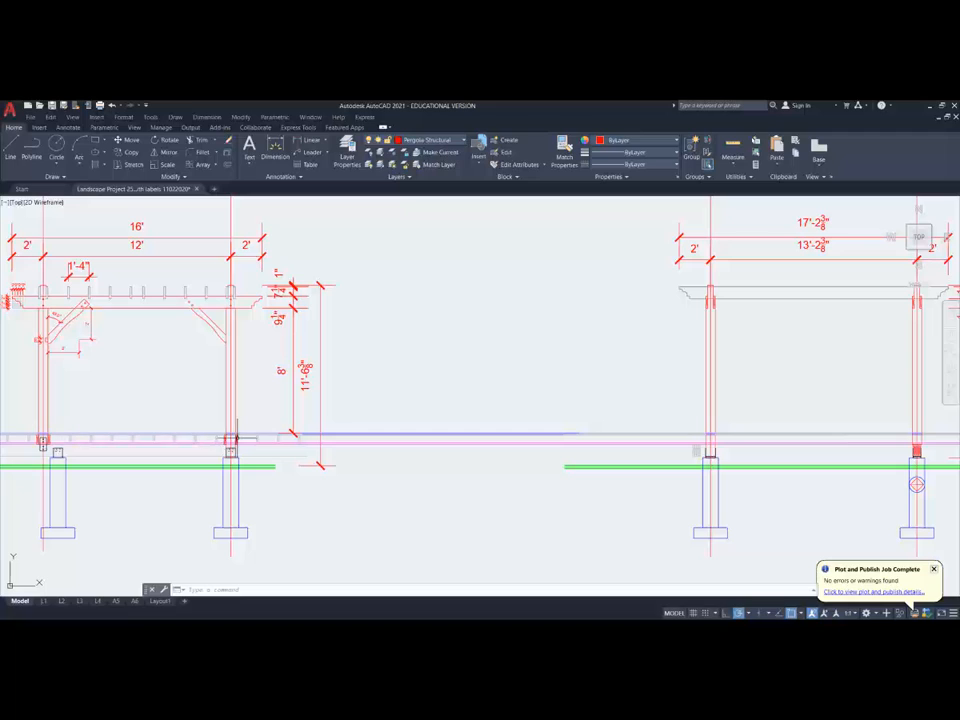
scroll(229, 438, up, 4)
scroll(234, 436, up, 2)
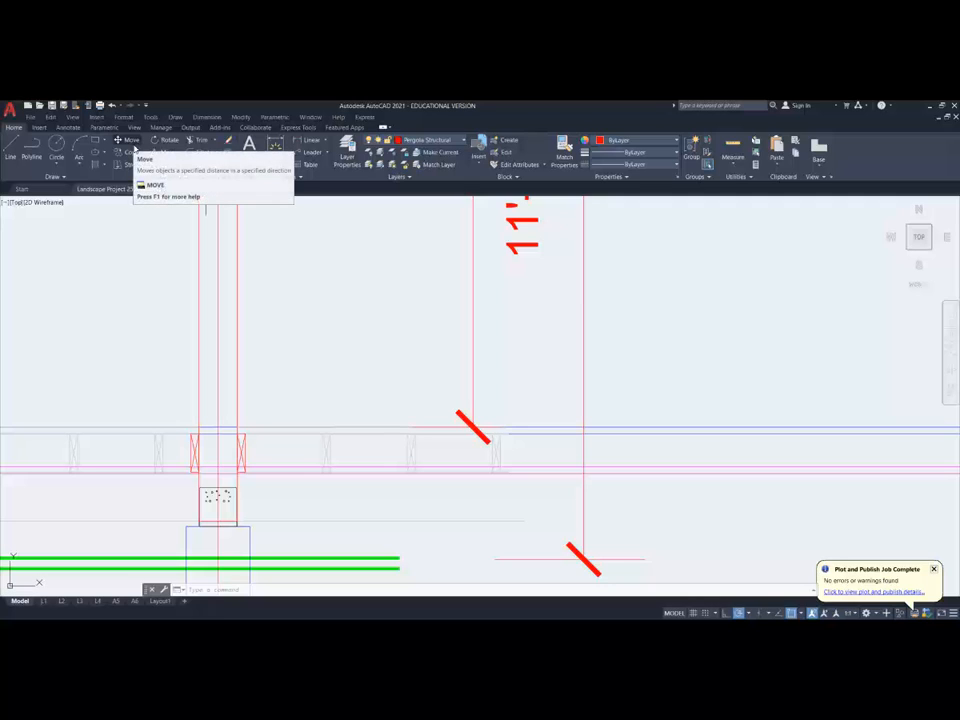
click(129, 155)
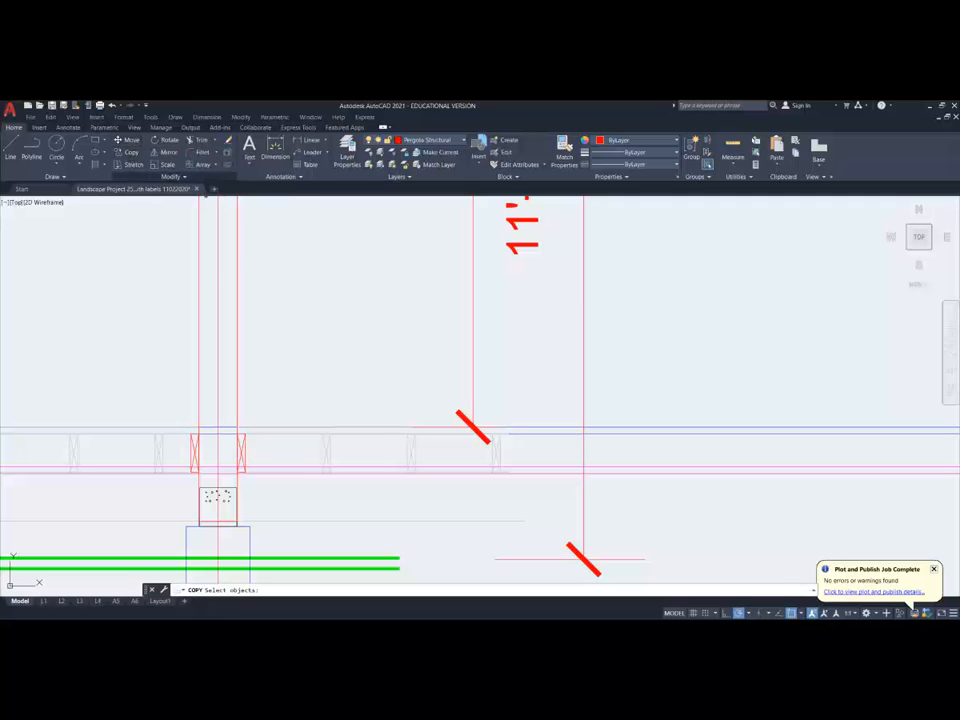
click(180, 417)
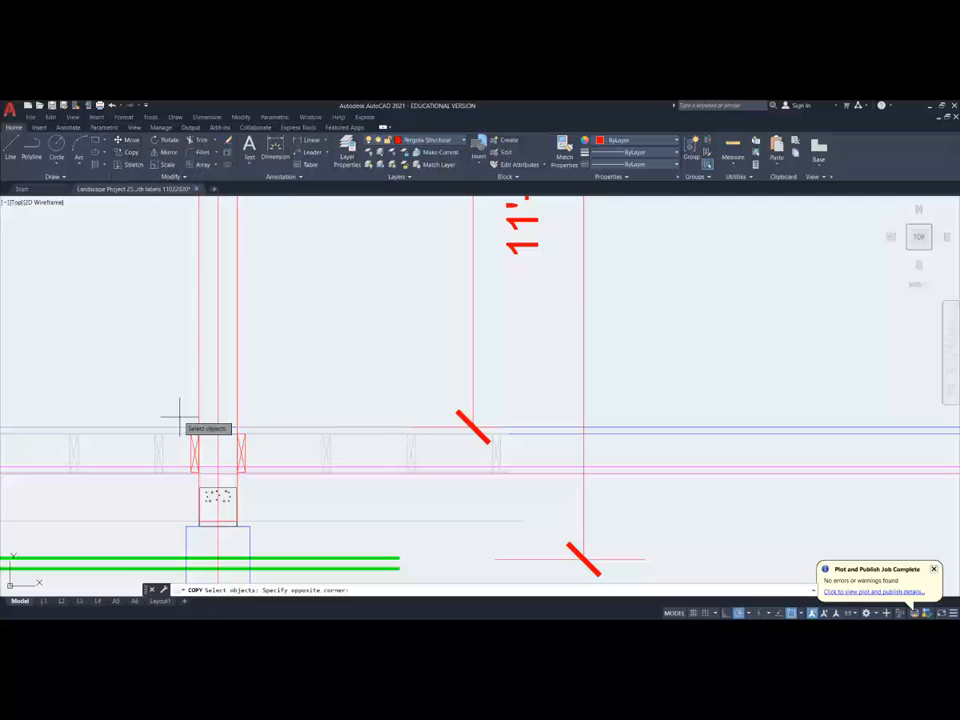
click(262, 473)
key(Return)
click(218, 434)
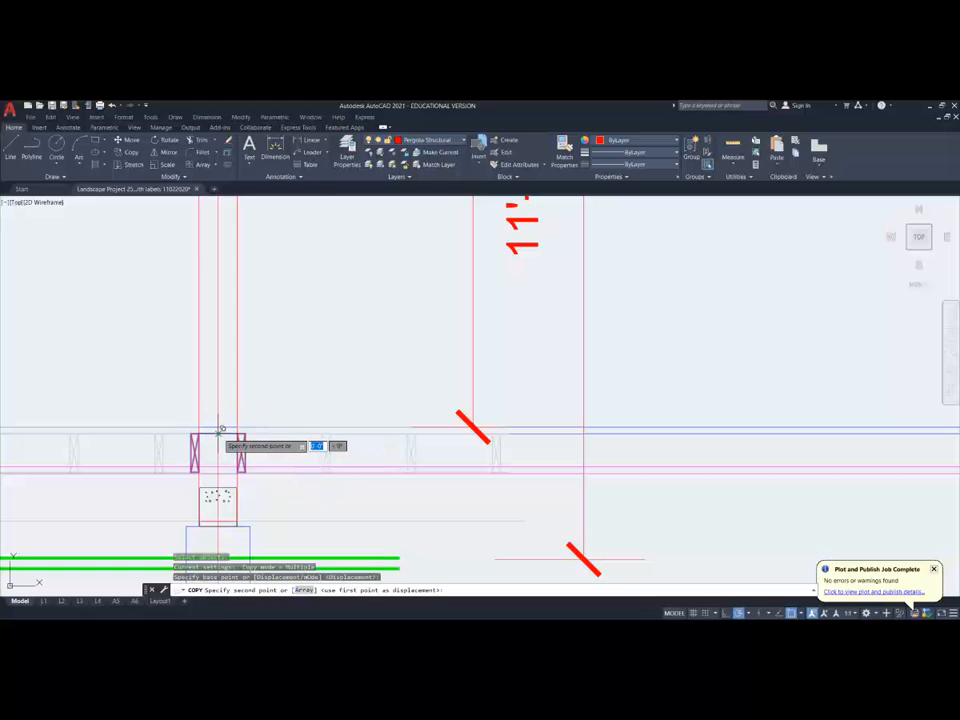
scroll(220, 440, down, 4)
middle_drag(450, 444, 0, 403)
scroll(286, 385, up, 5)
click(292, 387)
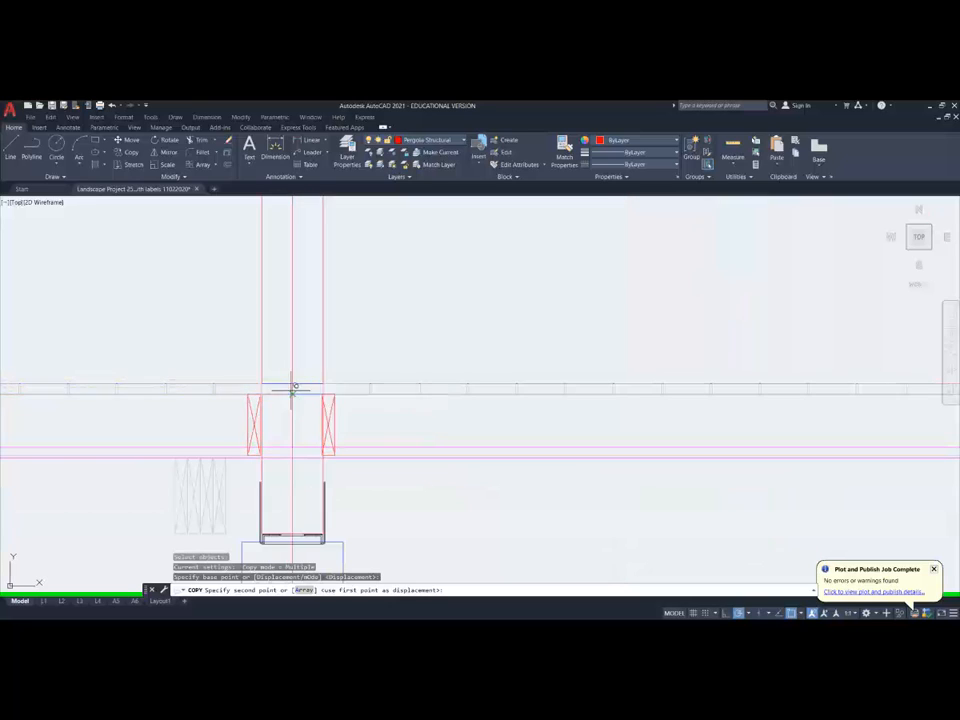
Step: Place another copy of the joist pair on the right post of the 17'-2 3/8" elevation, directly above the beam plies
scroll(296, 388, down, 4)
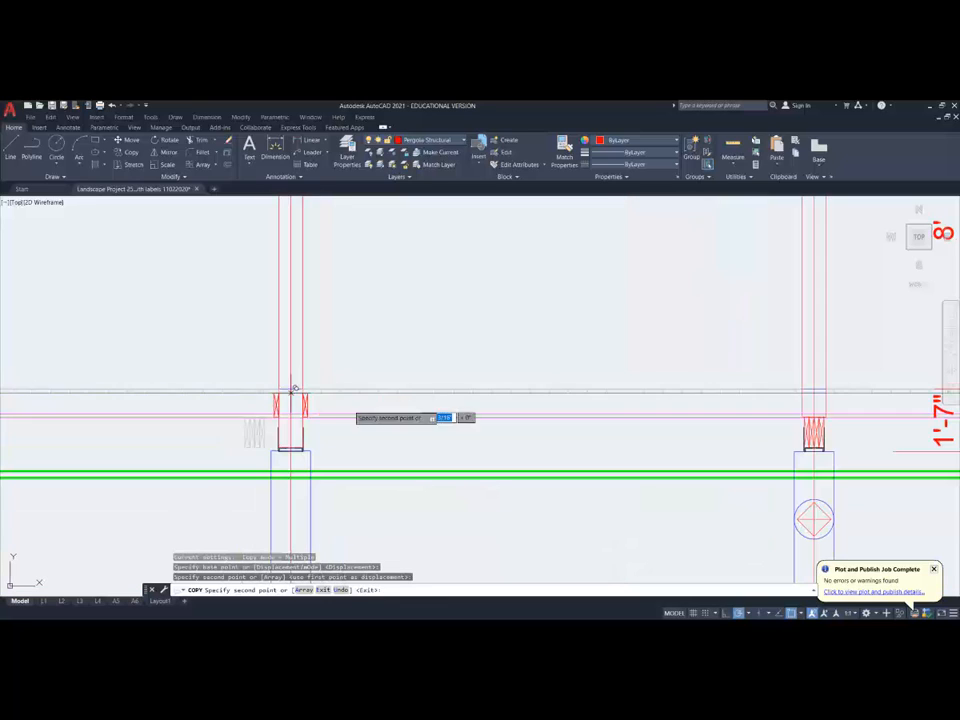
click(817, 389)
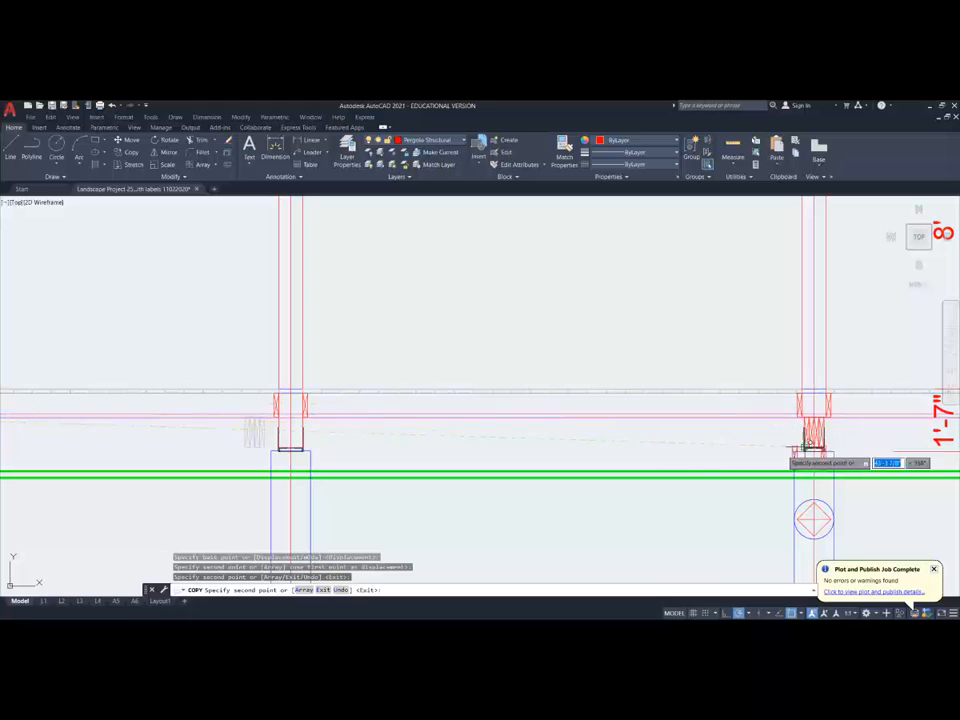
key(Return)
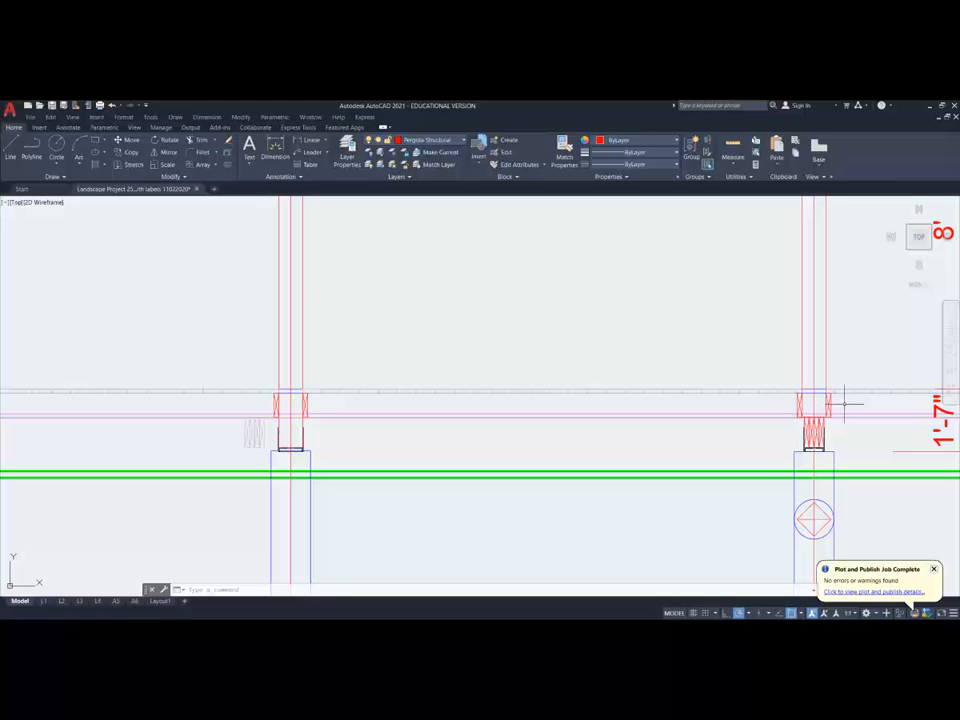
Step: Examine how the joist pairs meet the posts, beam plies and decking in both pergola elevations
middle_drag(838, 400, 625, 402)
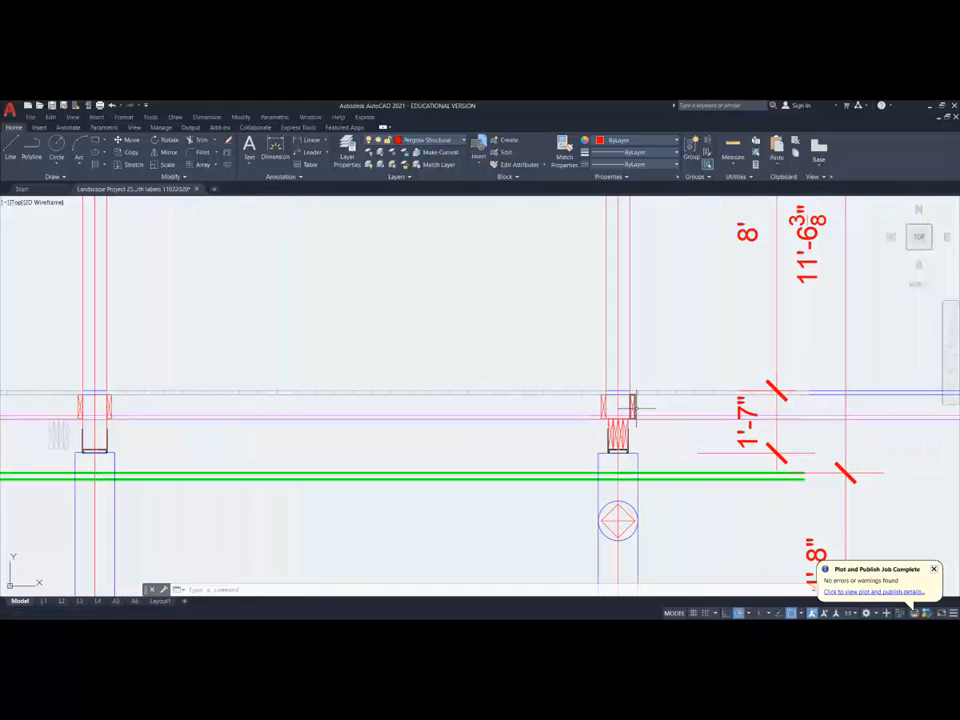
scroll(620, 402, up, 4)
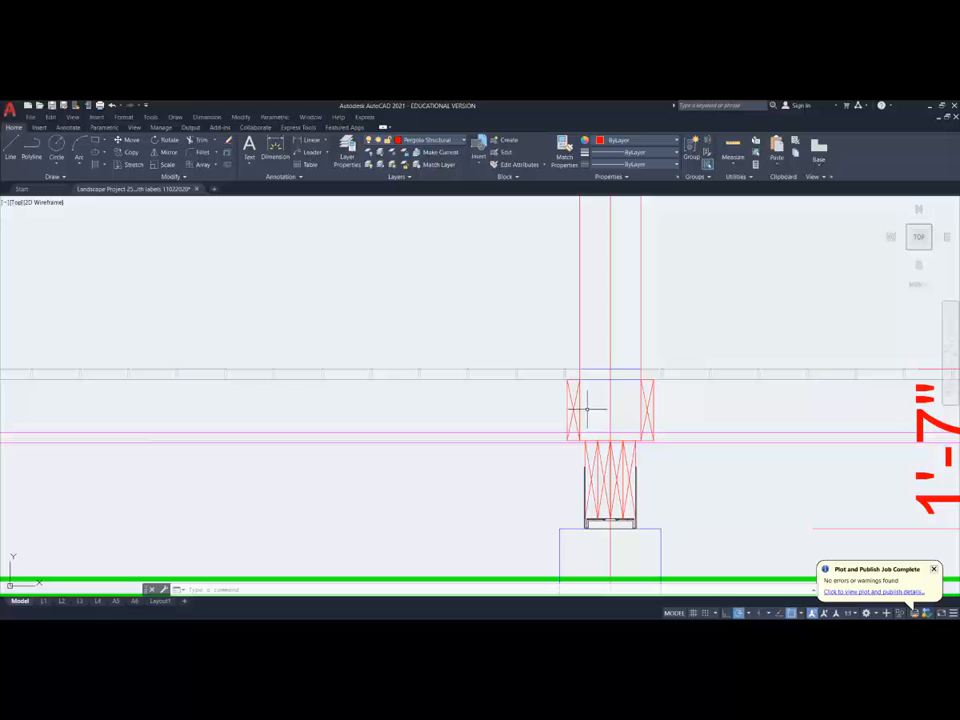
scroll(588, 405, down, 5)
scroll(577, 383, up, 5)
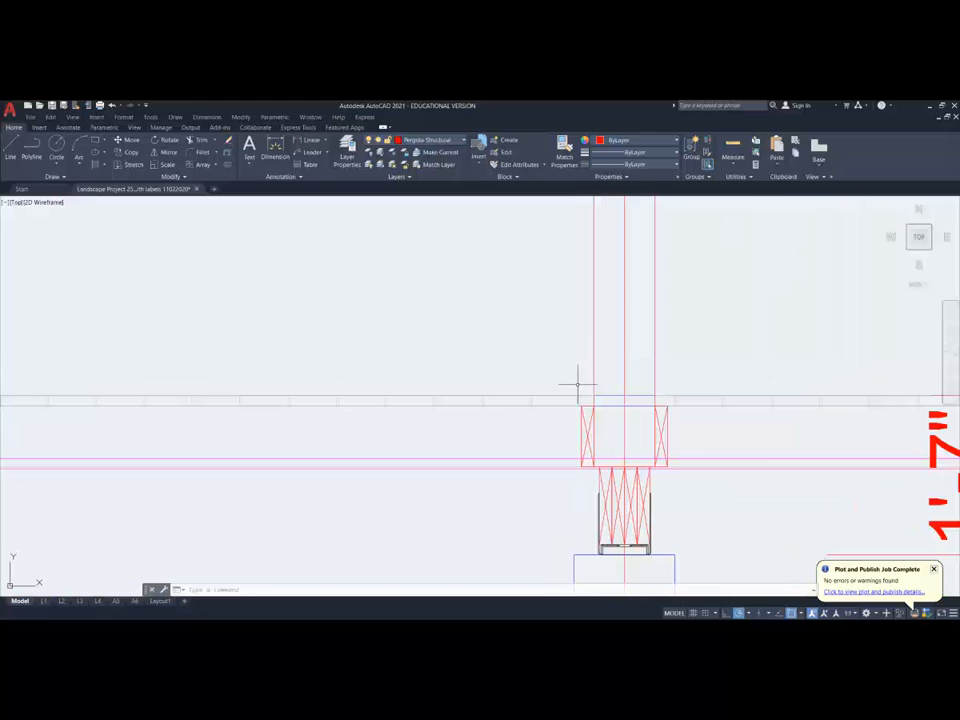
scroll(569, 405, down, 2)
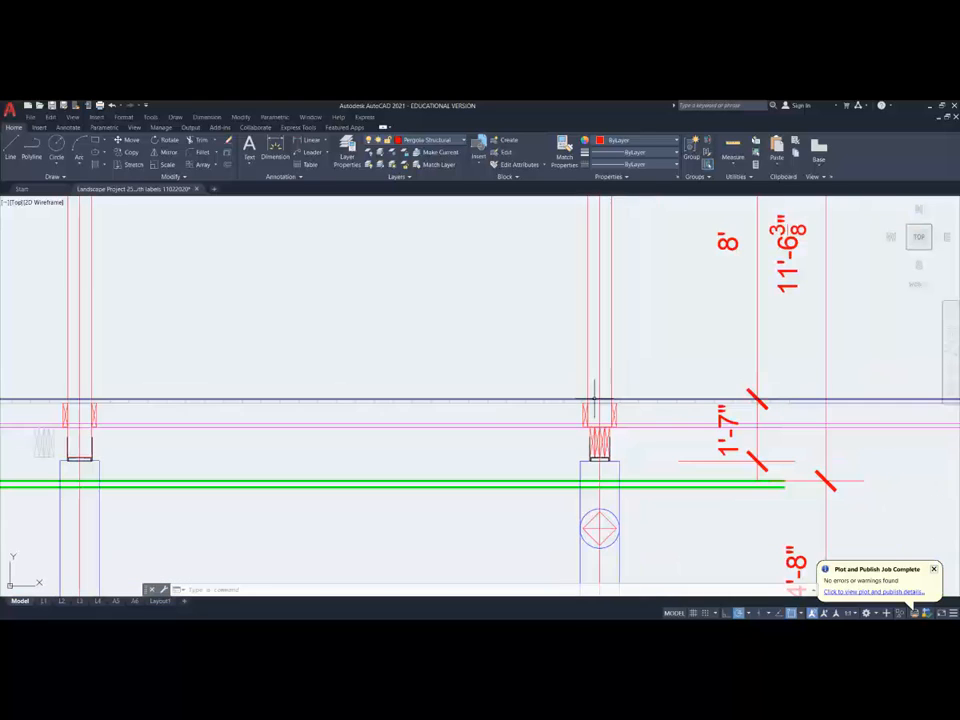
scroll(568, 405, down, 3)
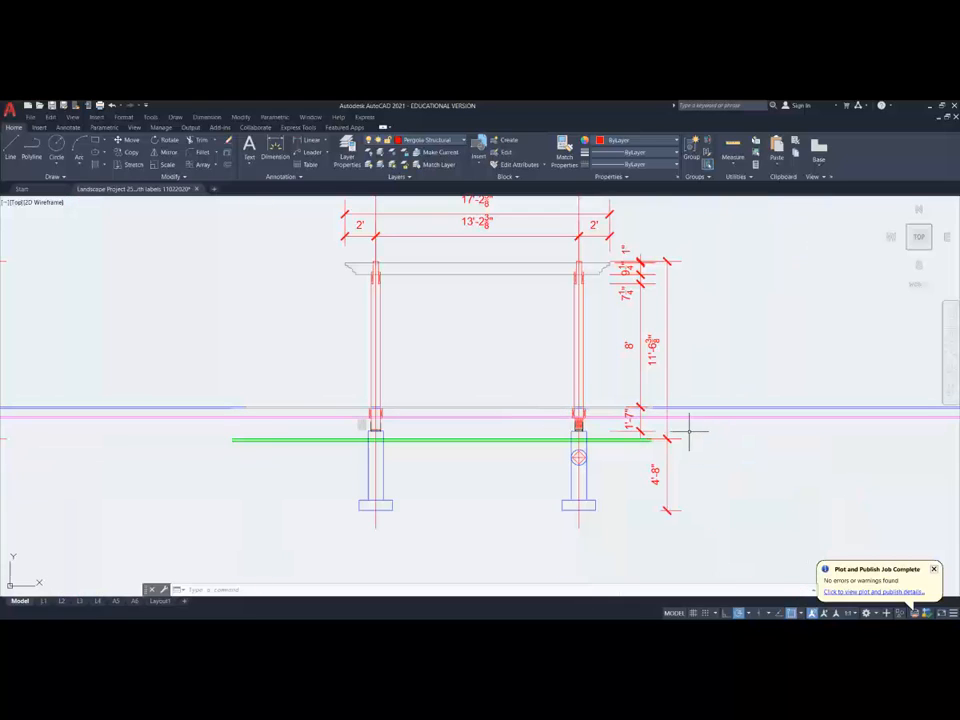
scroll(550, 409, up, 5)
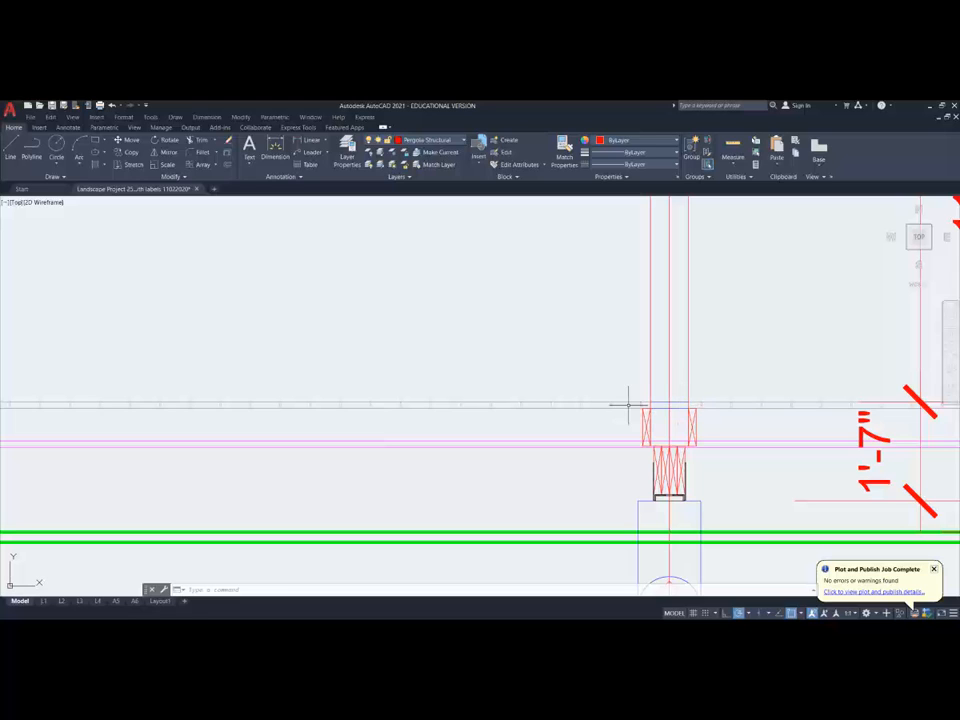
scroll(629, 420, down, 6)
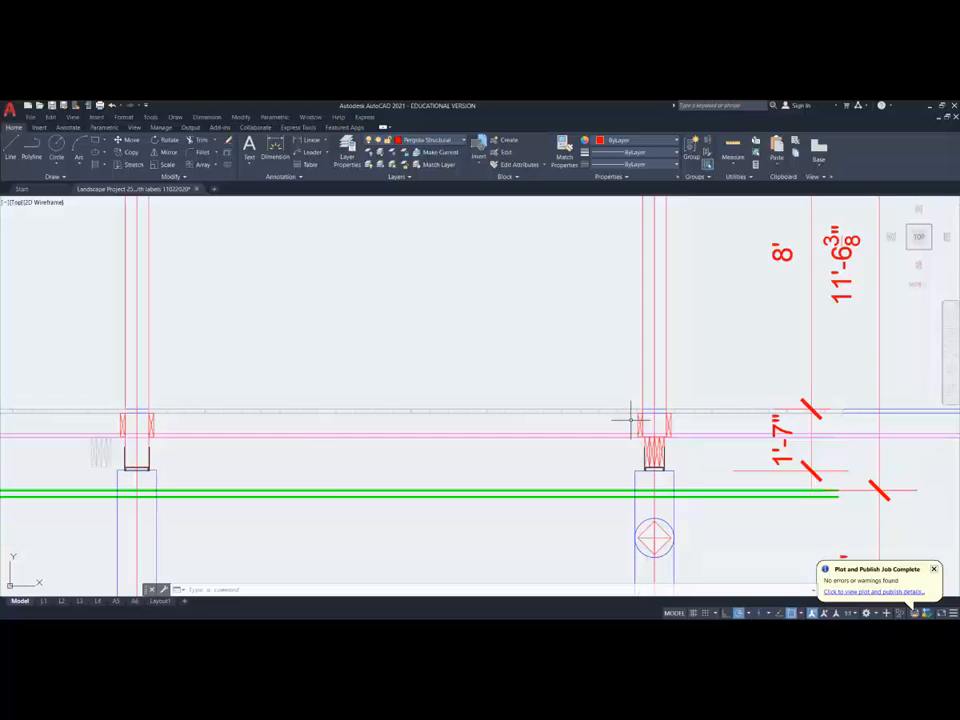
middle_drag(253, 441, 683, 461)
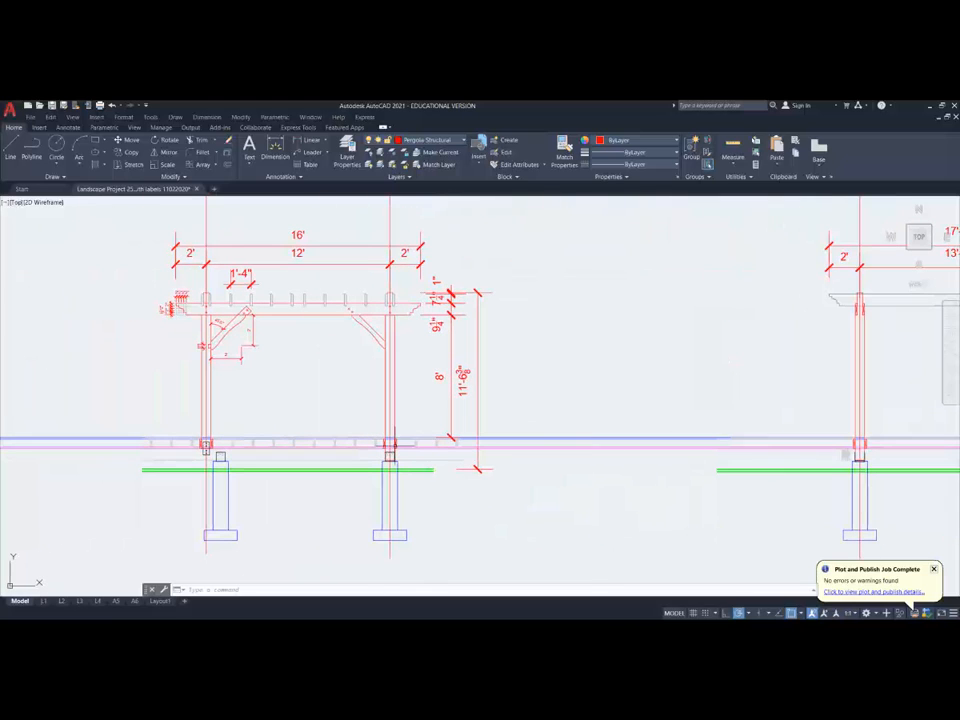
scroll(364, 435, up, 5)
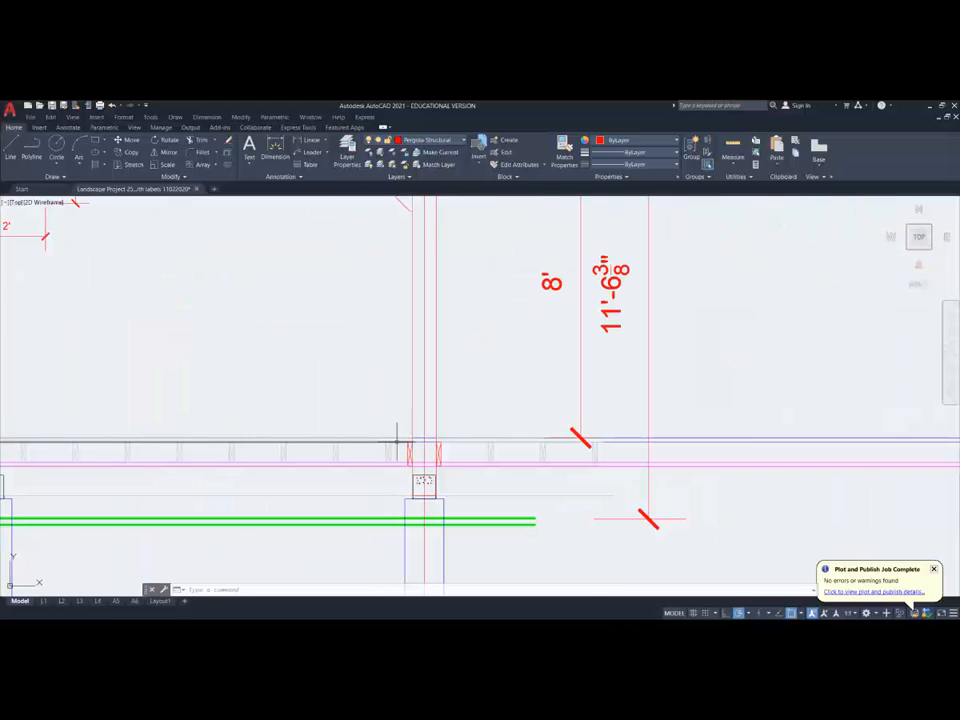
scroll(396, 448, down, 6)
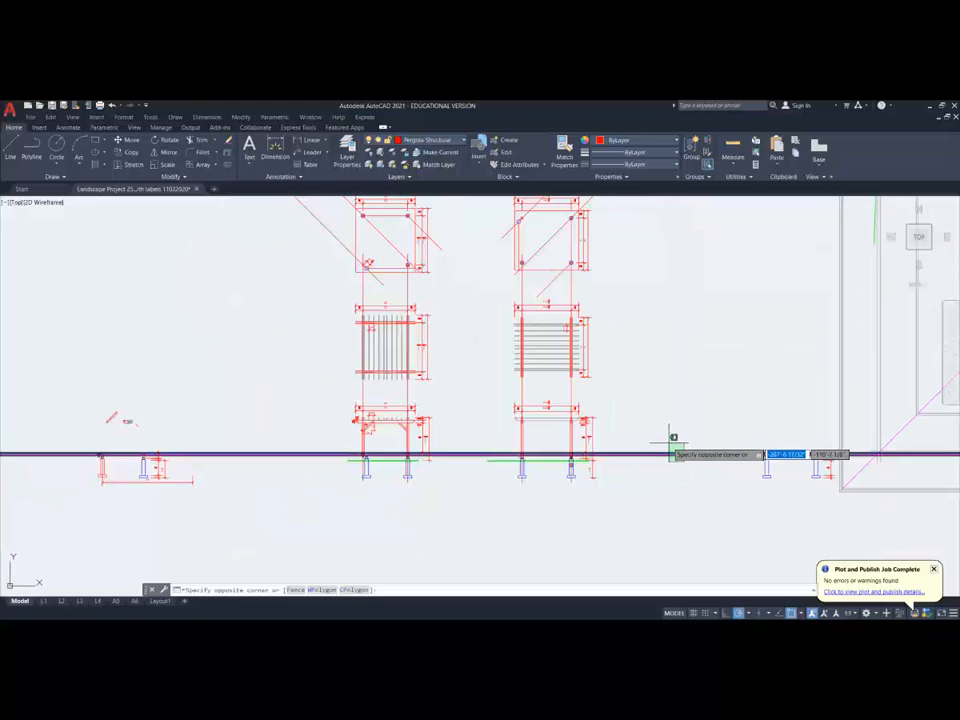
Step: Erase the long horizontal construction lines running across the whole drawing just above the ground lines of both pergola elevations
click(668, 442)
click(668, 442)
key(Delete)
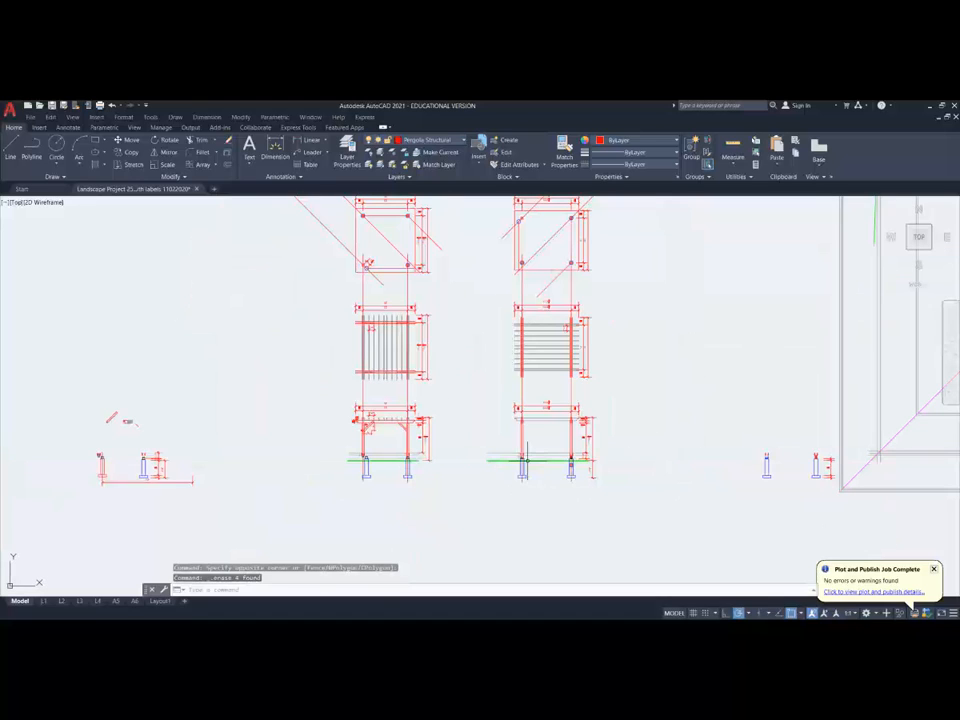
Step: Examine the posts, footings, decking and ground lines in both pergola elevations, along with the surrounding house plan and elevations
scroll(526, 456, up, 6)
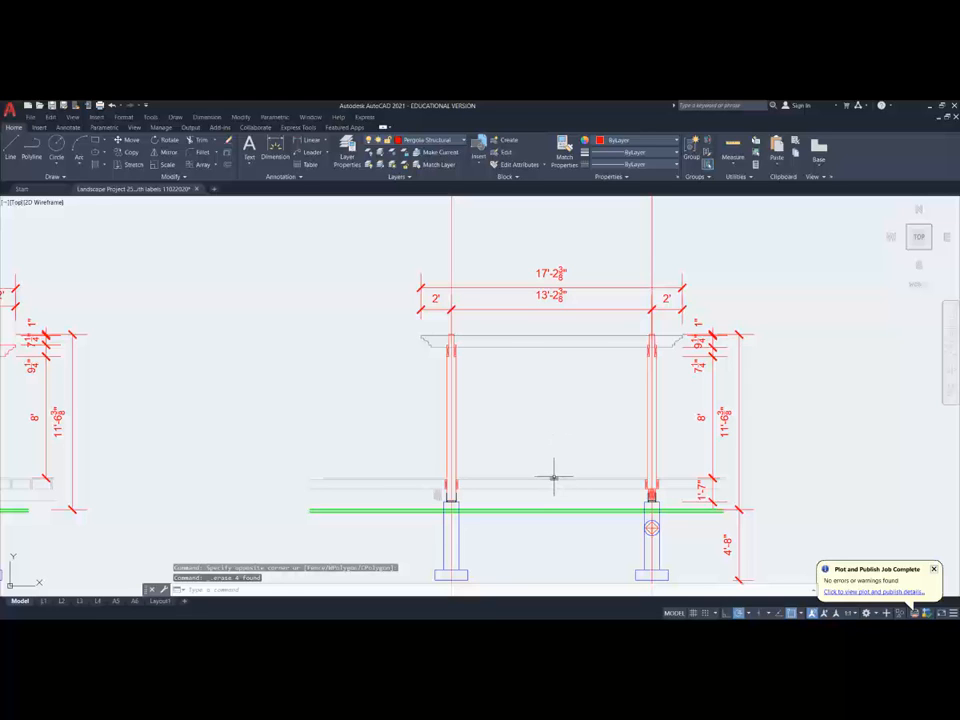
scroll(536, 485, down, 3)
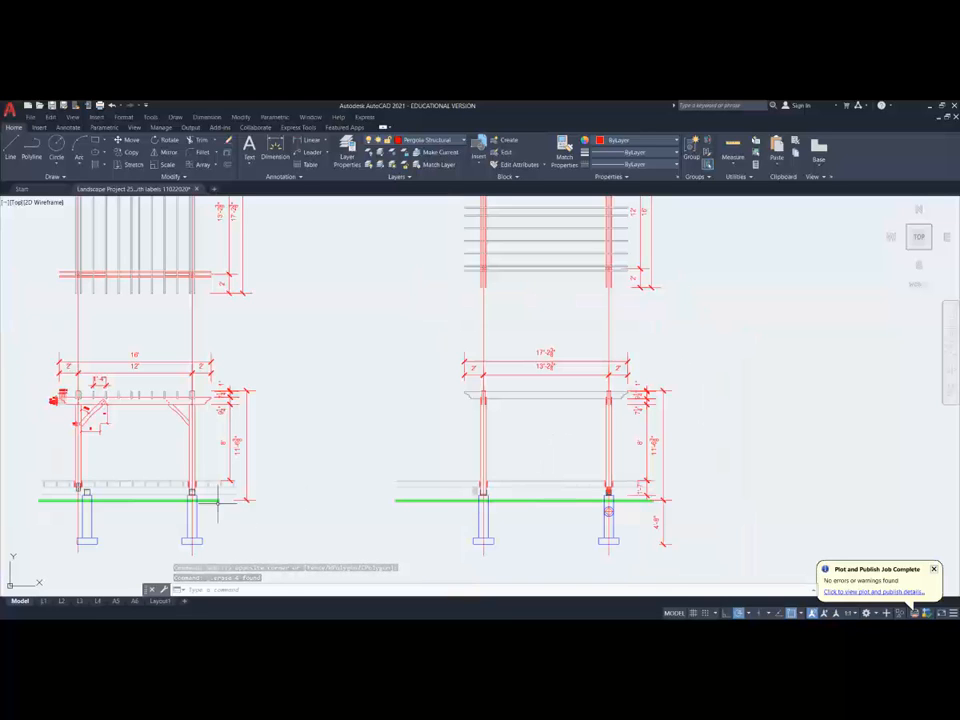
mouse_move(228, 504)
middle_down()
mouse_move(450, 503)
mouse_move(519, 481)
middle_up()
scroll(402, 463, up, 4)
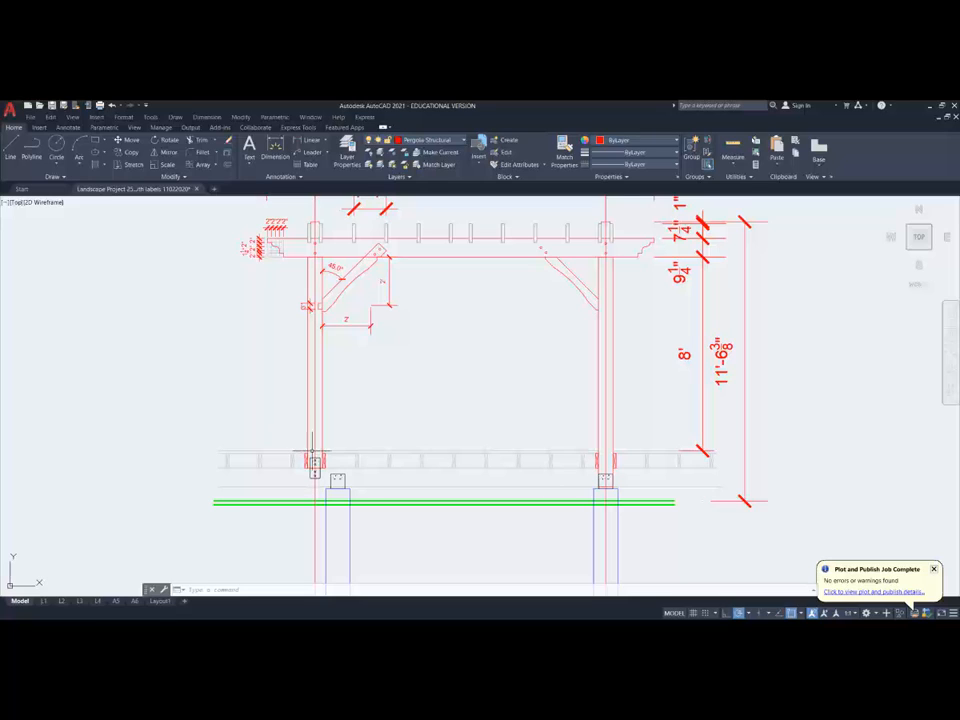
scroll(390, 517, down, 2)
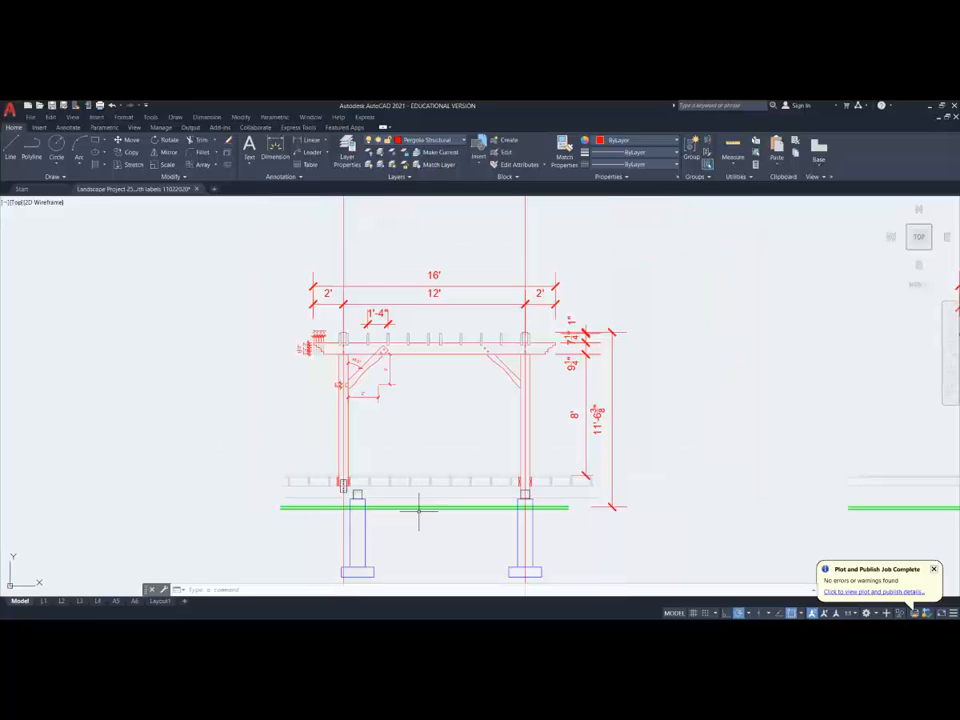
mouse_move(445, 525)
middle_down()
mouse_move(304, 482)
mouse_move(229, 493)
middle_up()
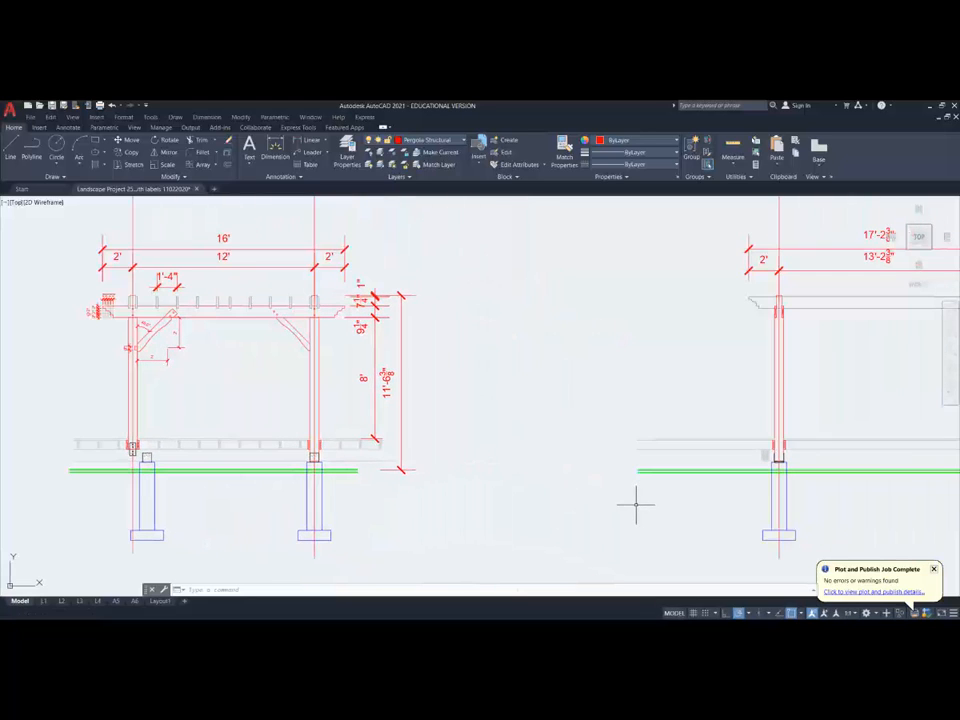
scroll(630, 503, down, 4)
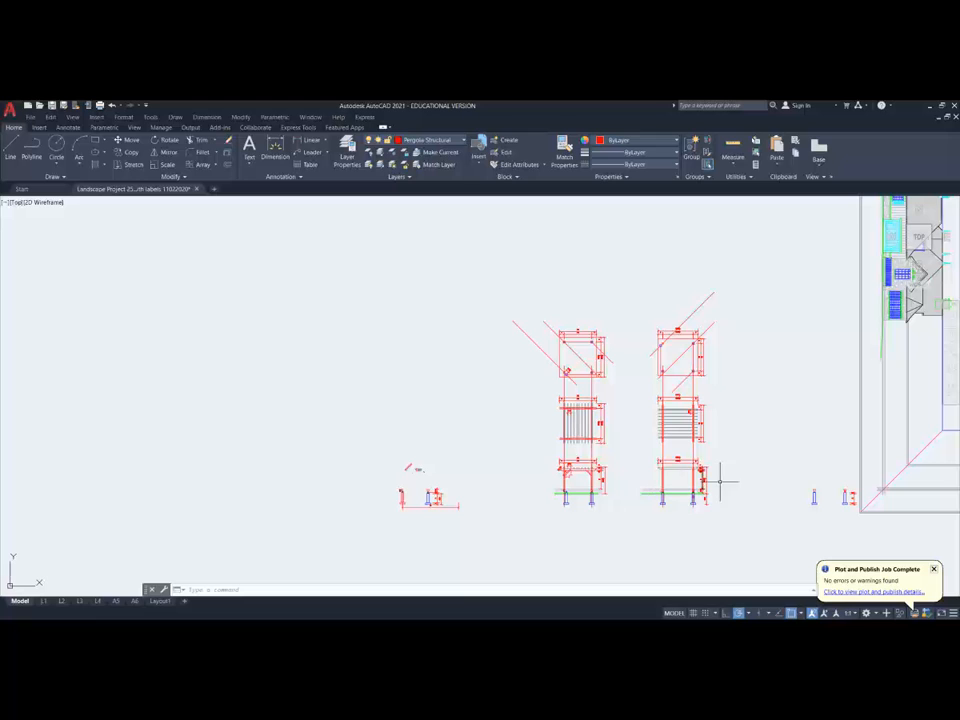
mouse_move(761, 480)
middle_down()
mouse_move(268, 461)
mouse_move(65, 470)
middle_up()
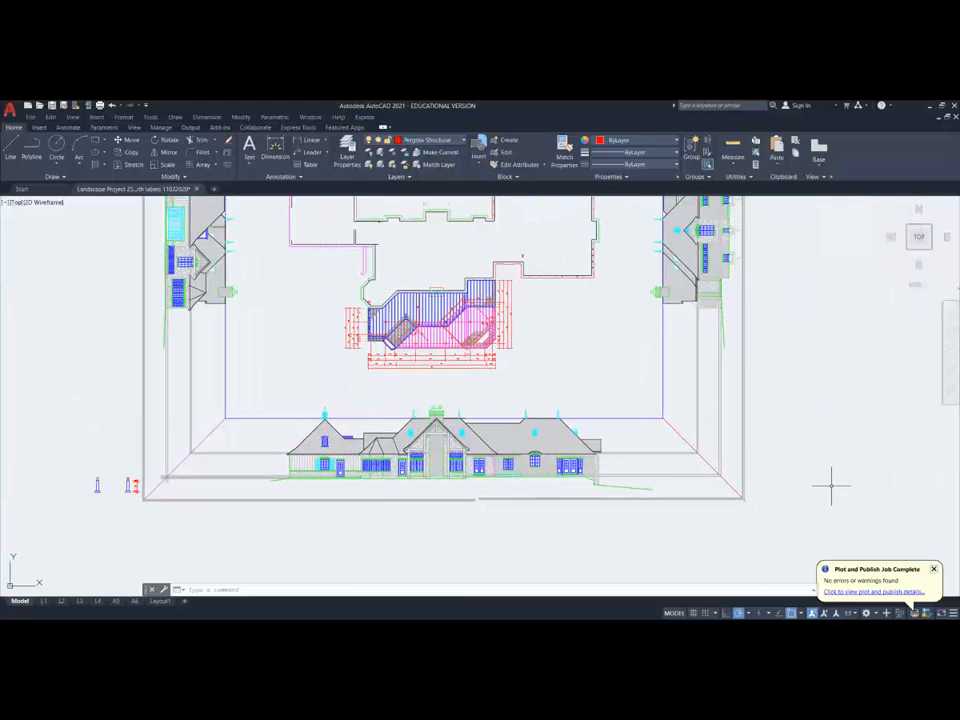
mouse_move(831, 484)
middle_down()
mouse_move(364, 471)
mouse_move(300, 527)
middle_up()
scroll(581, 520, up, 5)
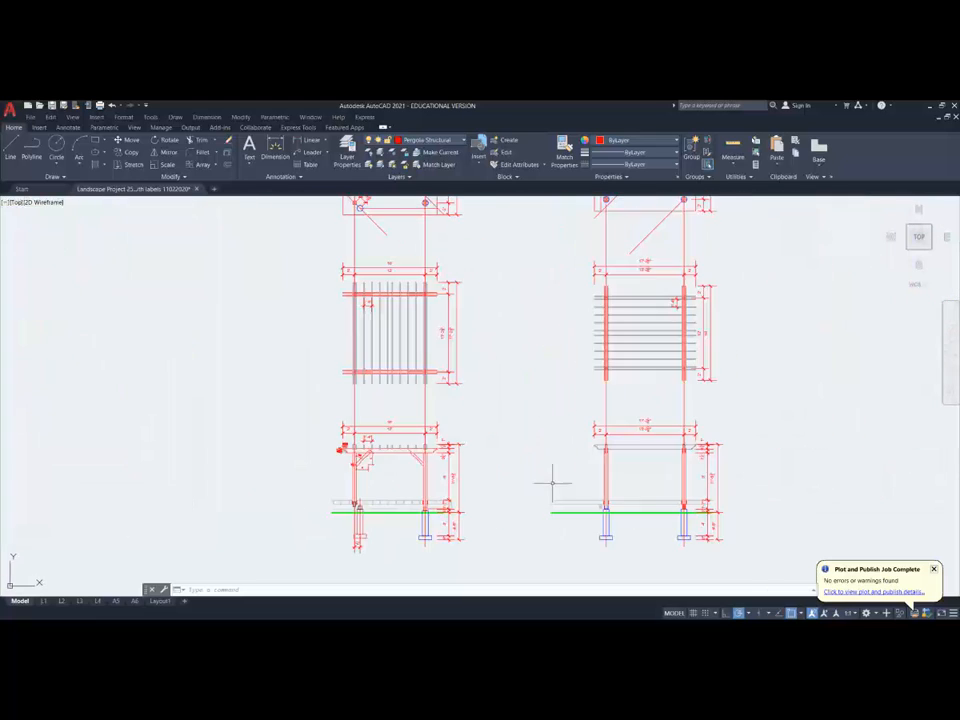
scroll(467, 463, down, 2)
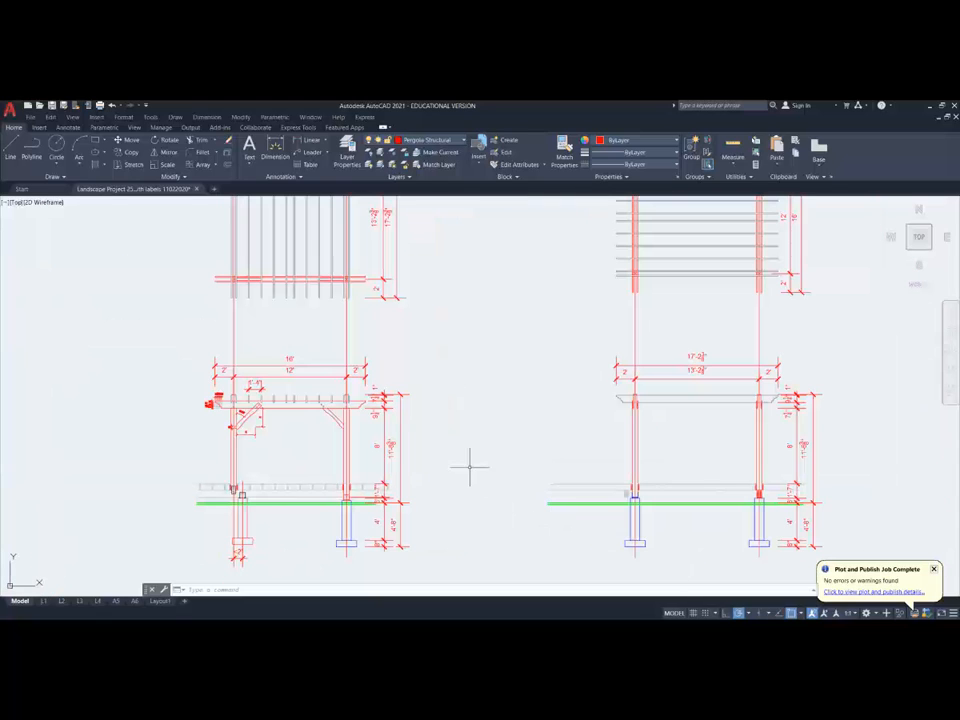